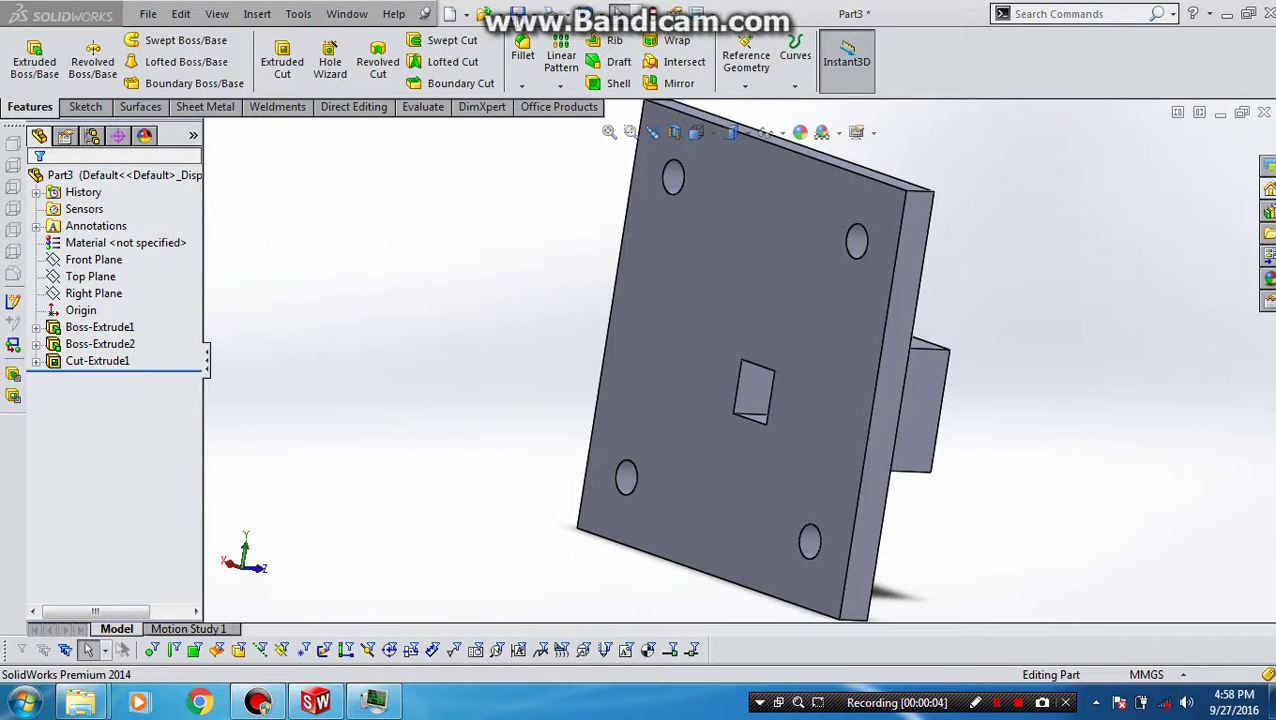
Save the plate part as 'kedudukan mata pahat' in the 123 folder.
{"action": "left_click", "coordinate": [514, 14]}
{"action": "type", "text": "kedudukan mata pahat"}
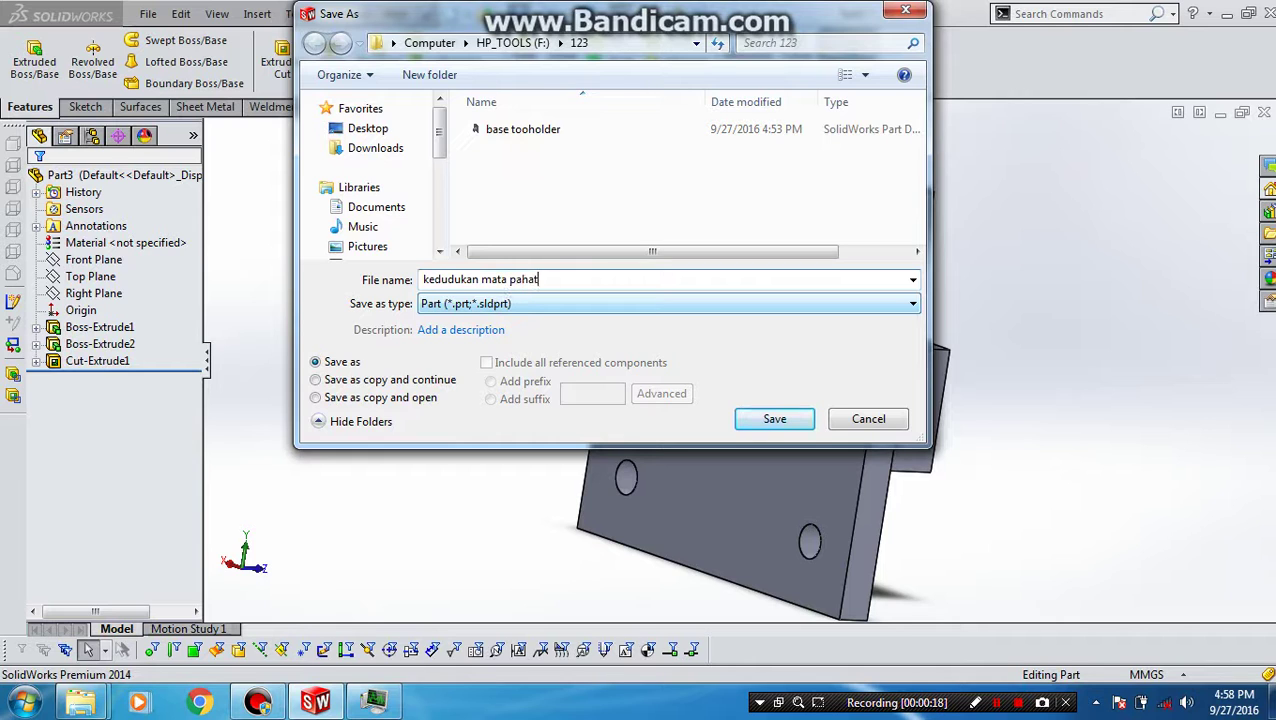
{"action": "key", "text": "Return"}
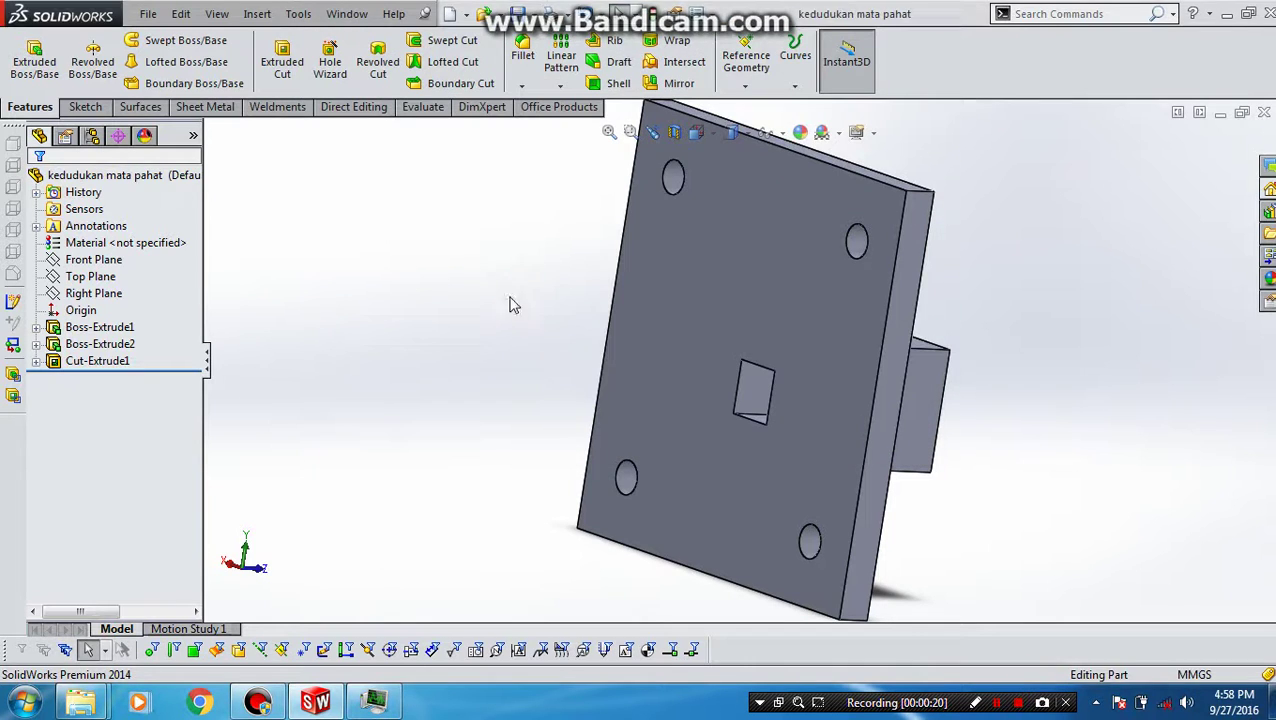
Close the part, start a new part, and sketch a radius-24 circle at the origin on the Right Plane.
{"action": "left_click", "coordinate": [1264, 113]}
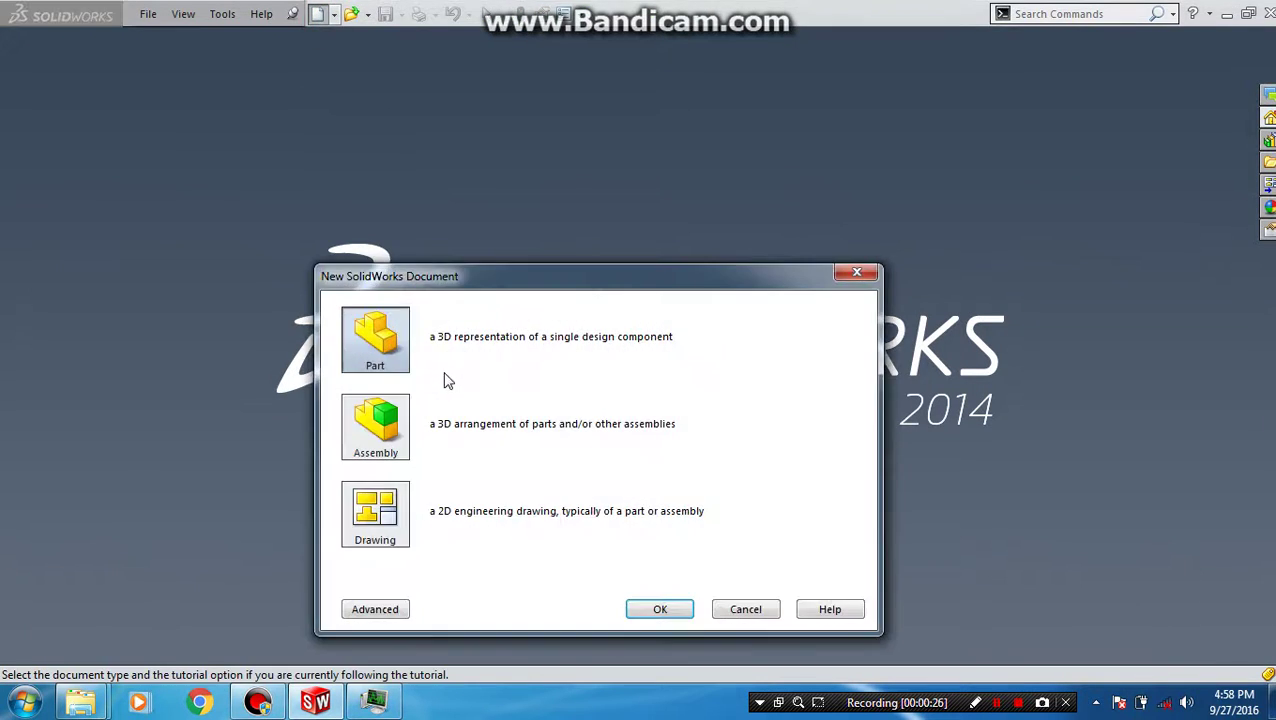
{"action": "left_click", "coordinate": [659, 609]}
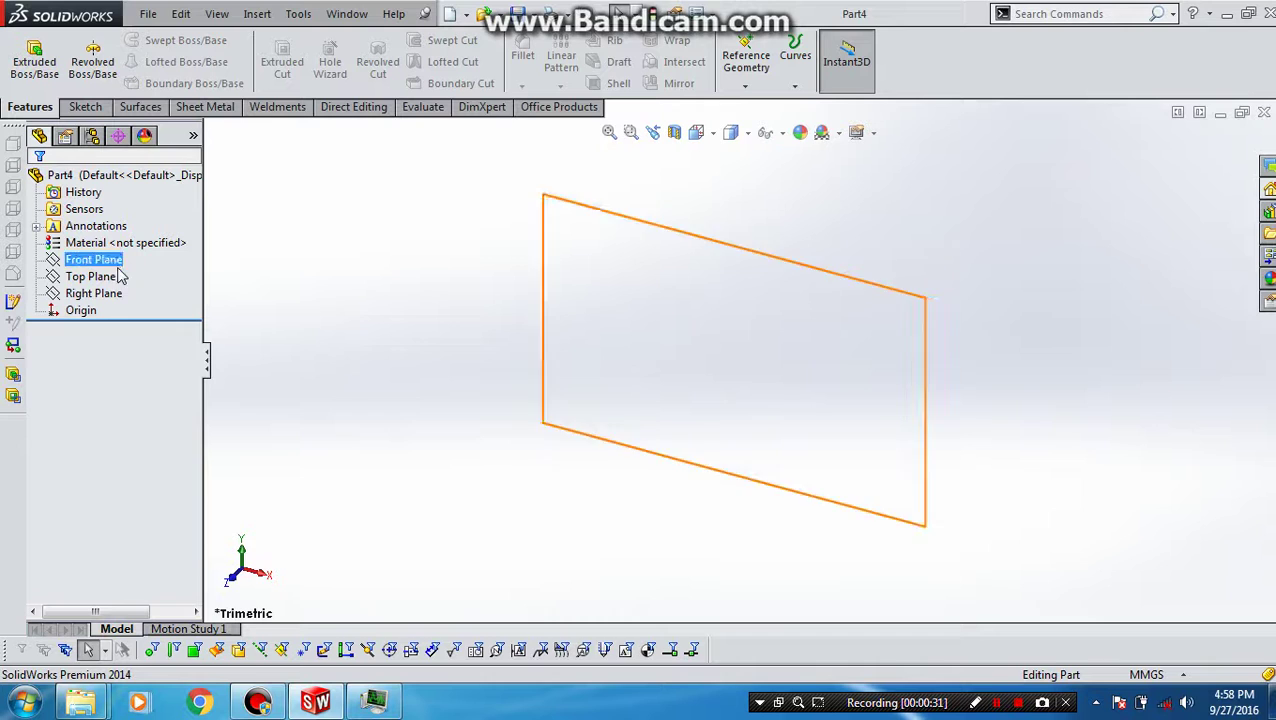
{"action": "left_click", "coordinate": [98, 295]}
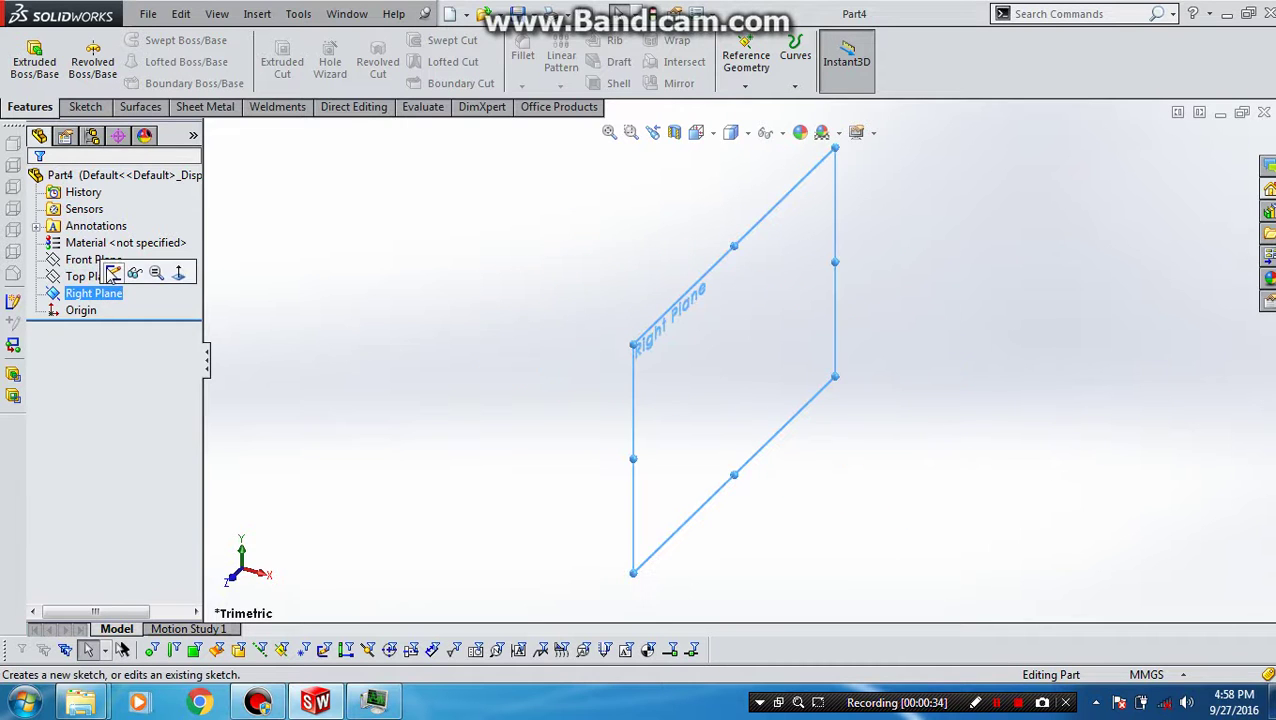
{"action": "left_click", "coordinate": [113, 272]}
{"action": "right_click_drag", "start_coordinate": [377, 367], "coordinate": [460, 363]}
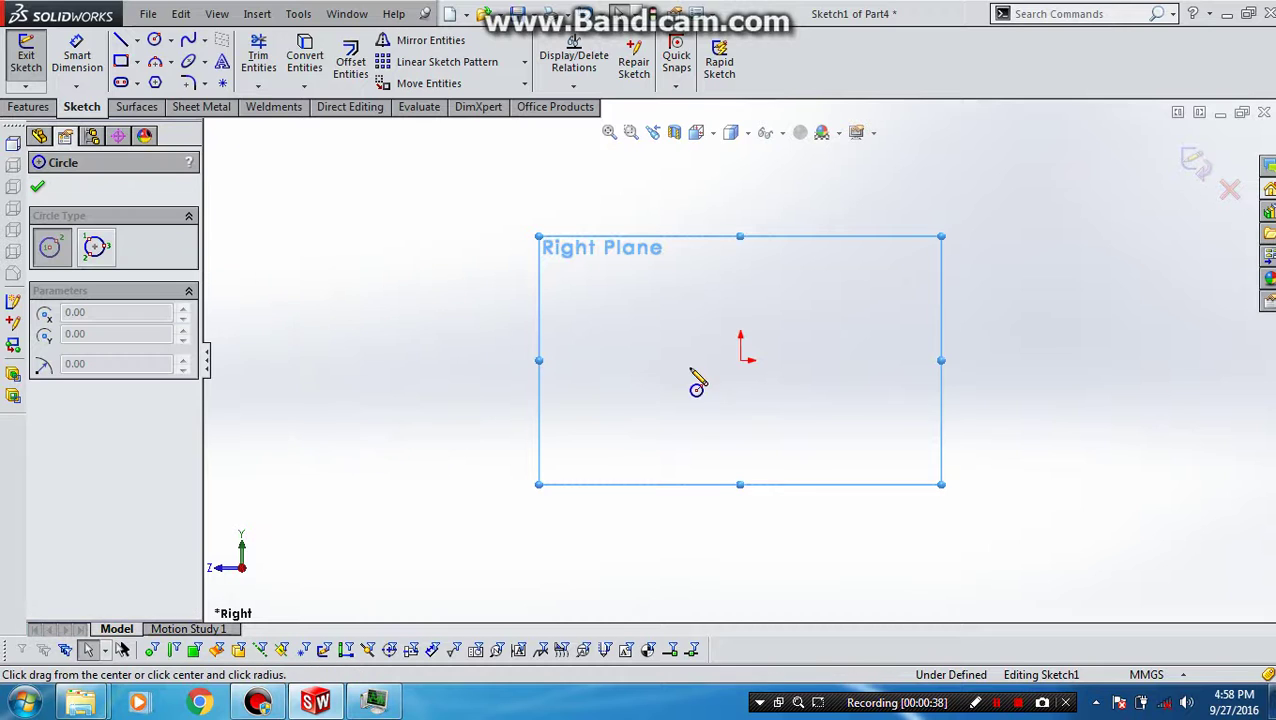
{"action": "left_click", "coordinate": [740, 360]}
{"action": "left_click", "coordinate": [679, 320]}
{"action": "type", "text": "24"}
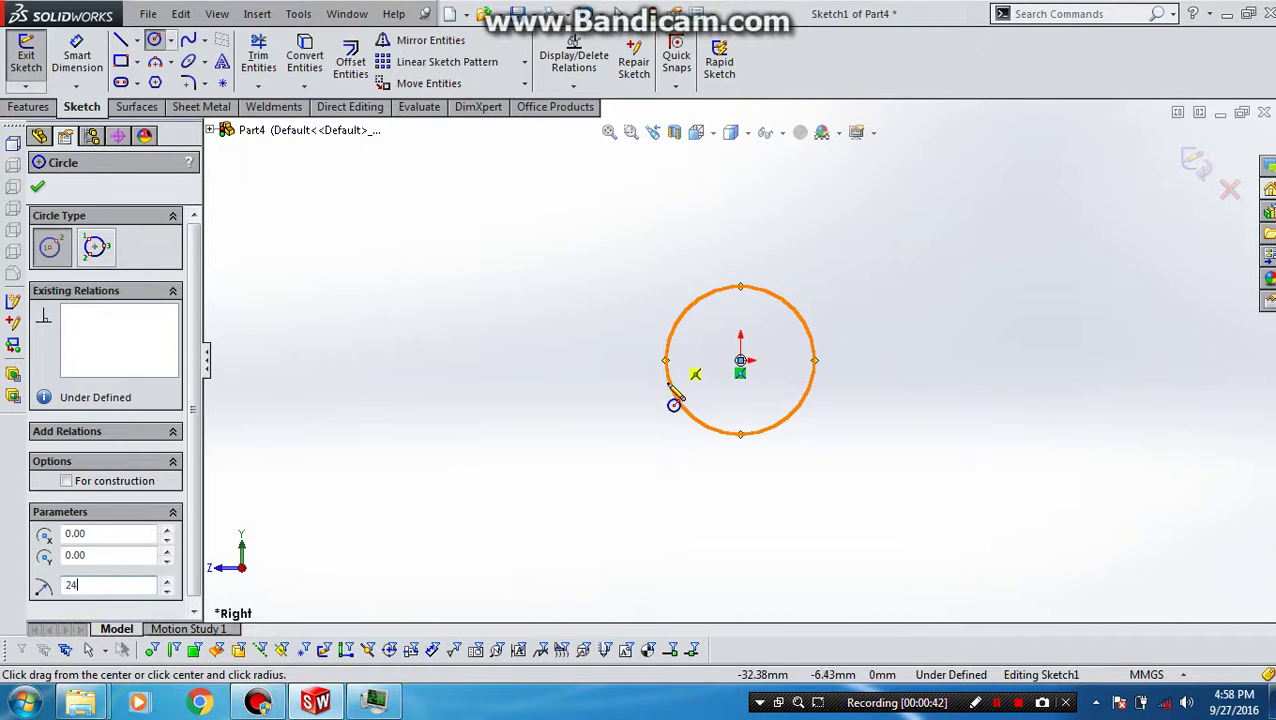
{"action": "key", "text": "Return"}
Dimension the circle to a 24 mm diameter.
{"action": "key", "text": "d"}
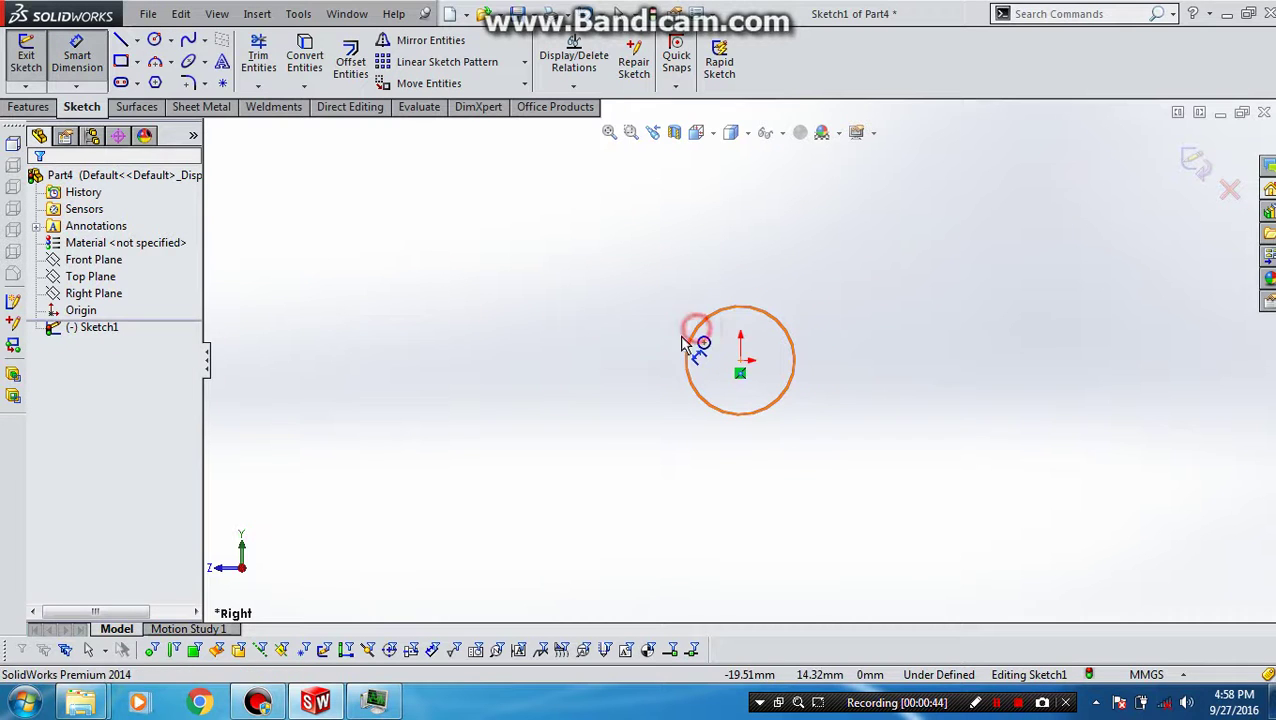
{"action": "left_click", "coordinate": [692, 336]}
{"action": "left_click", "coordinate": [672, 357]}
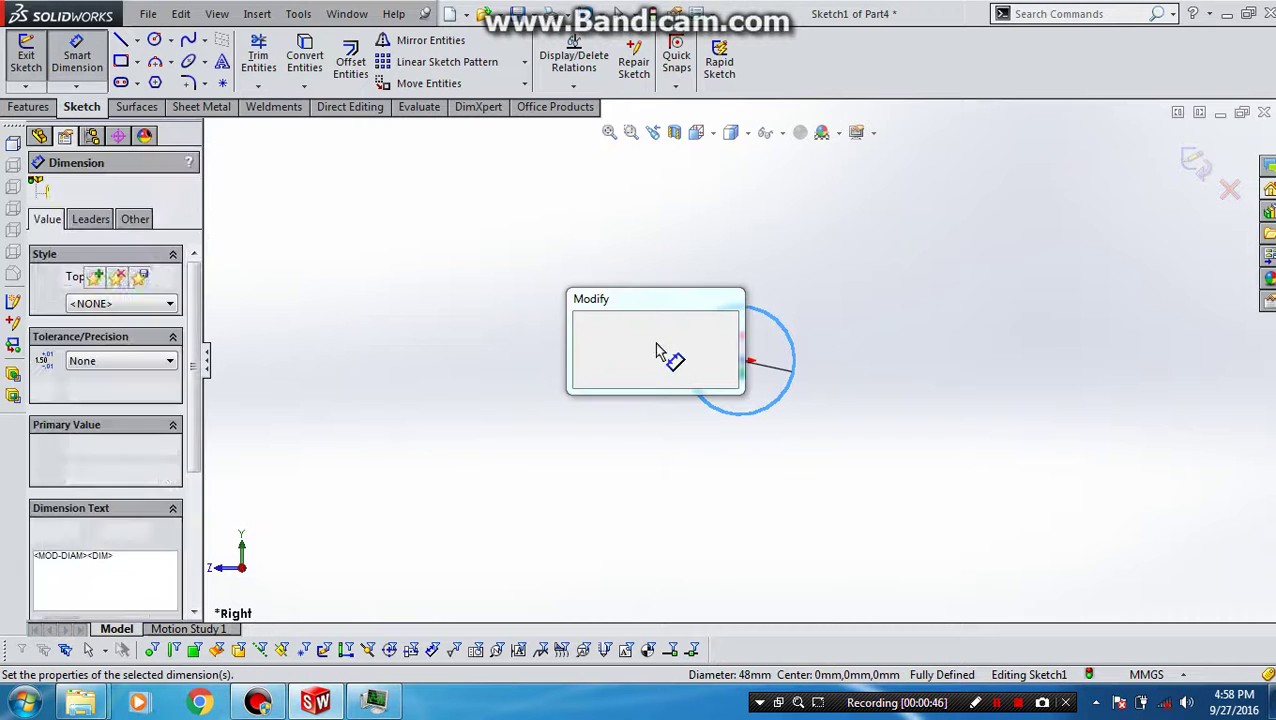
{"action": "type", "text": "24"}
{"action": "key", "text": "Return"}
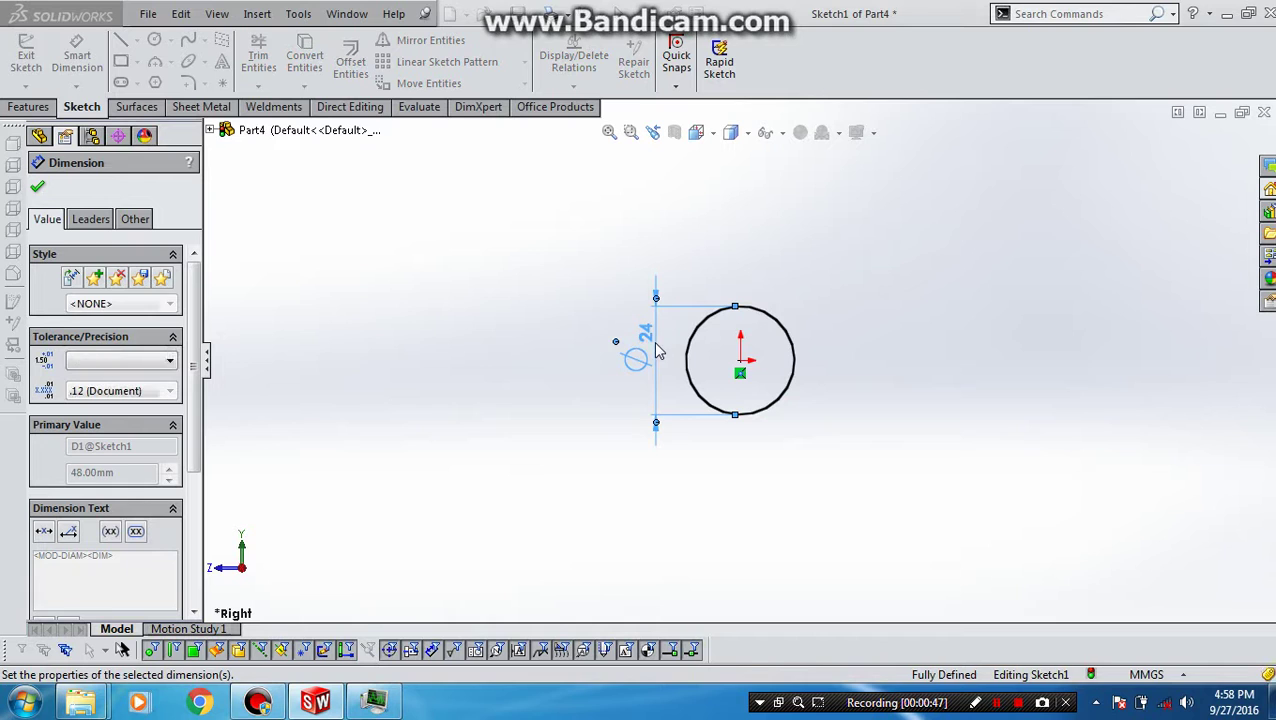
Draw an eight-sided polygon around the circle and make its top edge horizontal.
{"action": "left_click", "coordinate": [156, 82]}
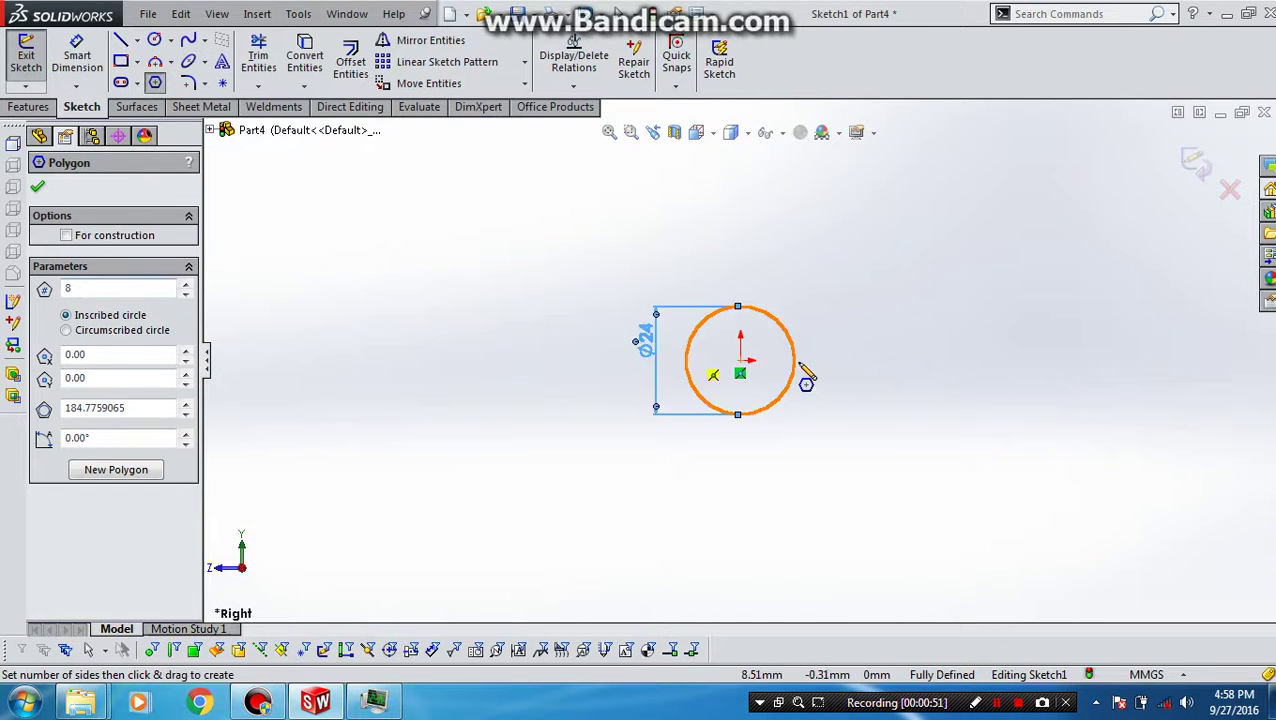
{"action": "left_click_drag", "start_coordinate": [740, 360], "coordinate": [704, 289]}
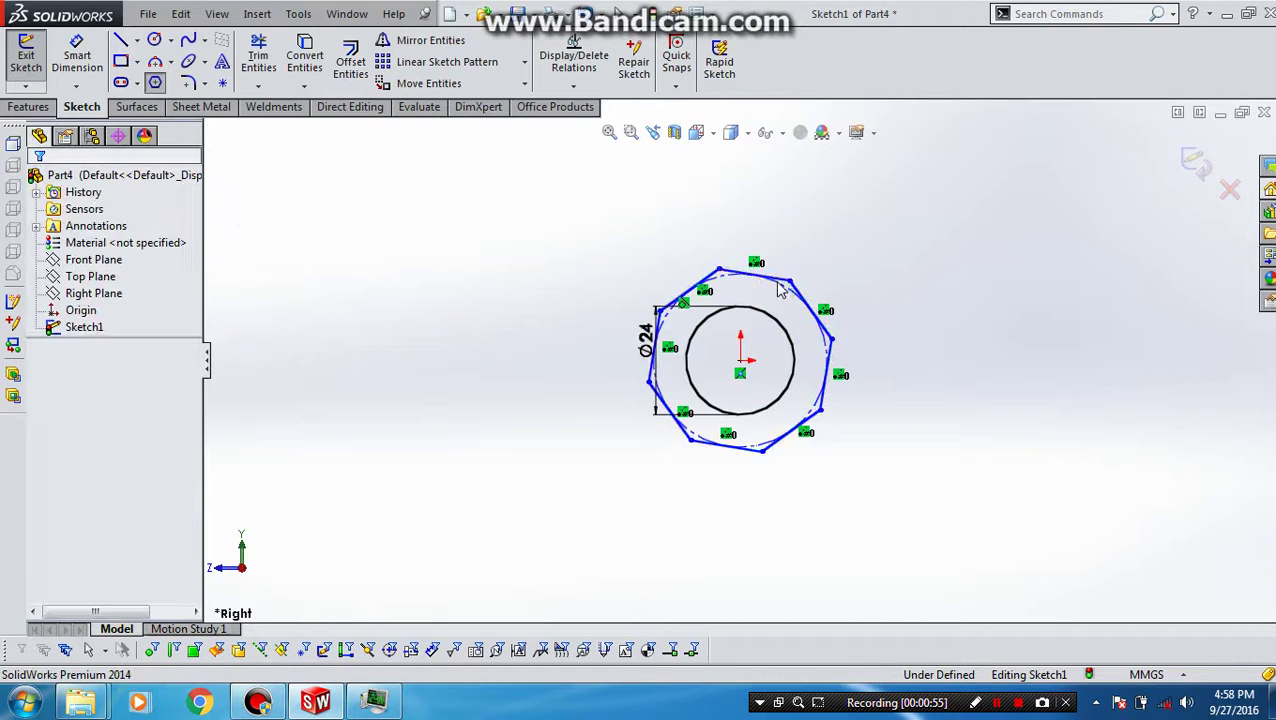
{"action": "key", "text": "Escape"}
{"action": "left_click", "coordinate": [779, 285]}
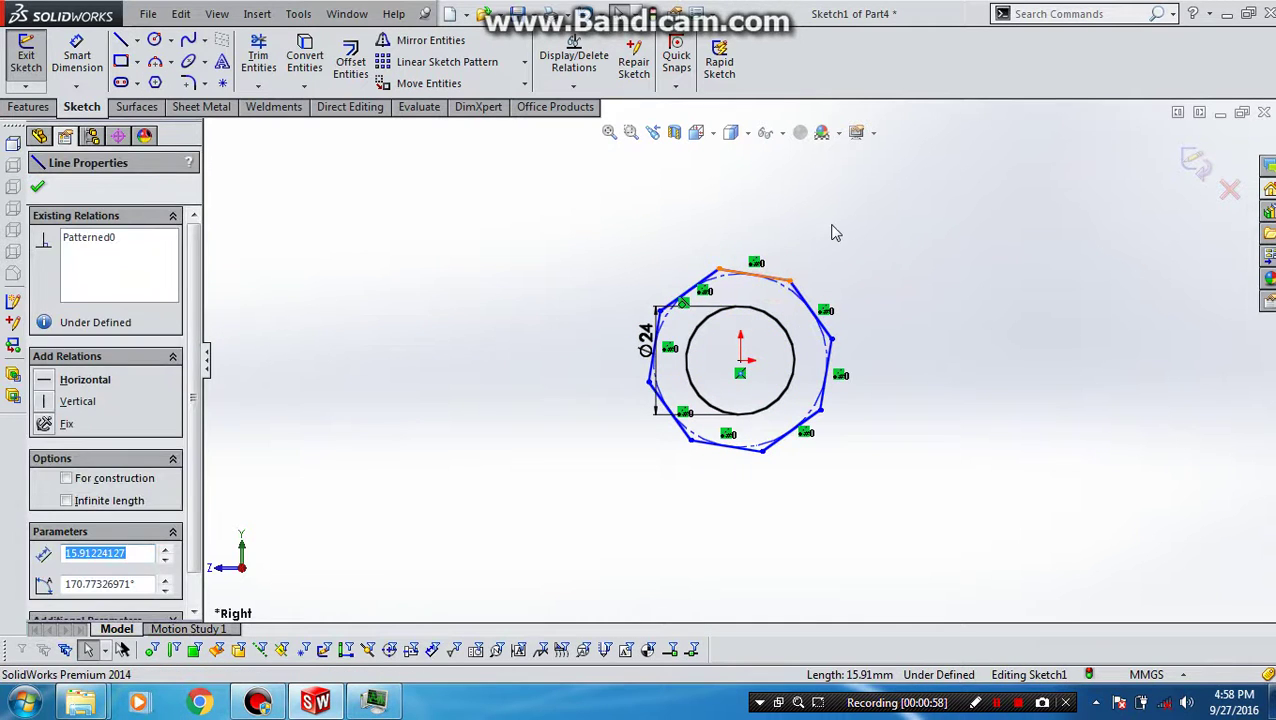
{"action": "left_click", "coordinate": [45, 379]}
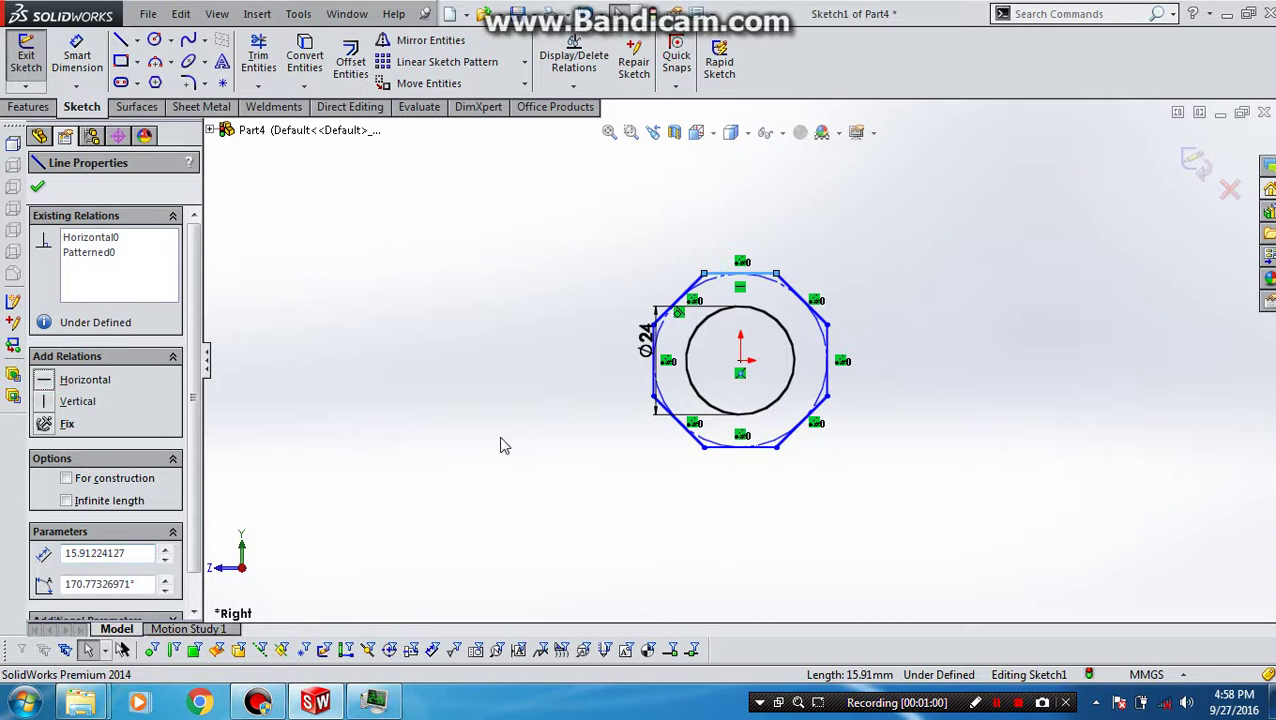
Dimension the octagon to 30 mm across flats and exit the sketch.
{"action": "right_click_drag", "start_coordinate": [505, 445], "coordinate": [521, 350]}
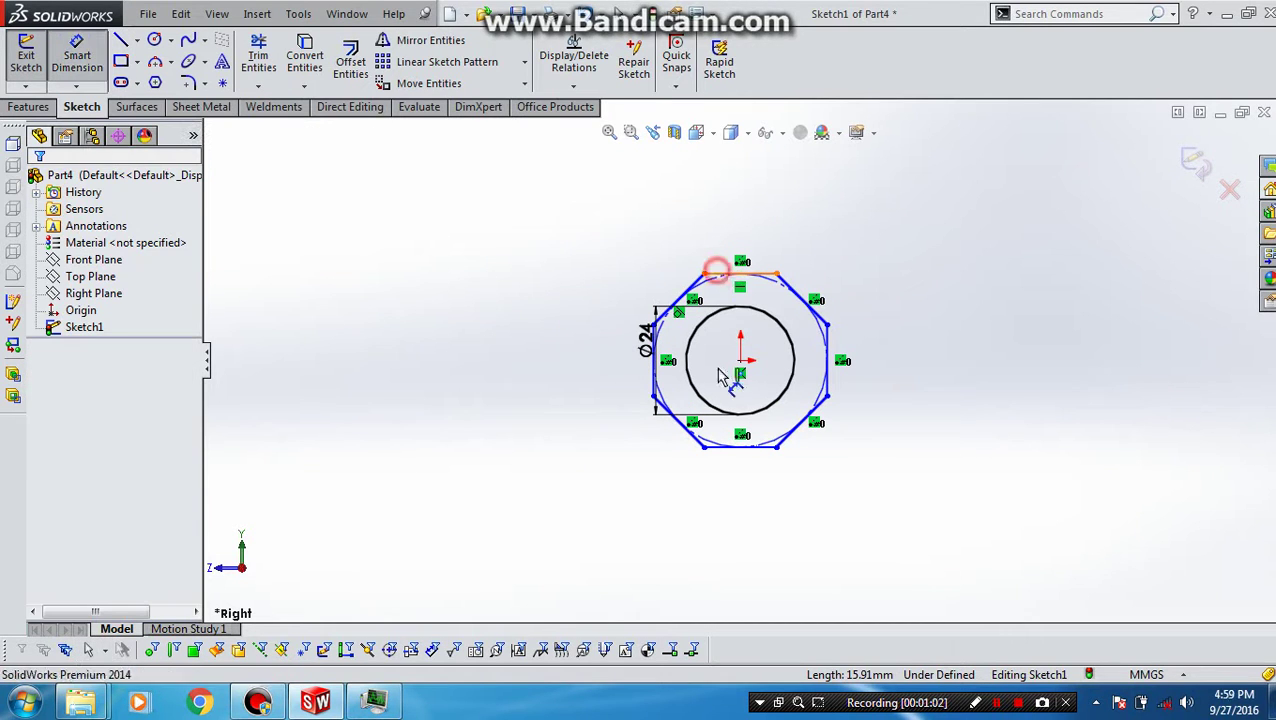
{"action": "left_click", "coordinate": [716, 448]}
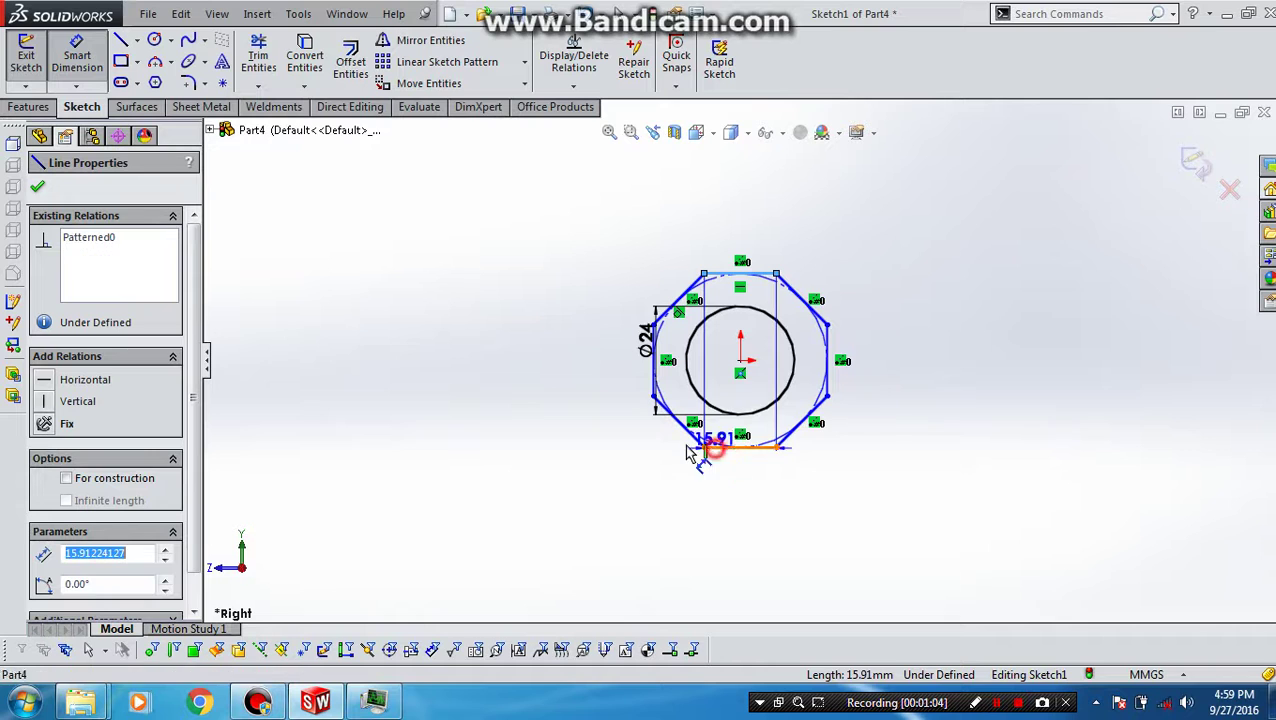
{"action": "left_click", "coordinate": [543, 420]}
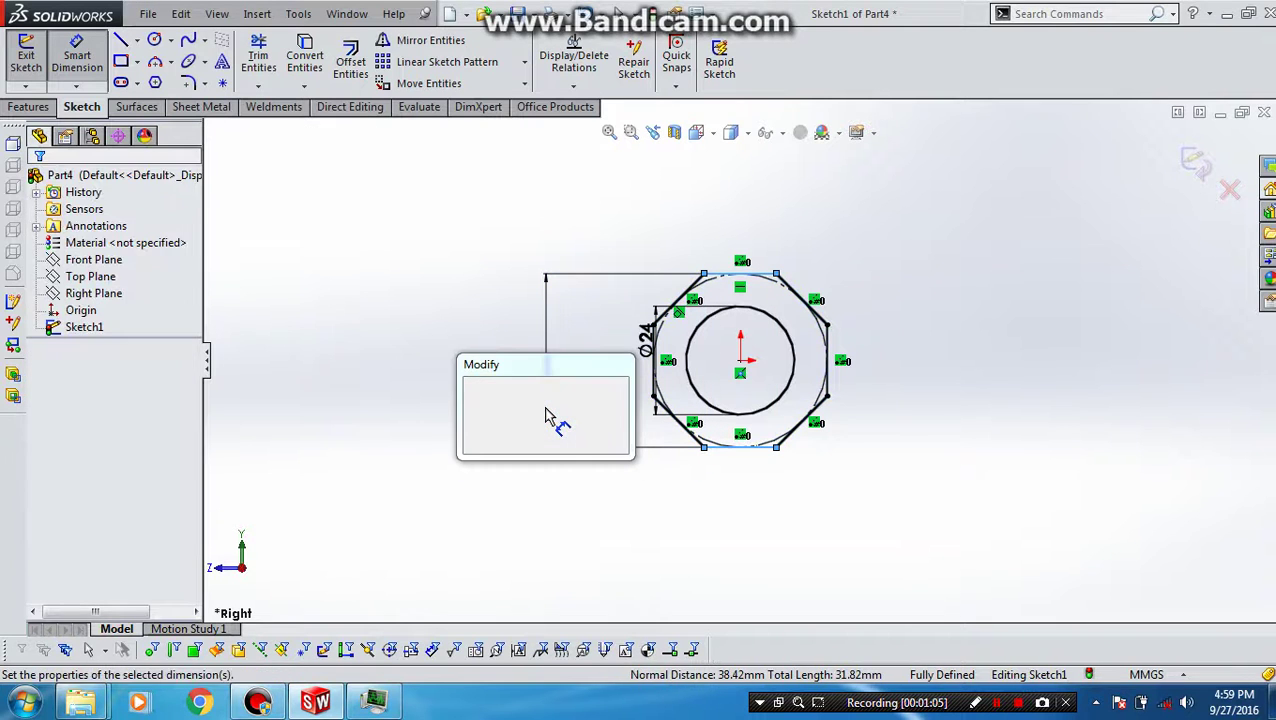
{"action": "type", "text": "30"}
{"action": "key", "text": "Return"}
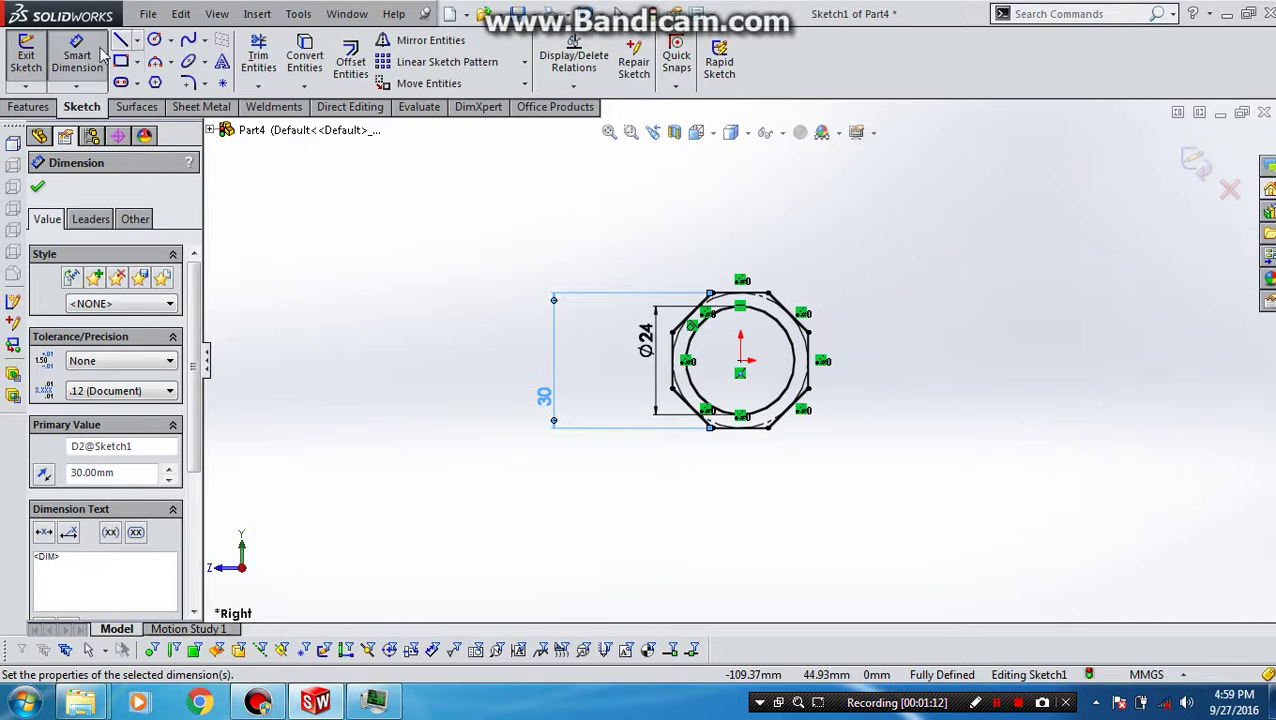
{"action": "left_click", "coordinate": [27, 58]}
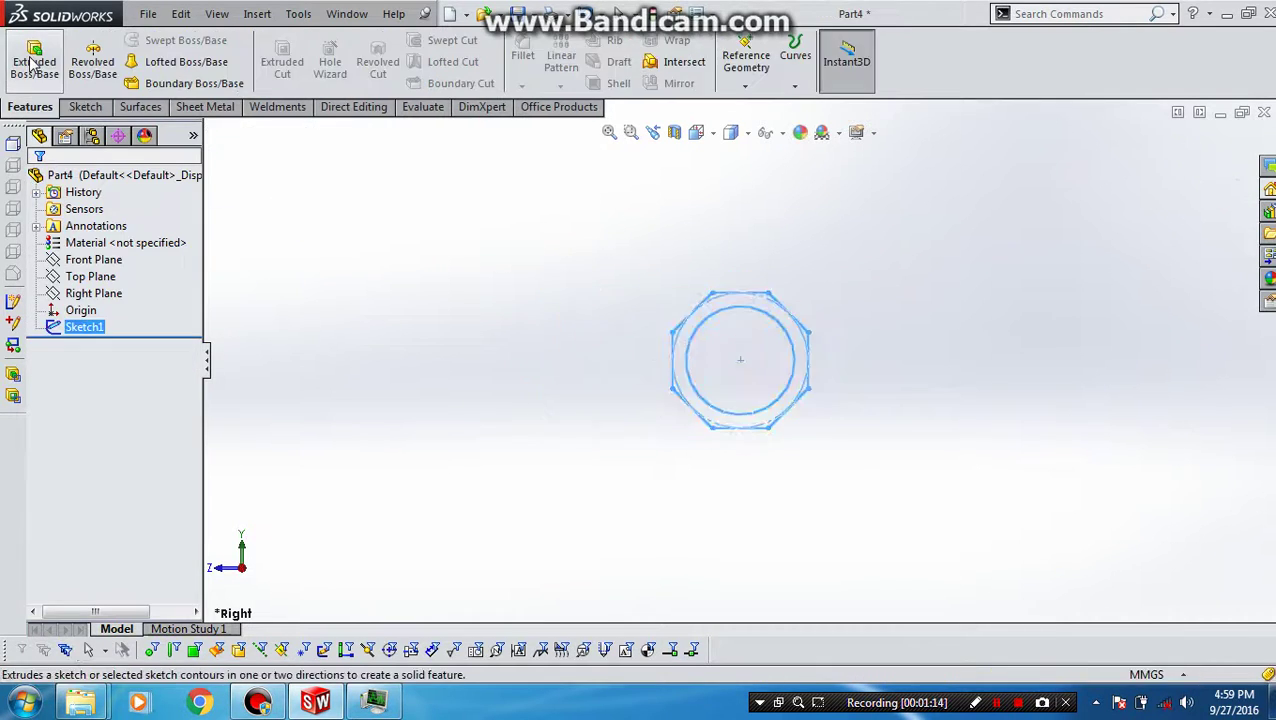
Extrude the octagon sketch 20 mm Mid Plane into a solid ring.
{"action": "left_click", "coordinate": [31, 63]}
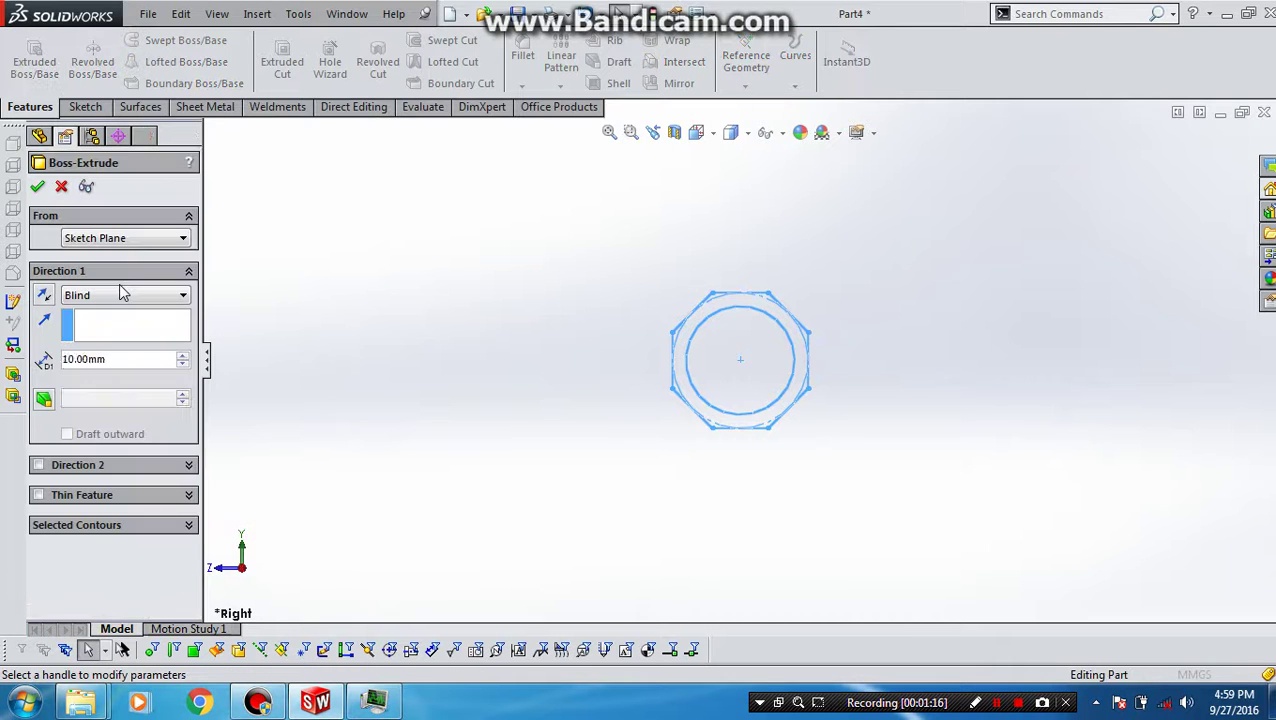
{"action": "left_click", "coordinate": [121, 293]}
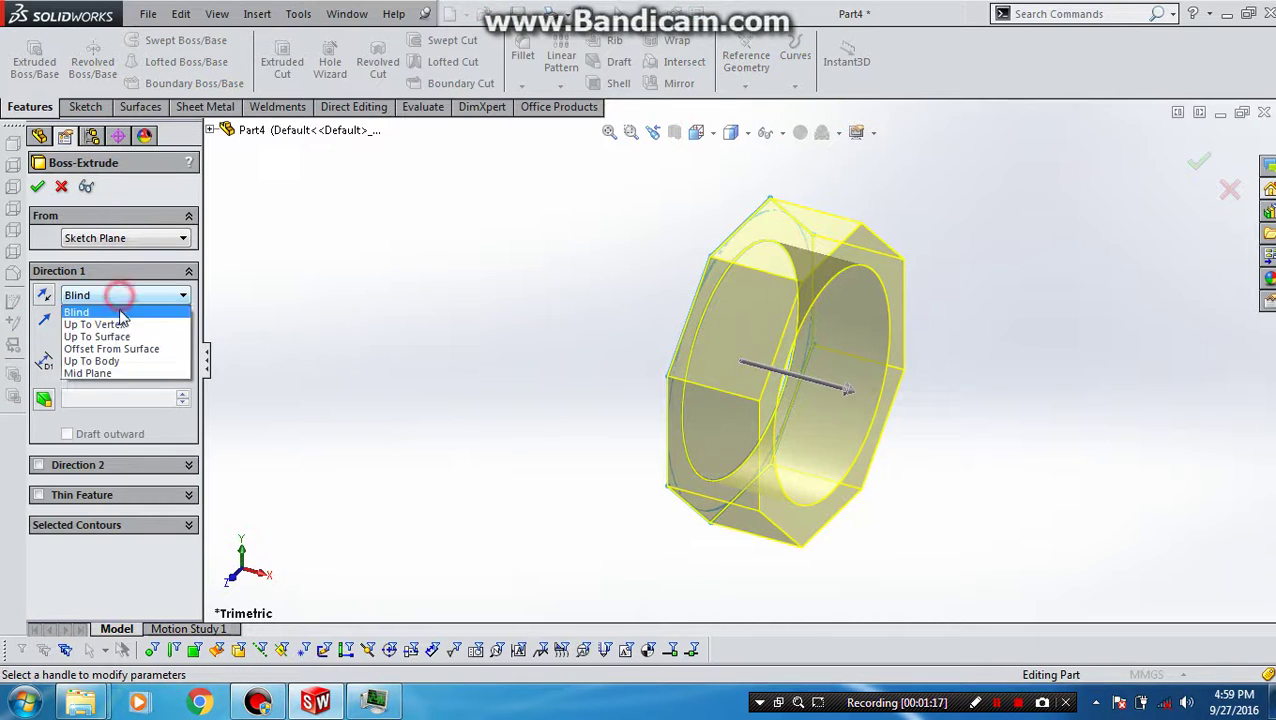
{"action": "left_click", "coordinate": [122, 373]}
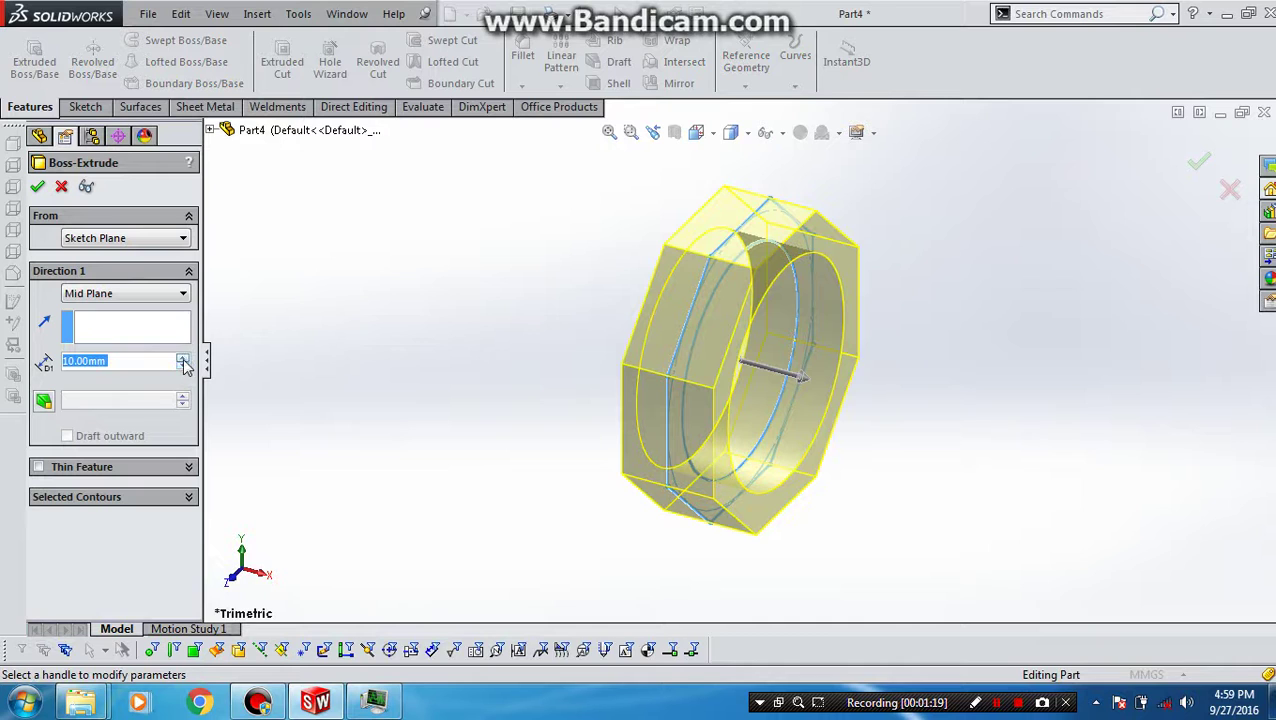
{"action": "left_click", "coordinate": [183, 360]}
{"action": "left_click", "coordinate": [37, 186]}
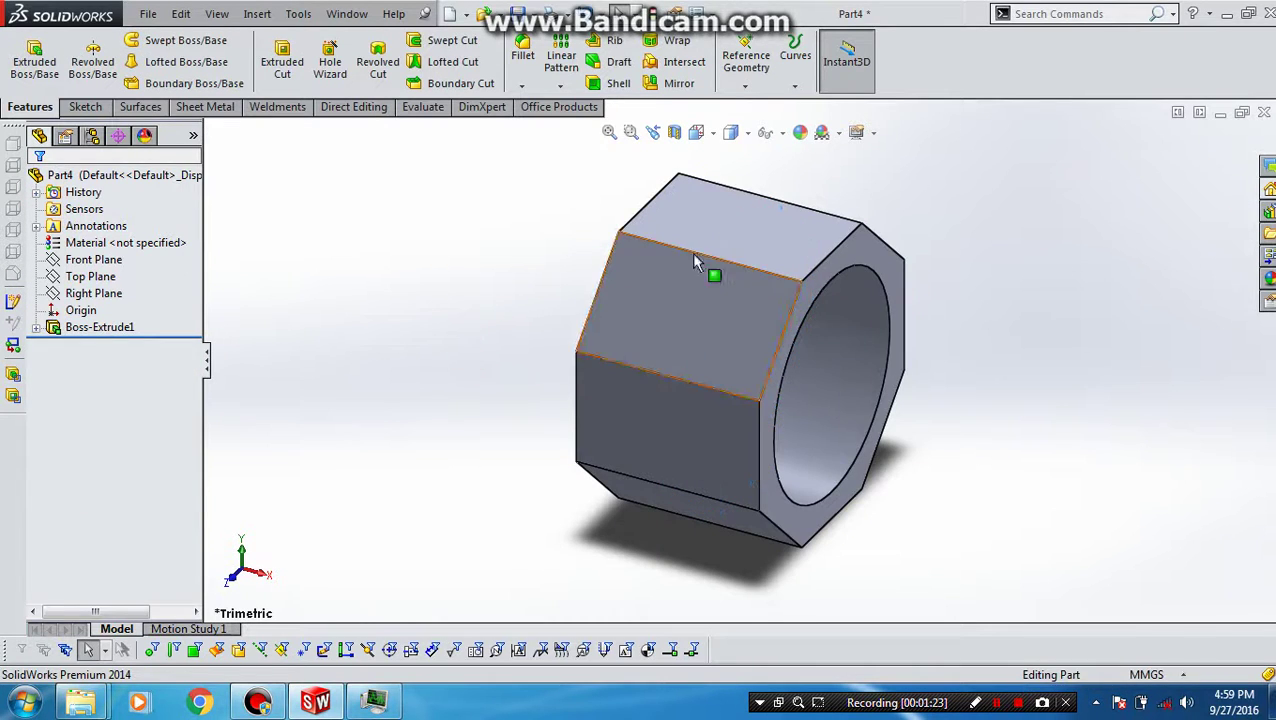
Sketch a circle centred on the origin on the Top Plane, viewed normal to it.
{"action": "left_click", "coordinate": [118, 278]}
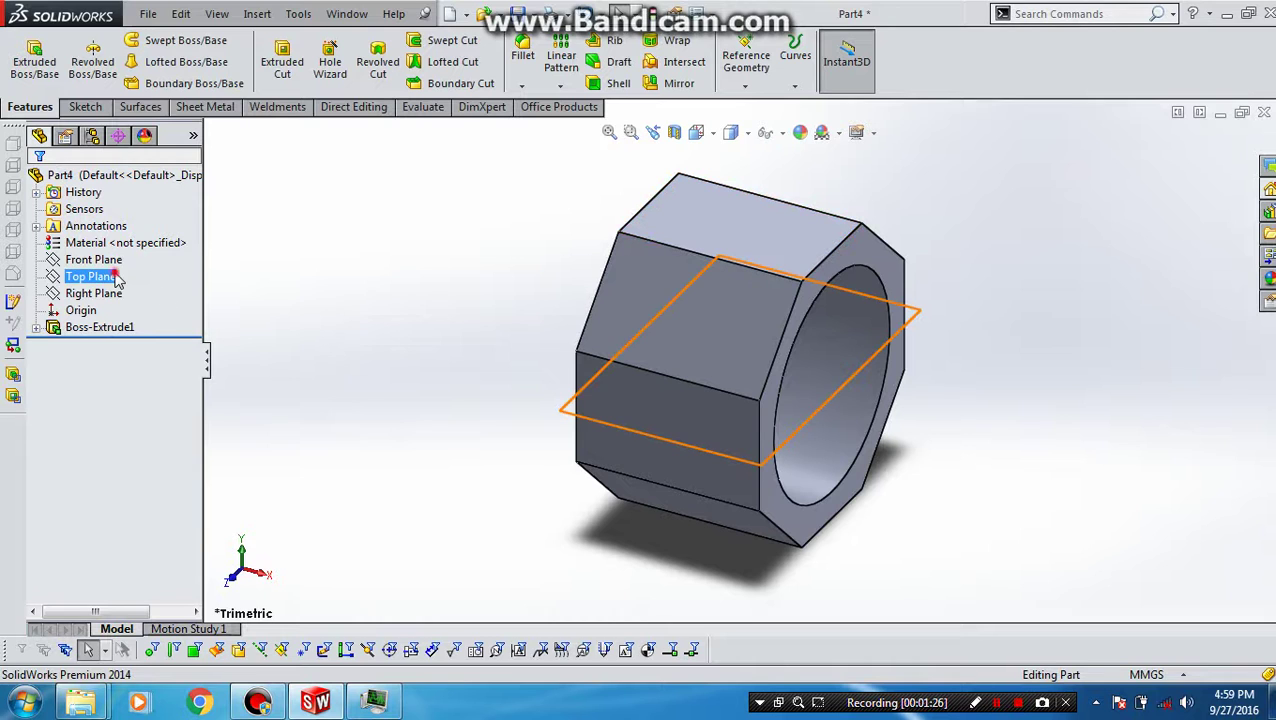
{"action": "left_click", "coordinate": [125, 248]}
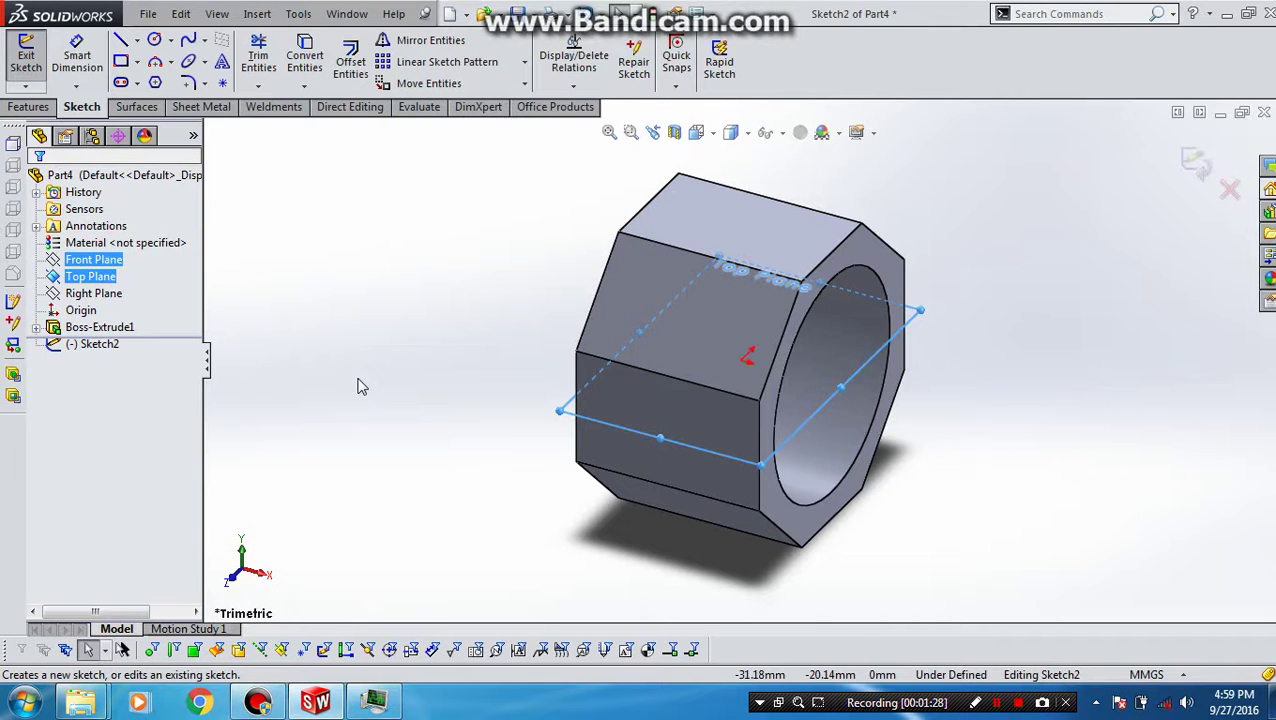
{"action": "key", "text": "ctrl+8"}
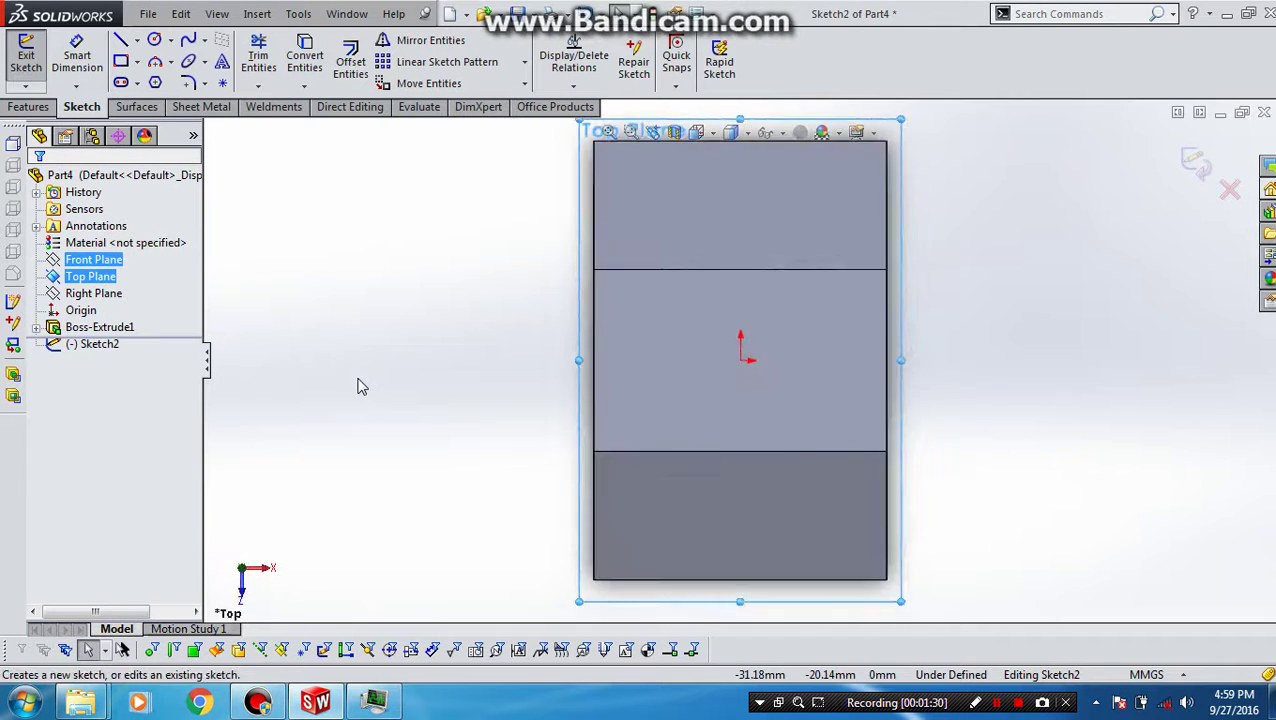
{"action": "right_click_drag", "start_coordinate": [395, 408], "coordinate": [544, 404]}
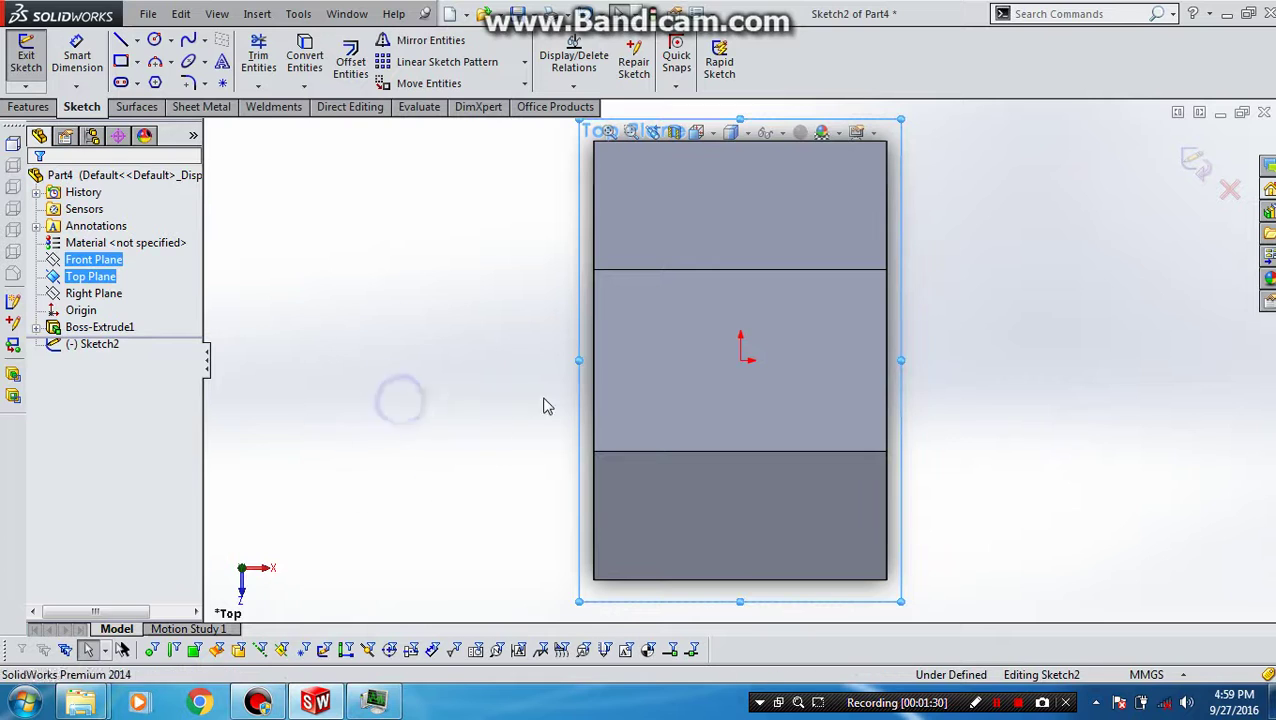
{"action": "left_click", "coordinate": [740, 360]}
{"action": "left_click", "coordinate": [676, 360]}
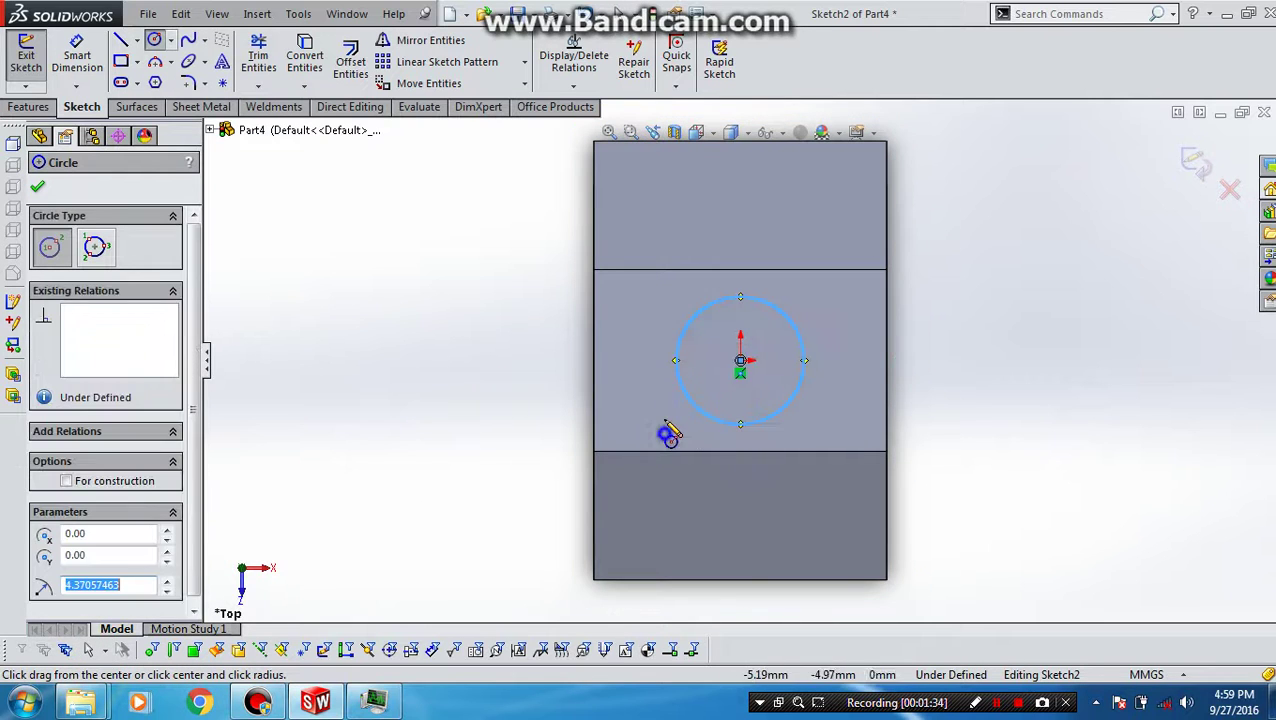
Dimension the circle to 8 mm diameter and exit the sketch.
{"action": "right_click_drag", "start_coordinate": [667, 432], "coordinate": [658, 313]}
{"action": "left_click", "coordinate": [684, 333]}
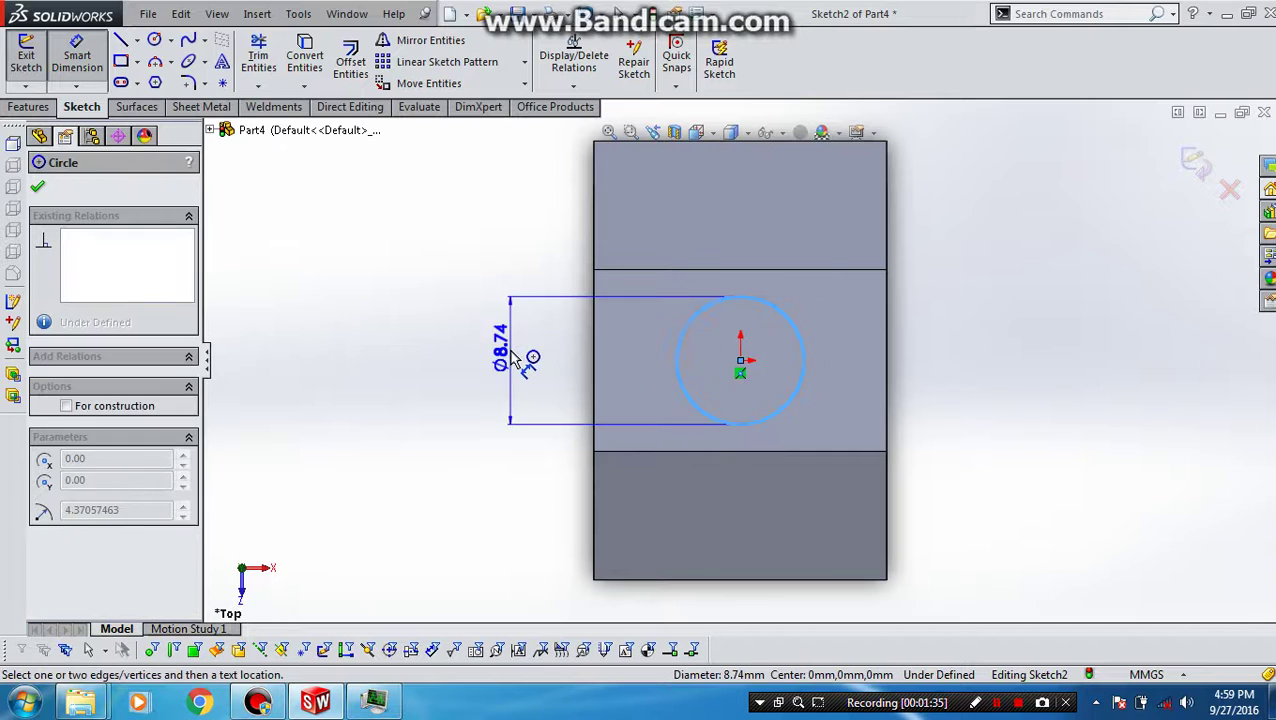
{"action": "left_click", "coordinate": [510, 355]}
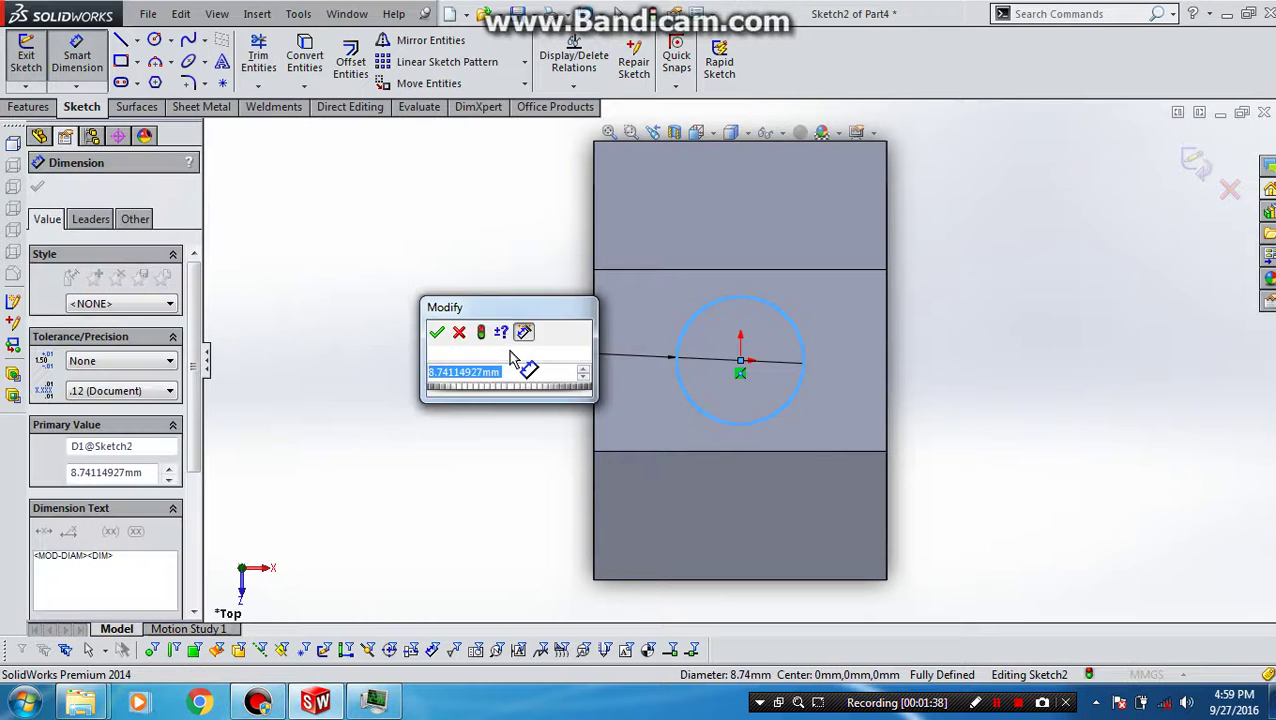
{"action": "type", "text": "8"}
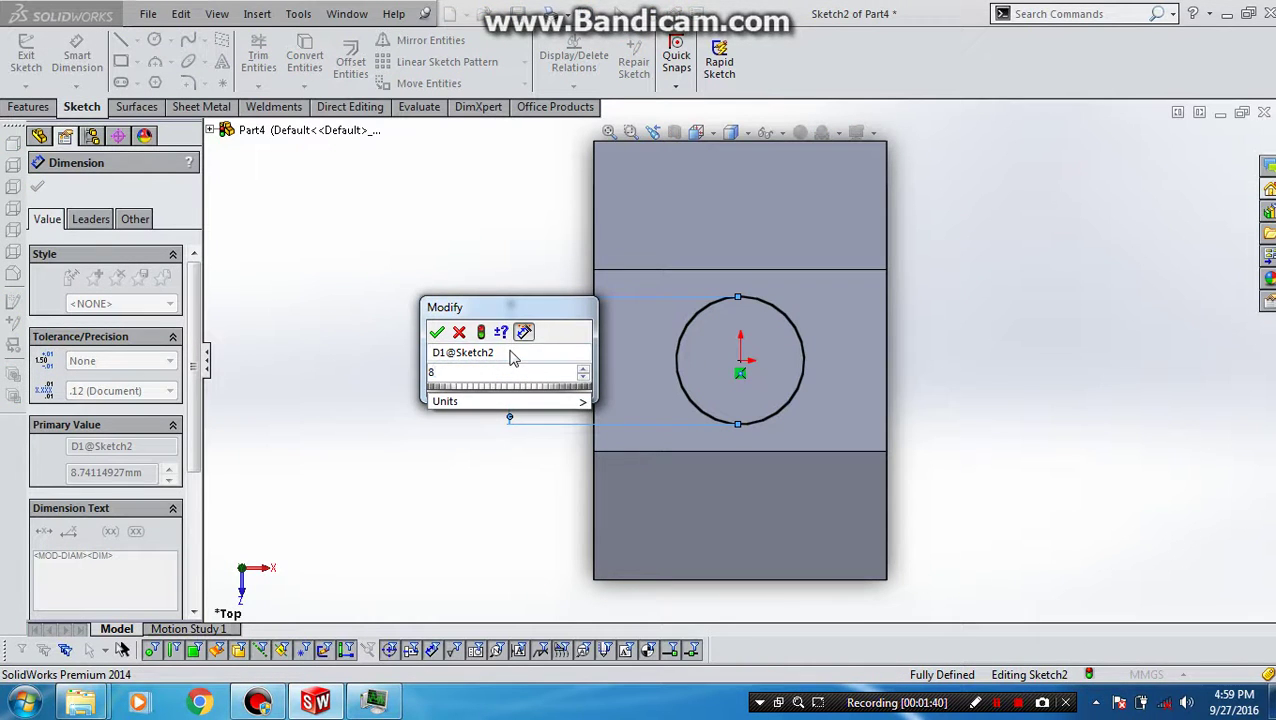
{"action": "key", "text": "Return"}
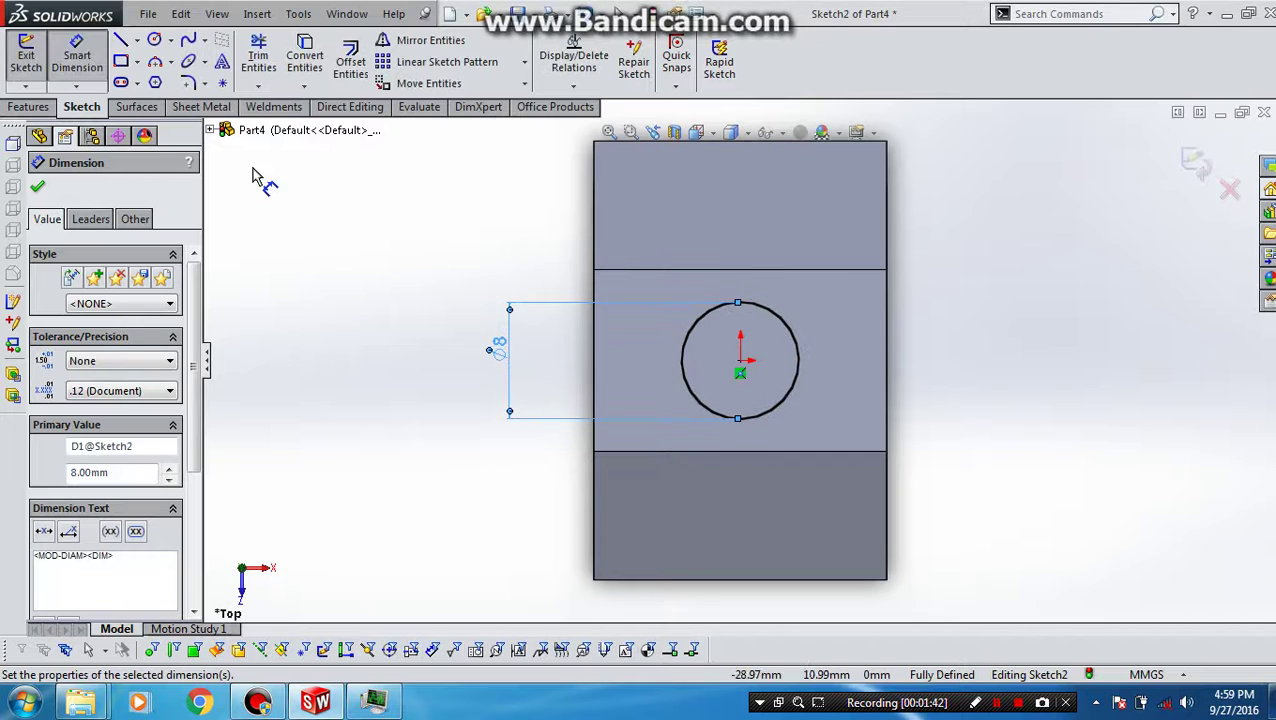
{"action": "left_click", "coordinate": [24, 56]}
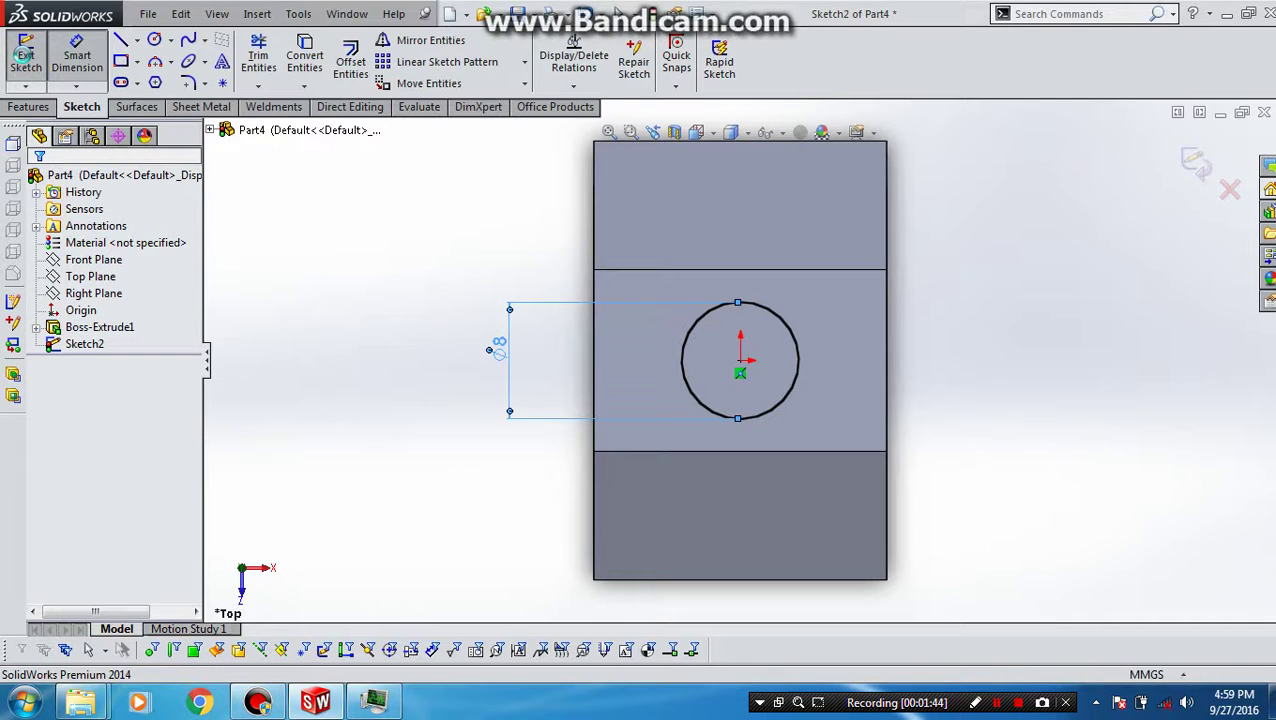
Cut the Ø8 mm circle Through All in both directions to make the round hole.
{"action": "left_click", "coordinate": [262, 66]}
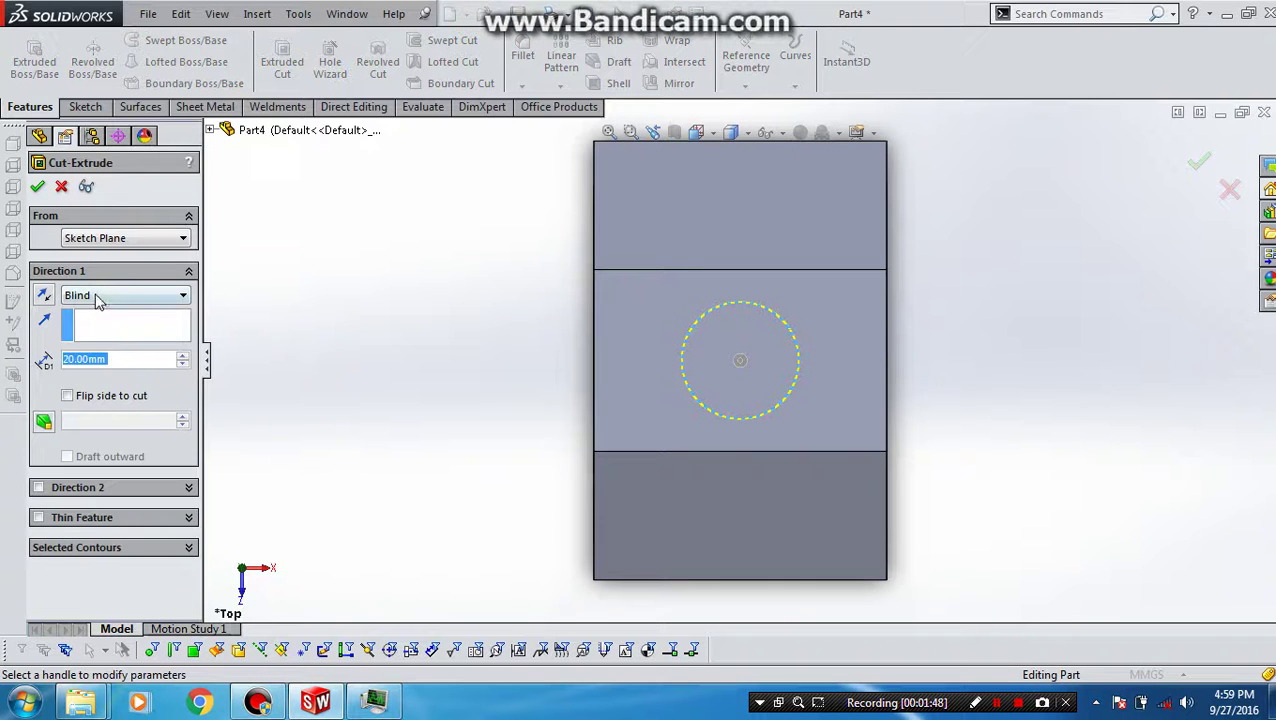
{"action": "left_click", "coordinate": [97, 296]}
{"action": "left_click", "coordinate": [106, 342]}
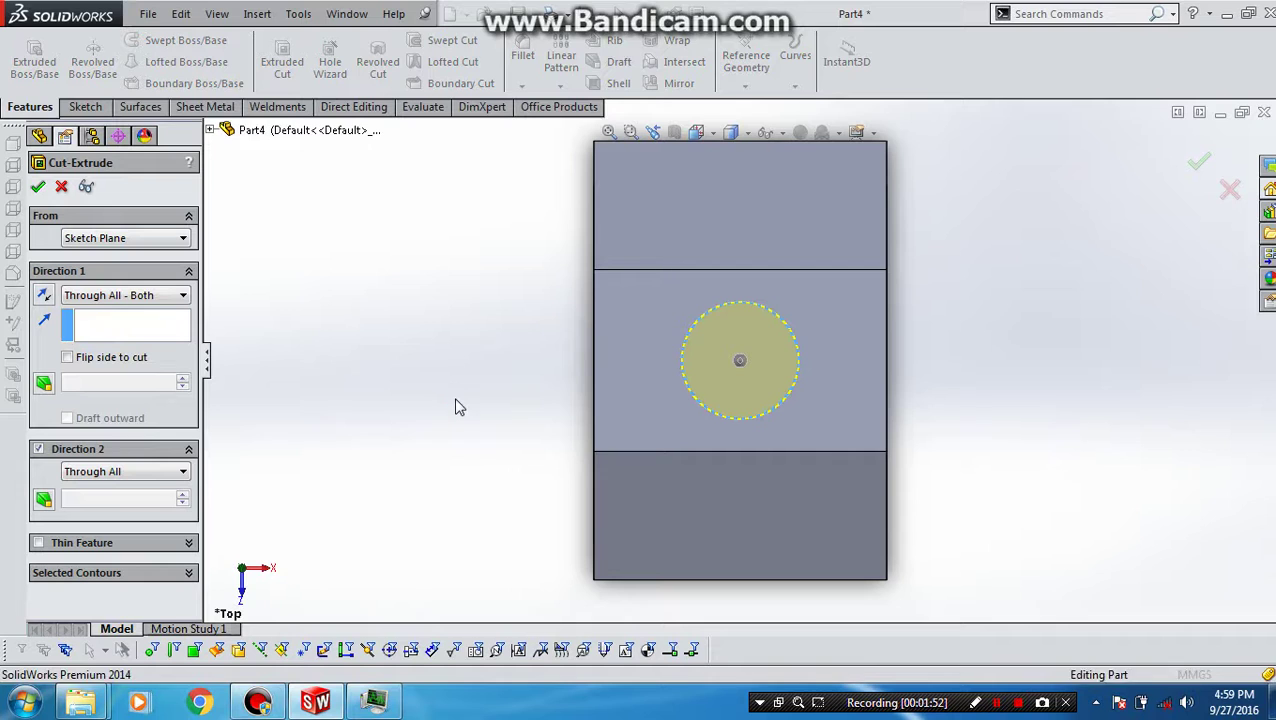
{"action": "key", "text": "Return"}
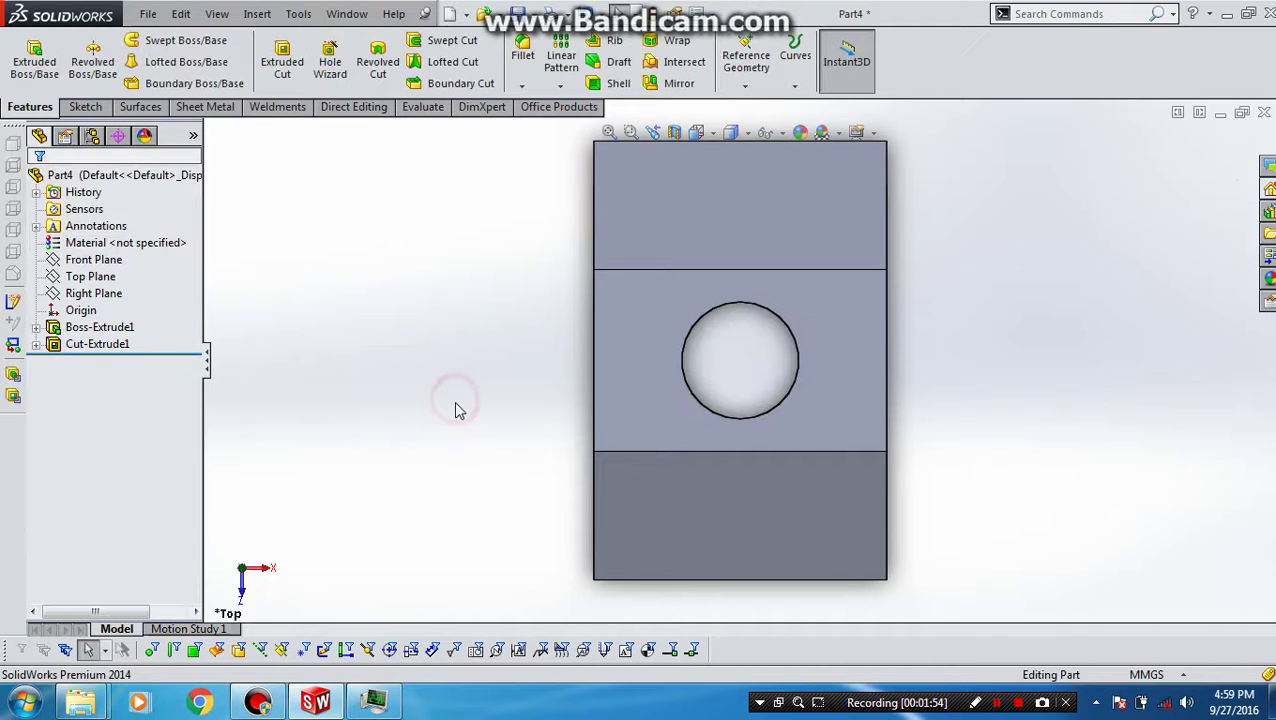
{"action": "left_click", "coordinate": [105, 294]}
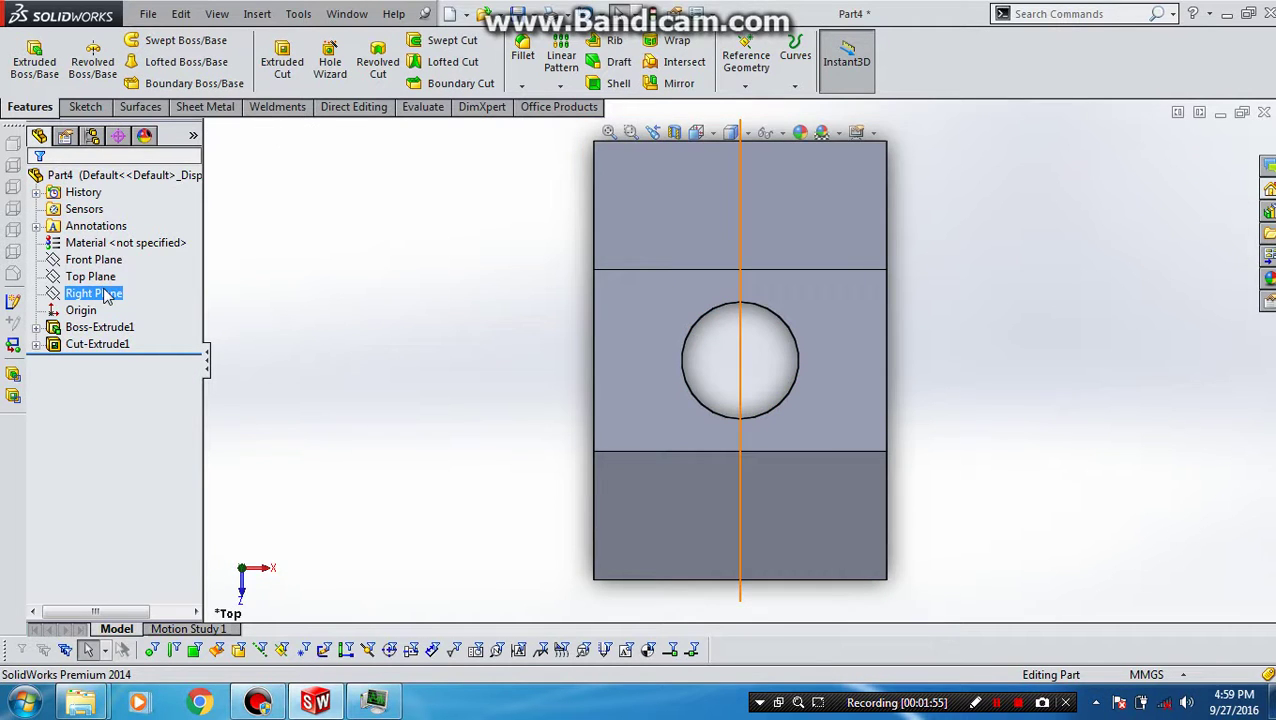
{"action": "left_click", "coordinate": [100, 259]}
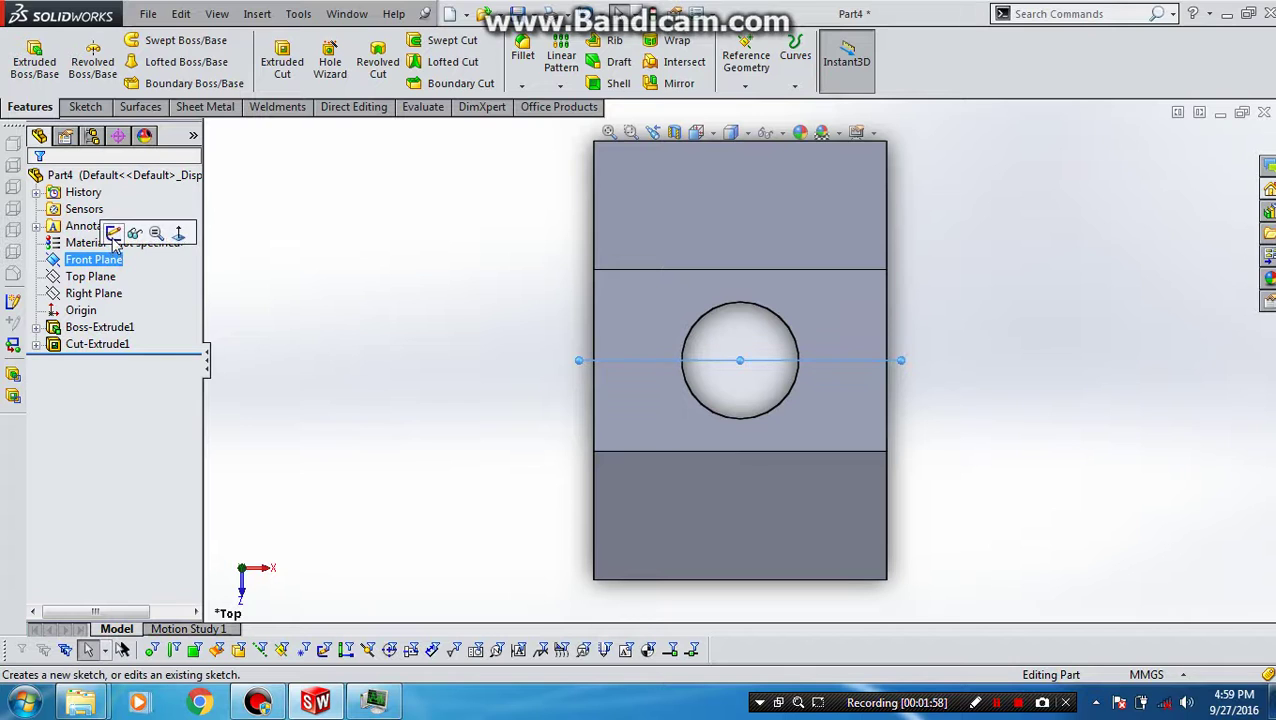
Sketch two circles on the Front Plane, one left and one right of the block, level with the origin.
{"action": "left_click", "coordinate": [113, 233]}
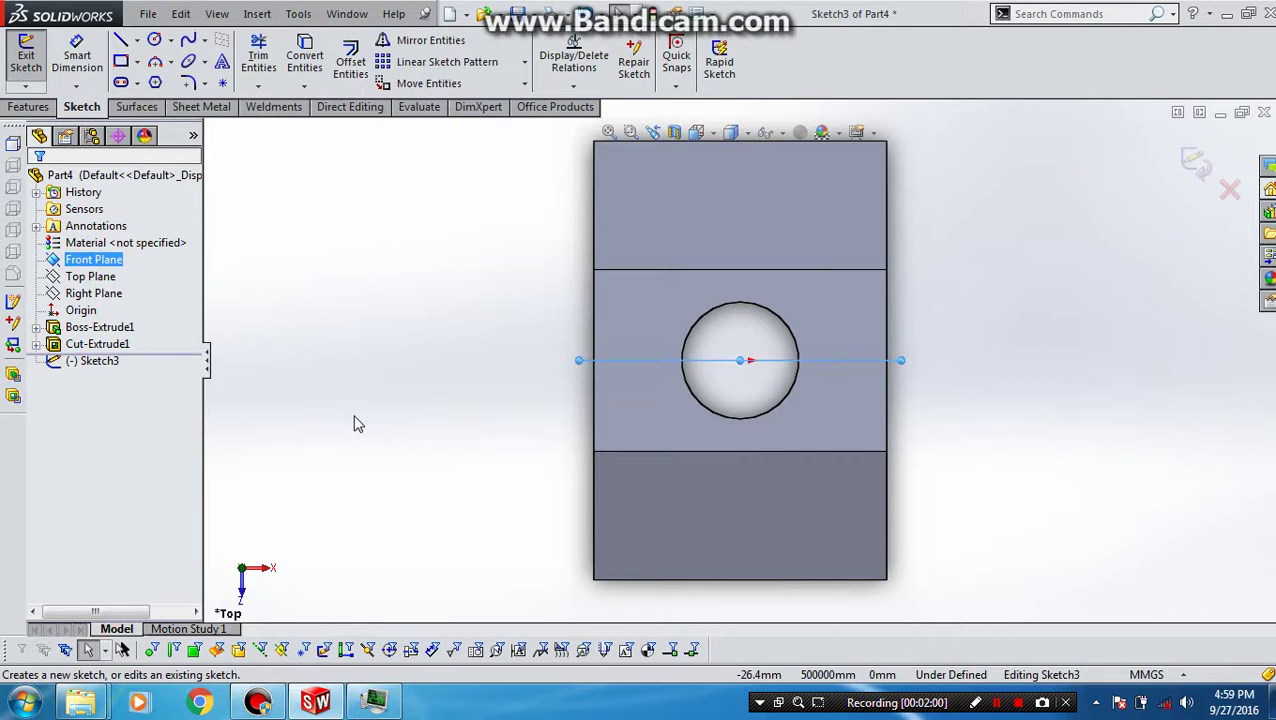
{"action": "right_click_drag", "start_coordinate": [368, 394], "coordinate": [445, 391]}
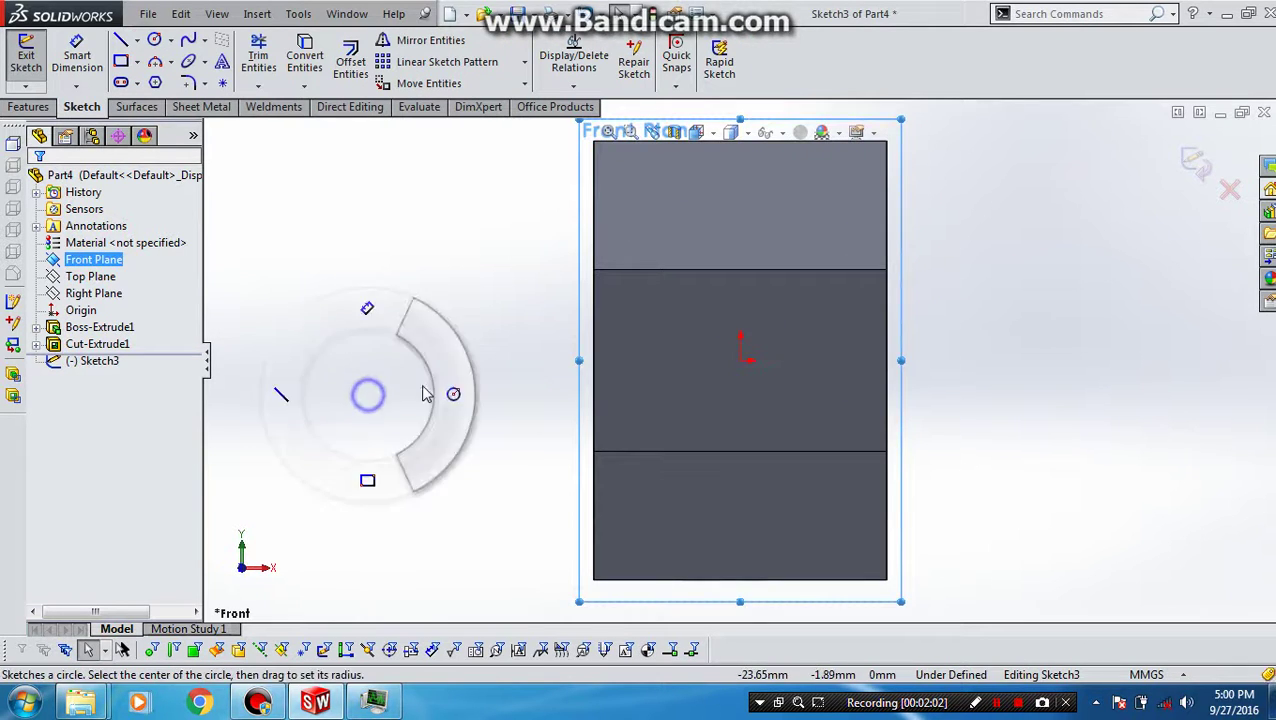
{"action": "left_click", "coordinate": [518, 360]}
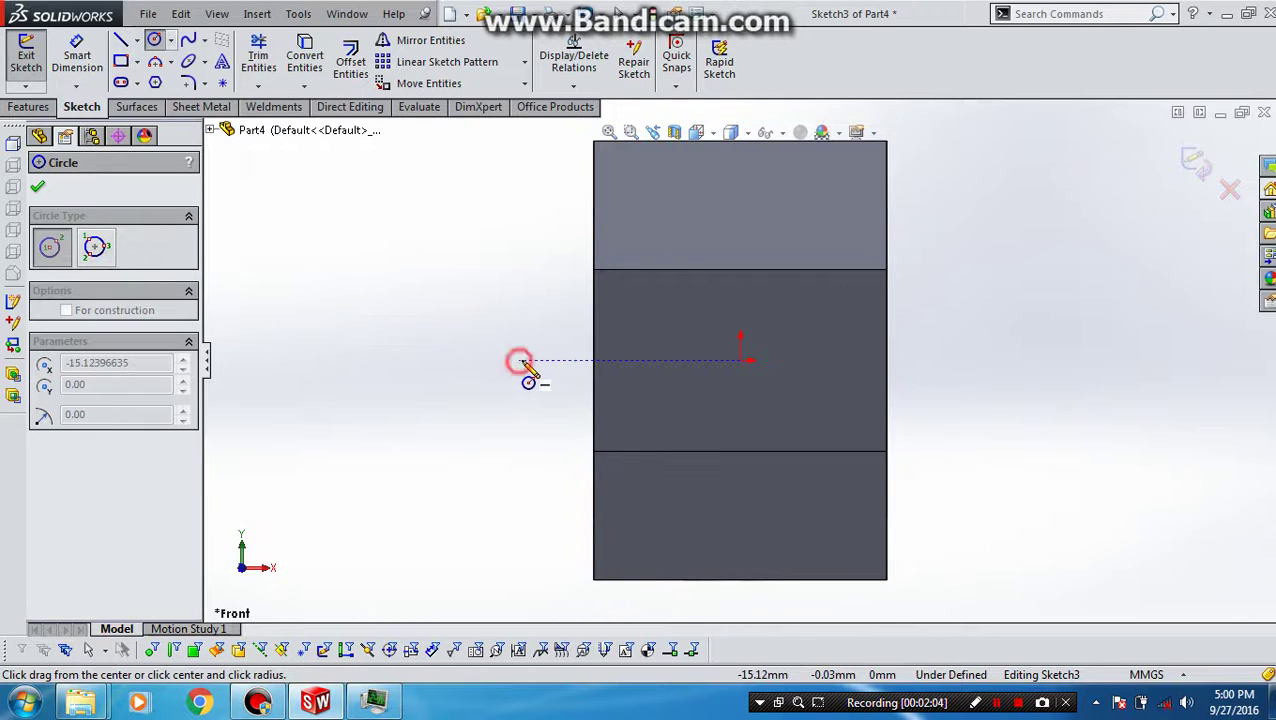
{"action": "left_click", "coordinate": [566, 345]}
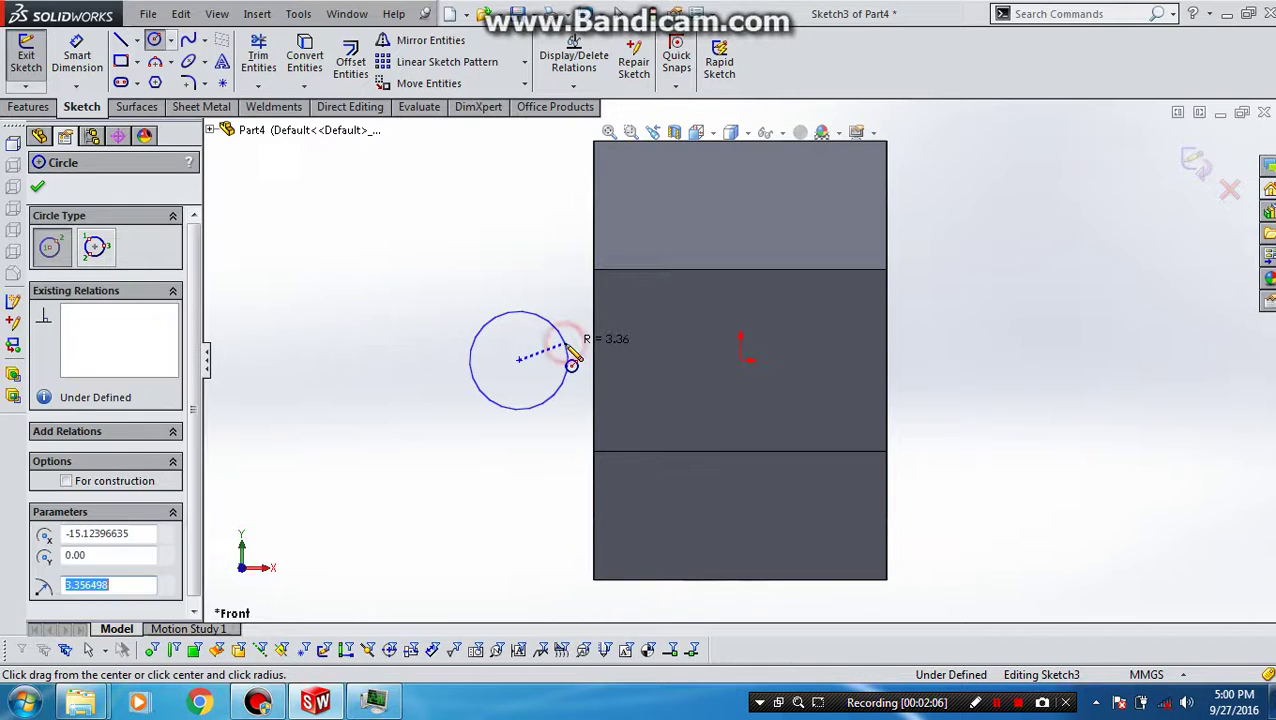
{"action": "left_click", "coordinate": [936, 361]}
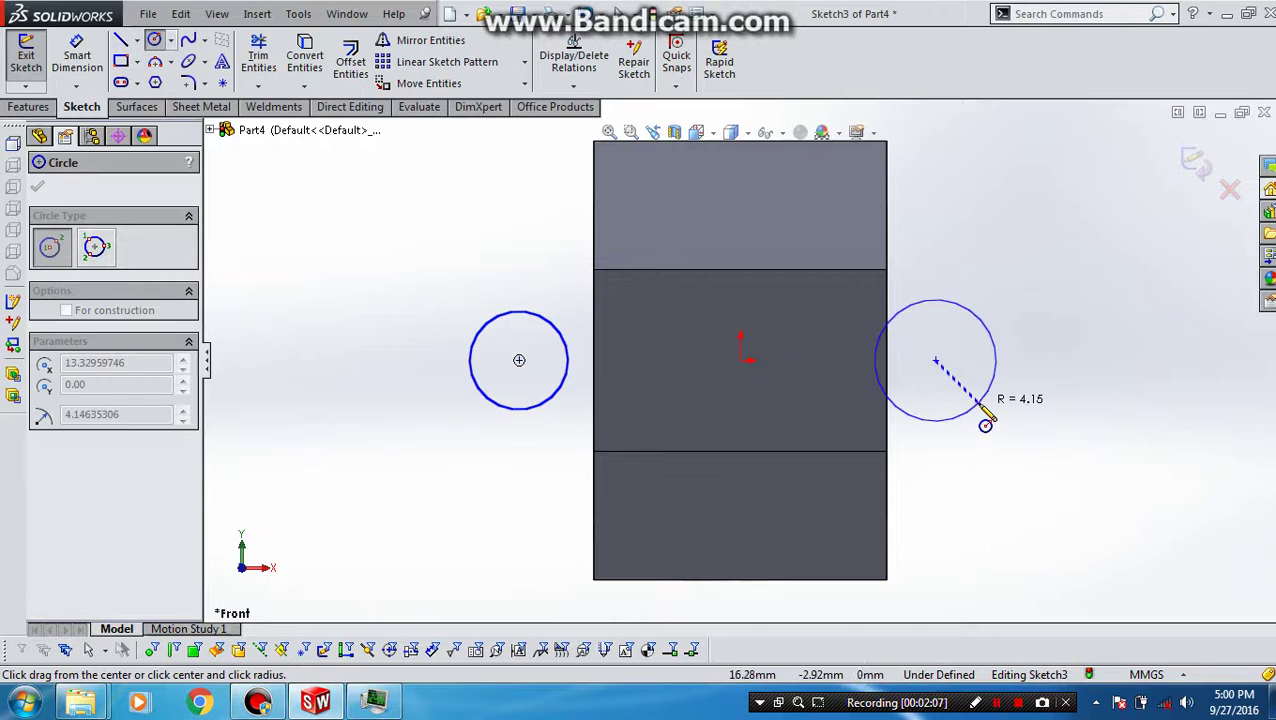
{"action": "left_click", "coordinate": [978, 400]}
{"action": "right_click_drag", "start_coordinate": [968, 524], "coordinate": [966, 470]}
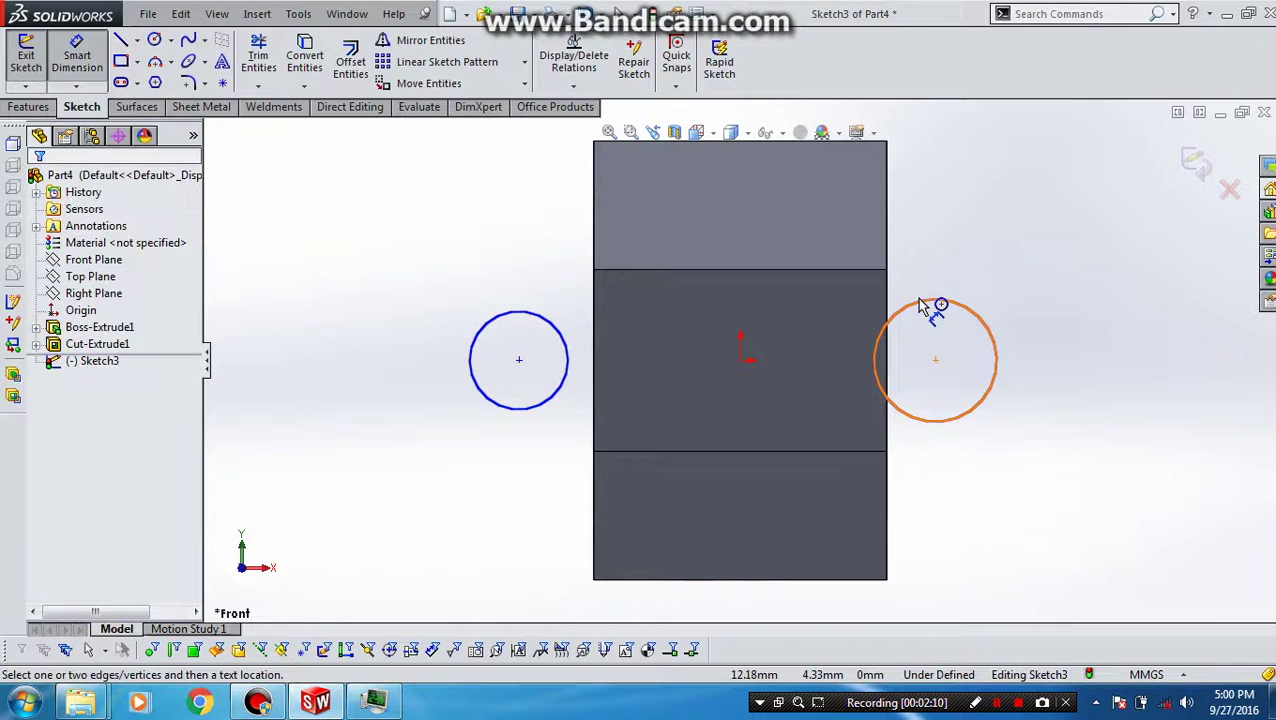
{"action": "left_click", "coordinate": [928, 306]}
Dimension both side circles to 12 mm diameter.
{"action": "left_click", "coordinate": [1033, 290]}
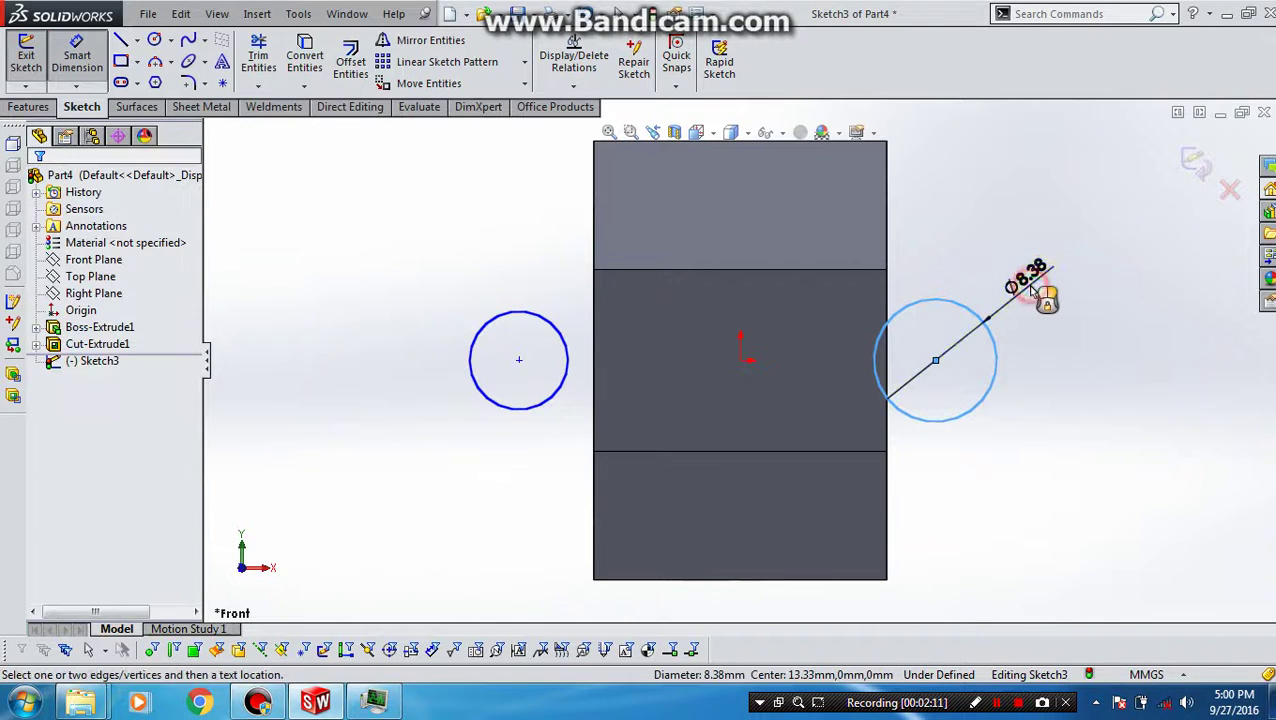
{"action": "type", "text": "12"}
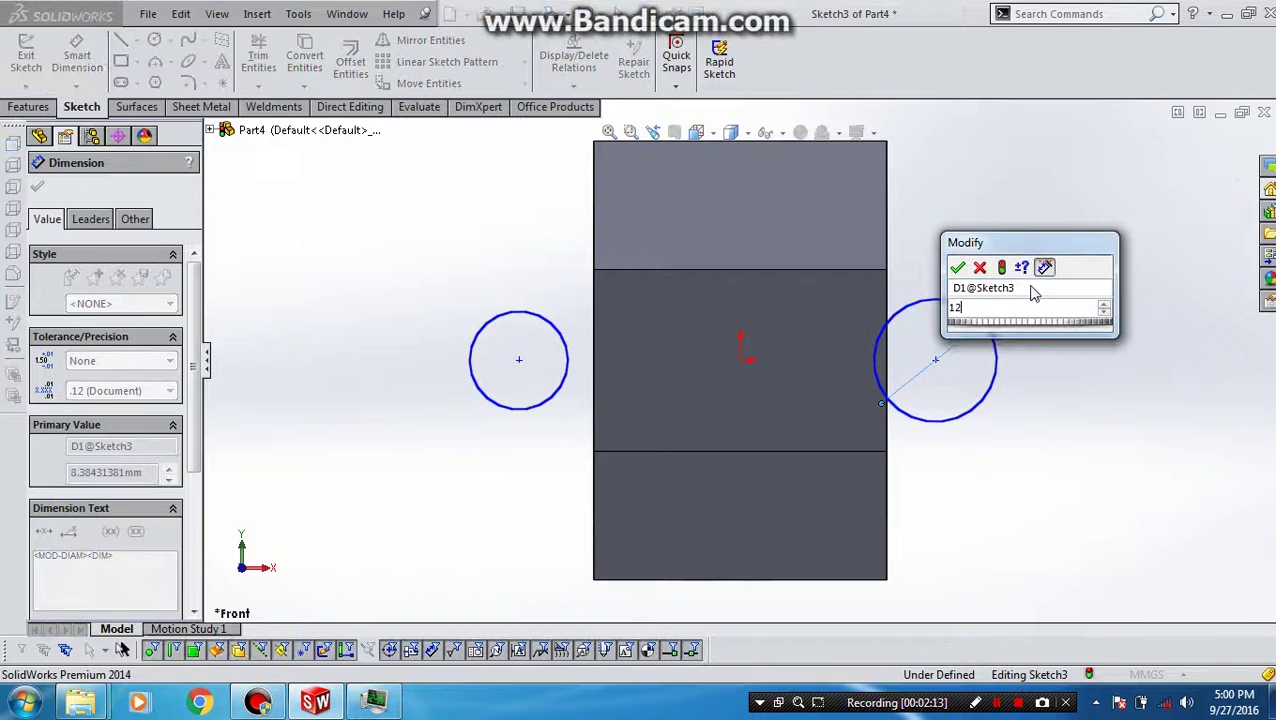
{"action": "key", "text": "Return"}
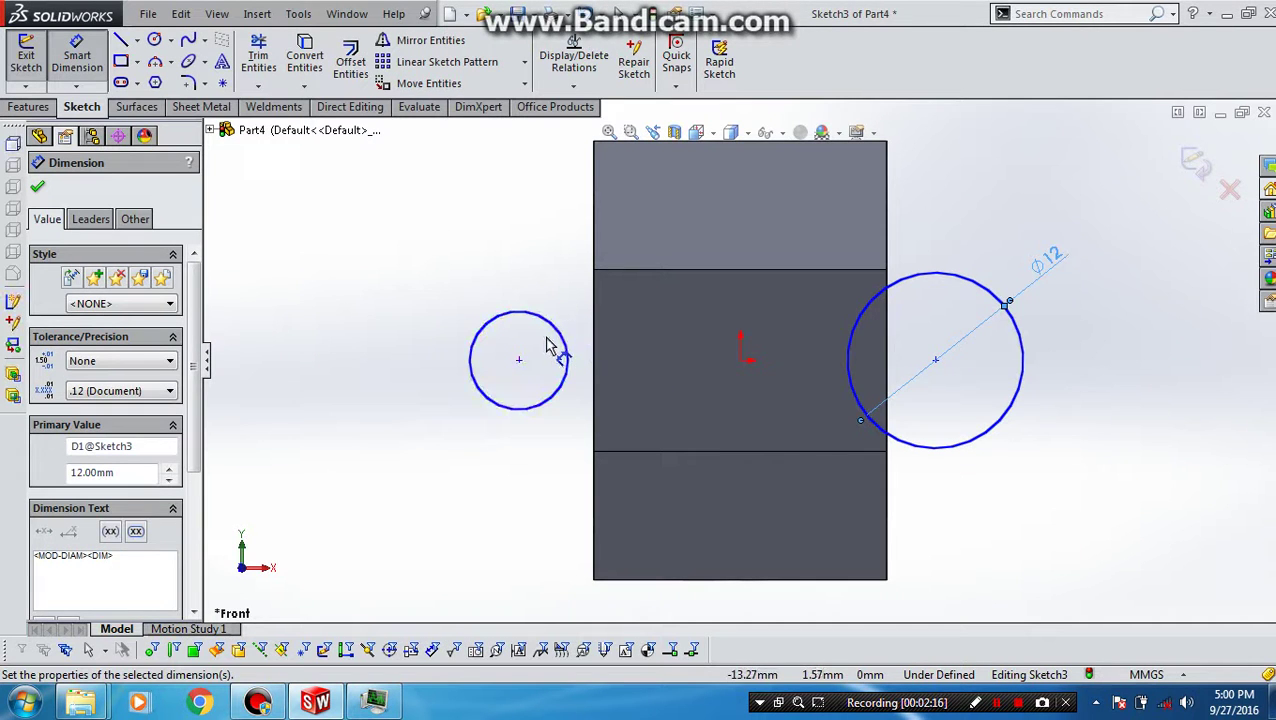
{"action": "left_click", "coordinate": [503, 318]}
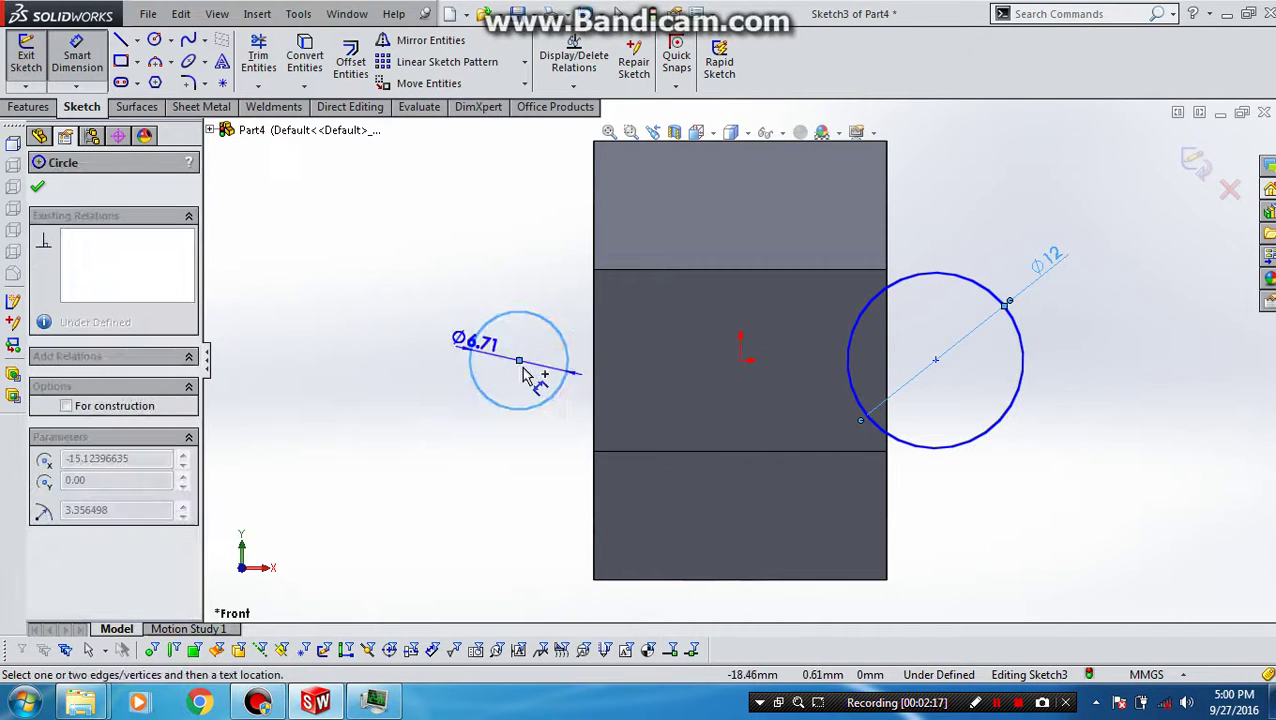
{"action": "left_click", "coordinate": [522, 464]}
{"action": "type", "text": "12"}
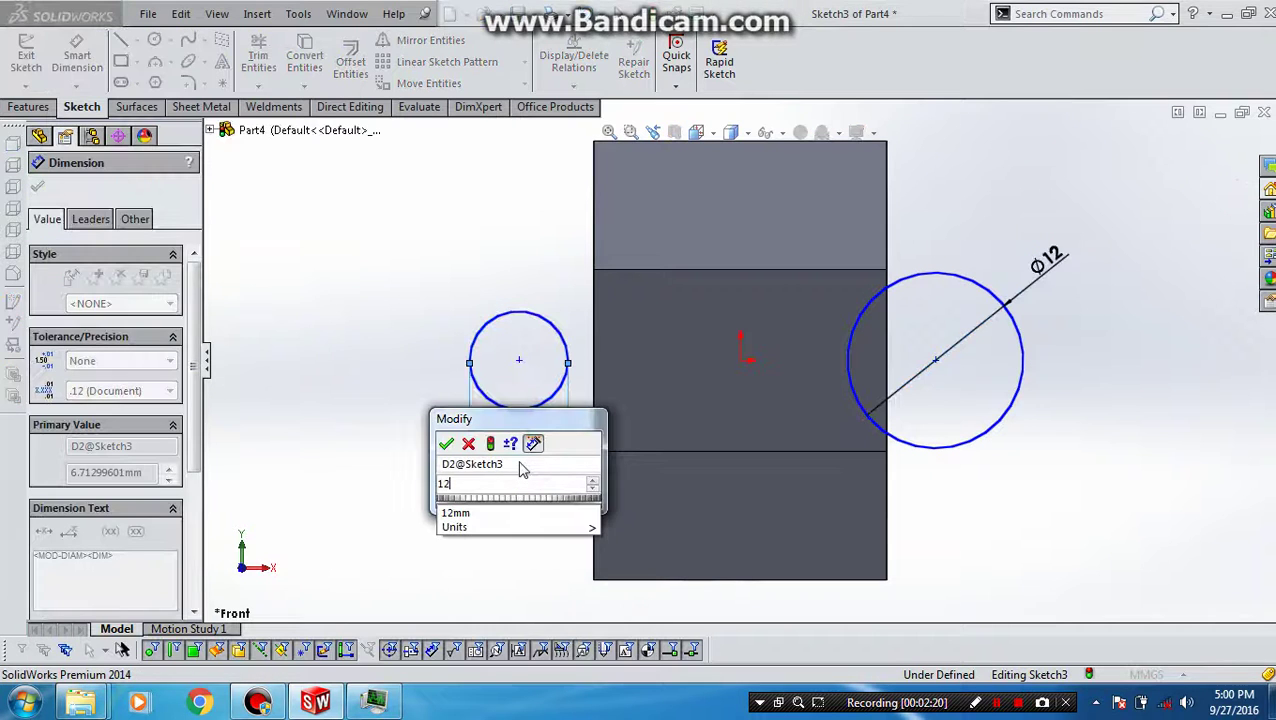
{"action": "key", "text": "Return"}
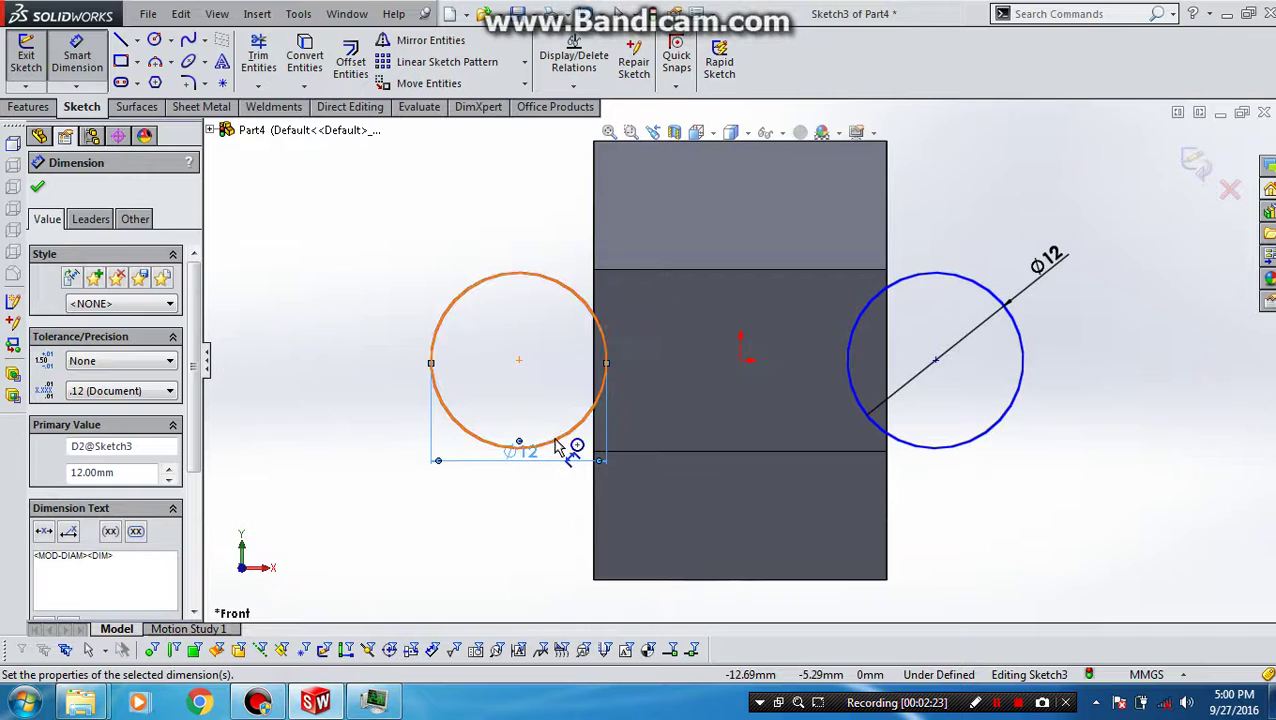
Place each circle centre 12 mm from the origin and exit the sketch.
{"action": "left_click", "coordinate": [543, 442]}
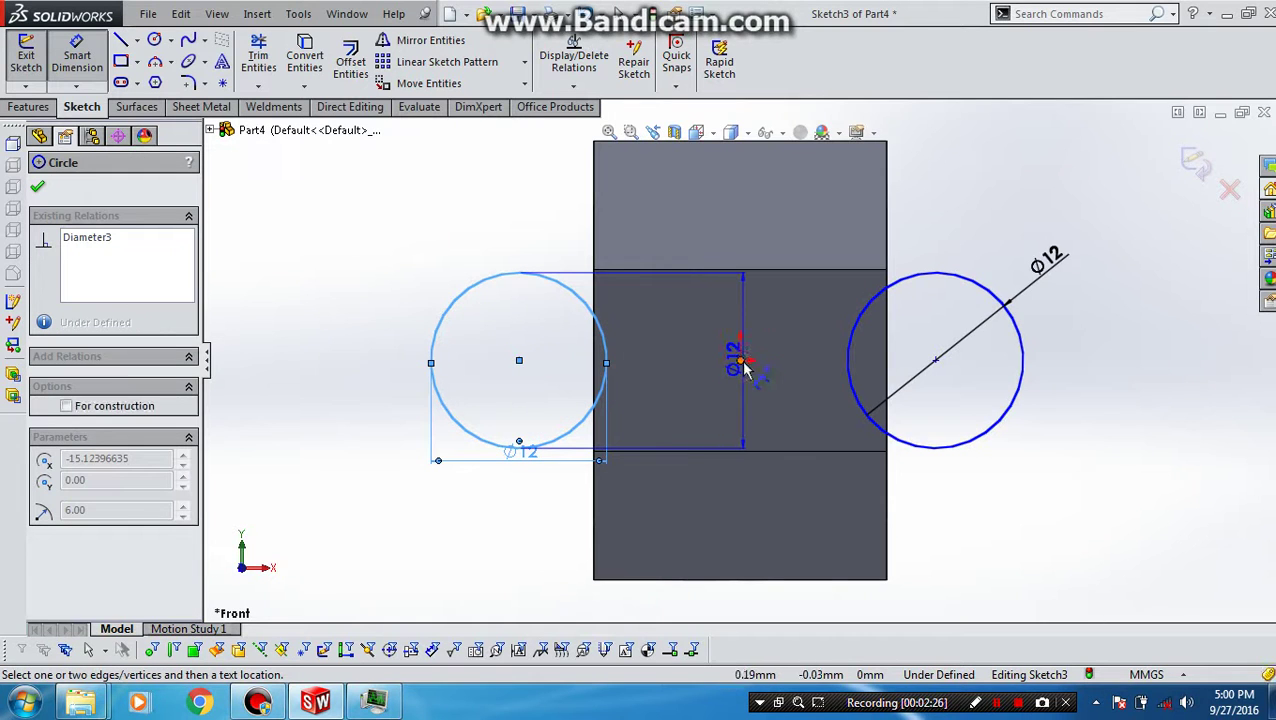
{"action": "left_click", "coordinate": [741, 362]}
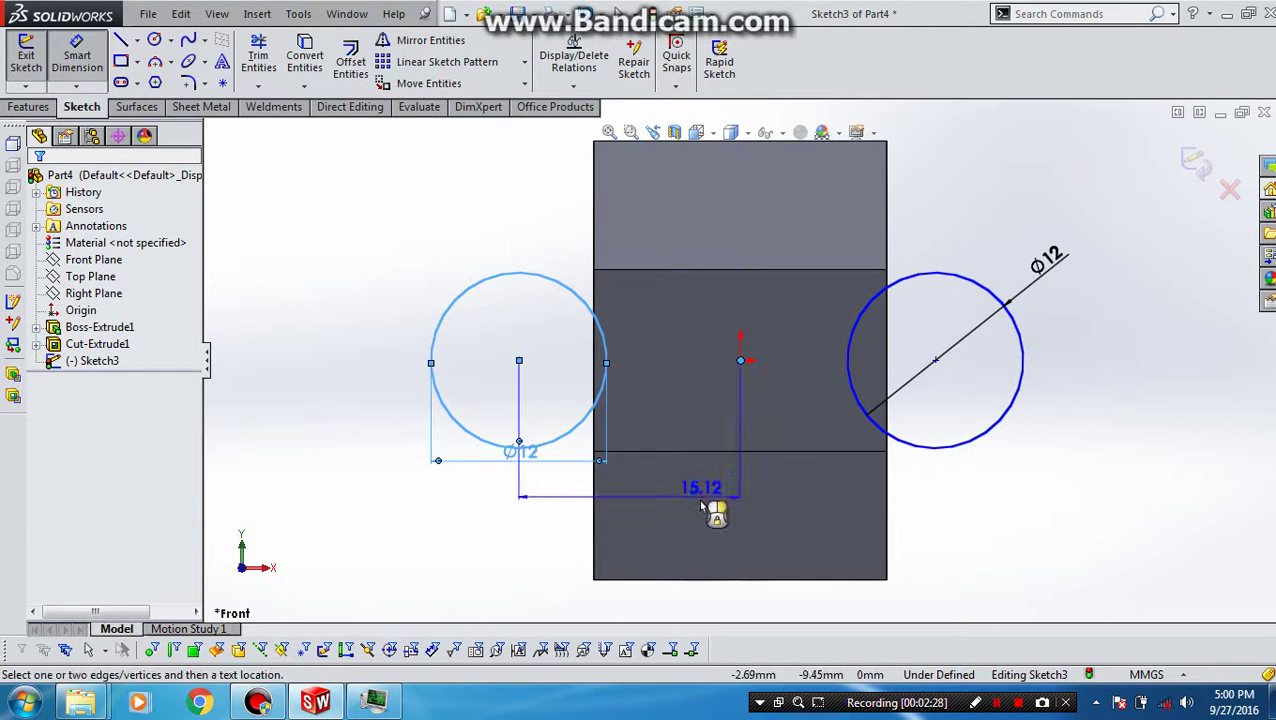
{"action": "left_click", "coordinate": [714, 510]}
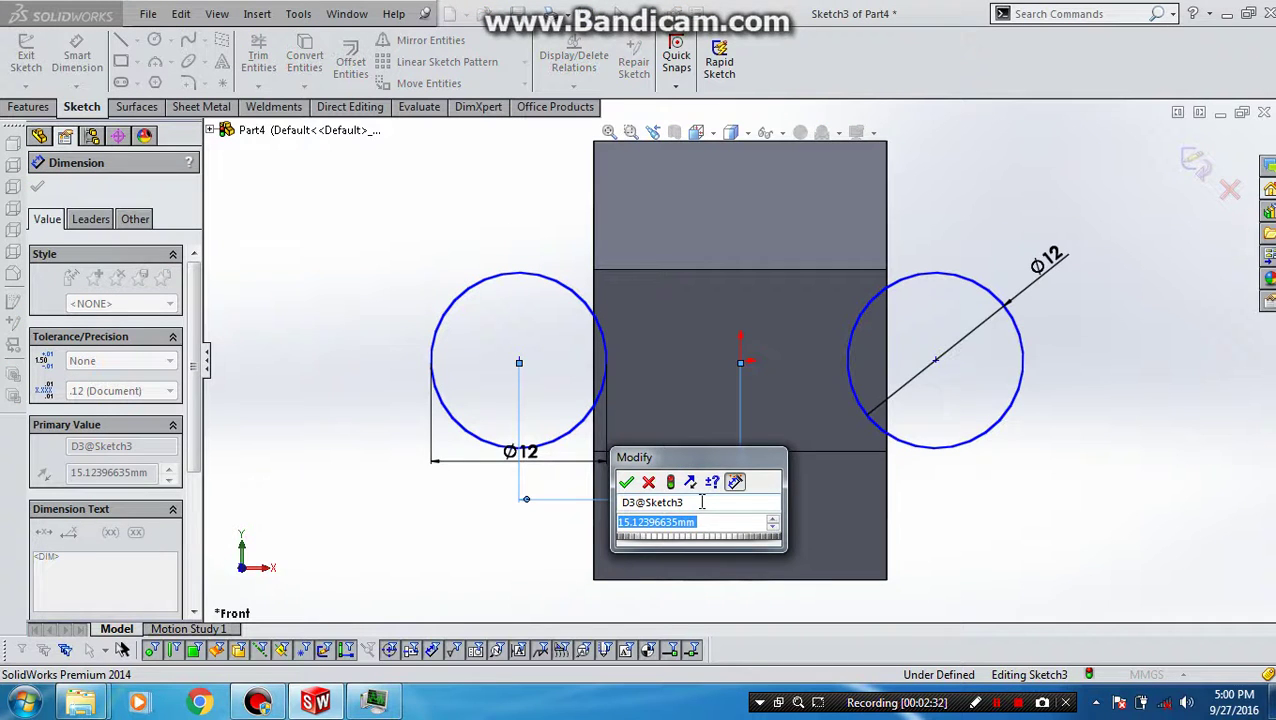
{"action": "type", "text": "1"}
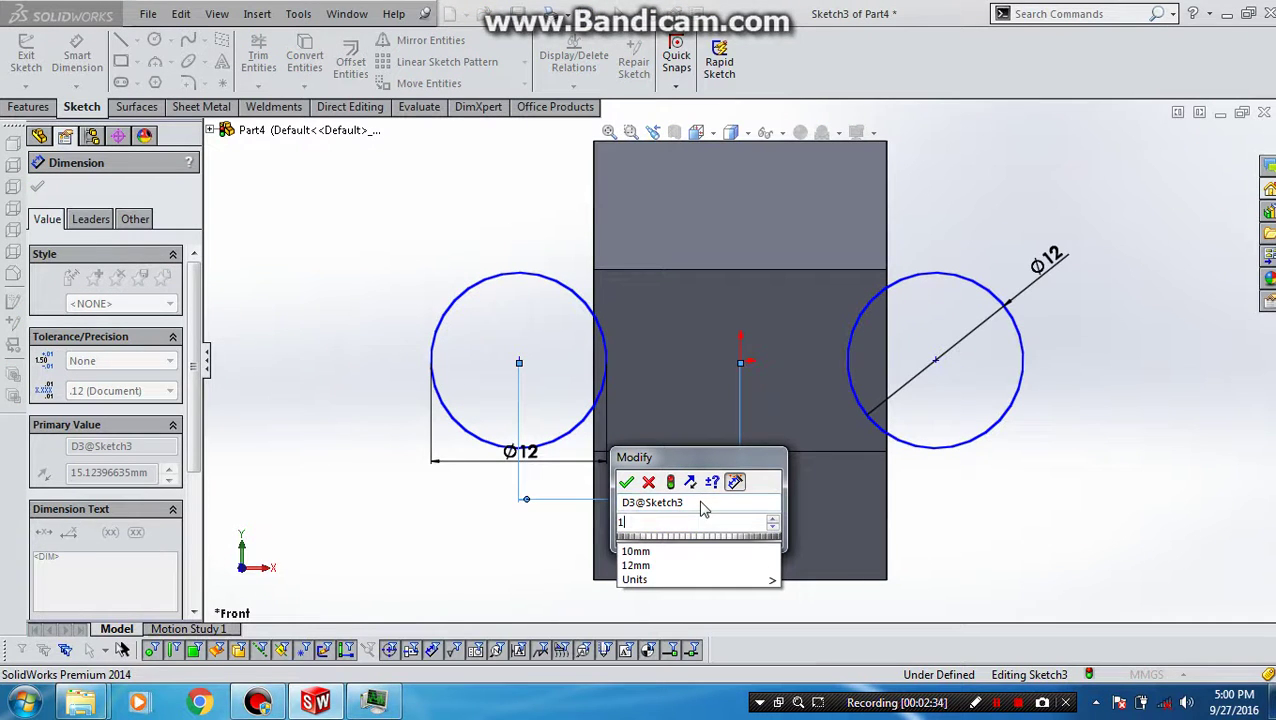
{"action": "type", "text": "2"}
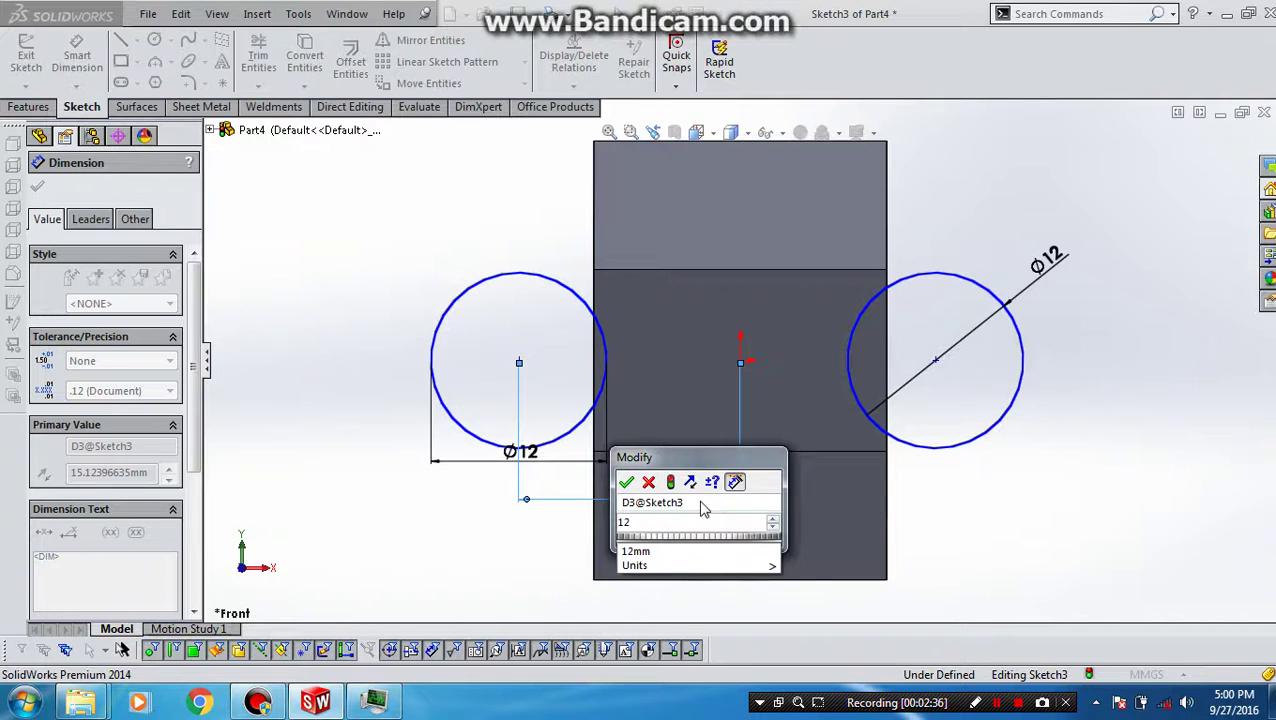
{"action": "key", "text": "Return"}
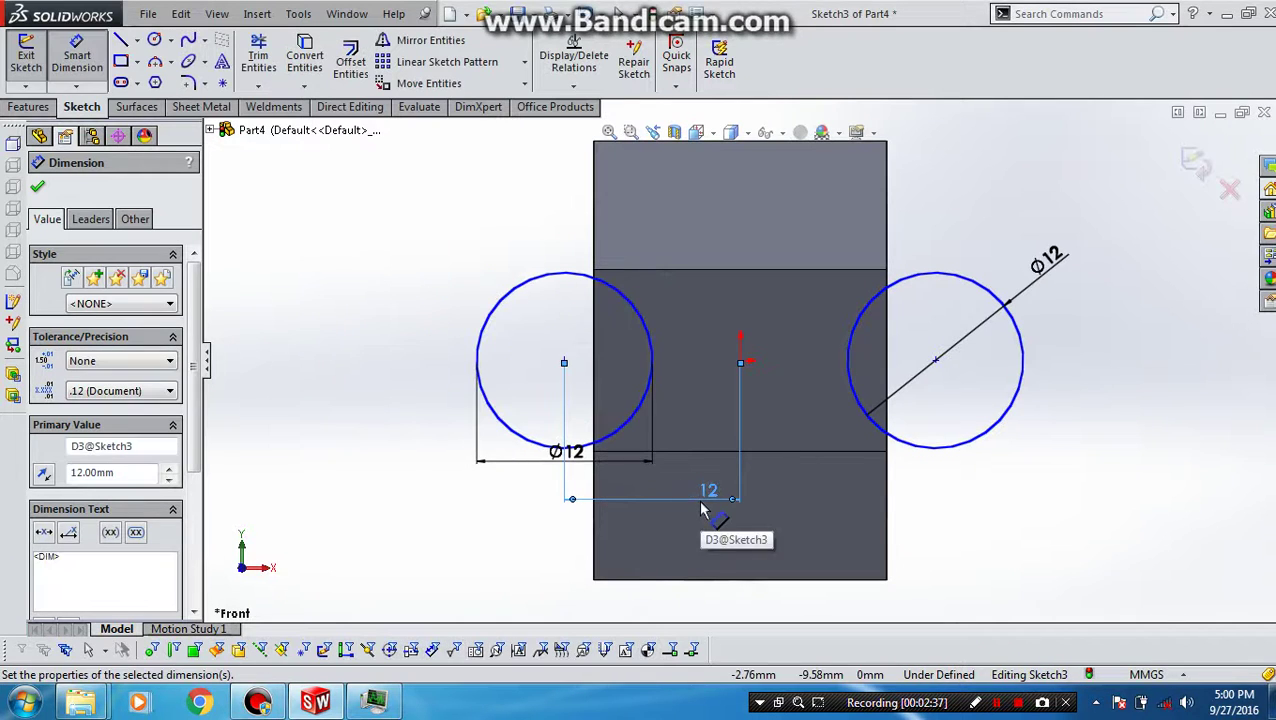
{"action": "left_click", "coordinate": [938, 364]}
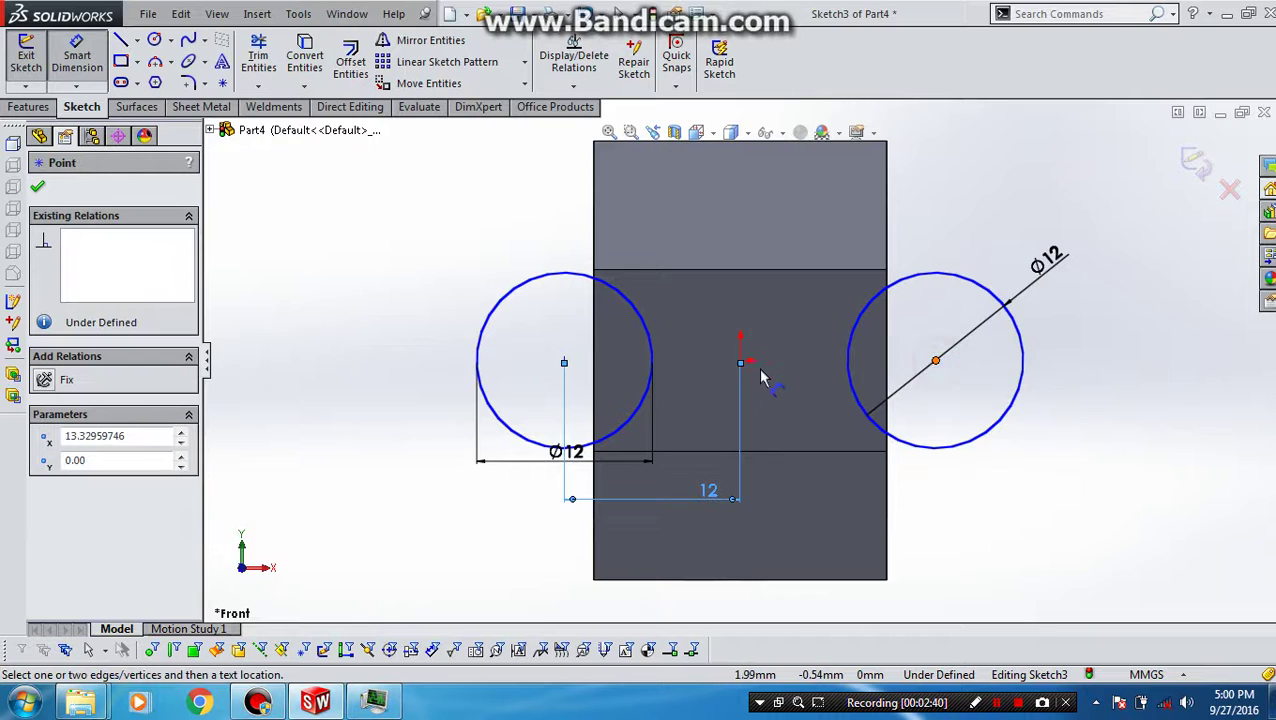
{"action": "left_click", "coordinate": [742, 363]}
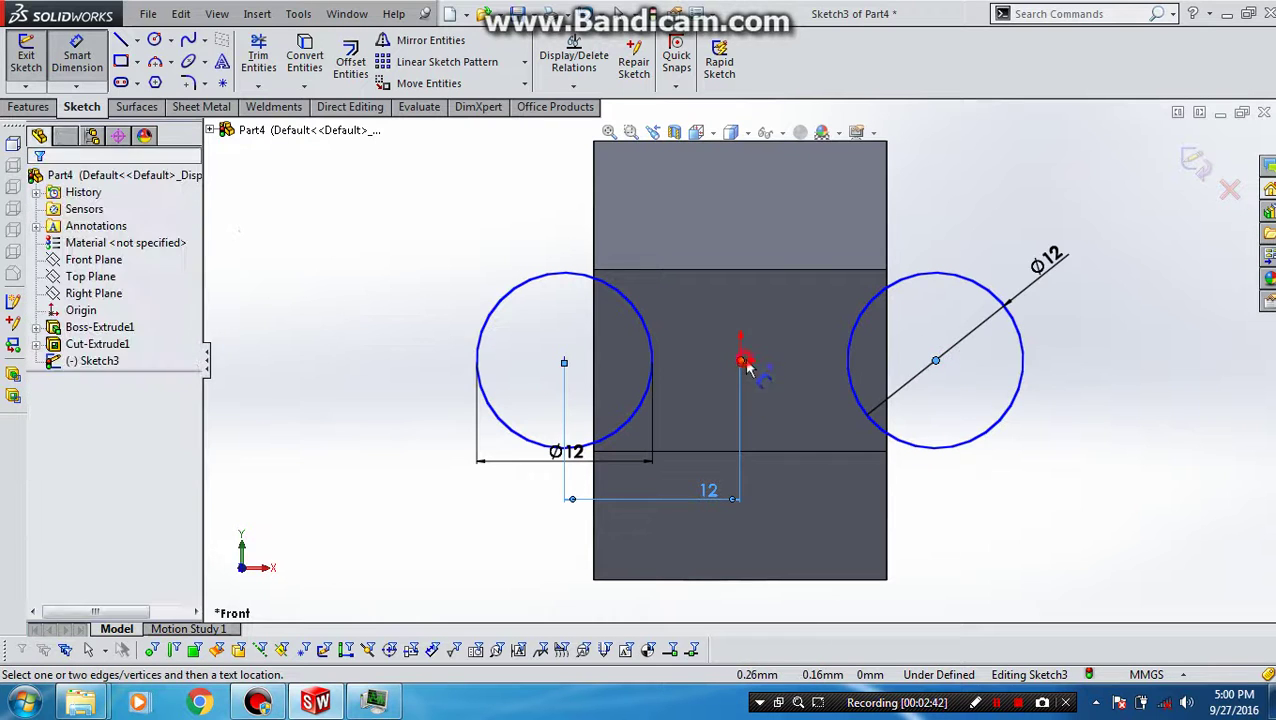
{"action": "left_click", "coordinate": [772, 492]}
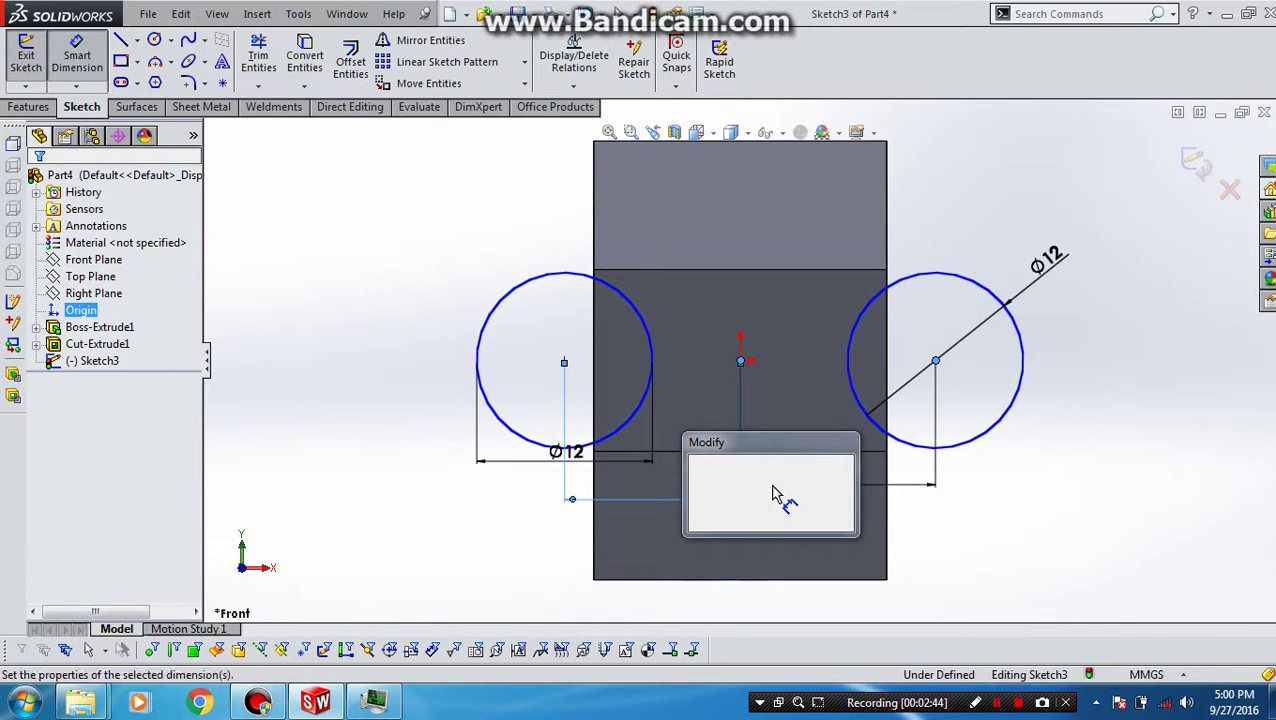
{"action": "type", "text": "12"}
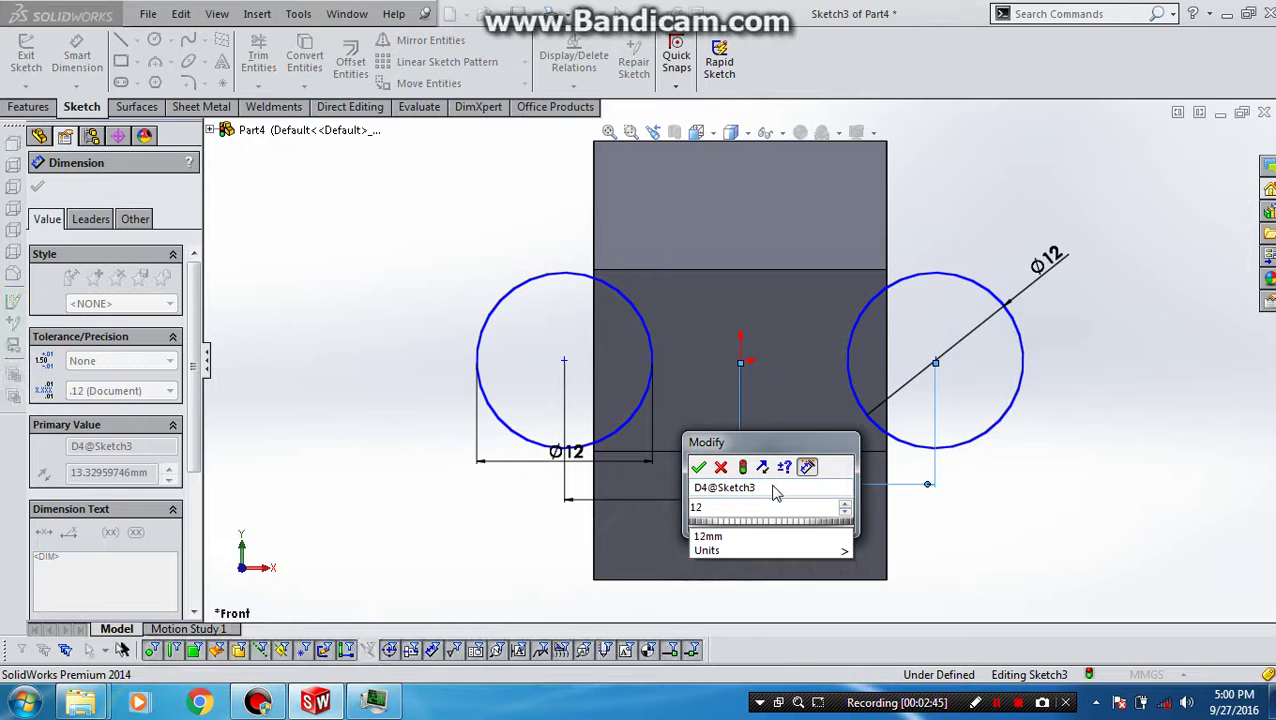
{"action": "key", "text": "Return"}
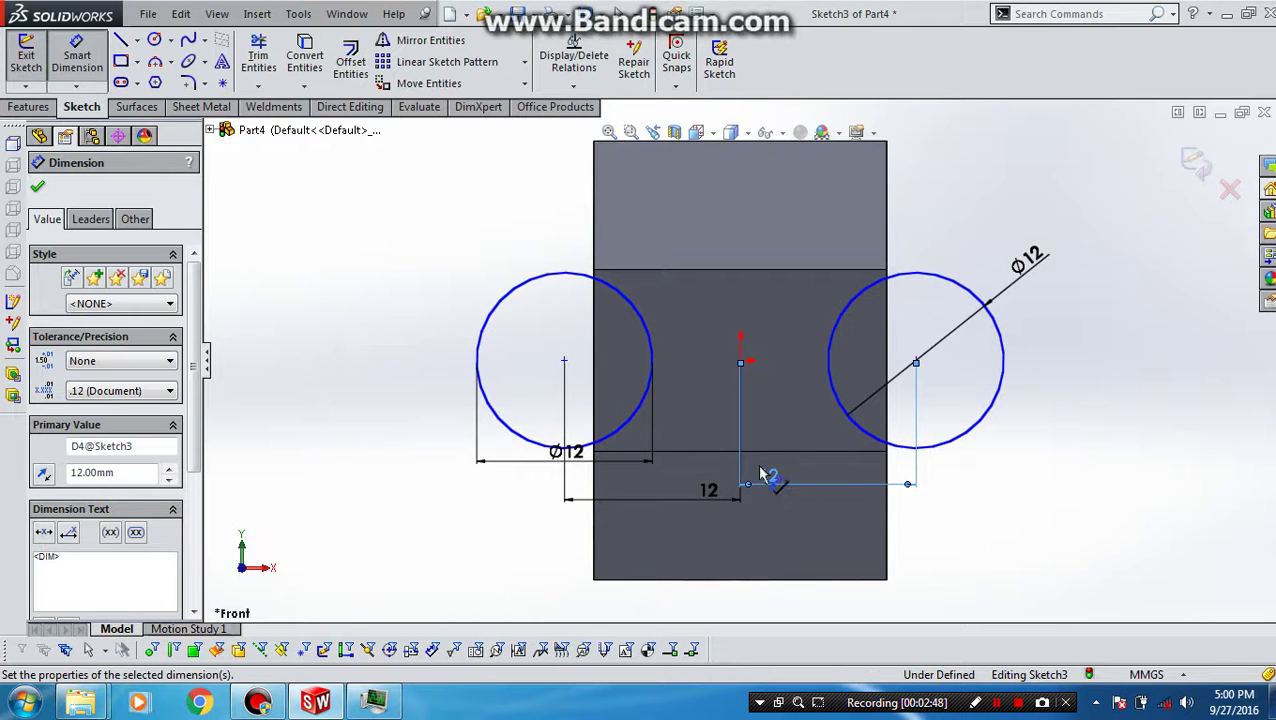
{"action": "left_click", "coordinate": [26, 58]}
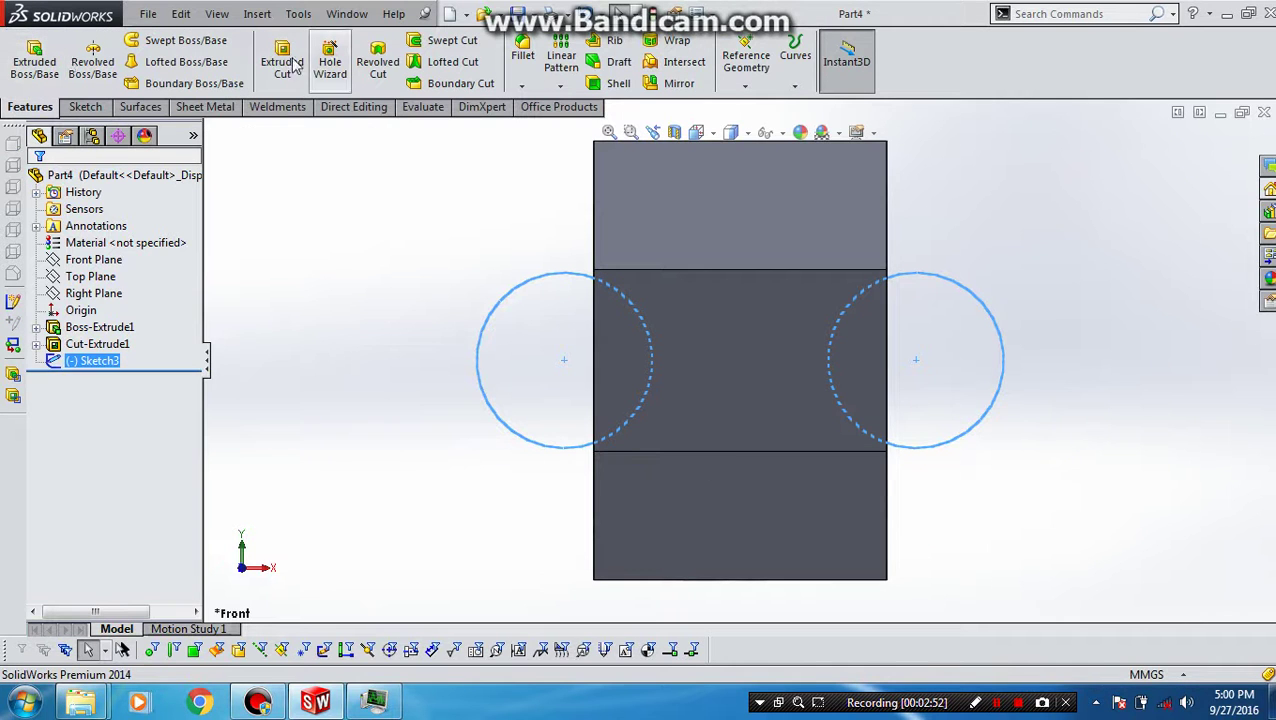
Cut the two Ø12 circles Through All in both directions to notch the ring's sides.
{"action": "left_click", "coordinate": [282, 62]}
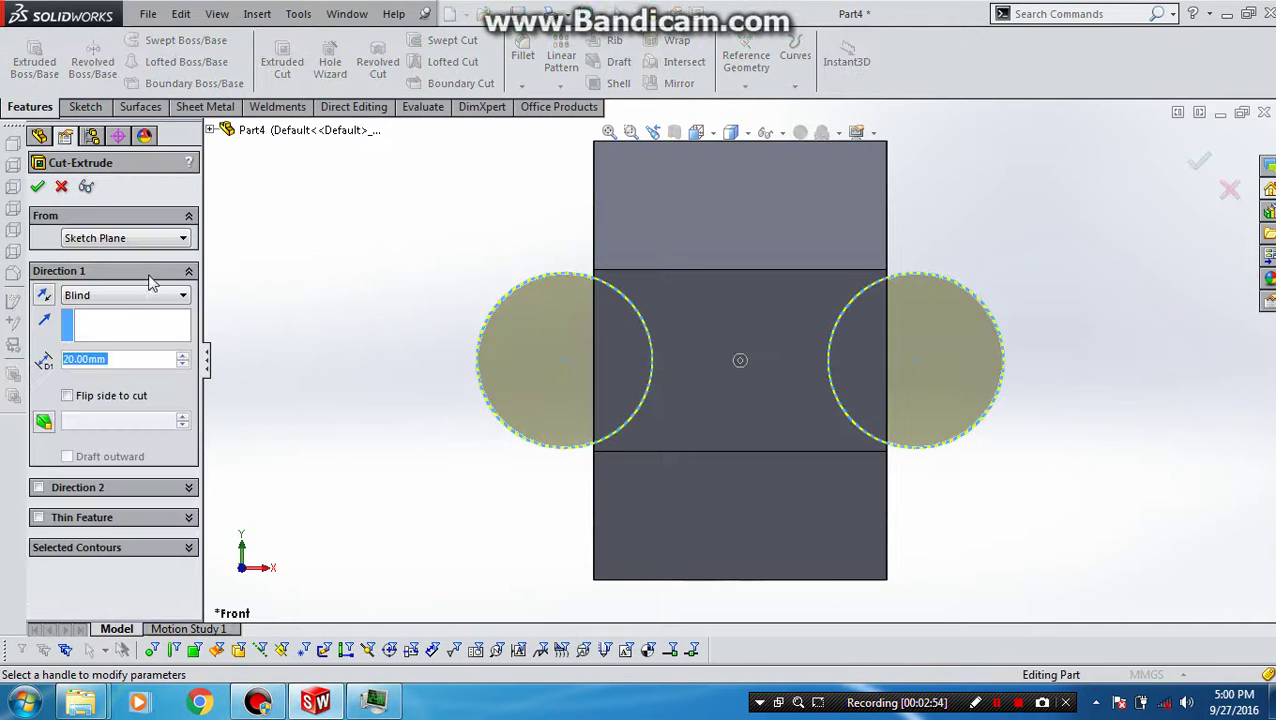
{"action": "left_click", "coordinate": [138, 295]}
{"action": "left_click", "coordinate": [140, 332]}
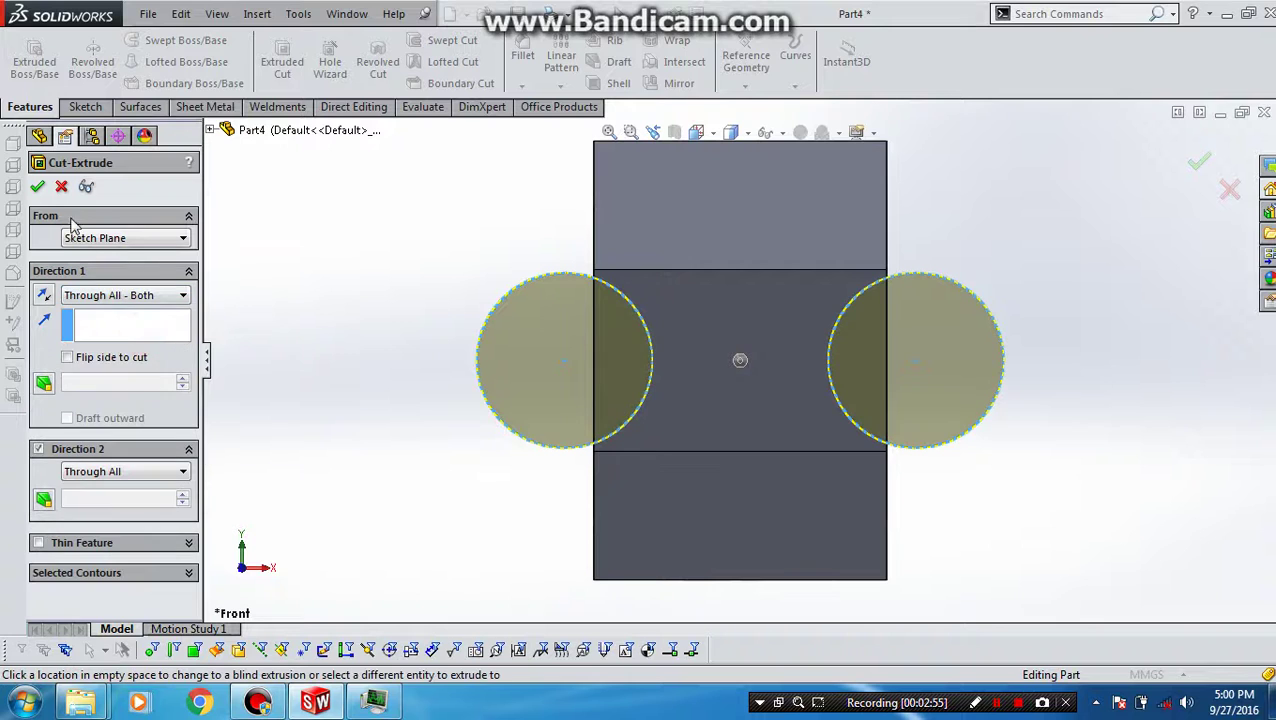
{"action": "left_click", "coordinate": [37, 188]}
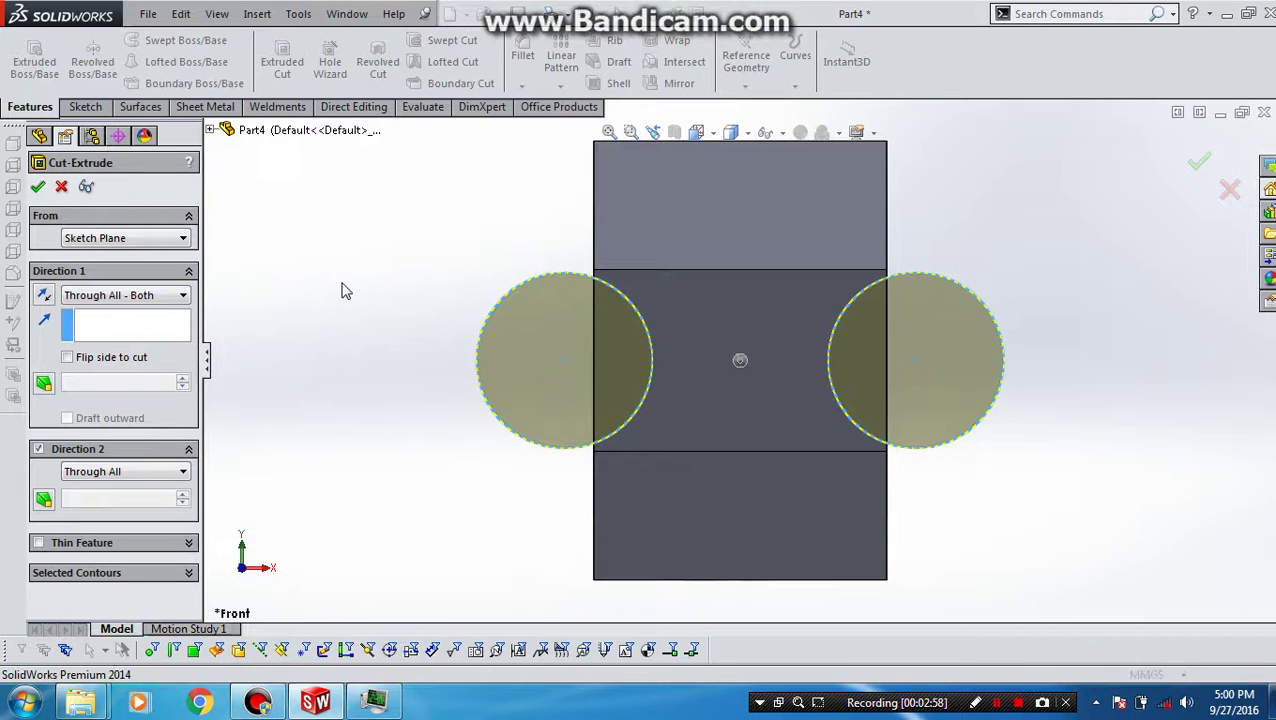
{"action": "left_click", "coordinate": [341, 288]}
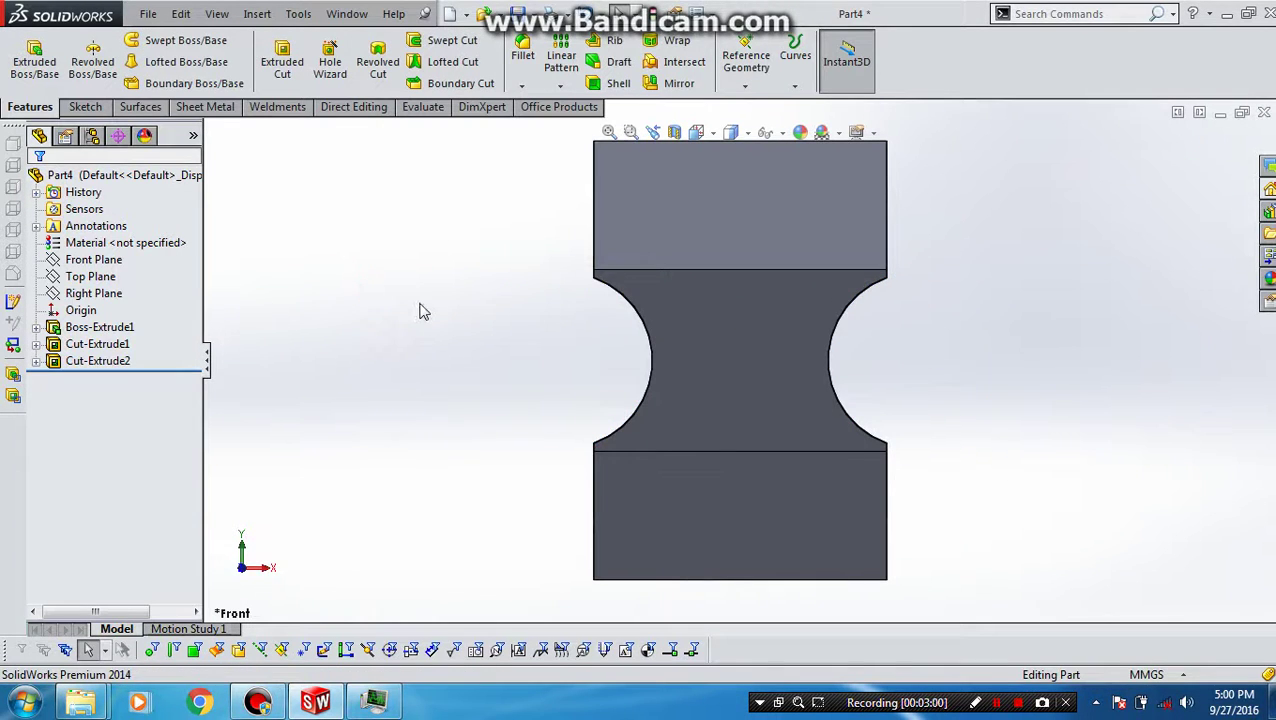
Orbit and zoom the part to inspect the notches in 3D.
{"action": "middle_click_drag", "start_coordinate": [420, 311], "coordinate": [537, 366]}
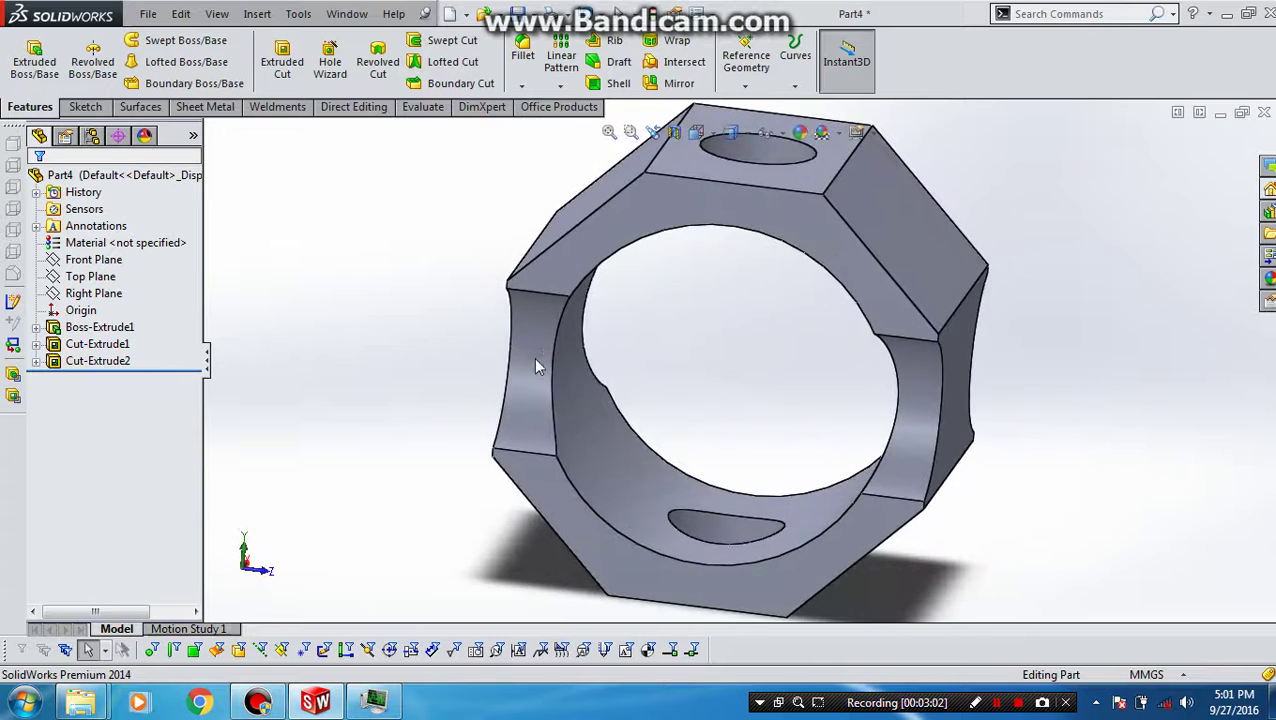
{"action": "scroll", "coordinate": [615, 384], "scroll_direction": "up", "scroll_amount": 2}
{"action": "scroll", "coordinate": [605, 380], "scroll_direction": "up", "scroll_amount": 3}
{"action": "middle_click_drag", "start_coordinate": [601, 379], "coordinate": [567, 146]}
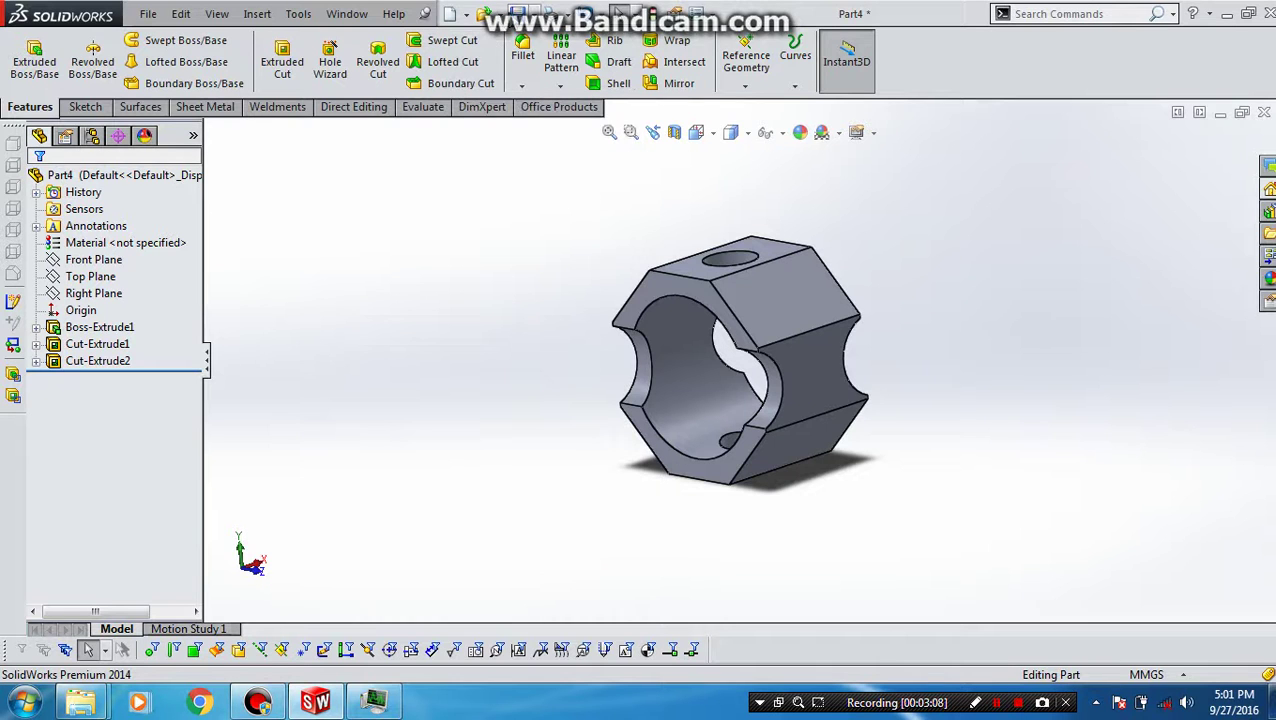
Save the ring part as 'base strein gauge' in folder 123 and close it.
{"action": "key", "text": "ctrl+s"}
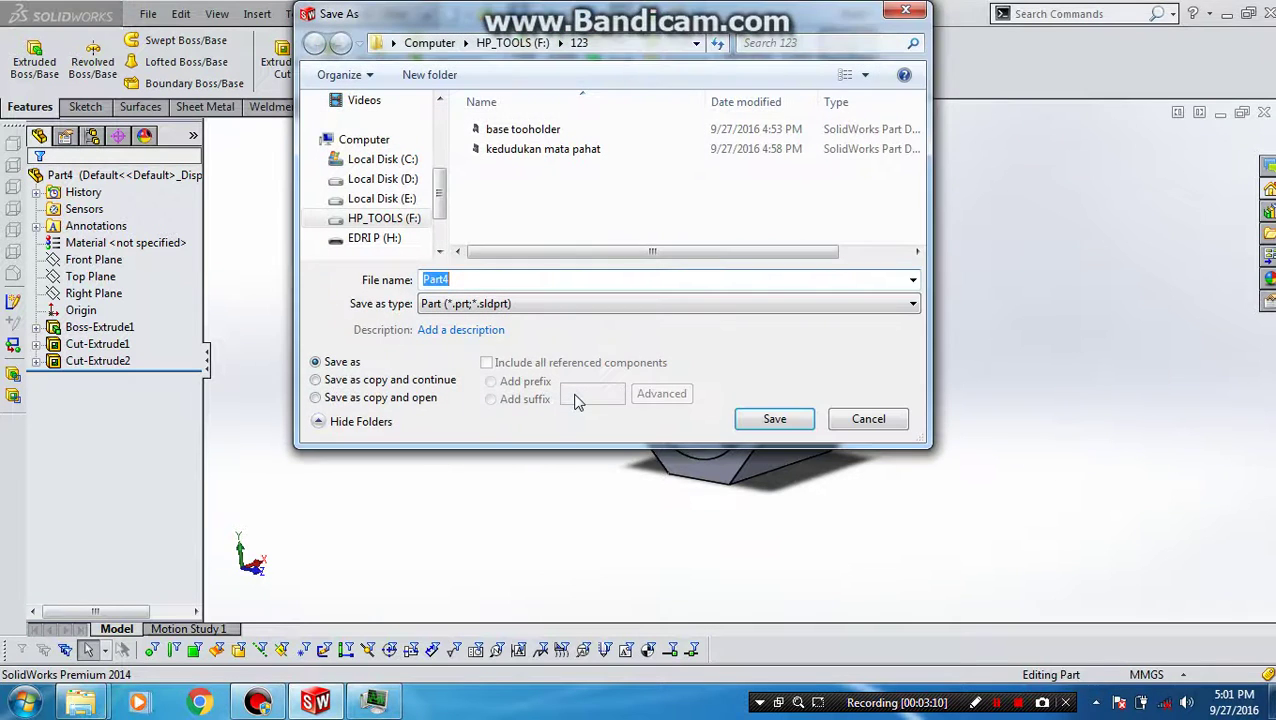
{"action": "type", "text": "ba"}
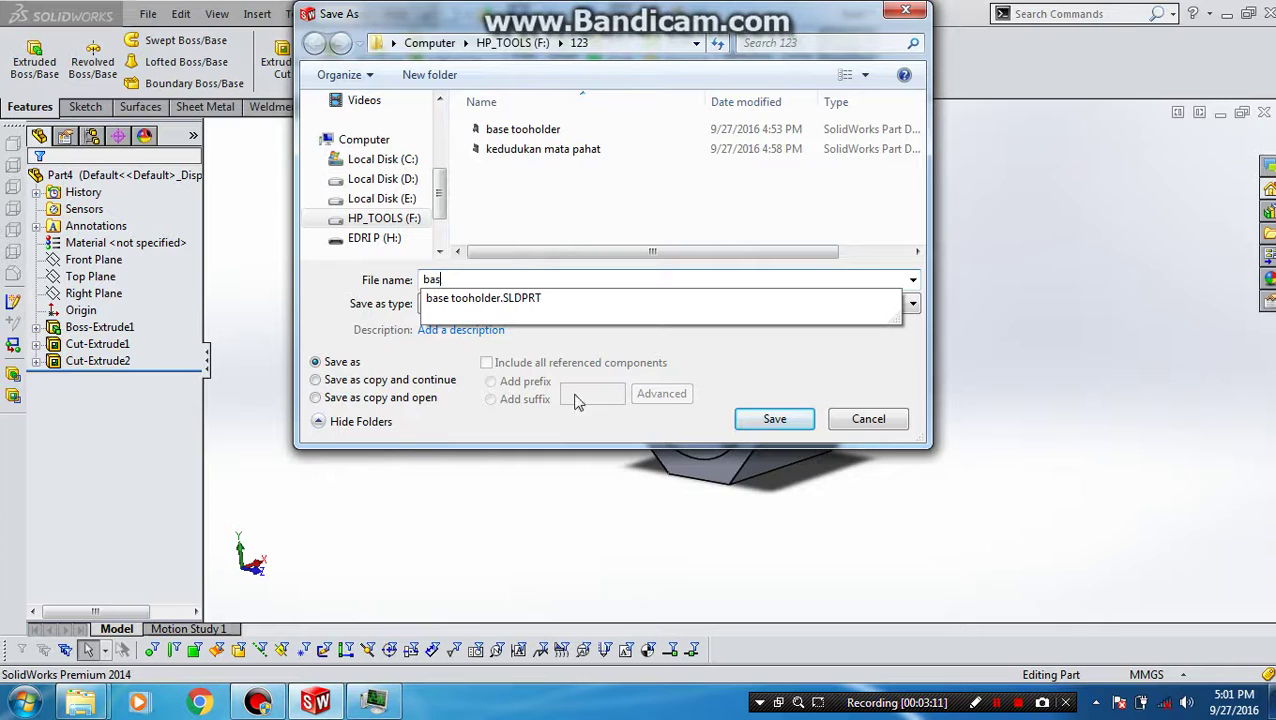
{"action": "type", "text": "strein gauge"}
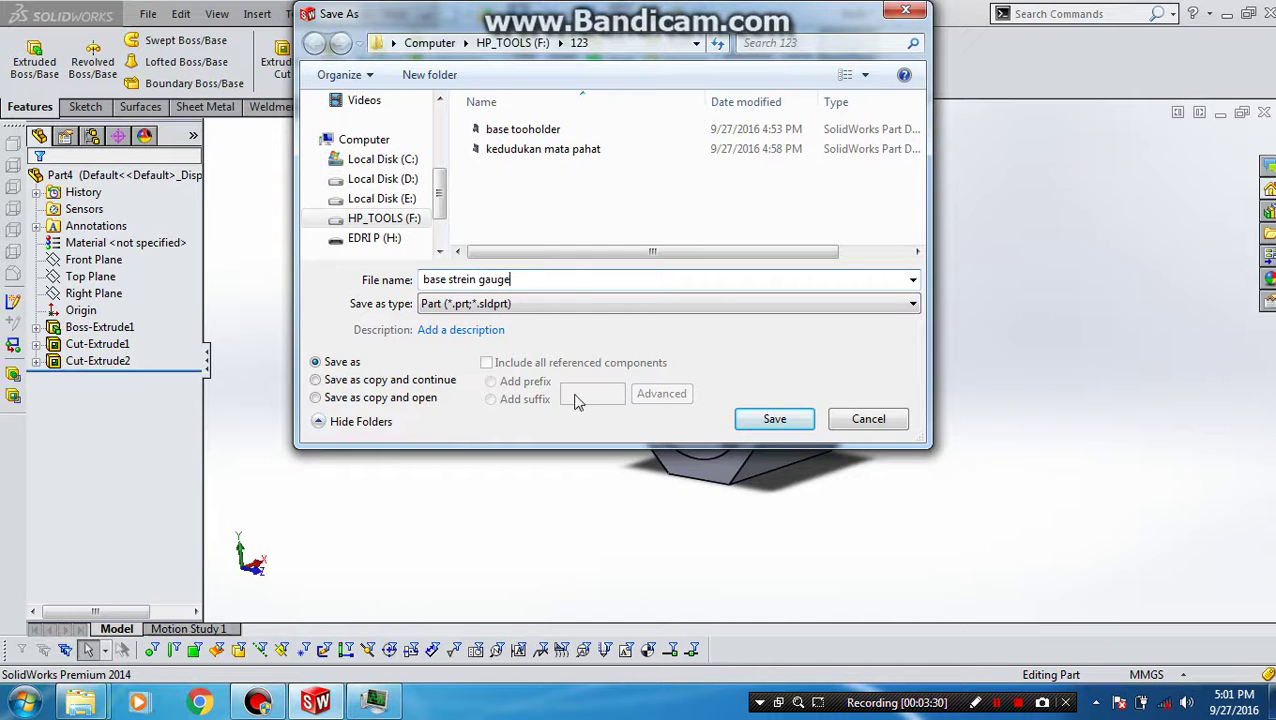
{"action": "key", "text": "Return"}
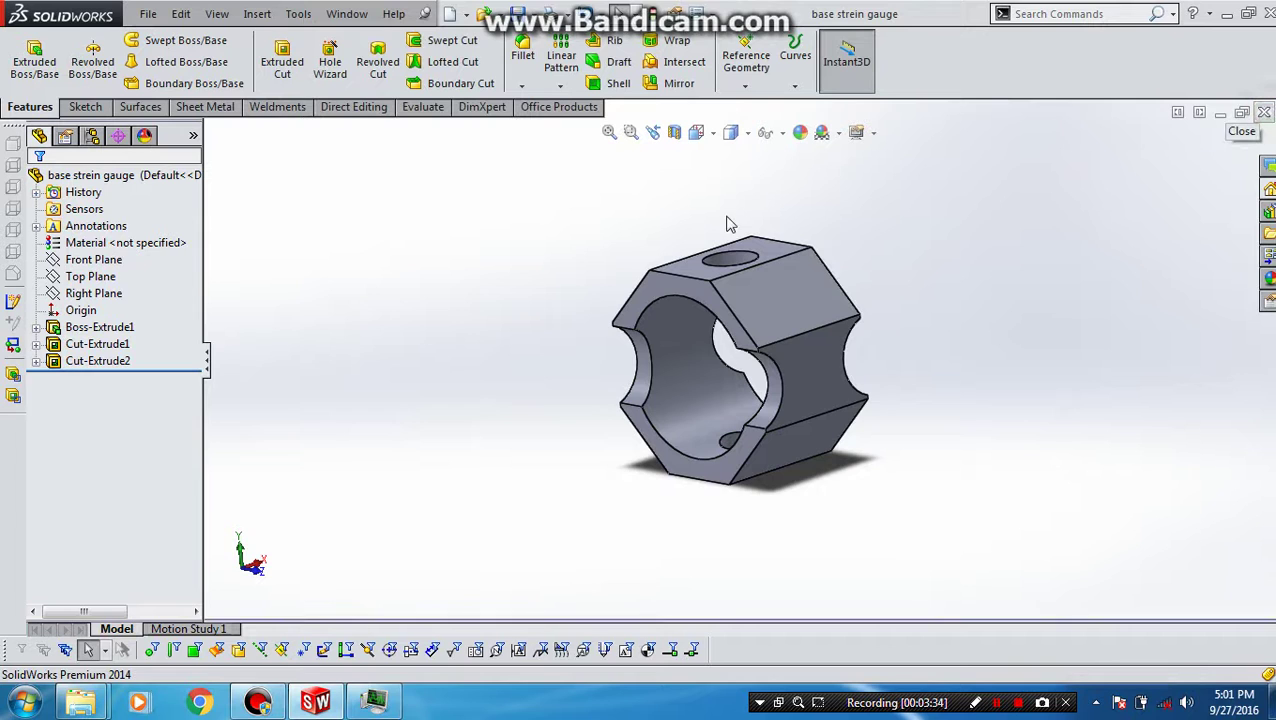
{"action": "left_click", "coordinate": [1265, 113]}
Create a new part and start a sketch on the Right Plane.
{"action": "left_click", "coordinate": [320, 14]}
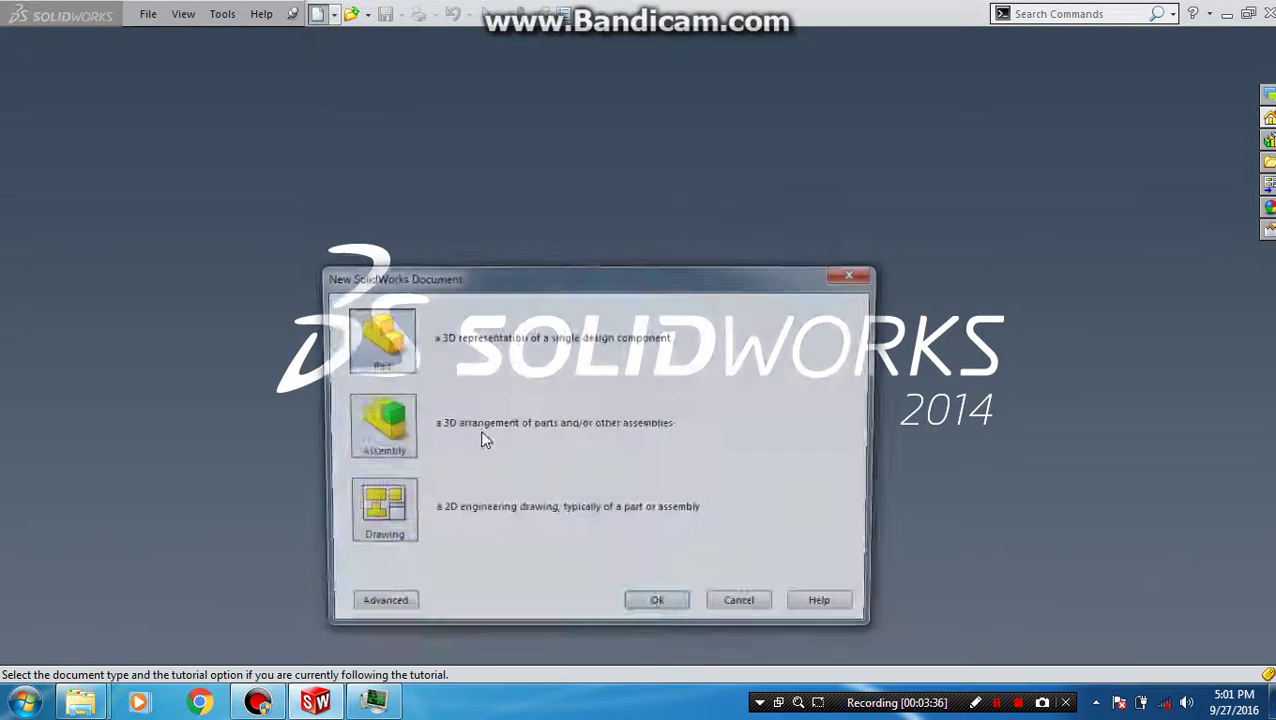
{"action": "left_click", "coordinate": [658, 611]}
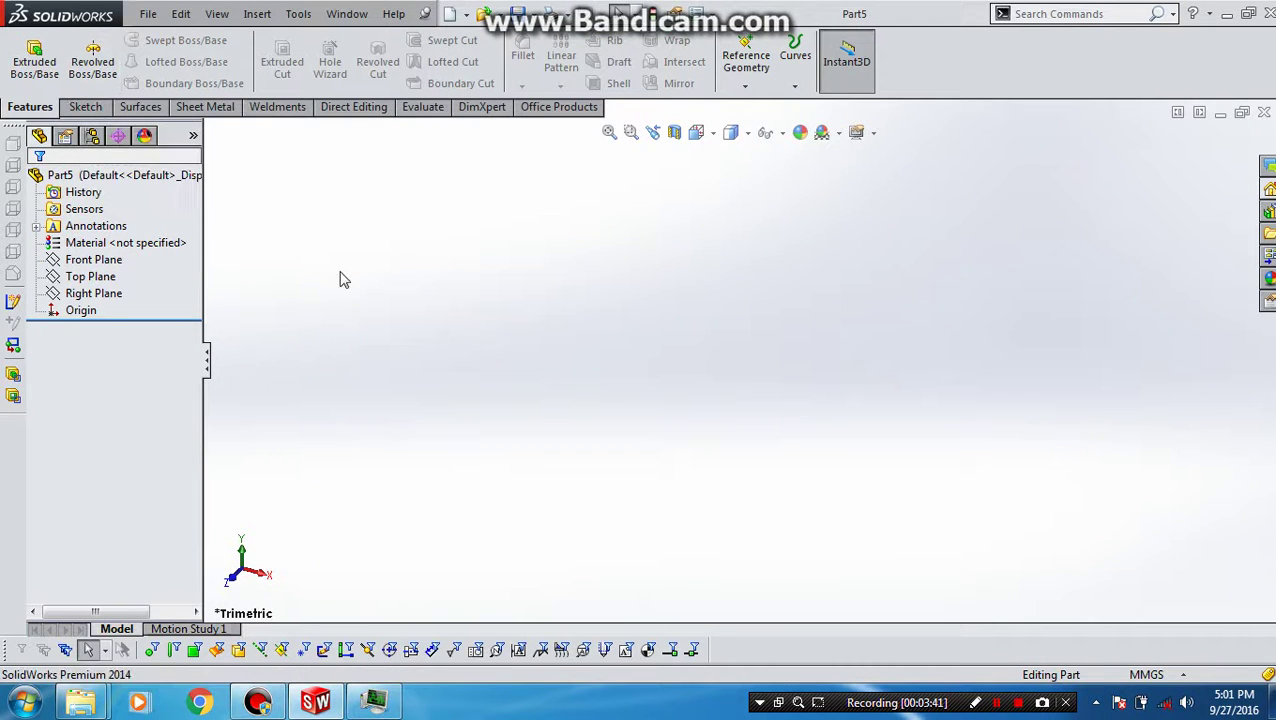
{"action": "left_click", "coordinate": [93, 293]}
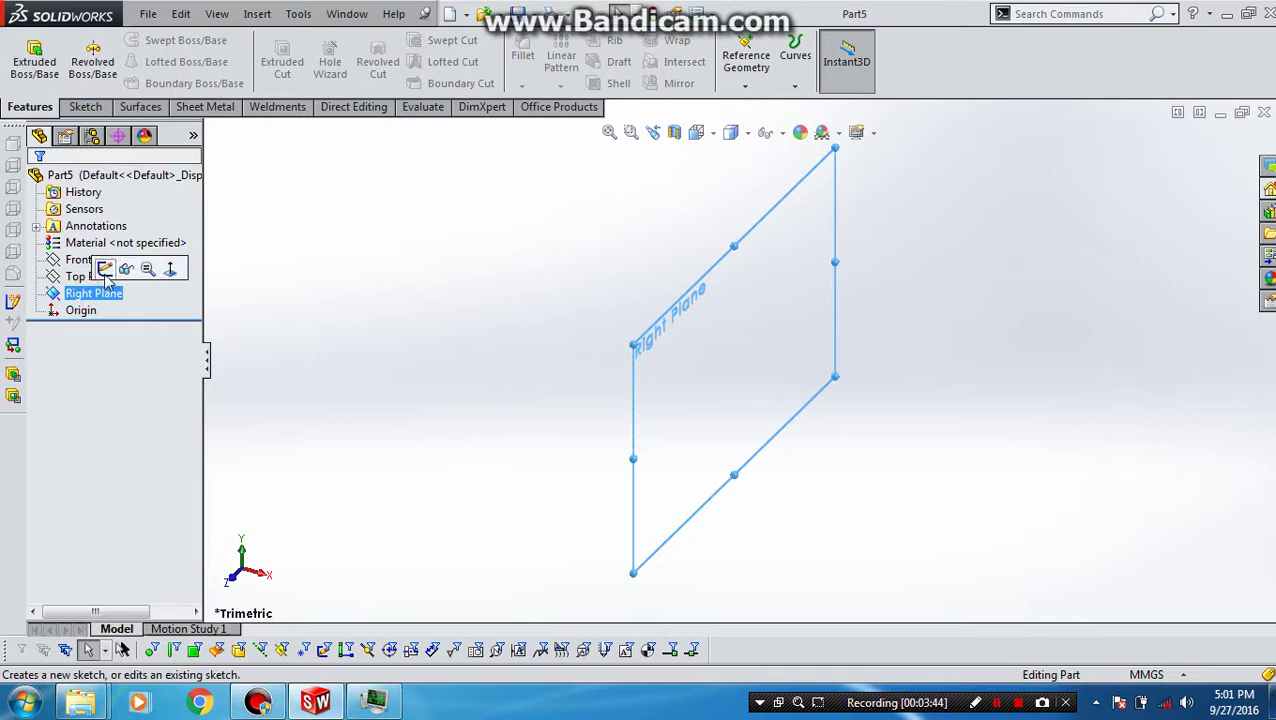
{"action": "left_click", "coordinate": [100, 262]}
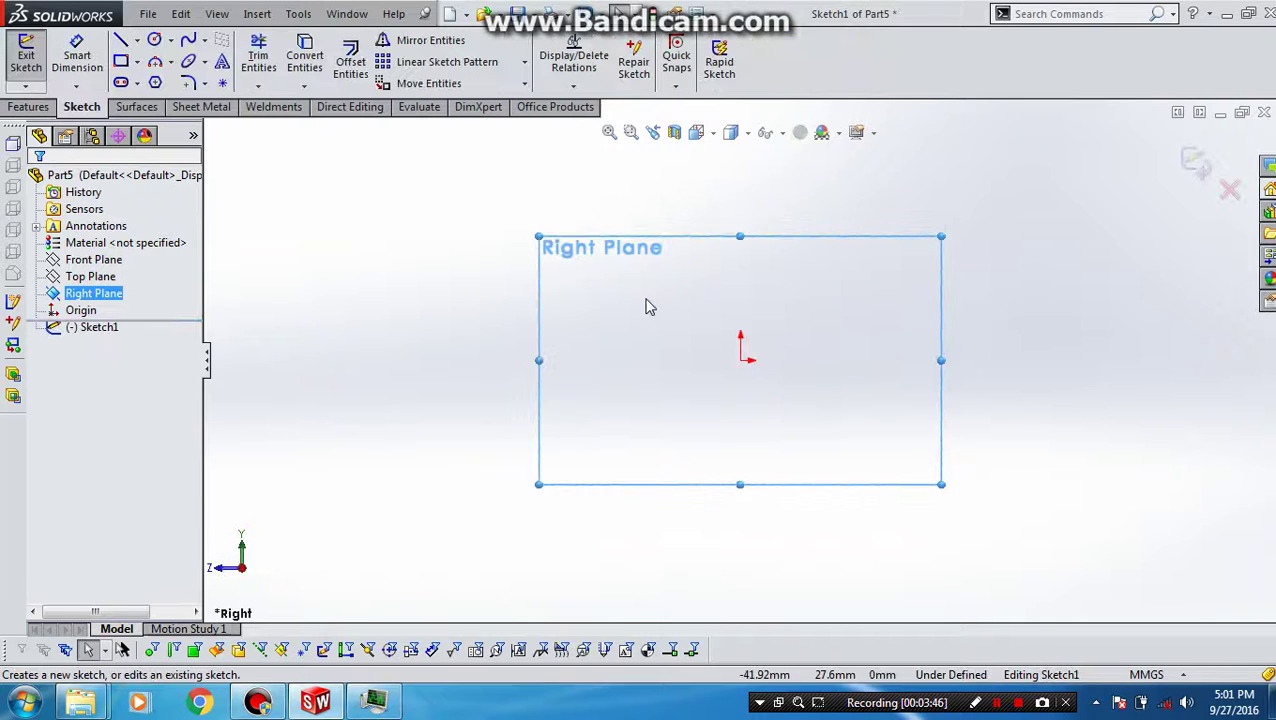
Draw a circle centred at the origin and dimension its diameter to 24 mm.
{"action": "right_click_drag", "start_coordinate": [660, 302], "coordinate": [662, 374]}
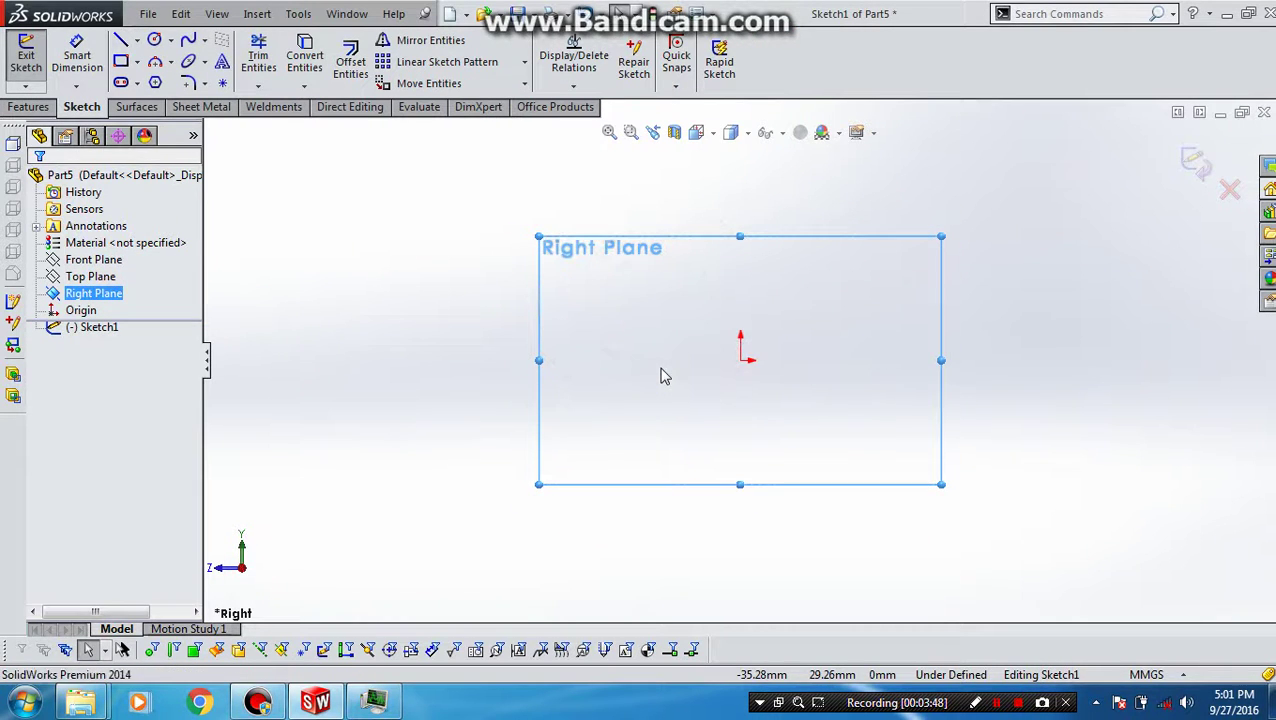
{"action": "right_click_drag", "start_coordinate": [615, 315], "coordinate": [740, 342]}
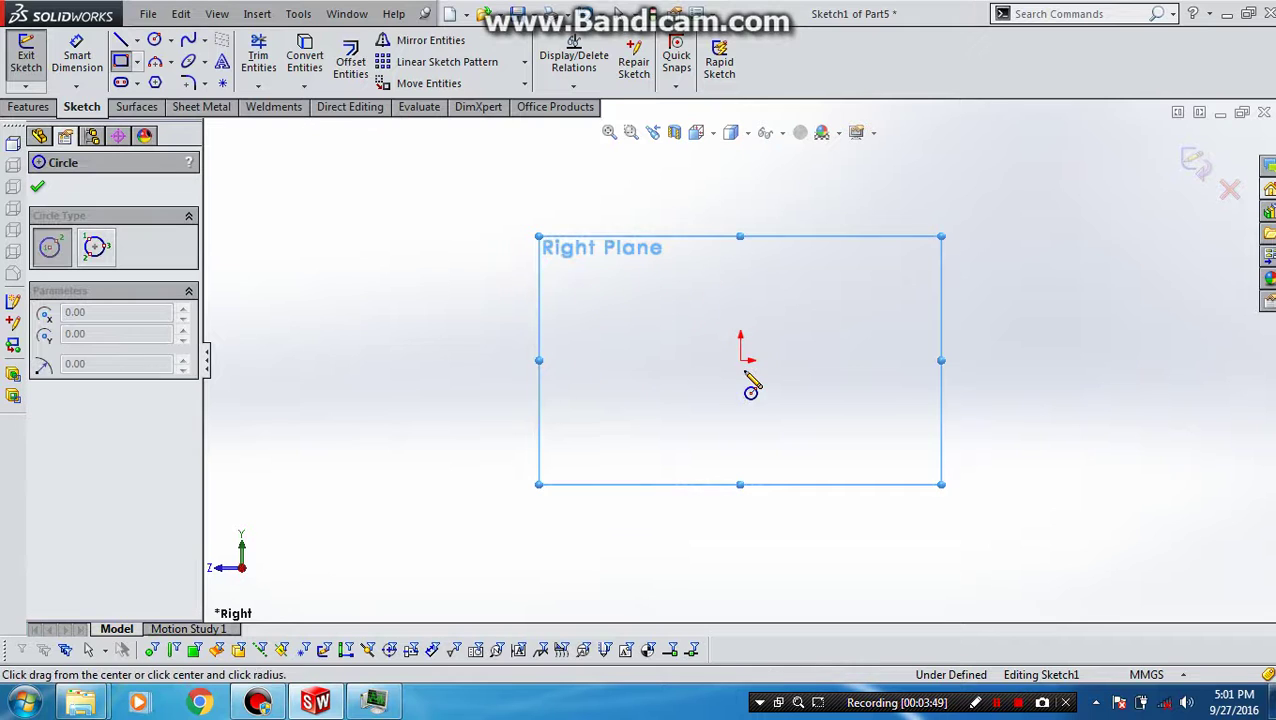
{"action": "left_click", "coordinate": [740, 360]}
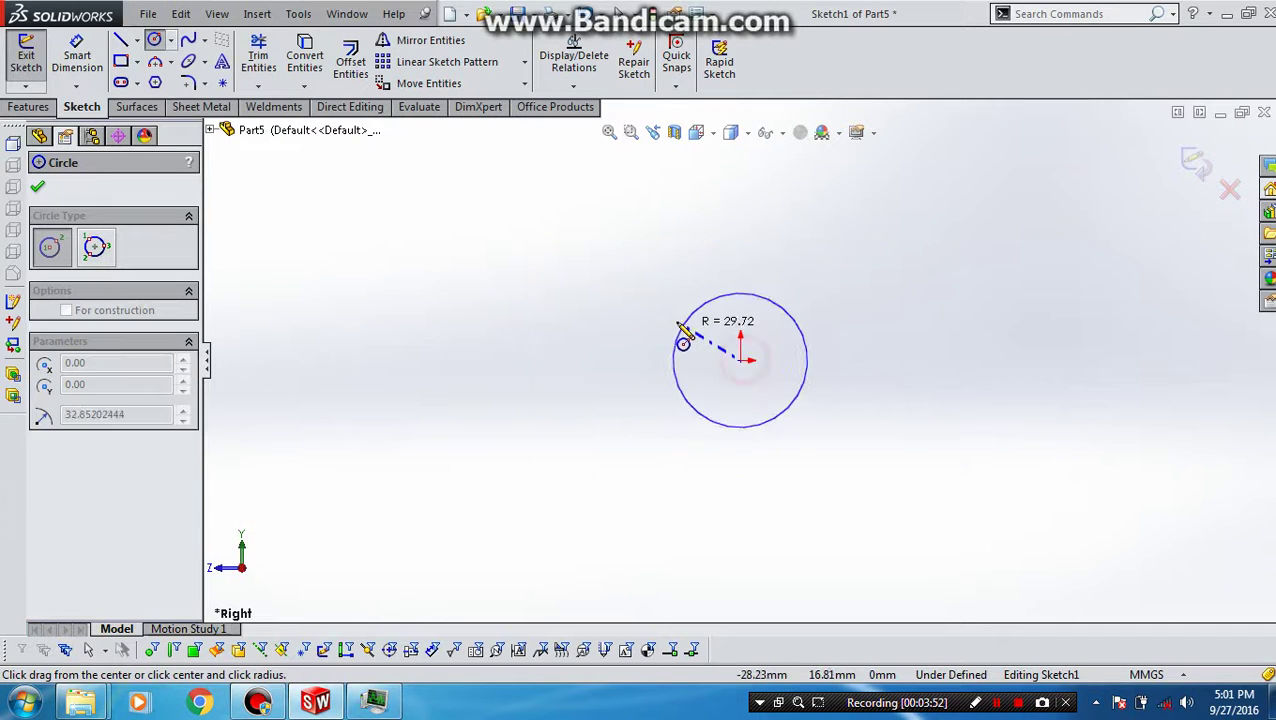
{"action": "left_click", "coordinate": [675, 319]}
{"action": "right_click_drag", "start_coordinate": [755, 513], "coordinate": [740, 288]}
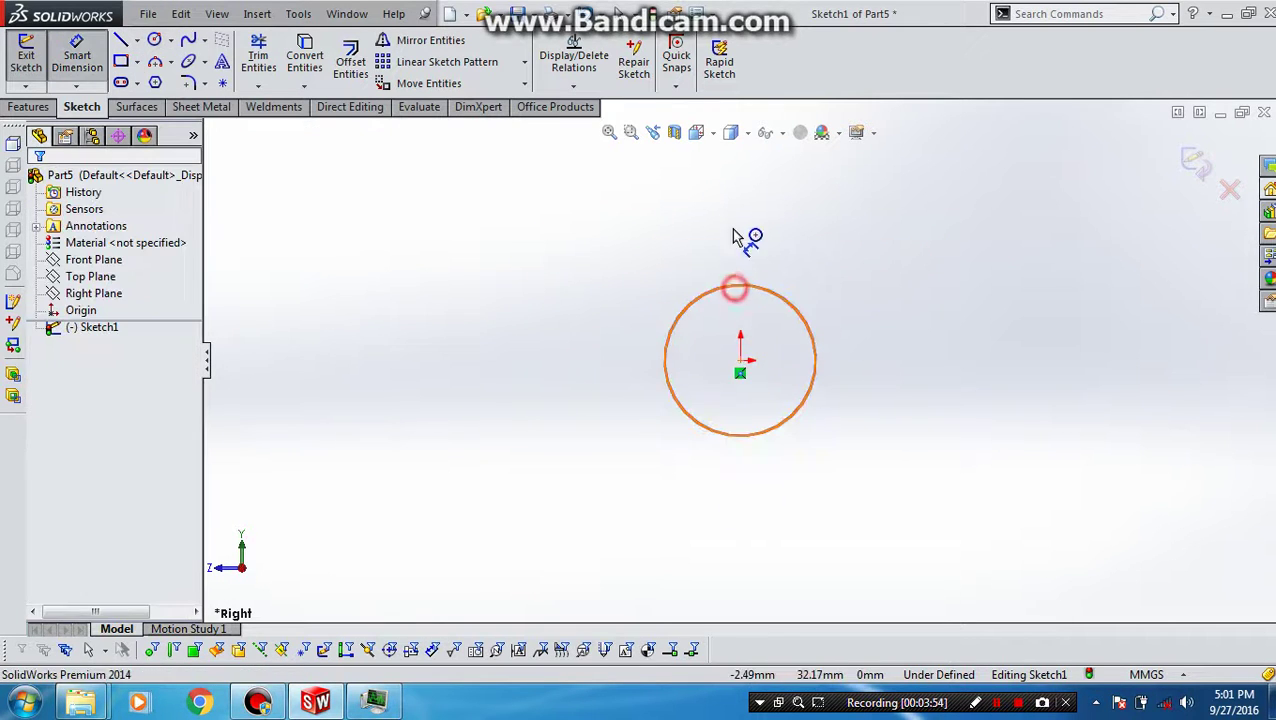
{"action": "left_click", "coordinate": [737, 290]}
{"action": "left_click", "coordinate": [737, 233]}
{"action": "type", "text": "24"}
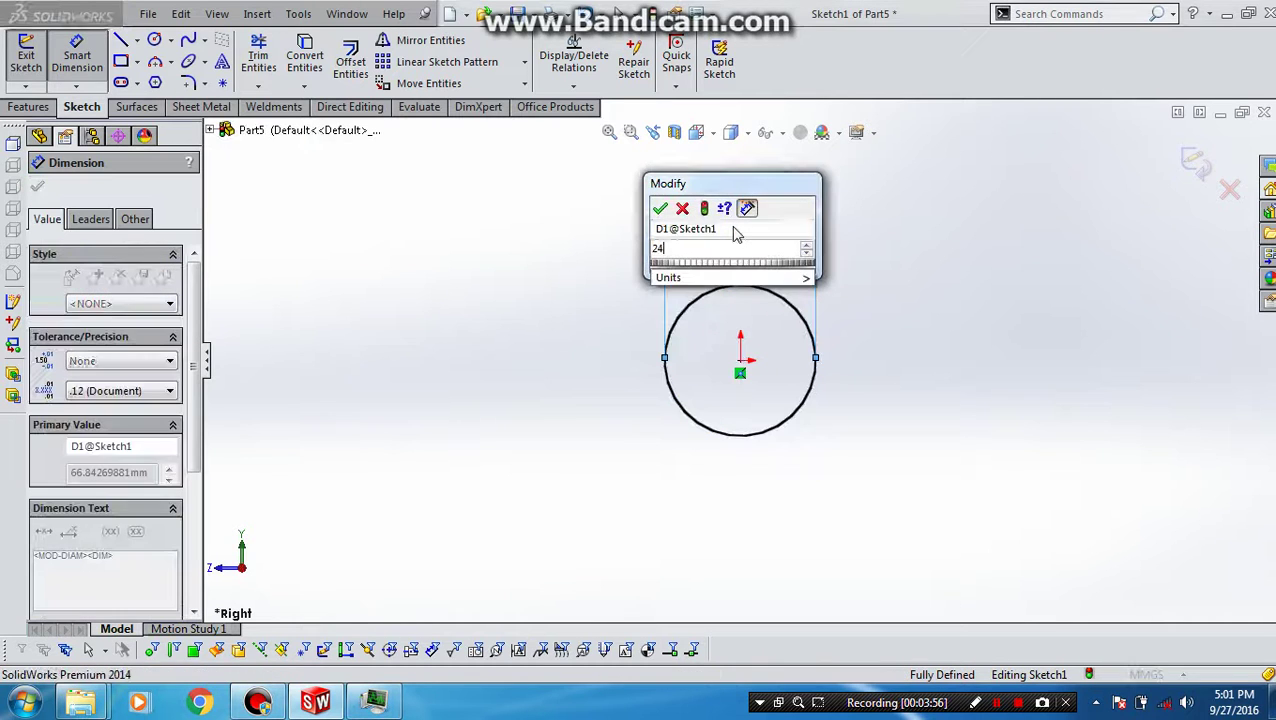
{"action": "key", "text": "Return"}
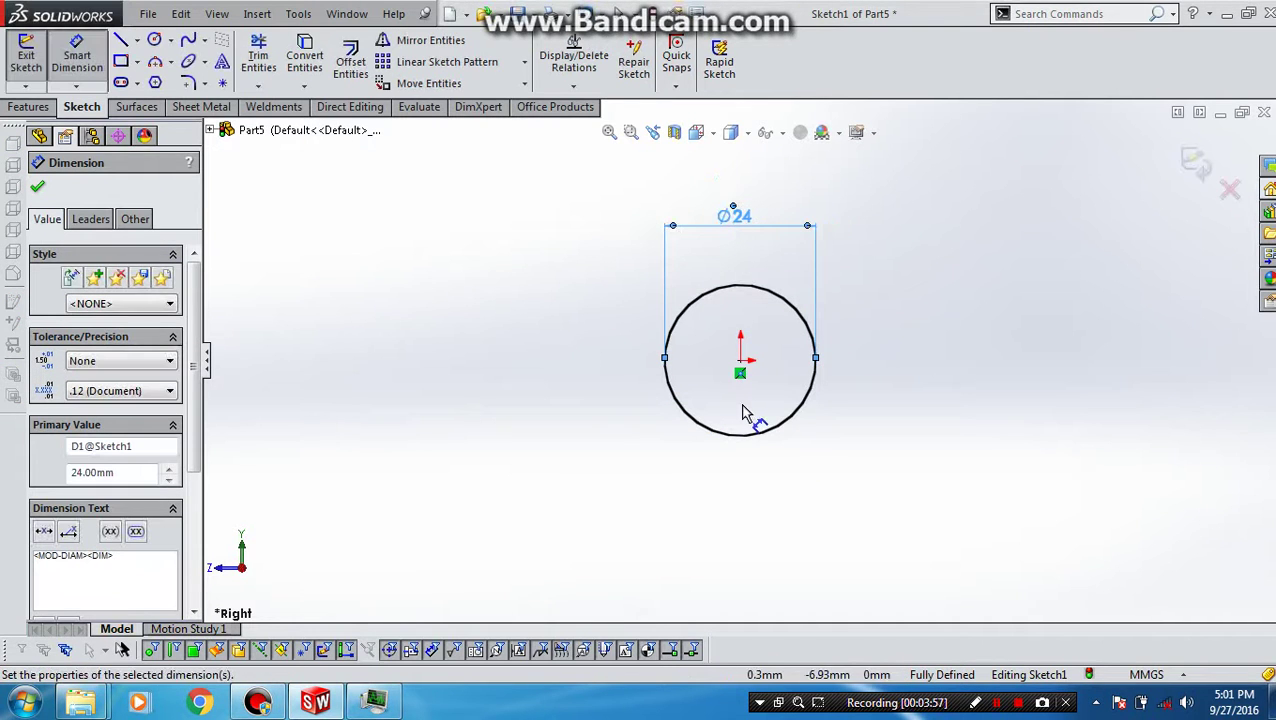
{"action": "right_click_drag", "start_coordinate": [584, 312], "coordinate": [484, 318]}
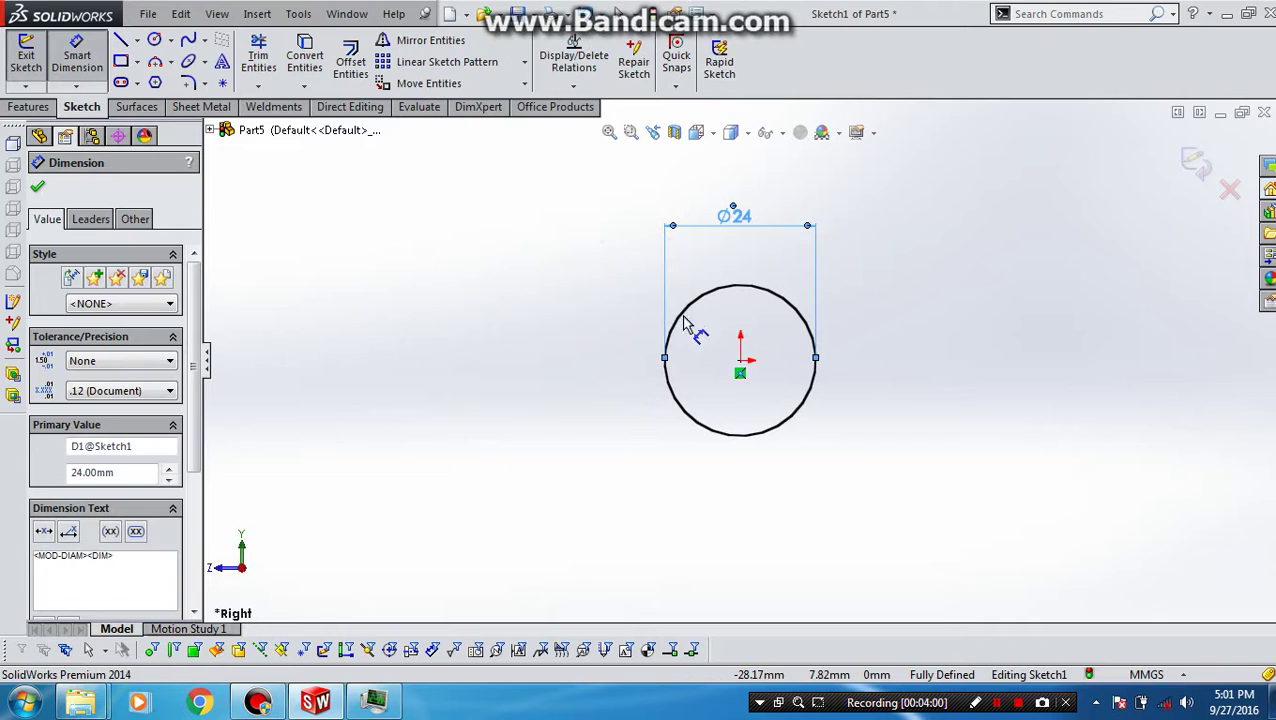
Draw a vertical line through the circle, left of its centre.
{"action": "left_click", "coordinate": [697, 270]}
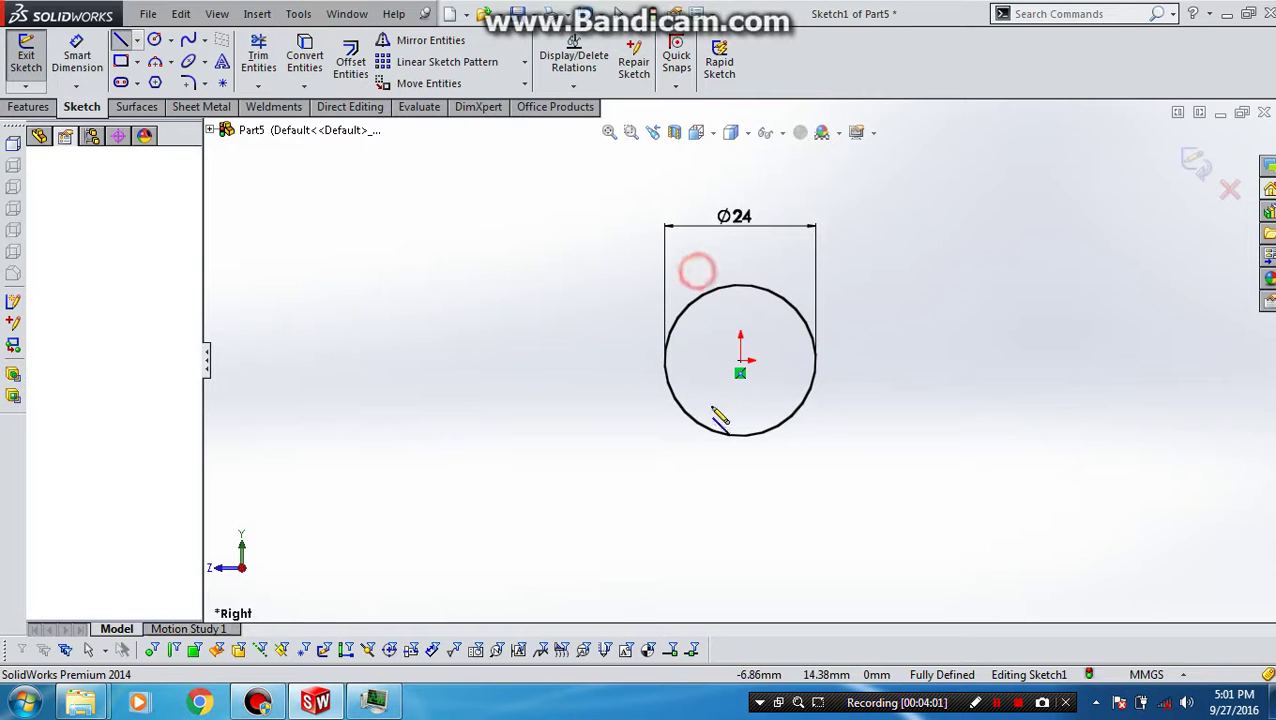
{"action": "left_click", "coordinate": [697, 490]}
{"action": "key", "text": "Escape"}
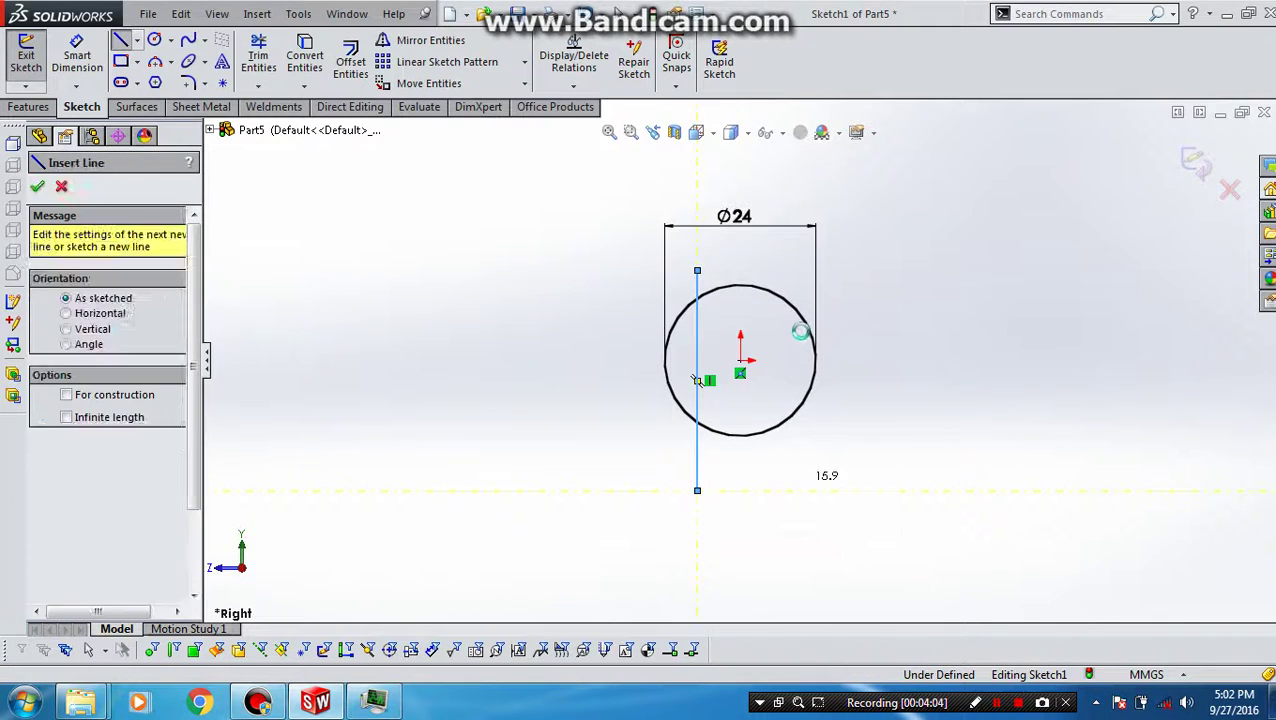
Dimension the vertical line 9 mm from the circle's centre.
{"action": "right_click_drag", "start_coordinate": [798, 440], "coordinate": [797, 330]}
{"action": "left_click", "coordinate": [698, 357]}
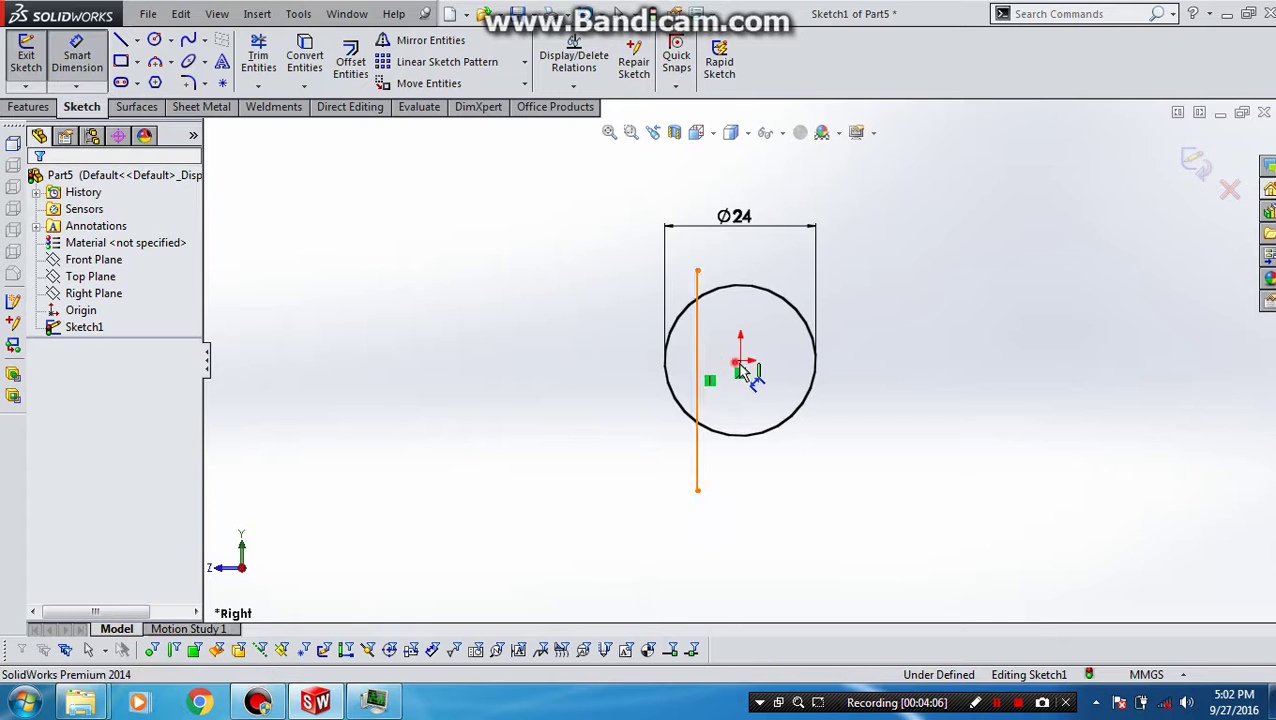
{"action": "left_click", "coordinate": [740, 362]}
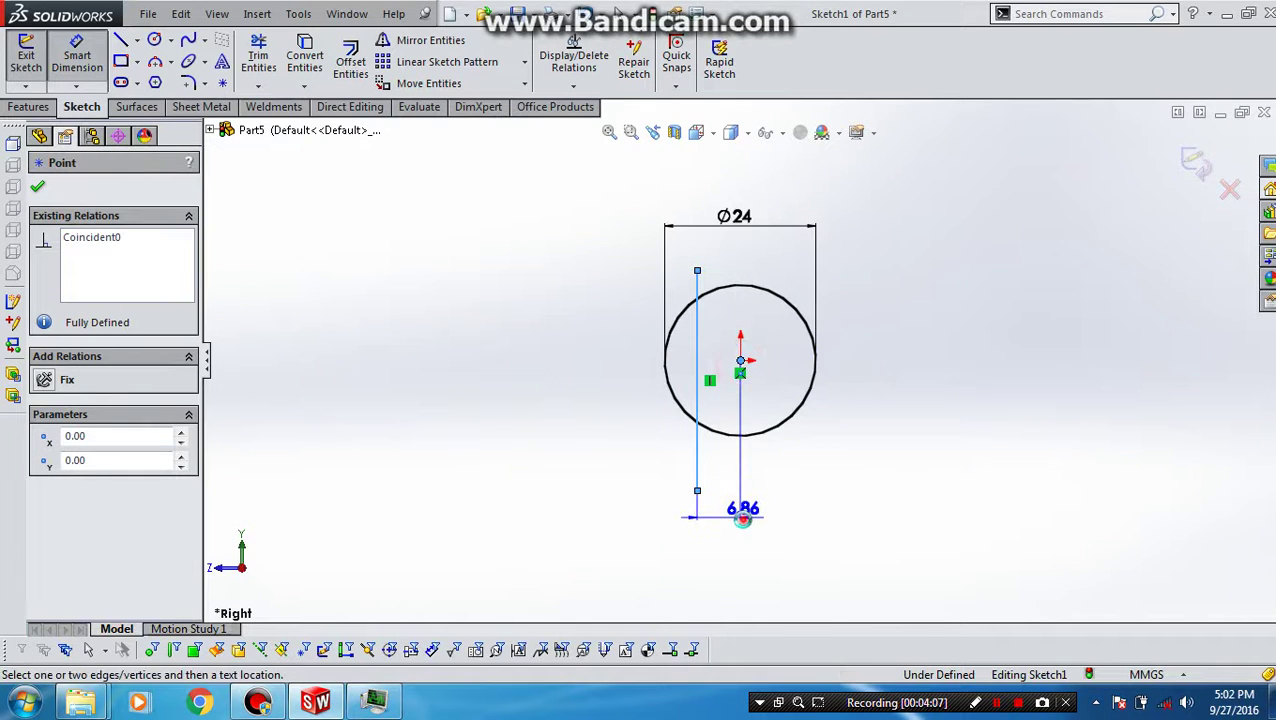
{"action": "left_click", "coordinate": [742, 517]}
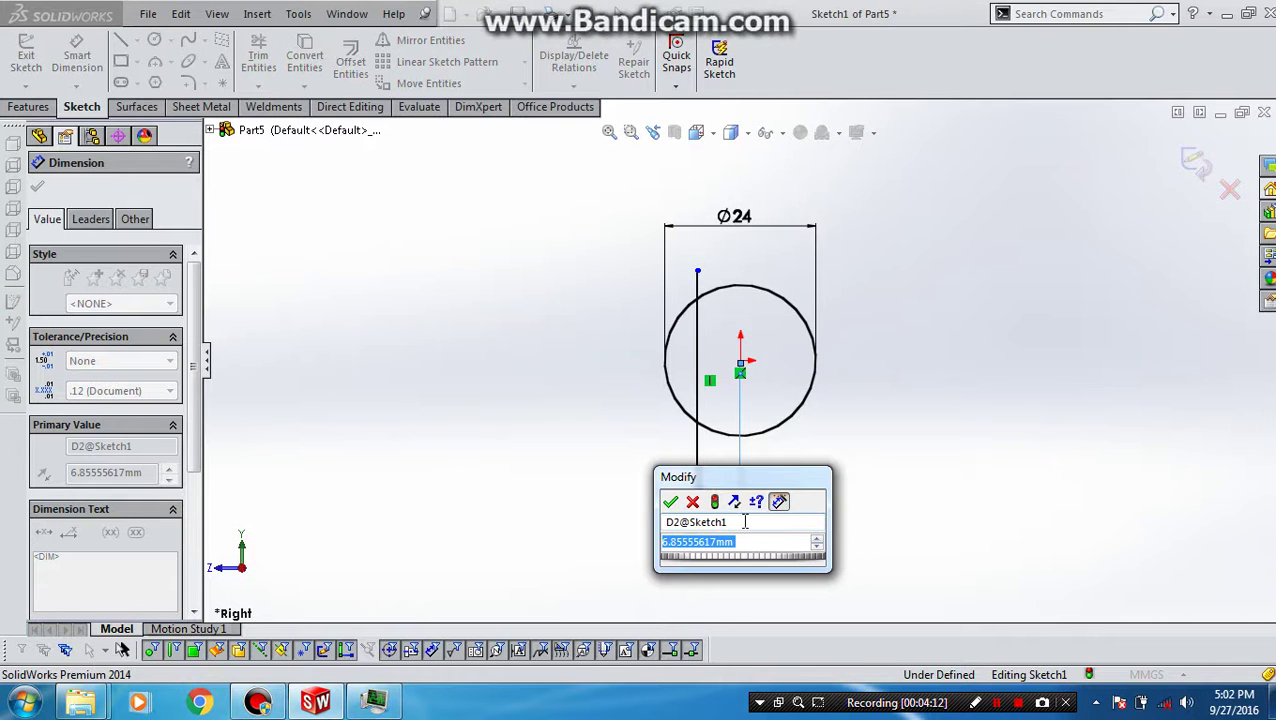
{"action": "type", "text": "9"}
{"action": "key", "text": "Return"}
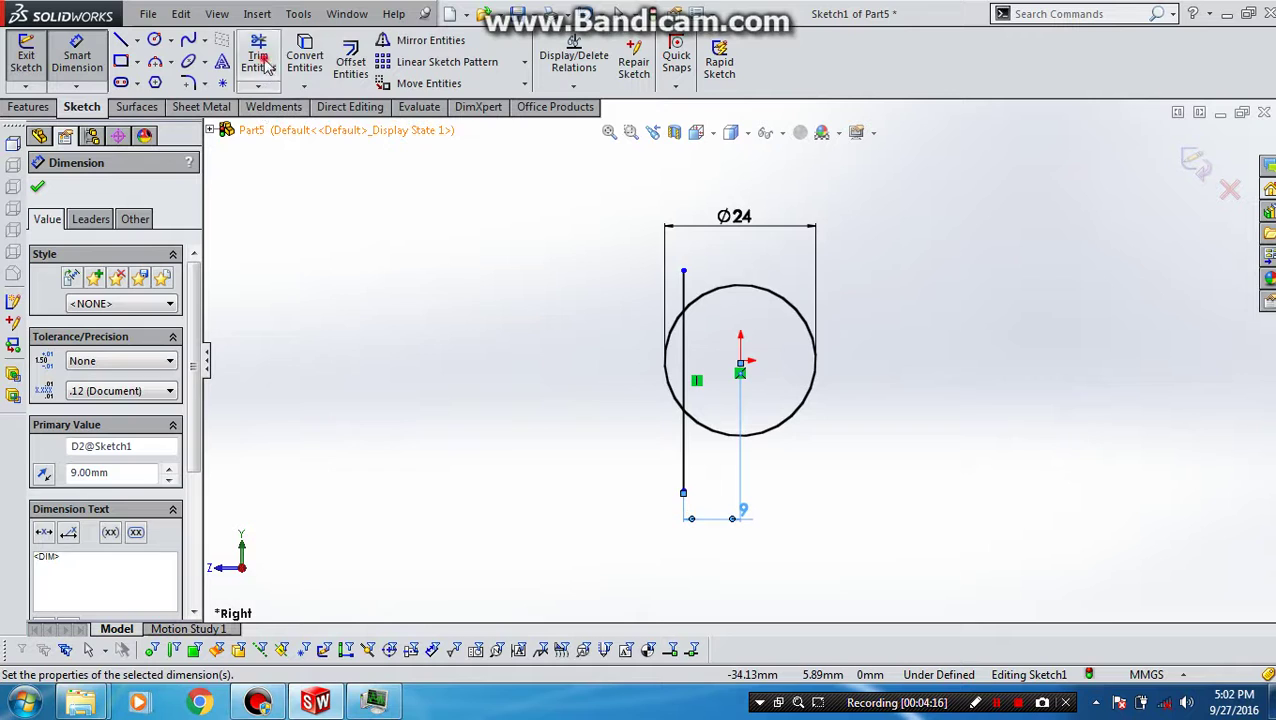
{"action": "key", "text": "Escape"}
{"action": "left_click_drag", "start_coordinate": [540, 441], "coordinate": [665, 297]}
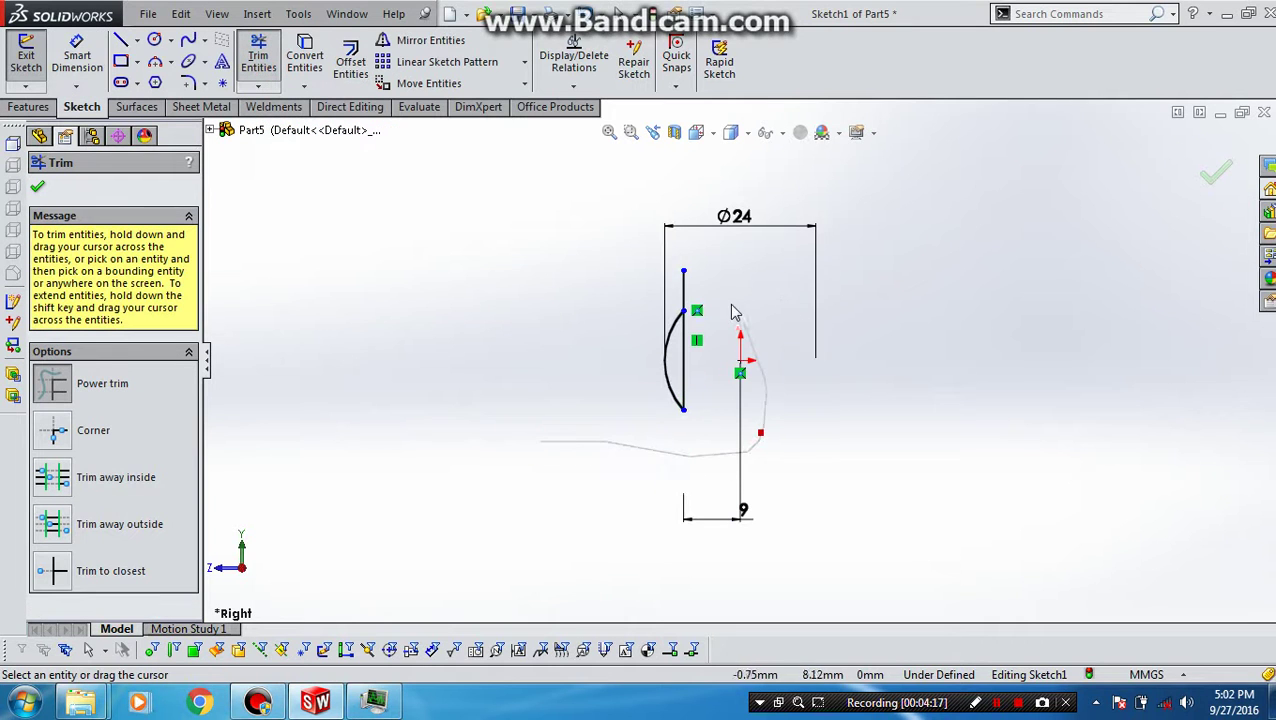
Exit the sketch and extrude the arc segment 20 mm with Mid Plane.
{"action": "left_click", "coordinate": [34, 74]}
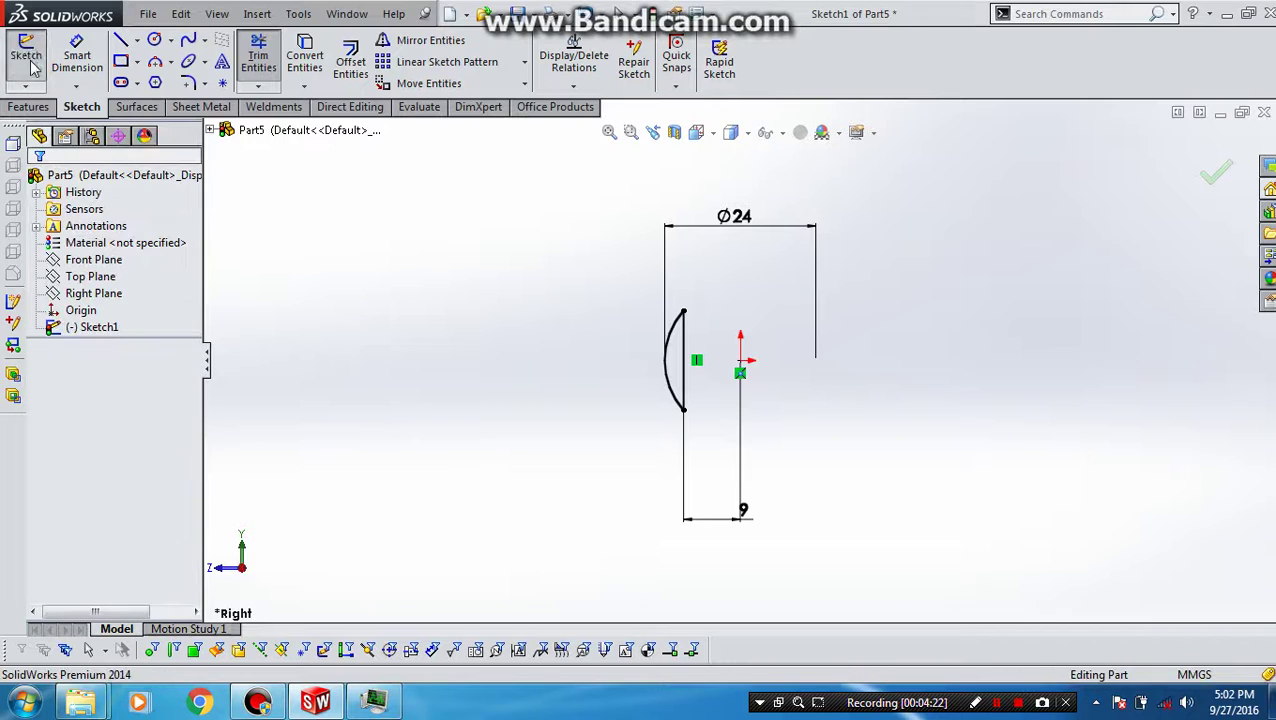
{"action": "left_click", "coordinate": [31, 67]}
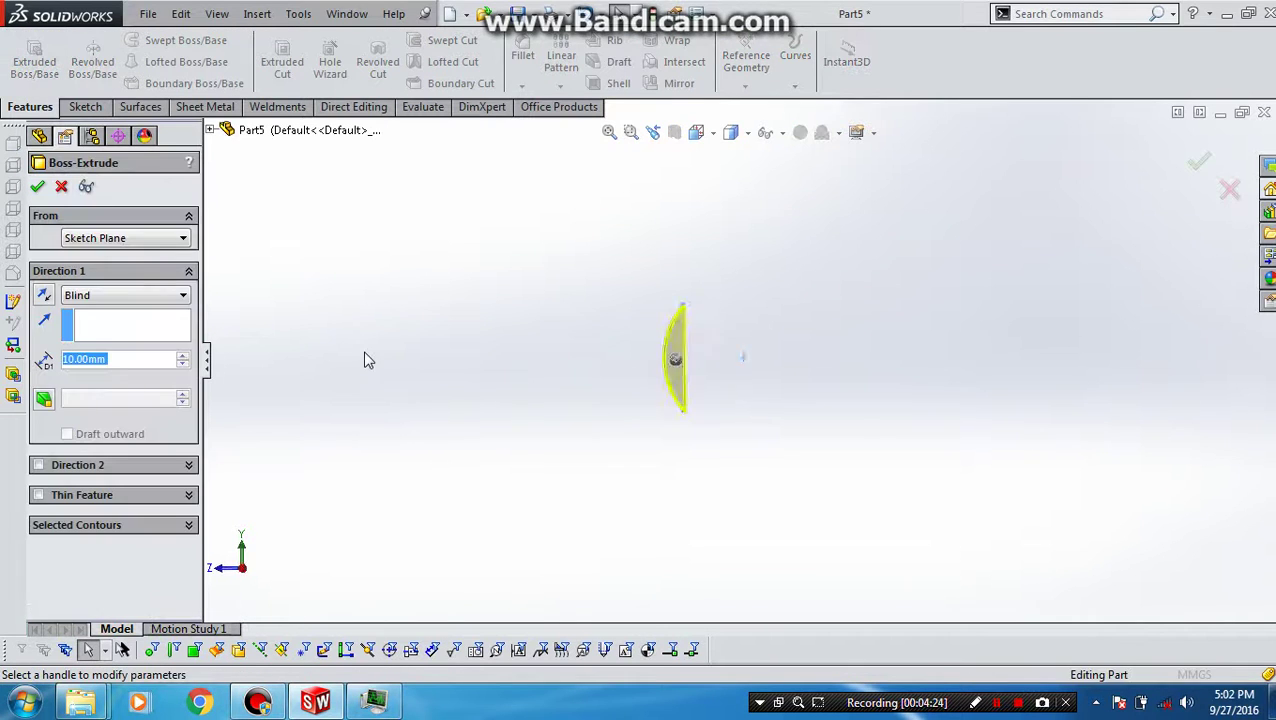
{"action": "left_click", "coordinate": [157, 302]}
{"action": "left_click", "coordinate": [157, 366]}
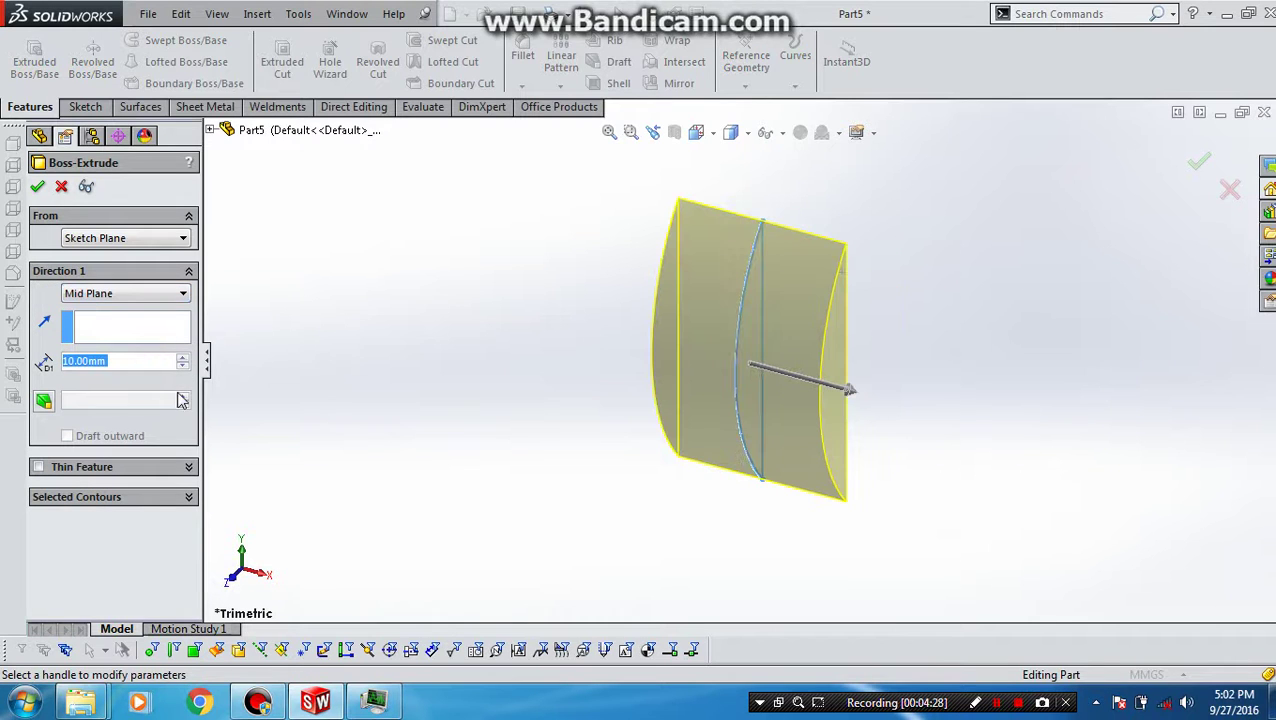
{"action": "left_click", "coordinate": [182, 357]}
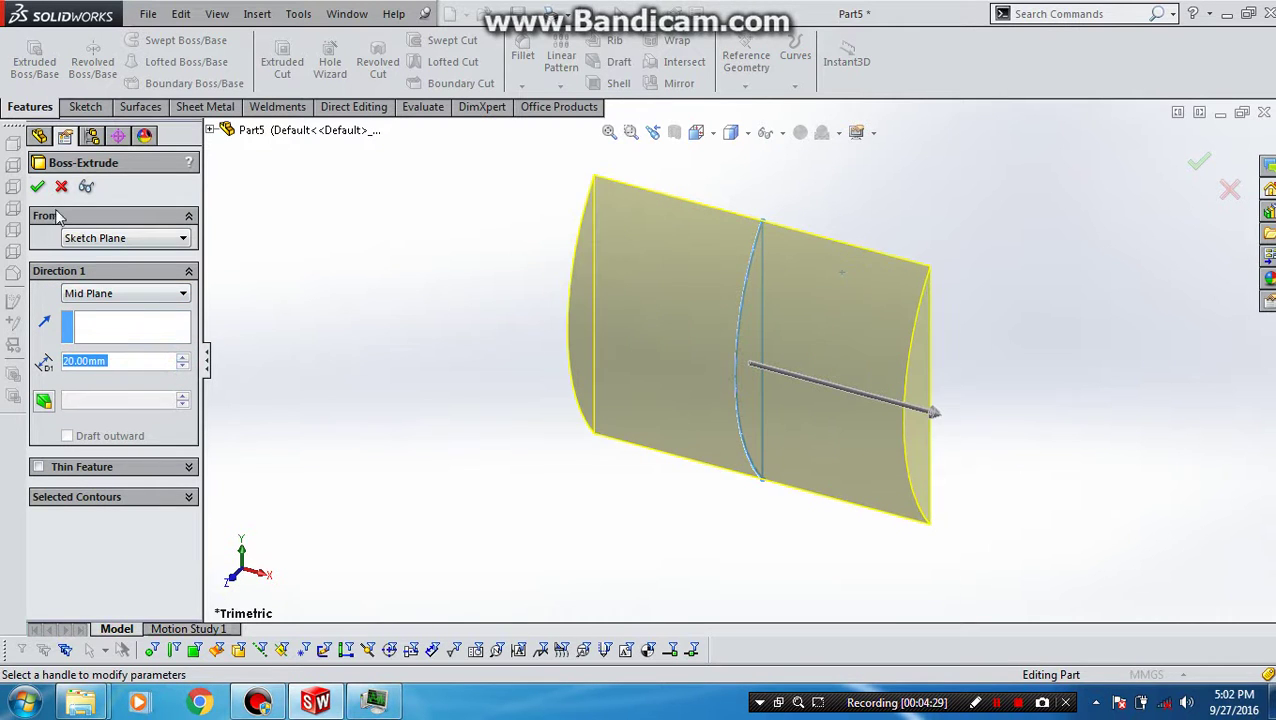
{"action": "left_click", "coordinate": [37, 186]}
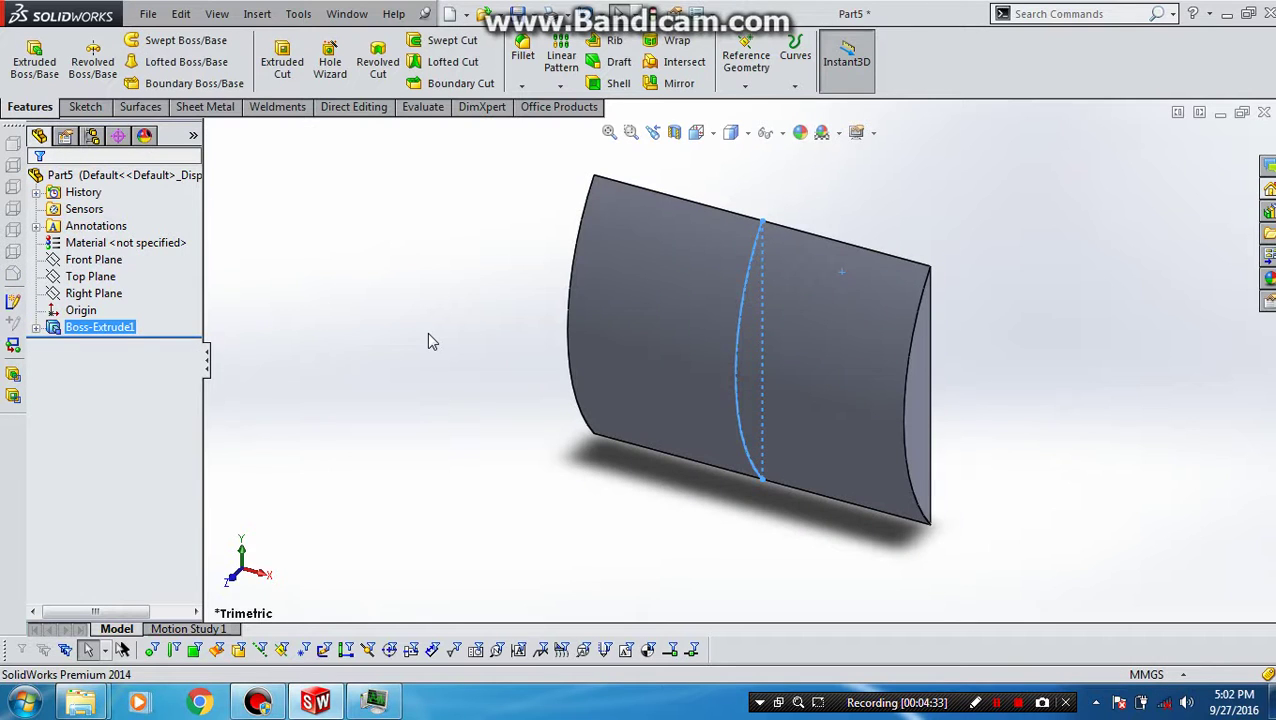
Start a new sketch on the Front Plane.
{"action": "left_click", "coordinate": [95, 279]}
{"action": "left_click", "coordinate": [94, 294]}
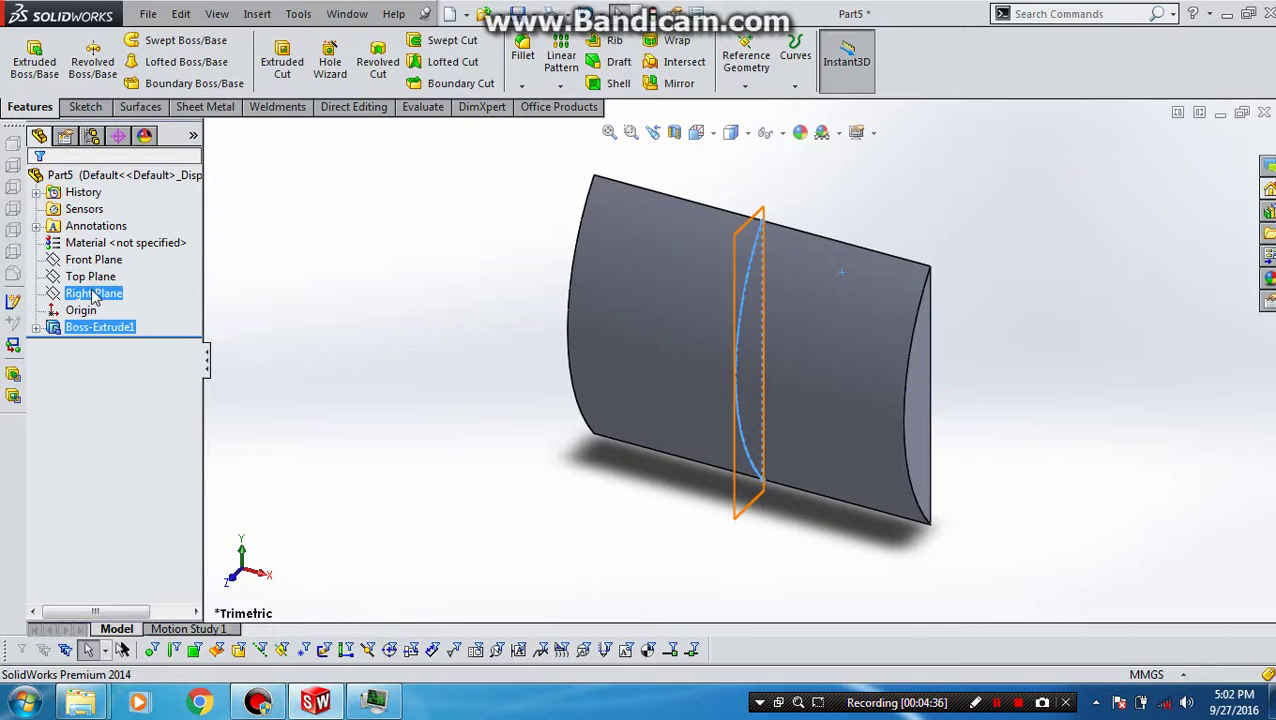
{"action": "left_click", "coordinate": [93, 260]}
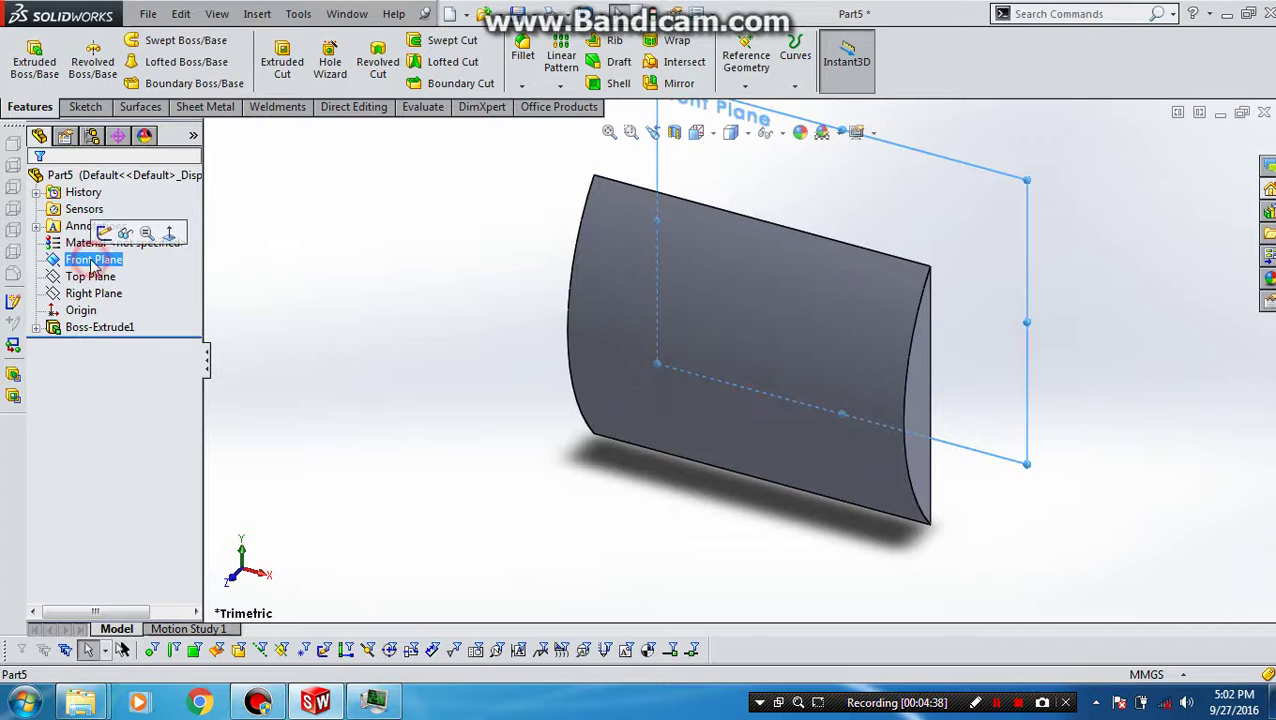
{"action": "left_click", "coordinate": [106, 234]}
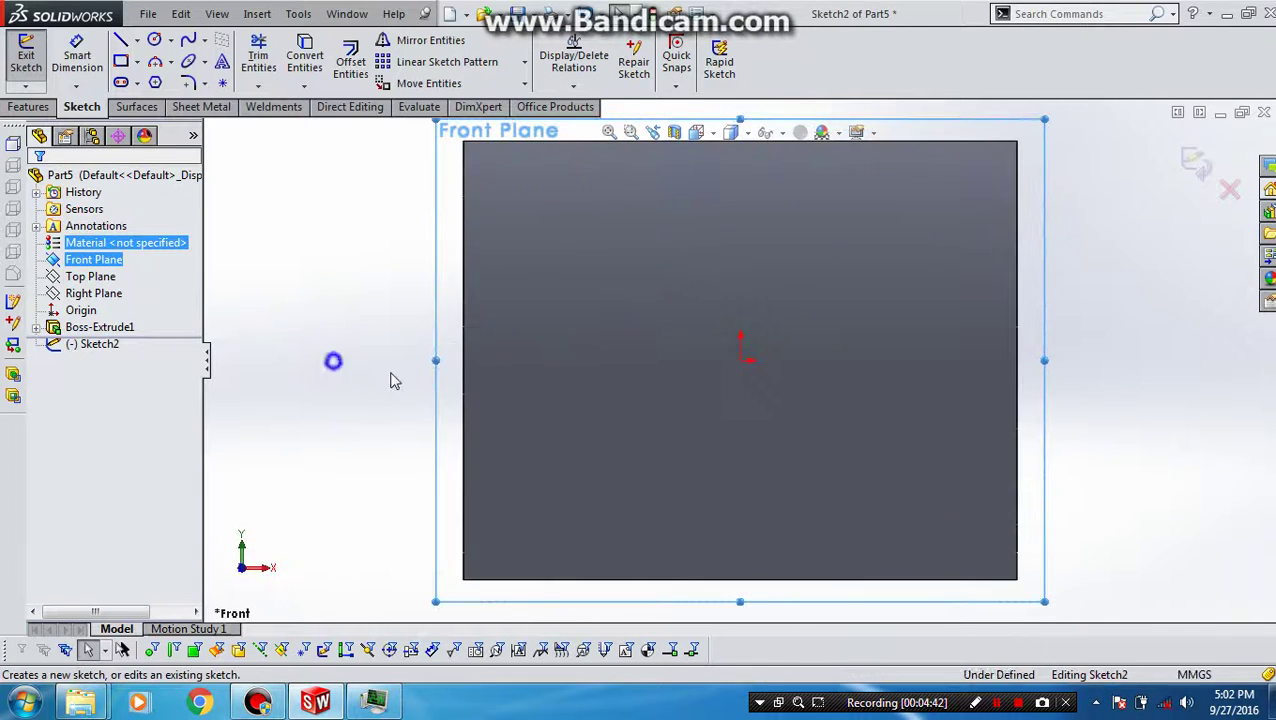
Draw an 8 mm diameter circle at the origin and exit the sketch.
{"action": "key", "text": "c"}
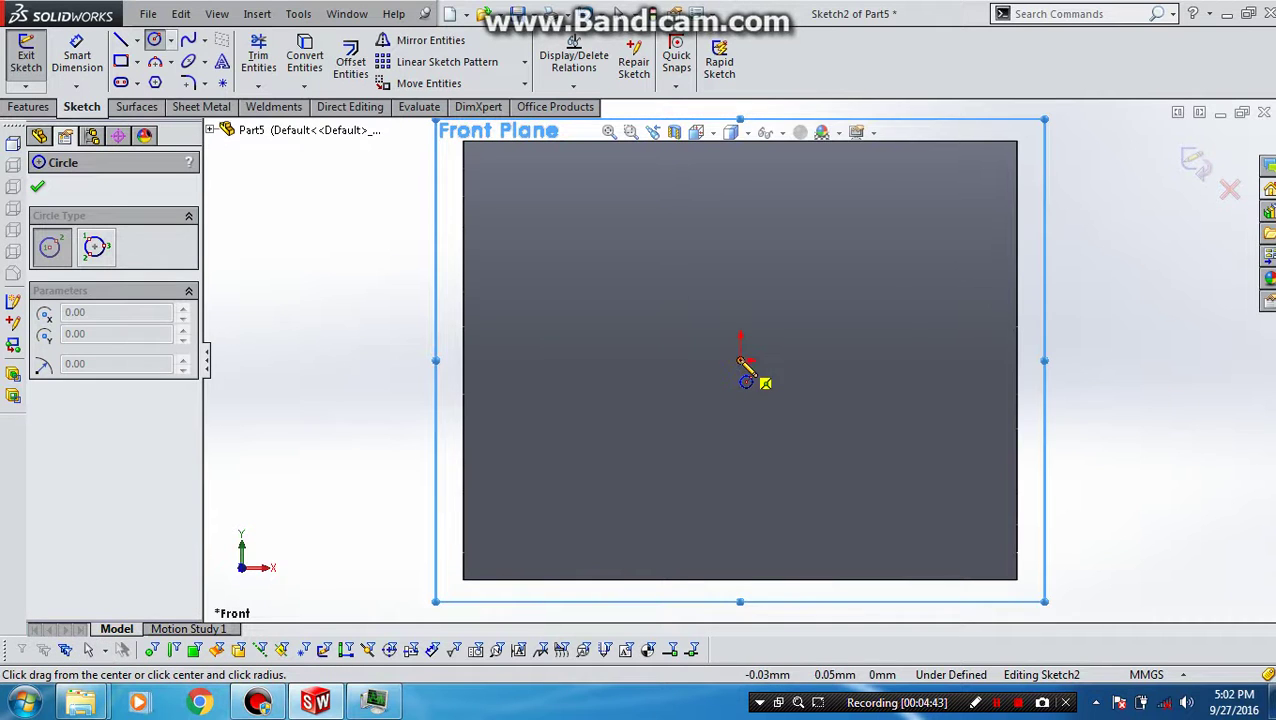
{"action": "left_click", "coordinate": [740, 360]}
{"action": "left_click", "coordinate": [712, 446]}
{"action": "key", "text": "d"}
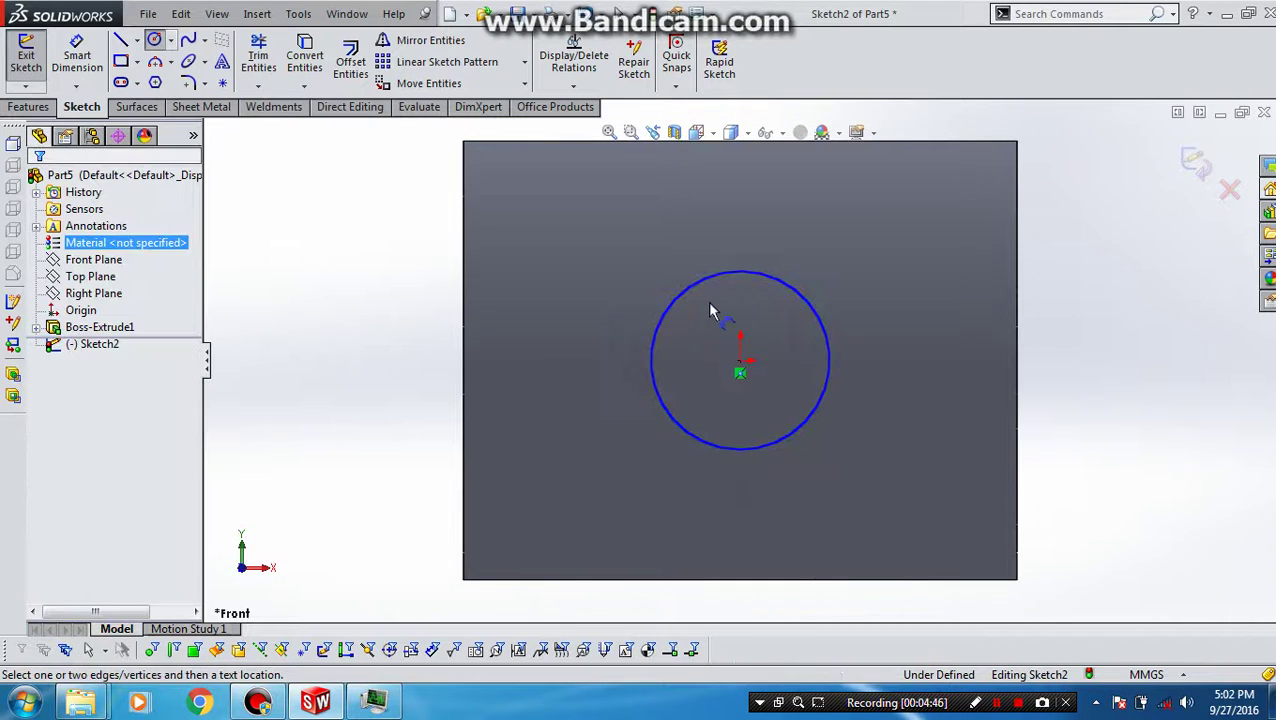
{"action": "left_click", "coordinate": [716, 274]}
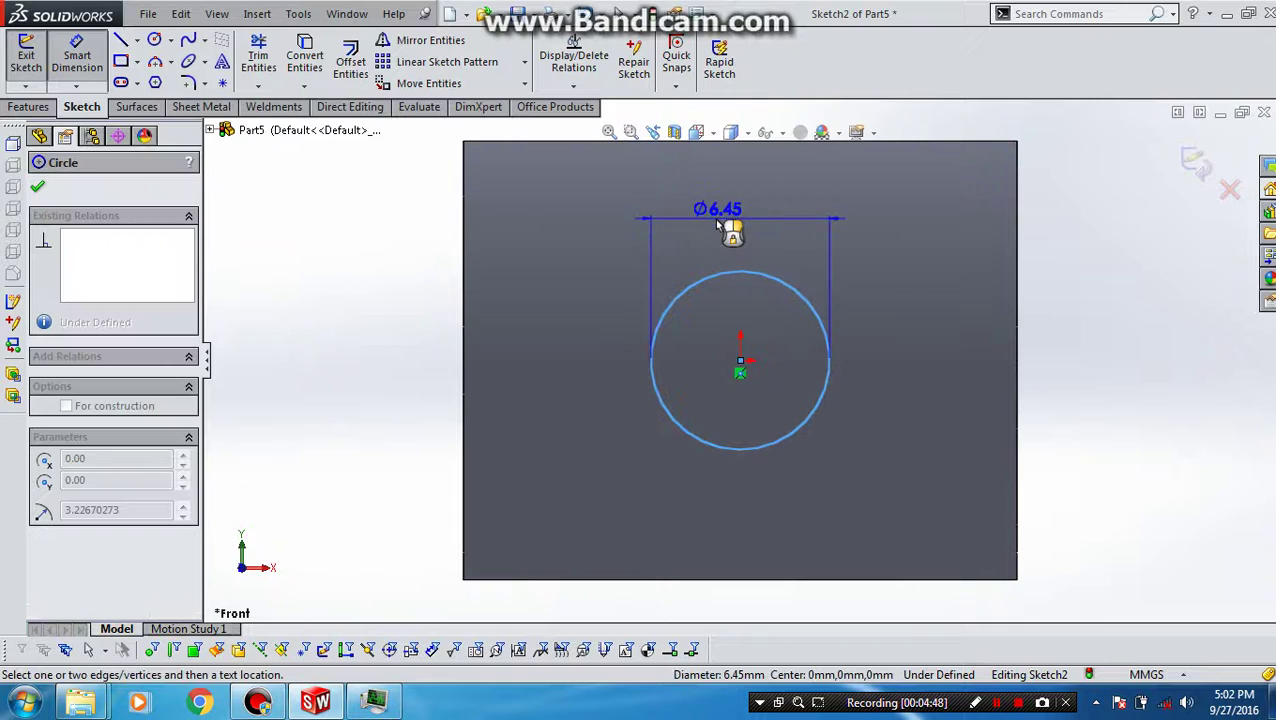
{"action": "left_click", "coordinate": [716, 224]}
{"action": "type", "text": "Ø8"}
{"action": "key", "text": "Return"}
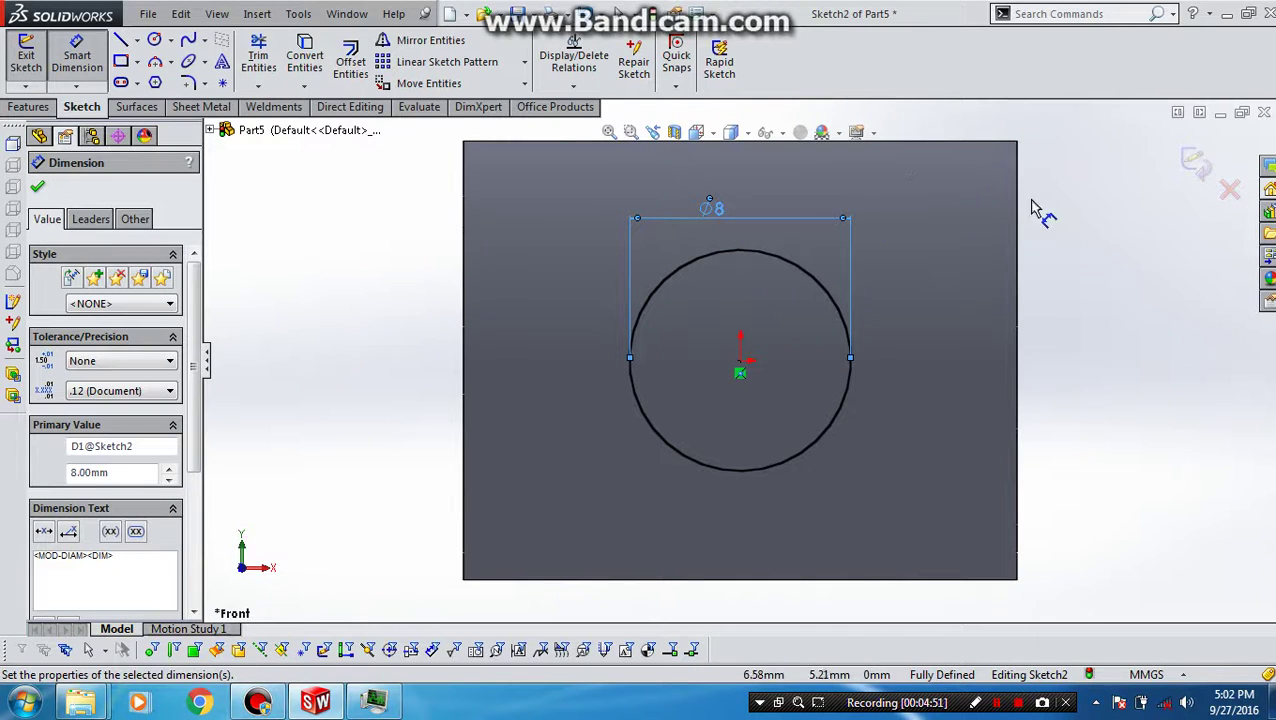
{"action": "key", "text": "Escape"}
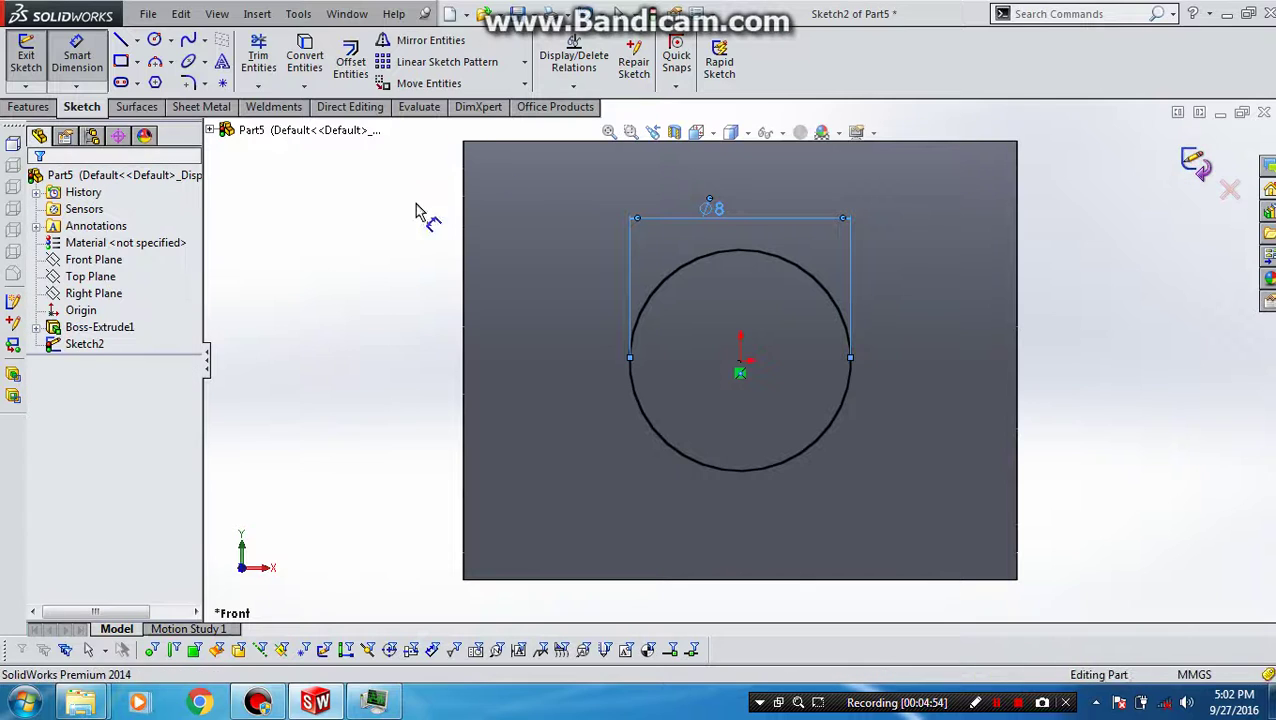
{"action": "key", "text": "ctrl+b"}
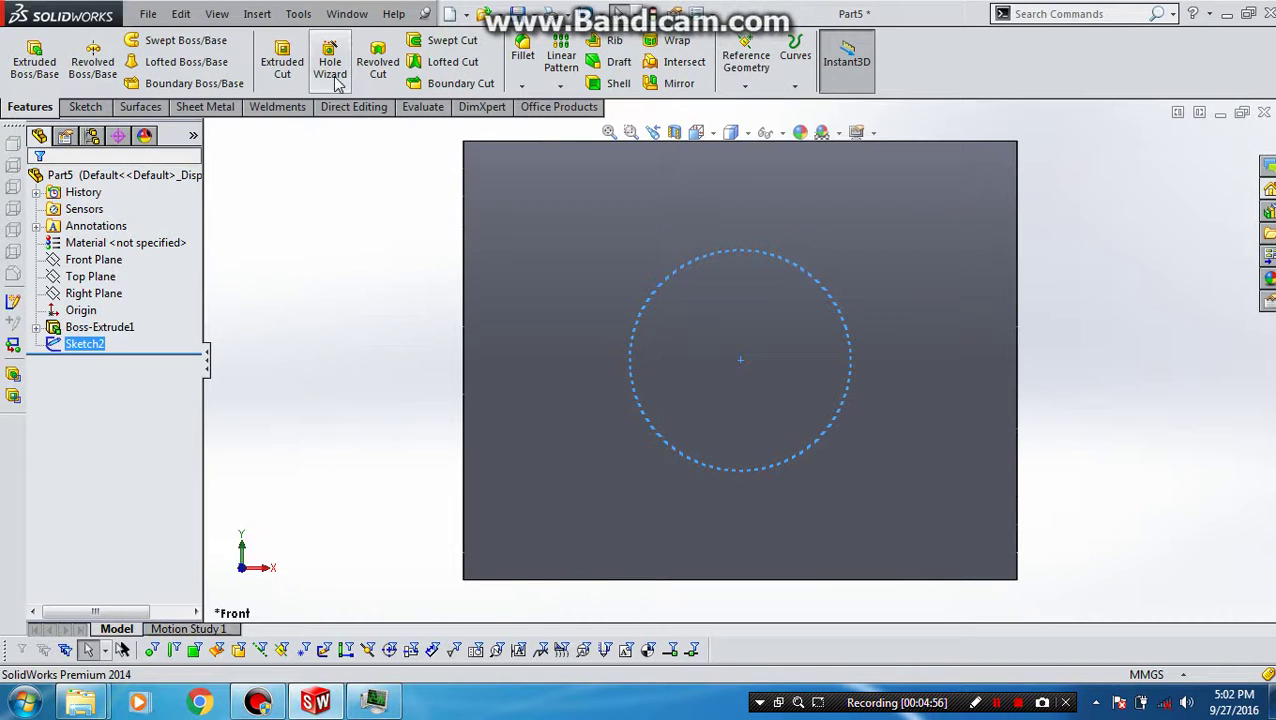
Extrude-cut the Ø8 circle Through All with the direction reversed into the block.
{"action": "left_click", "coordinate": [282, 60]}
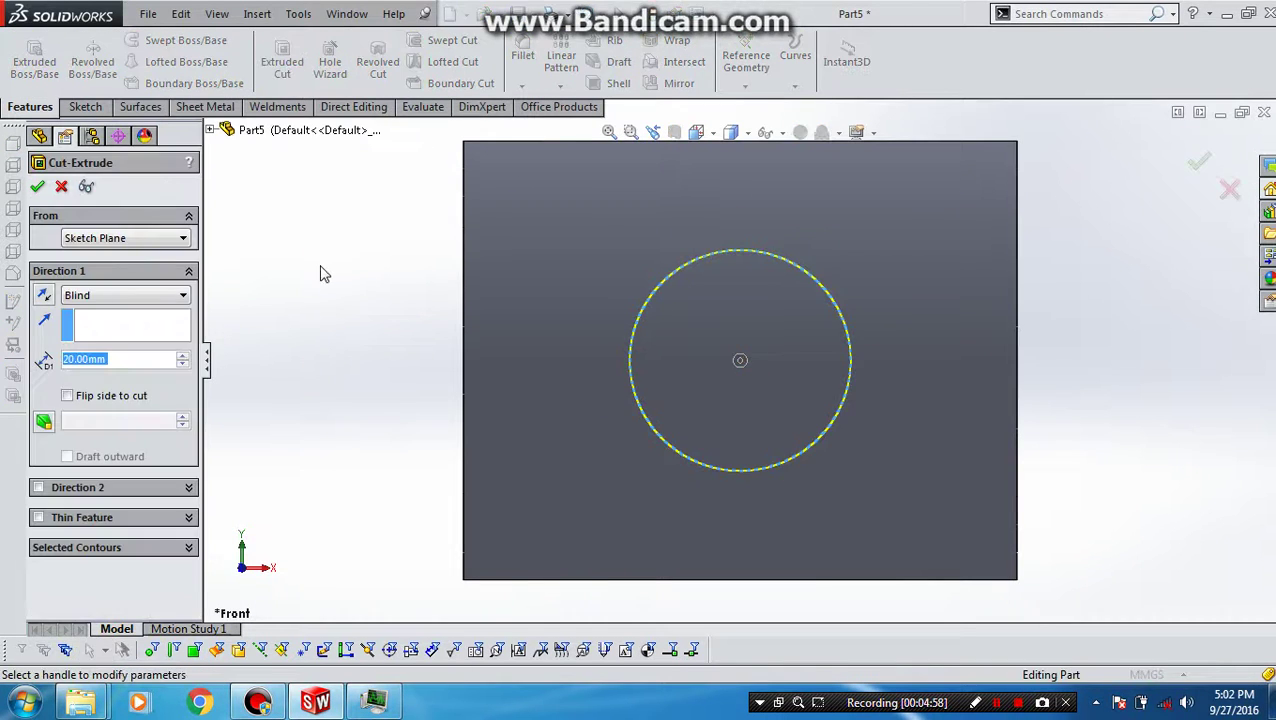
{"action": "middle_click_drag", "start_coordinate": [366, 313], "coordinate": [255, 312]}
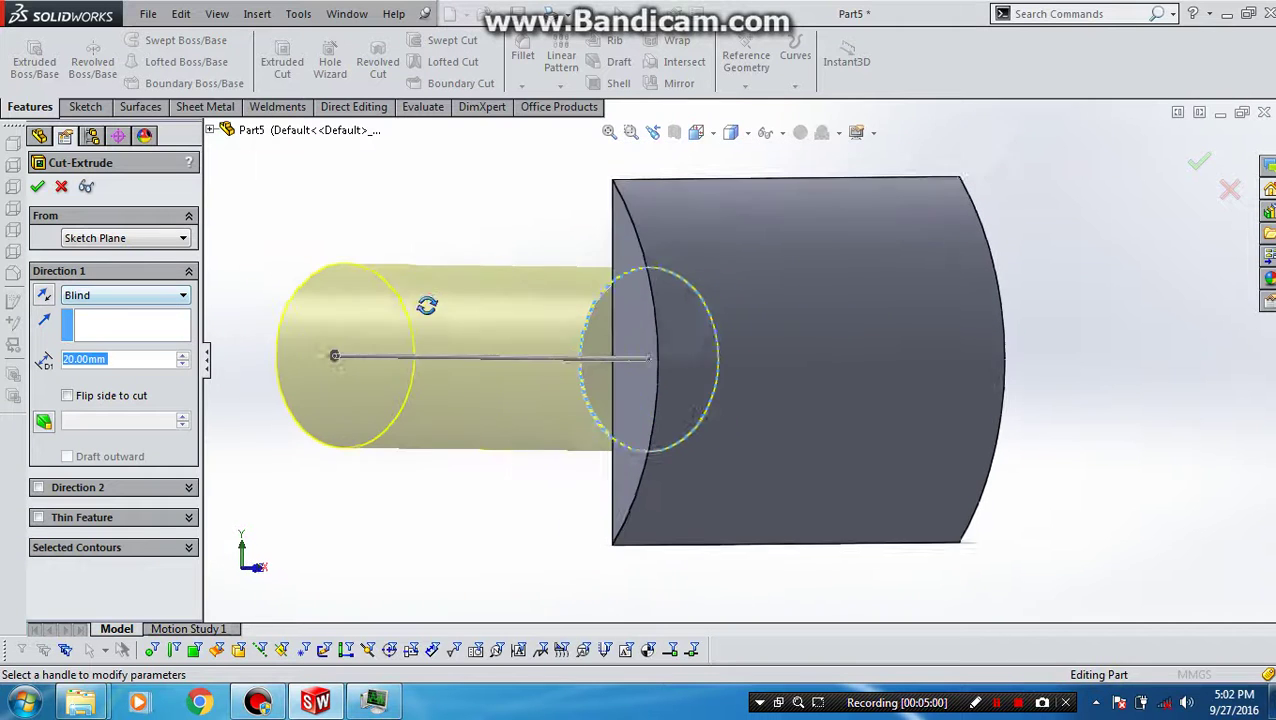
{"action": "left_click", "coordinate": [137, 296]}
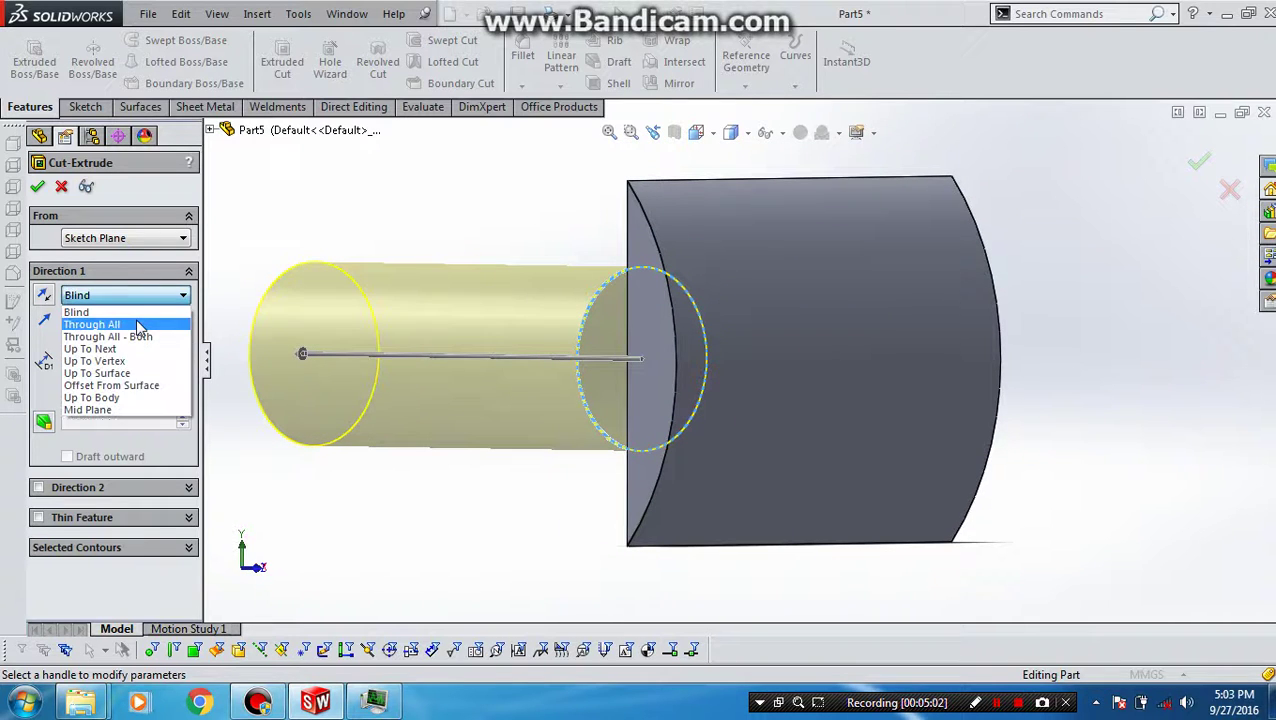
{"action": "left_click", "coordinate": [138, 321]}
{"action": "left_click", "coordinate": [37, 186]}
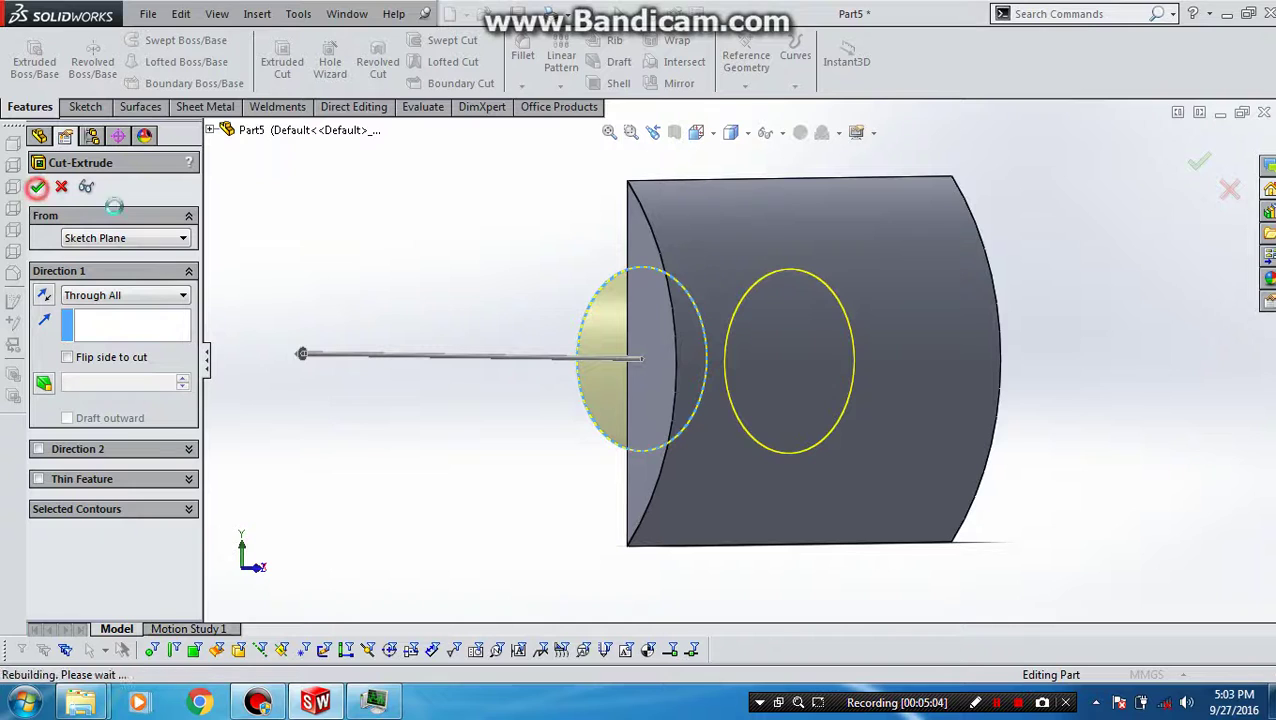
{"action": "left_click", "coordinate": [150, 298]}
{"action": "left_click", "coordinate": [151, 295]}
{"action": "left_click", "coordinate": [43, 296]}
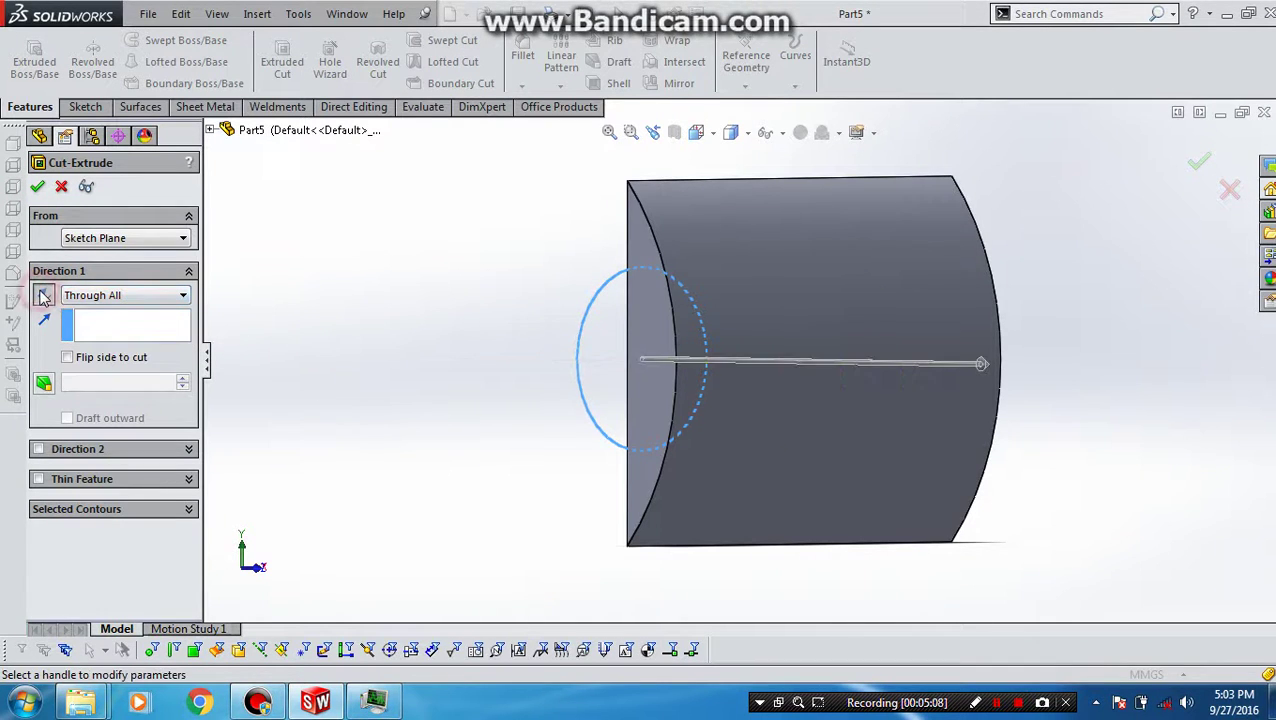
{"action": "left_click", "coordinate": [37, 188]}
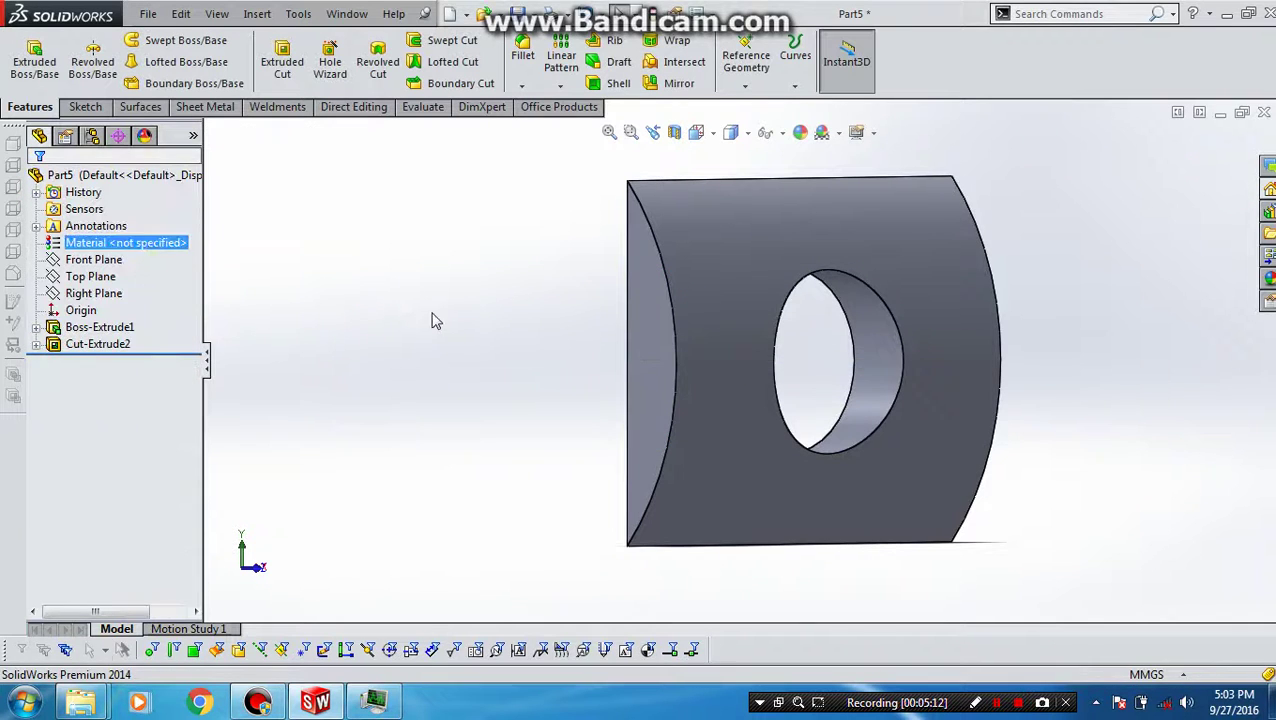
{"action": "mouse_move", "coordinate": [529, 343]}
{"action": "middle_mouse_down"}
{"action": "mouse_move", "coordinate": [572, 350]}
{"action": "mouse_move", "coordinate": [570, 290]}
{"action": "middle_mouse_up"}
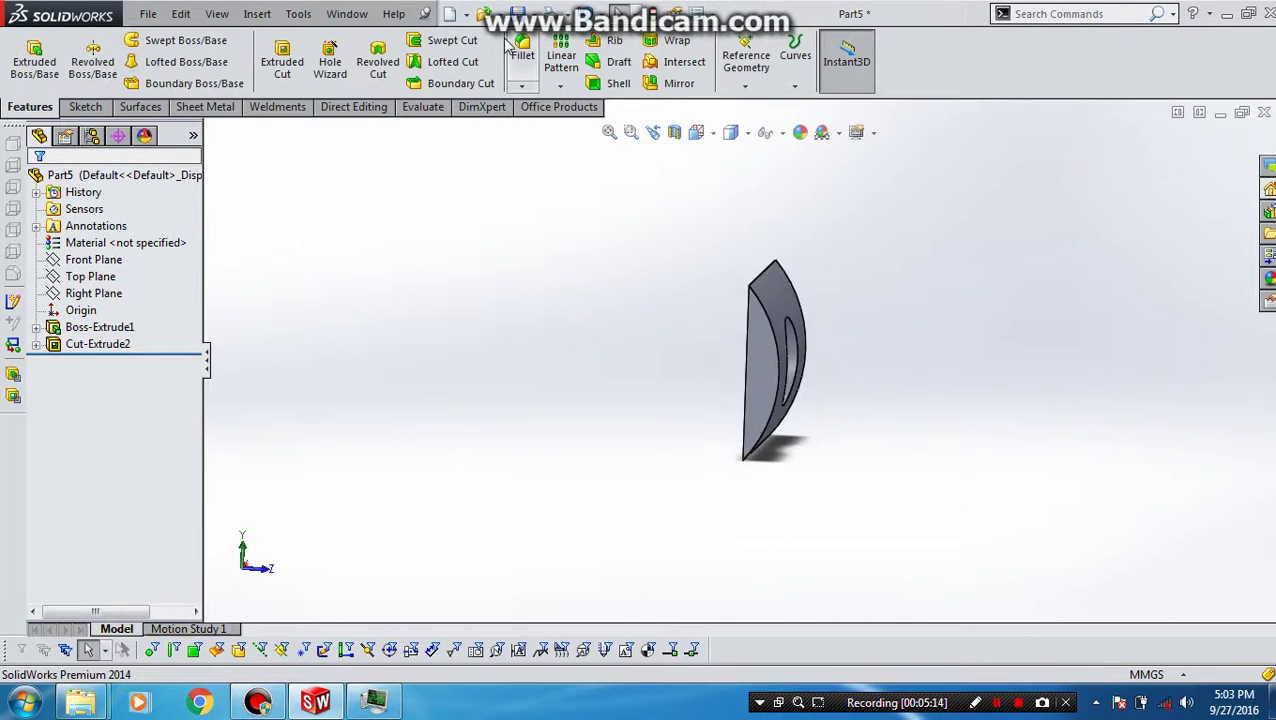
Save the part as 'ring'.
{"action": "key", "text": "ctrl+s"}
{"action": "type", "text": "ring"}
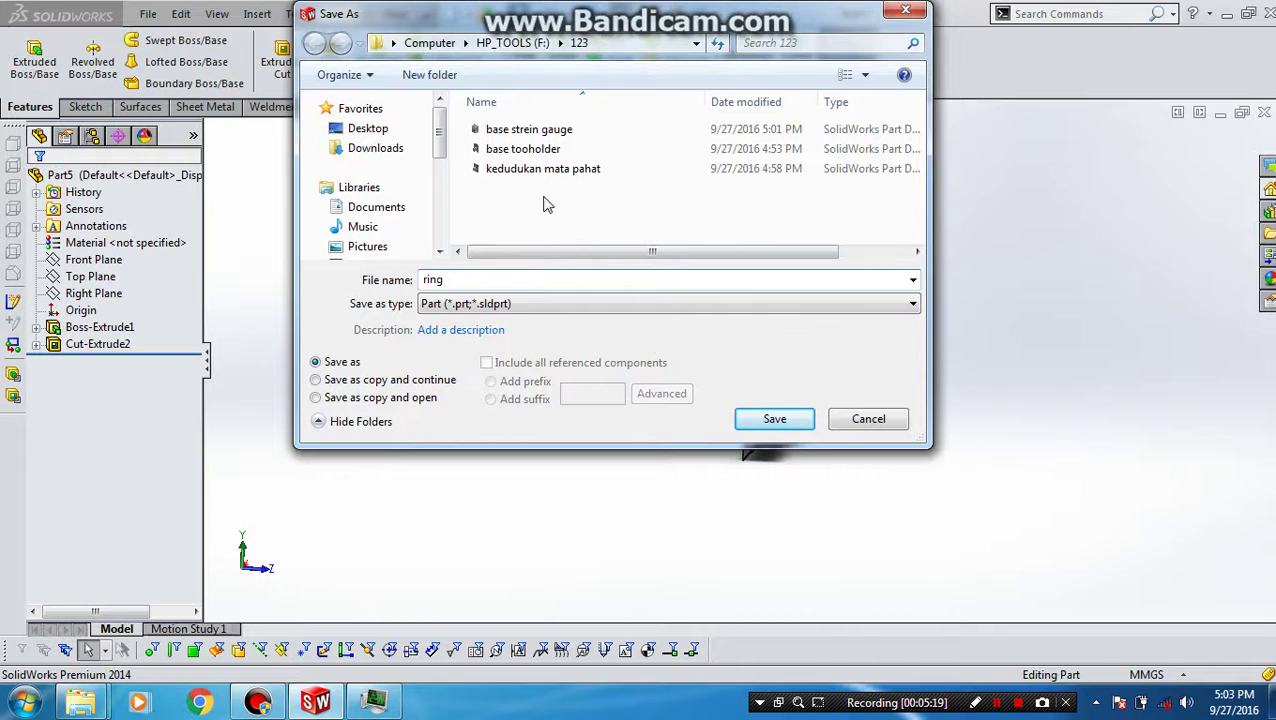
{"action": "key", "text": "Return"}
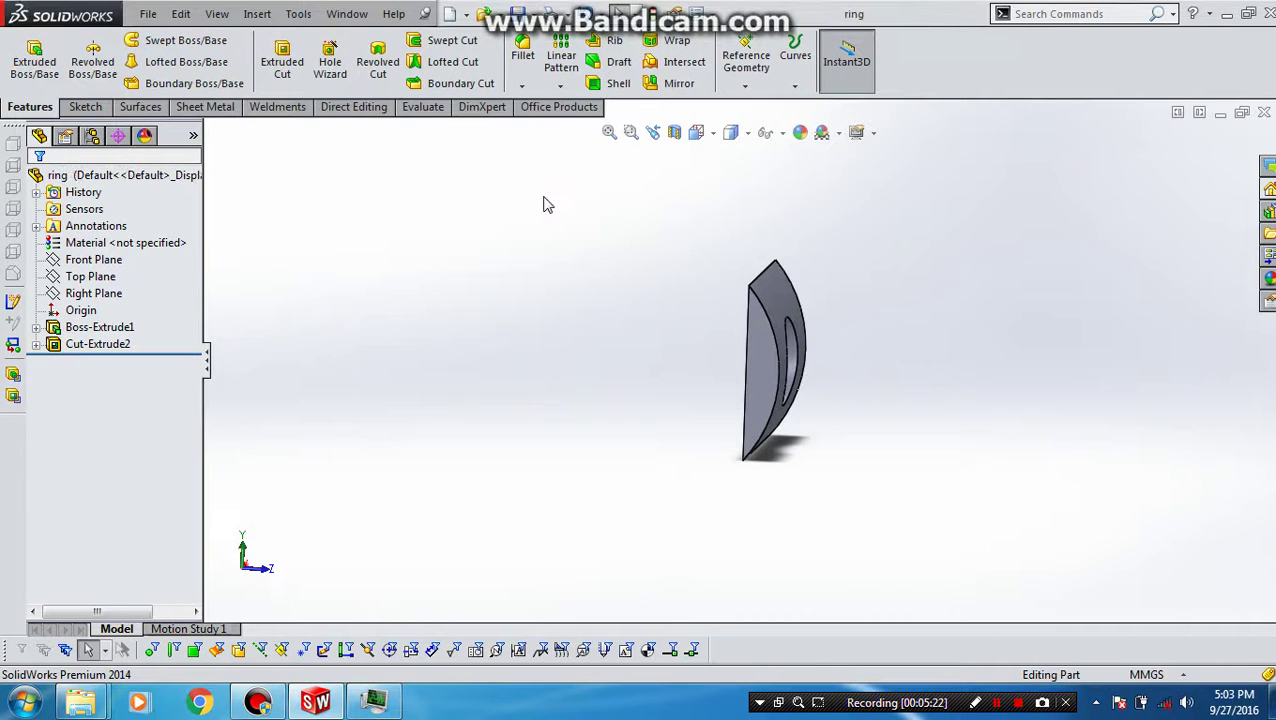
Close the ring part, start a new assembly and load base tooholder for insertion.
{"action": "left_click", "coordinate": [1263, 113]}
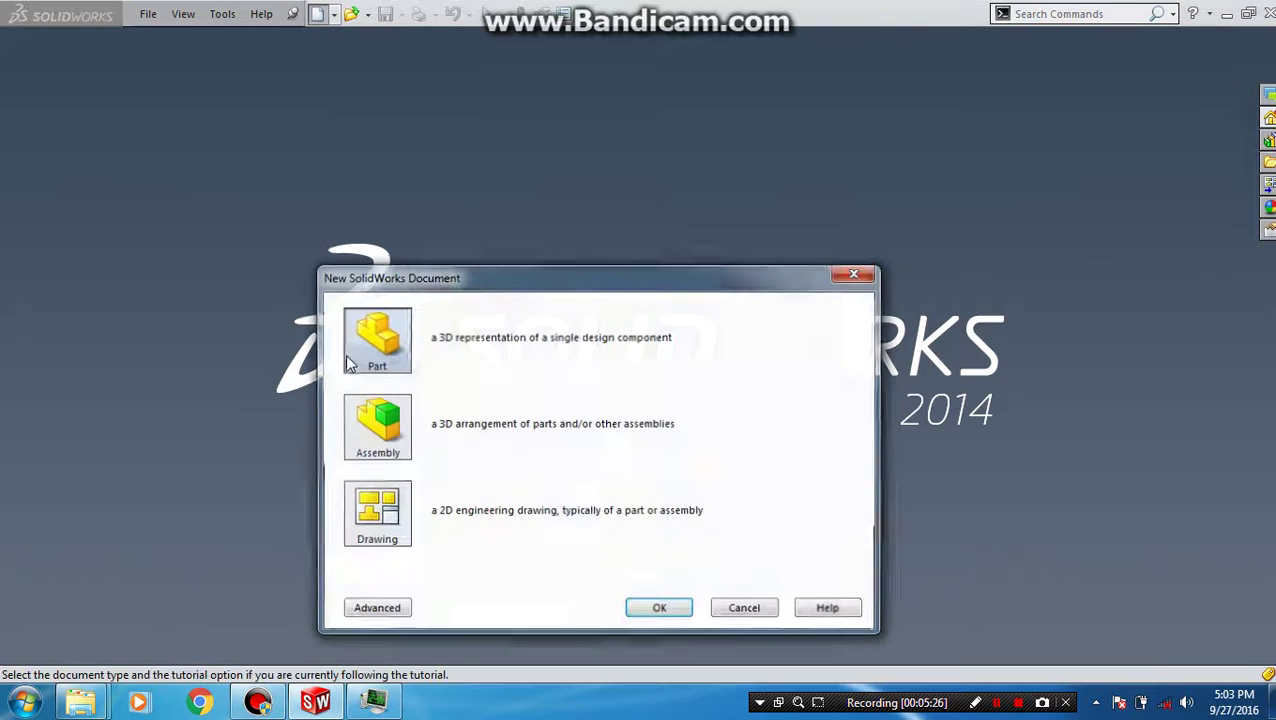
{"action": "left_click", "coordinate": [380, 440]}
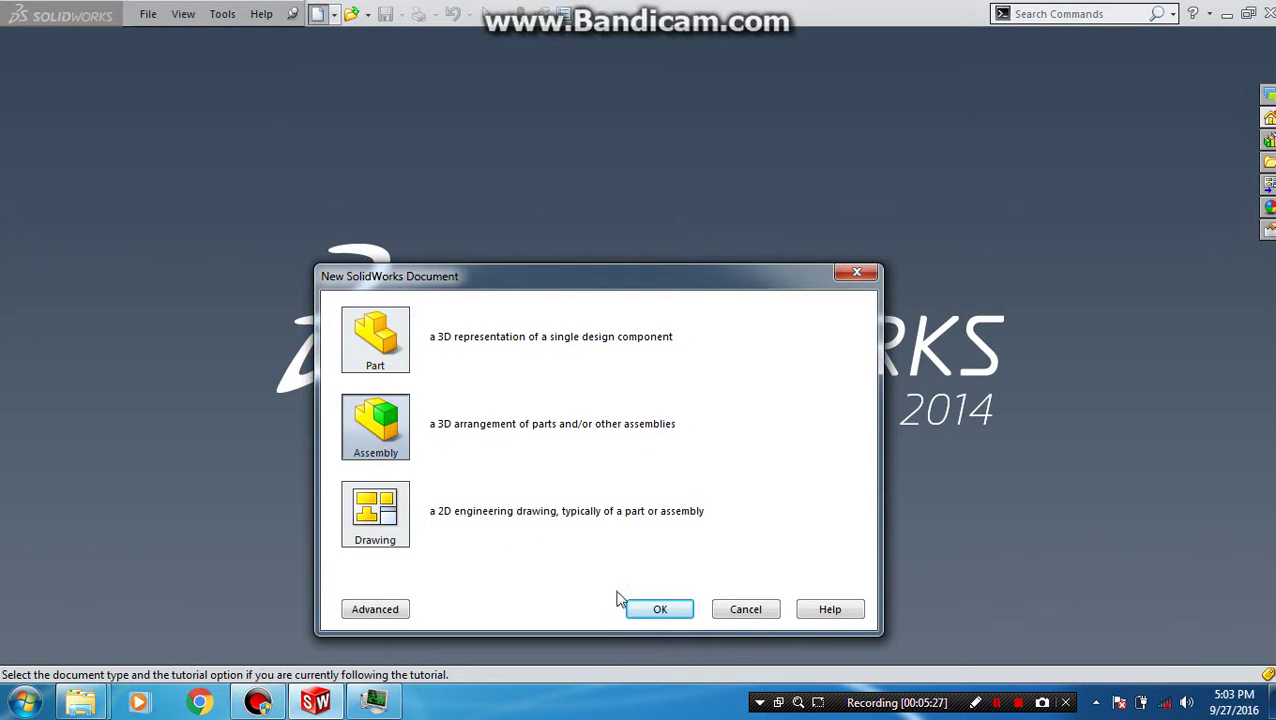
{"action": "left_click", "coordinate": [638, 614]}
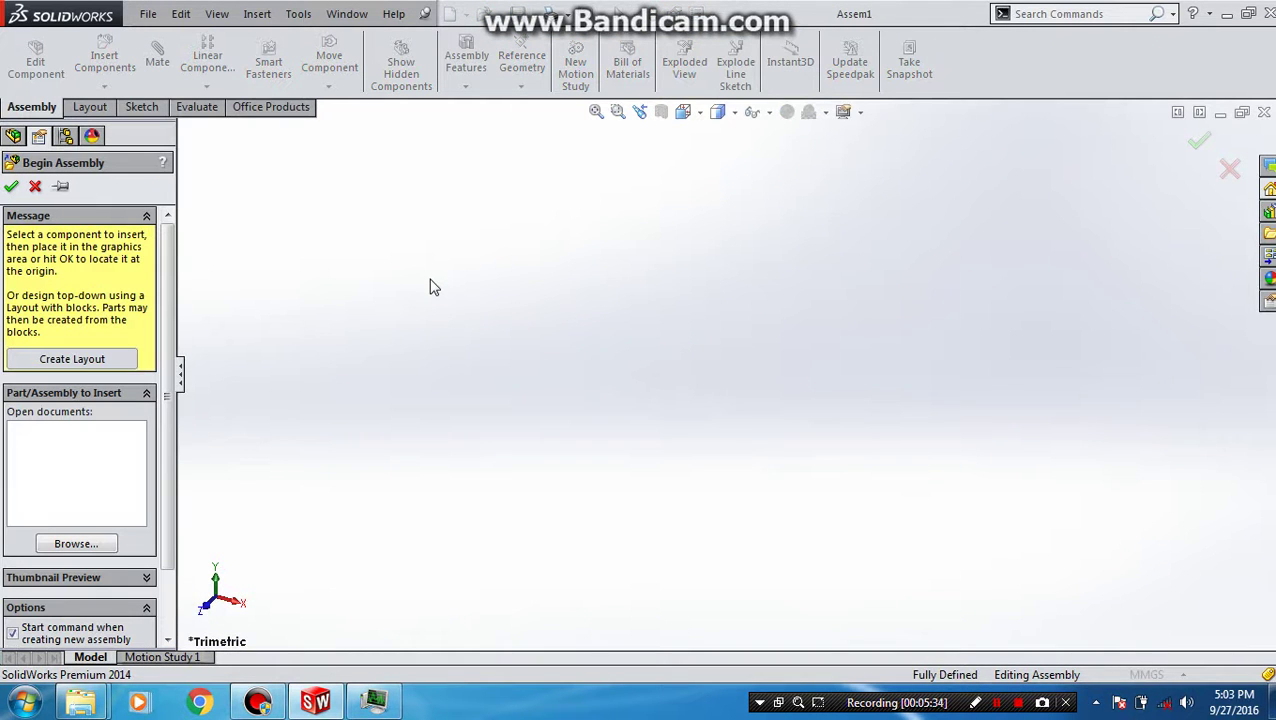
{"action": "left_click", "coordinate": [104, 541]}
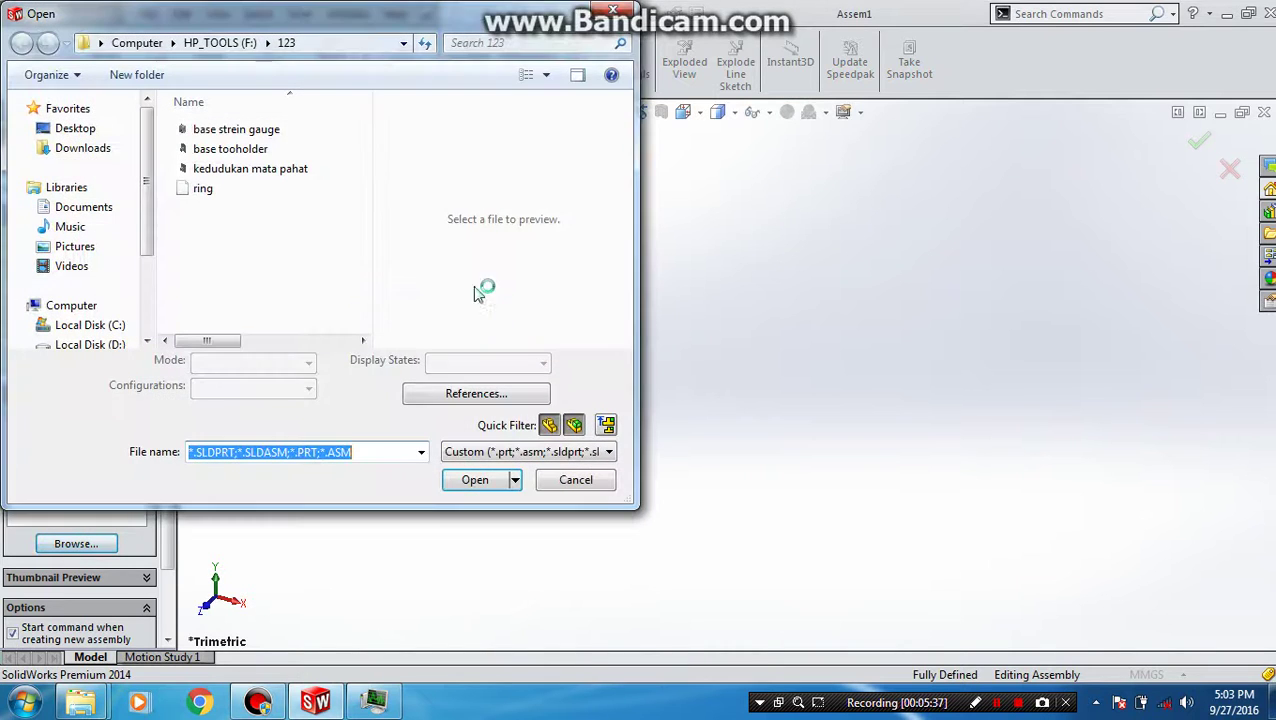
{"action": "left_click", "coordinate": [262, 149]}
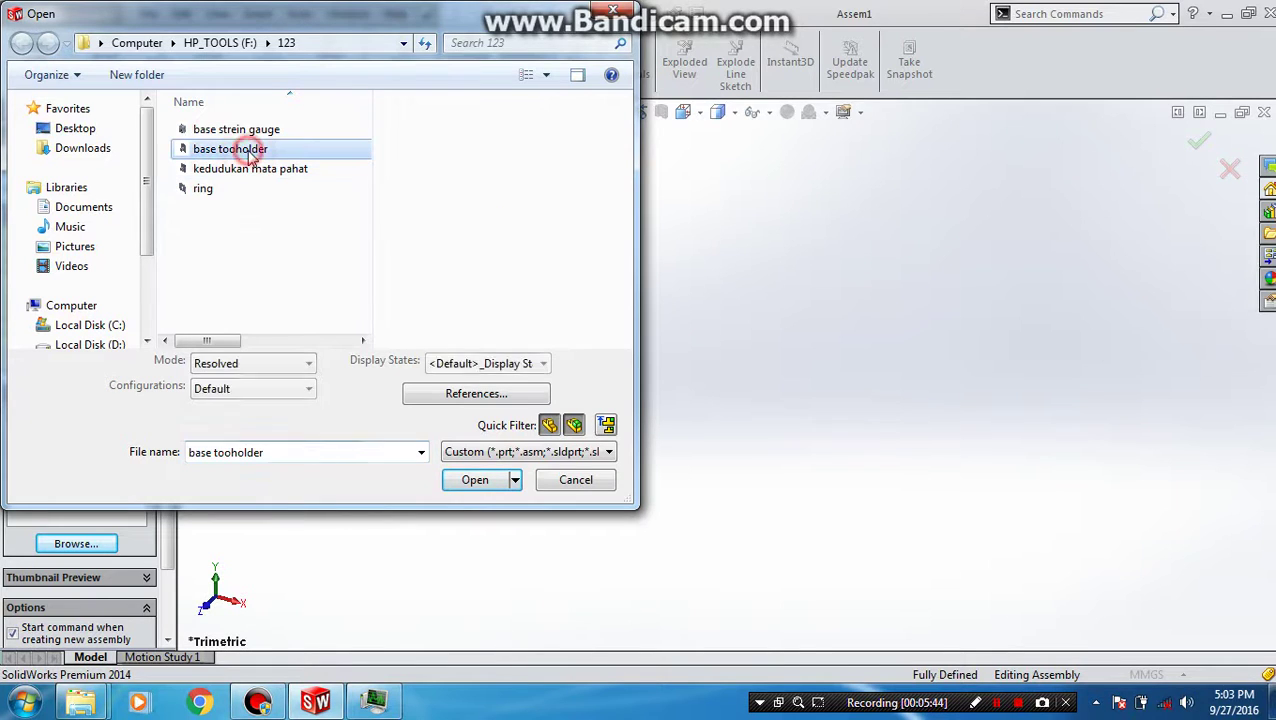
{"action": "left_click", "coordinate": [469, 482]}
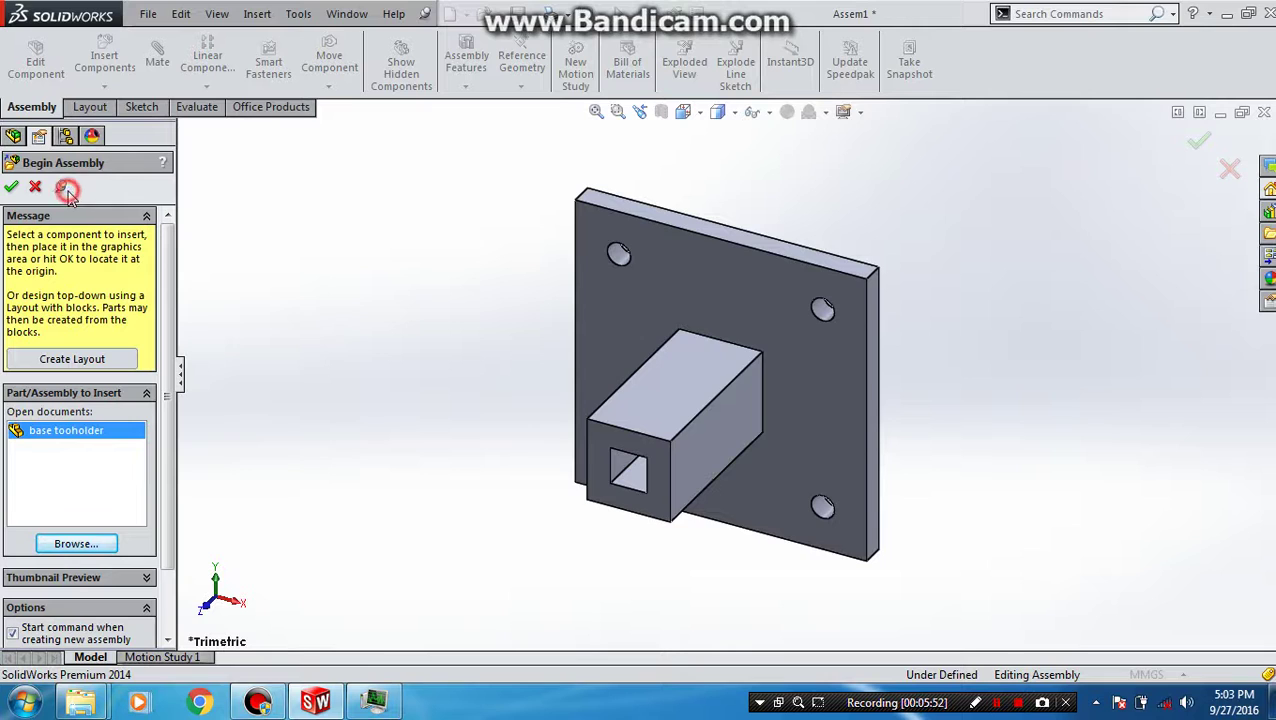
Place the base tooholder and load the base strein gauge part for insertion.
{"action": "left_click", "coordinate": [737, 388]}
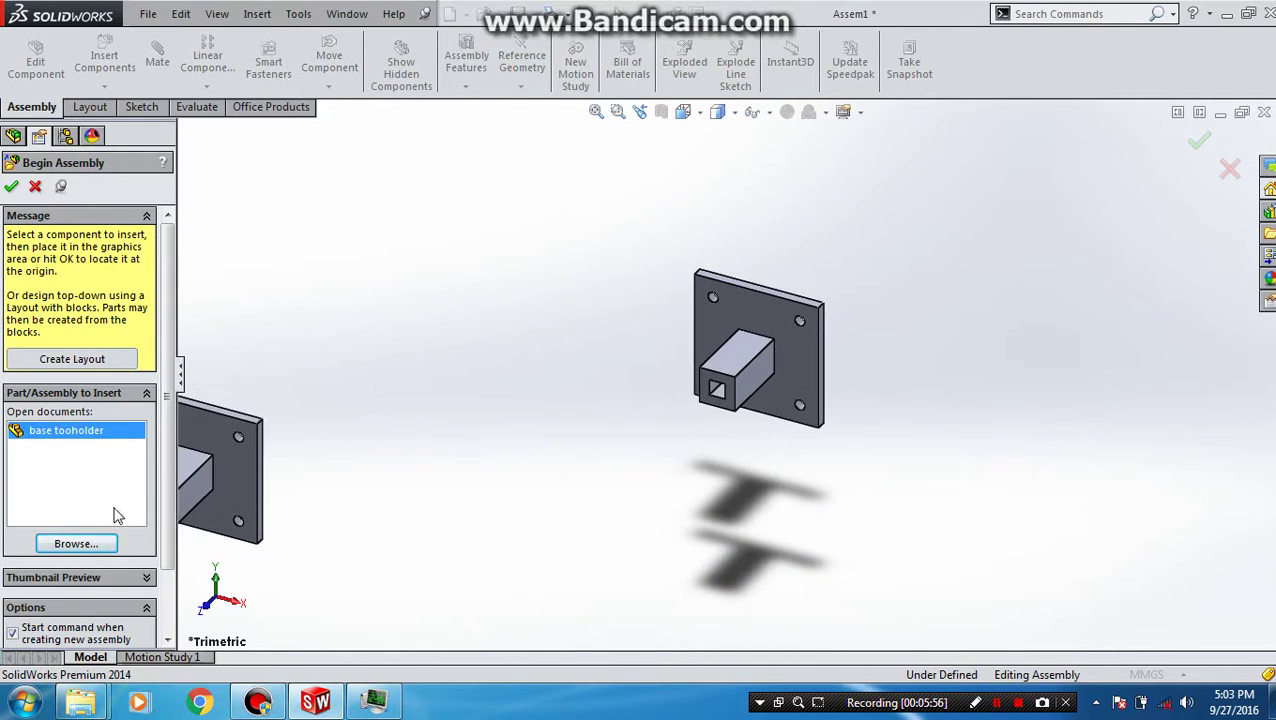
{"action": "left_click", "coordinate": [74, 544]}
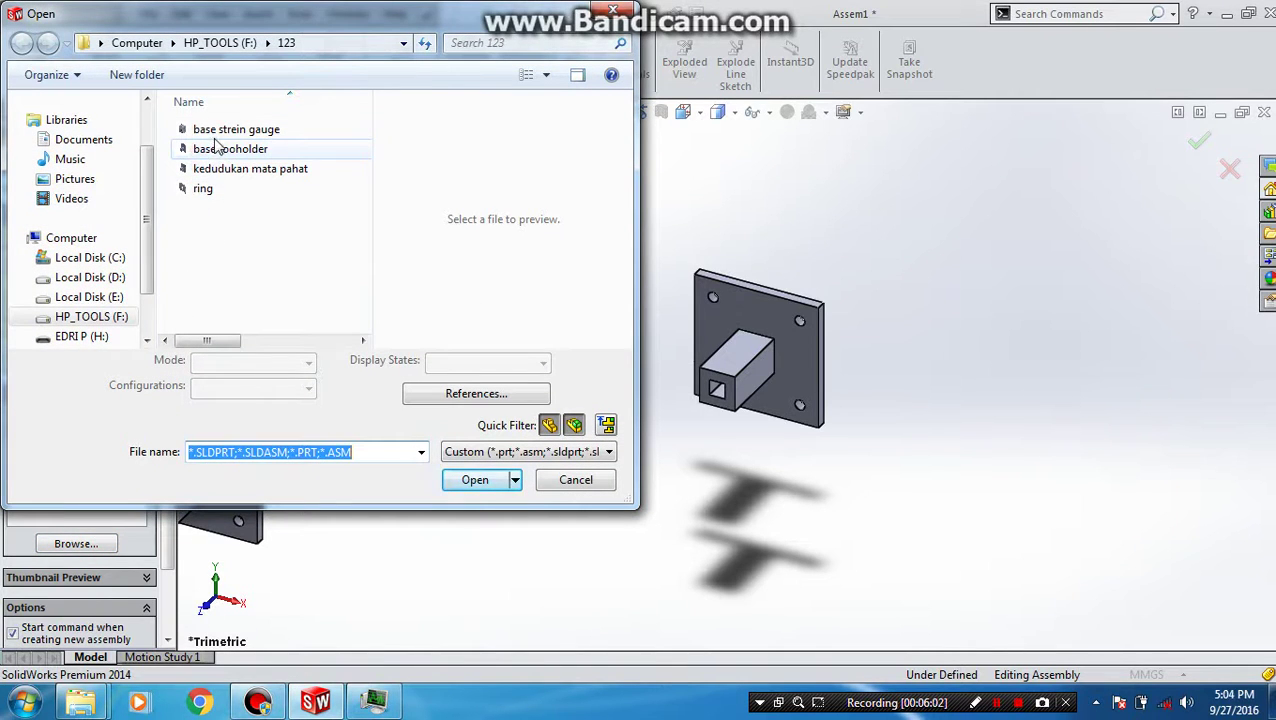
{"action": "left_click", "coordinate": [205, 130]}
{"action": "left_click", "coordinate": [485, 482]}
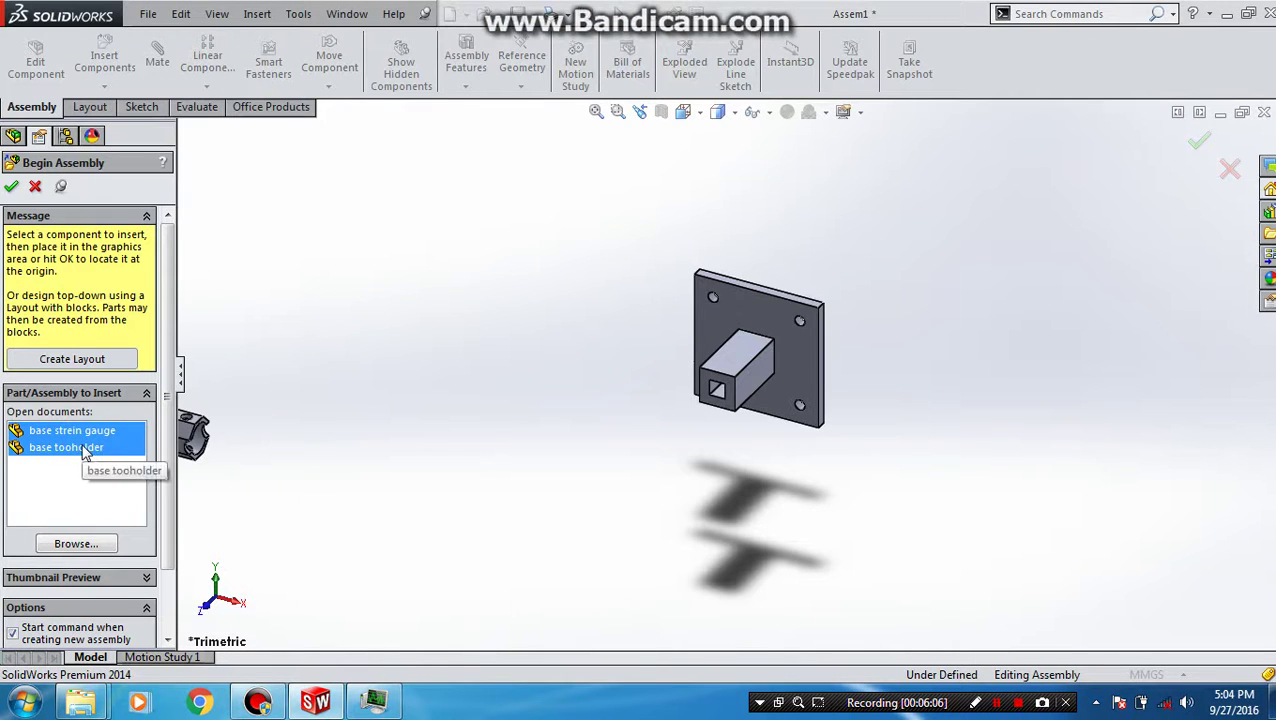
{"action": "left_click", "coordinate": [83, 448]}
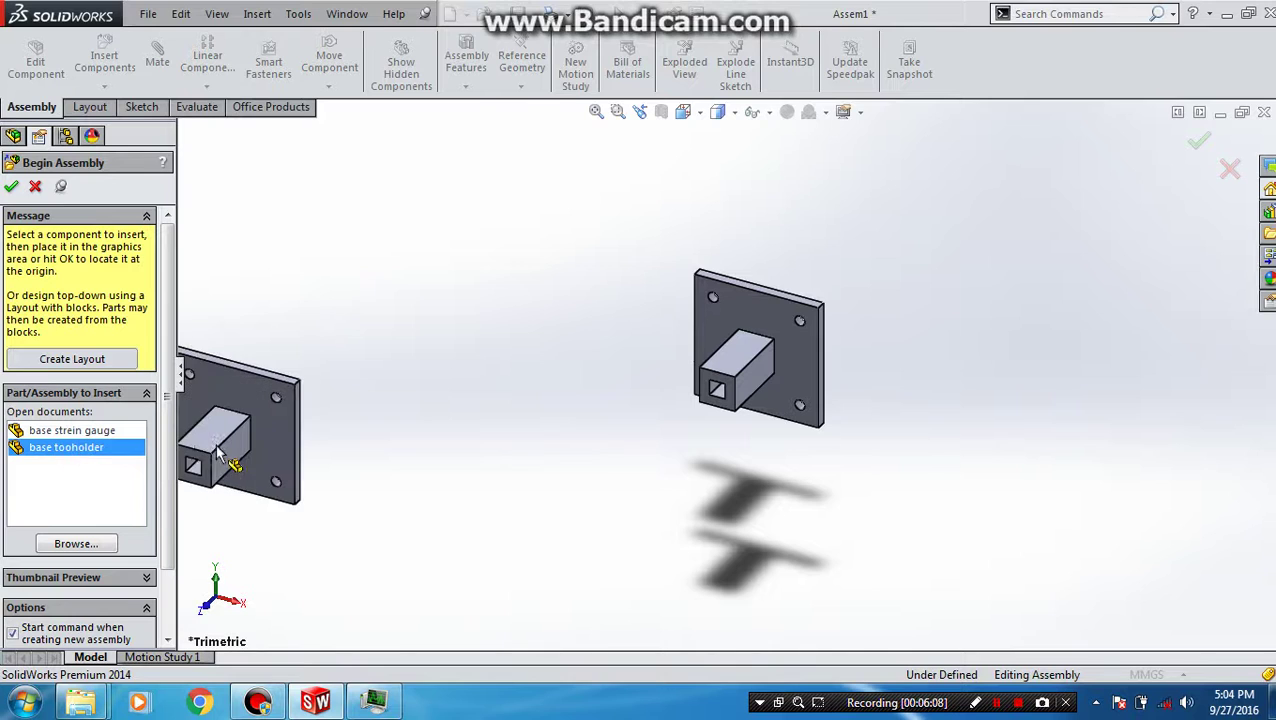
{"action": "left_click", "coordinate": [84, 431]}
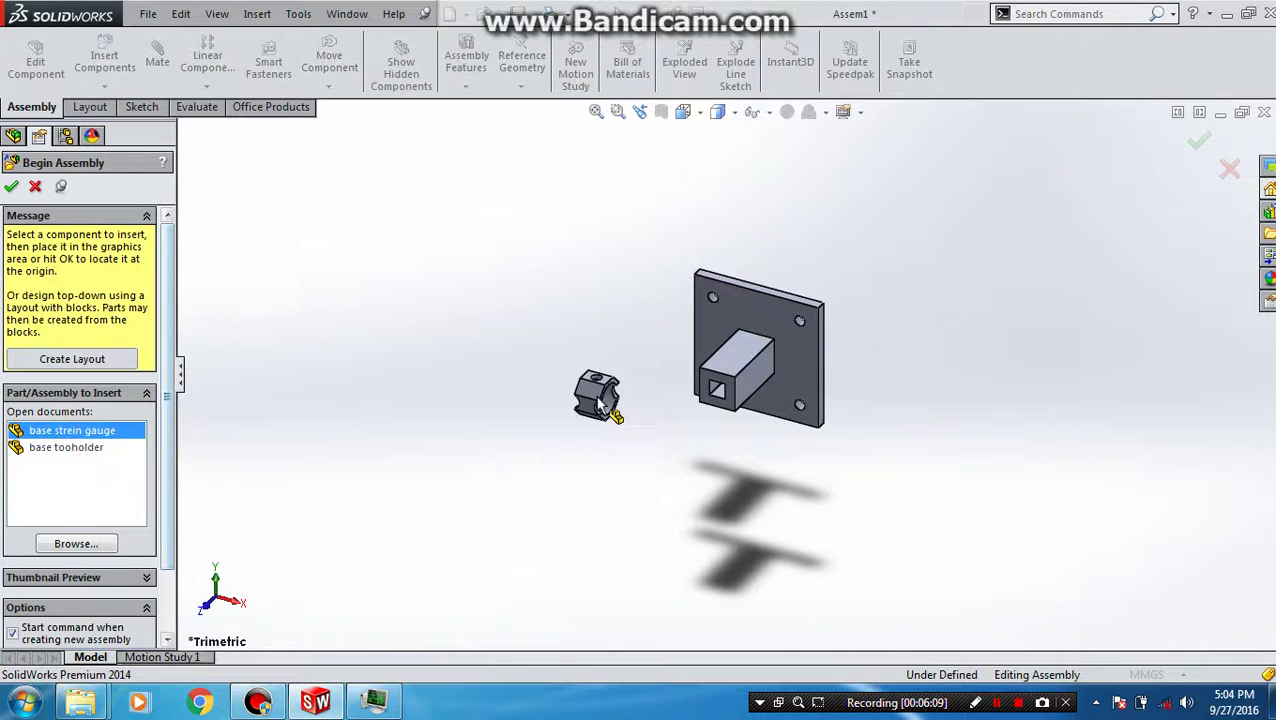
Place four base strein gauge rings around the plate and finish inserting.
{"action": "mouse_move", "coordinate": [915, 310]}
{"action": "middle_mouse_down"}
{"action": "mouse_move", "coordinate": [855, 290]}
{"action": "mouse_move", "coordinate": [610, 315]}
{"action": "mouse_move", "coordinate": [630, 330]}
{"action": "mouse_move", "coordinate": [850, 330]}
{"action": "middle_mouse_up"}
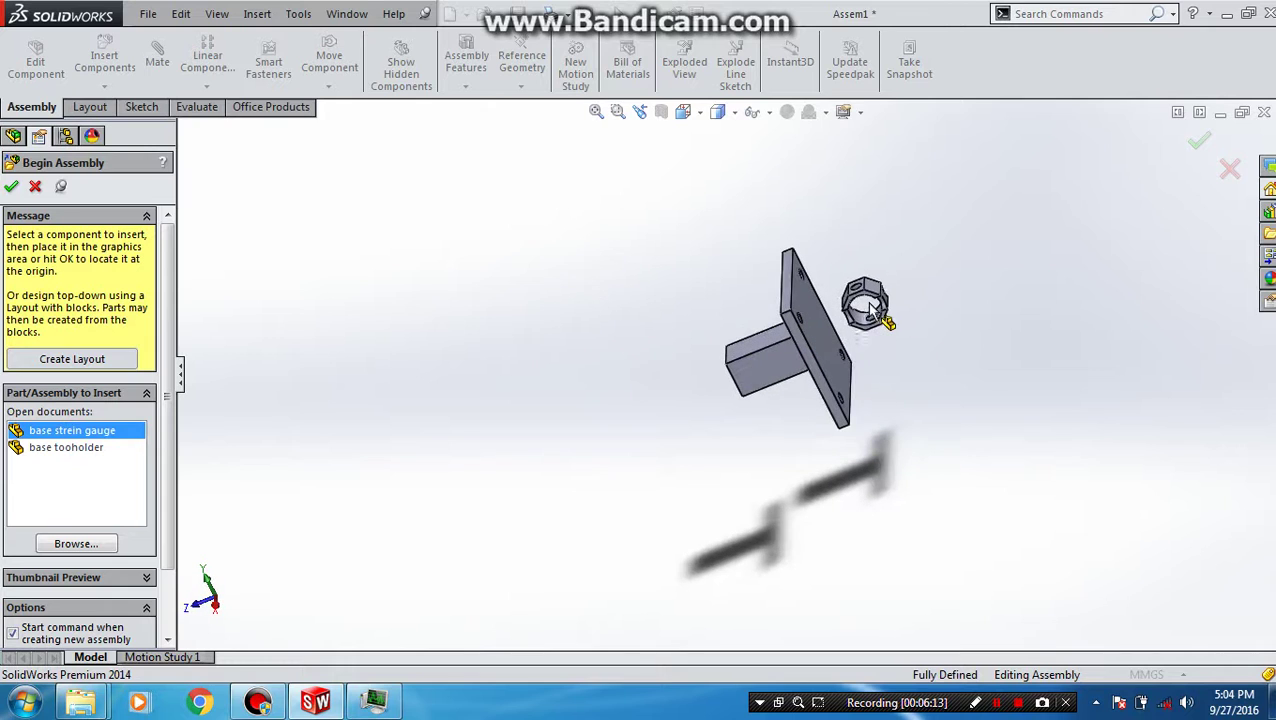
{"action": "left_click", "coordinate": [886, 305]}
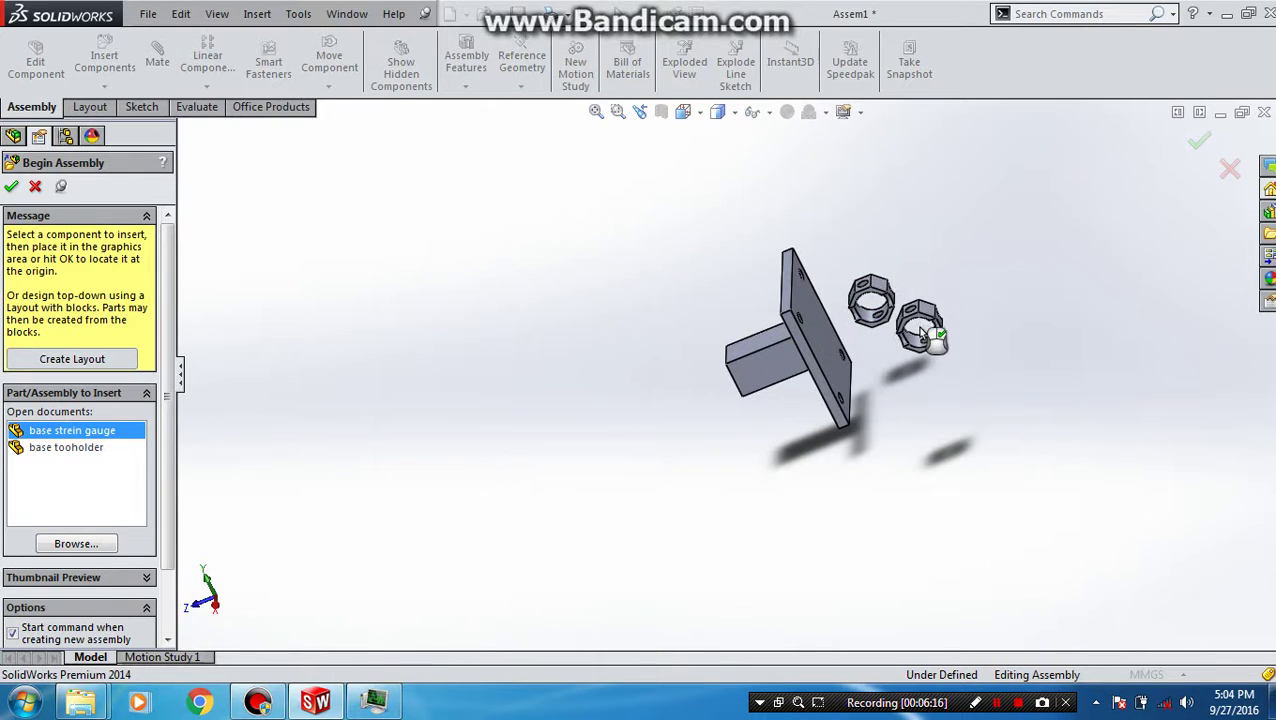
{"action": "left_click", "coordinate": [860, 242]}
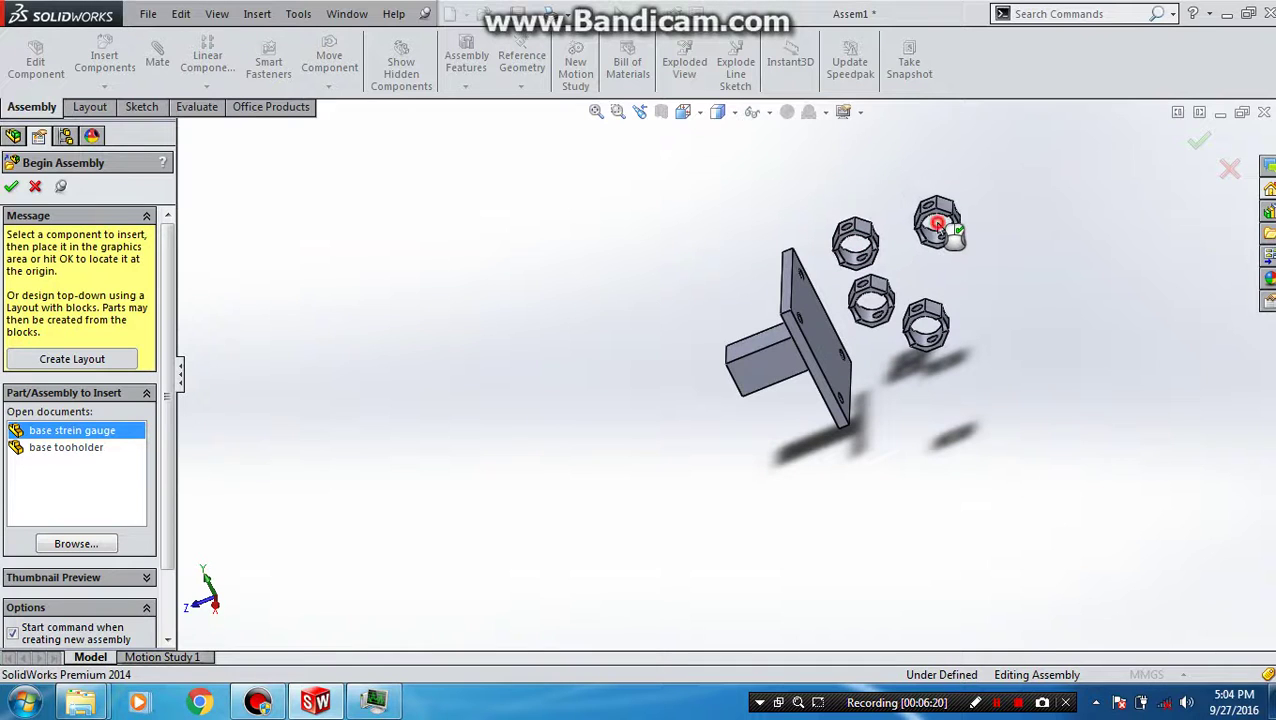
{"action": "left_click", "coordinate": [938, 224]}
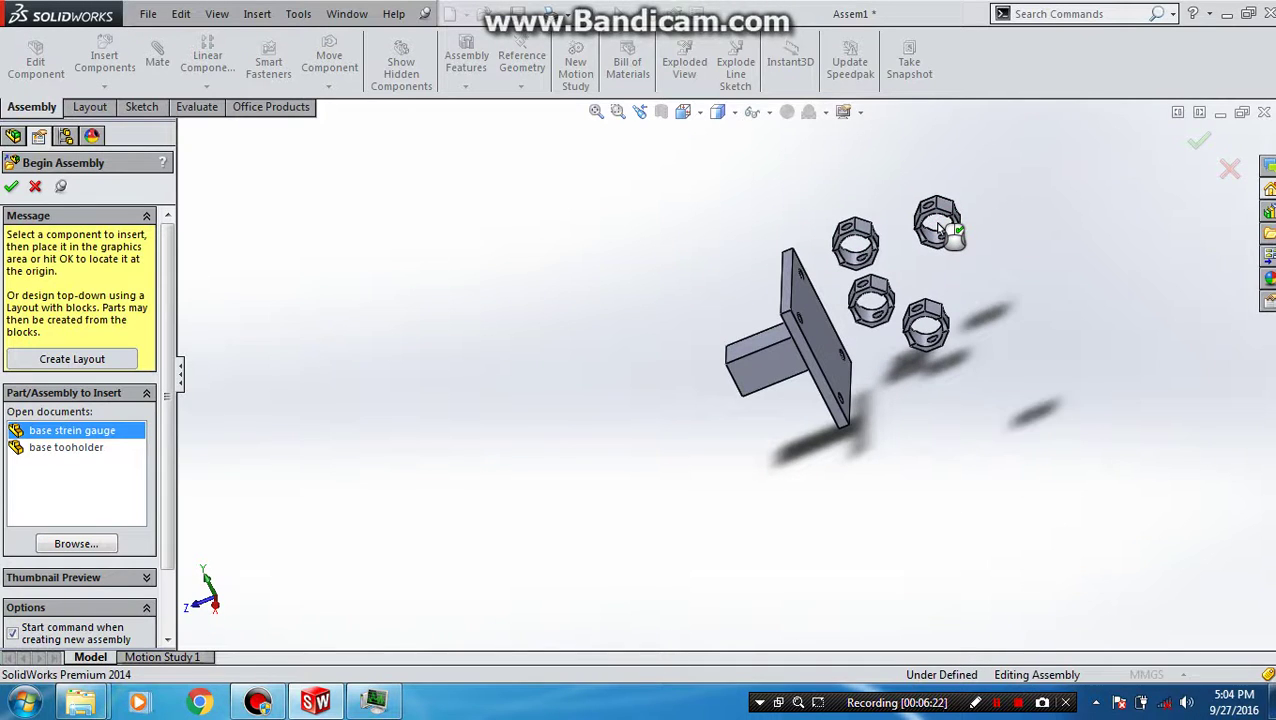
{"action": "key", "text": "Escape"}
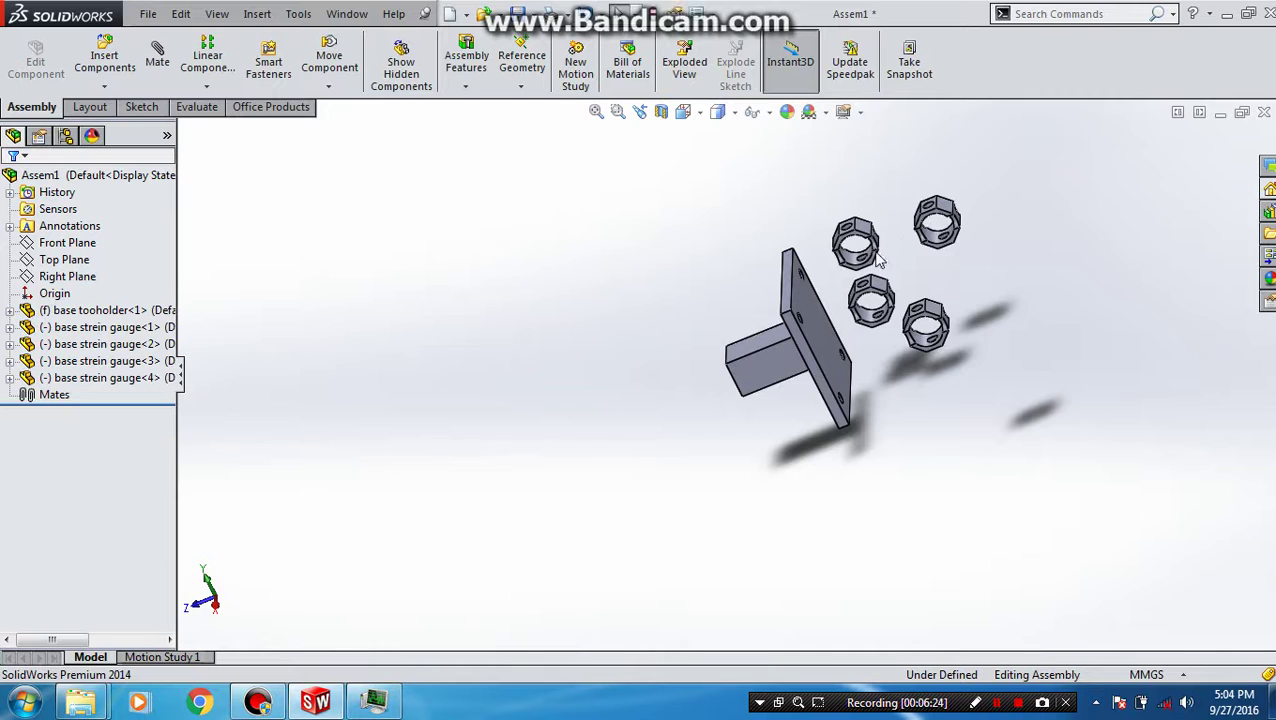
Mate the first two rings' side holes concentric with base plate holes.
{"action": "scroll", "coordinate": [879, 258], "scroll_direction": "down", "scroll_amount": 3}
{"action": "scroll", "coordinate": [879, 258], "scroll_direction": "down", "scroll_amount": 3}
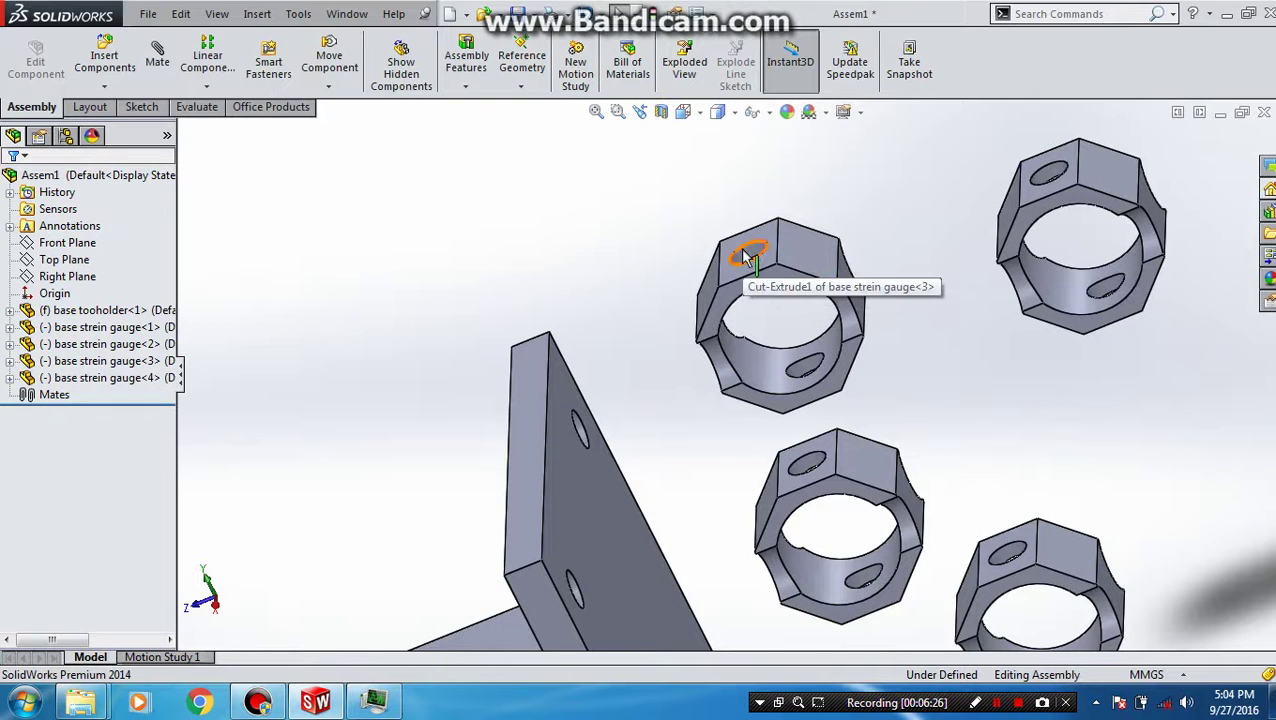
{"action": "left_click", "coordinate": [750, 258]}
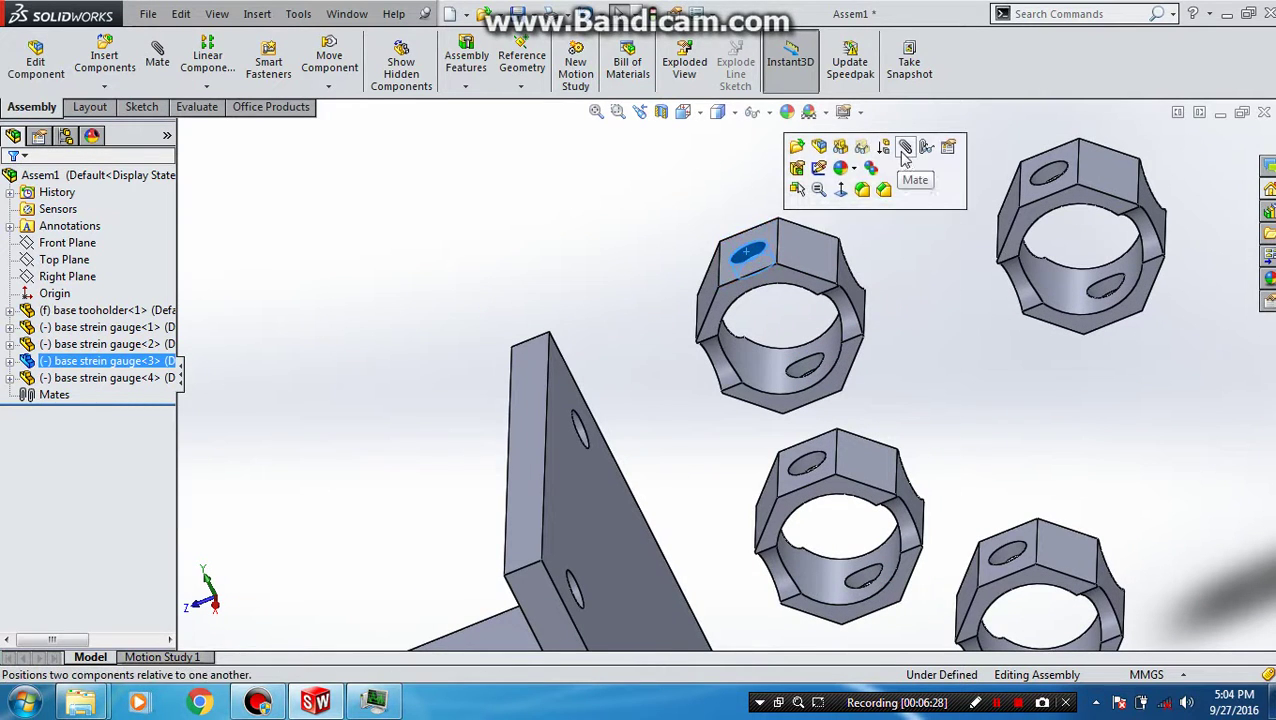
{"action": "key", "text": "m"}
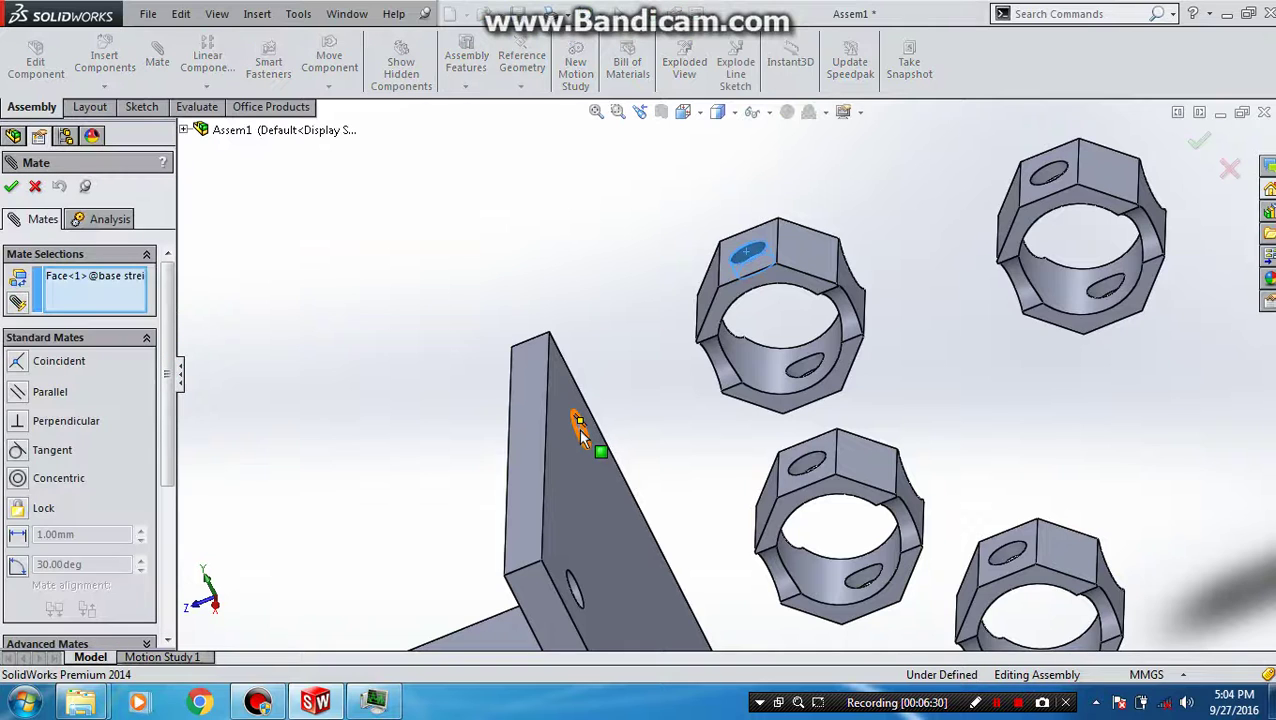
{"action": "left_click", "coordinate": [585, 430]}
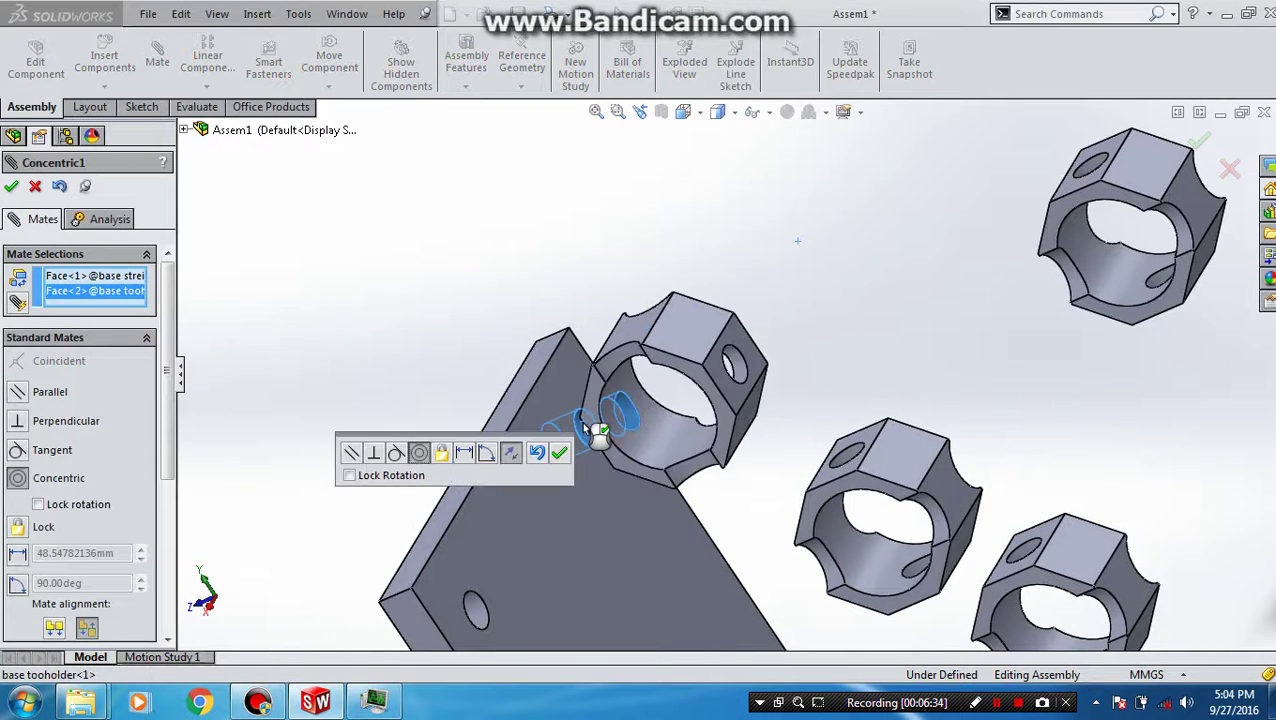
{"action": "left_click", "coordinate": [559, 452]}
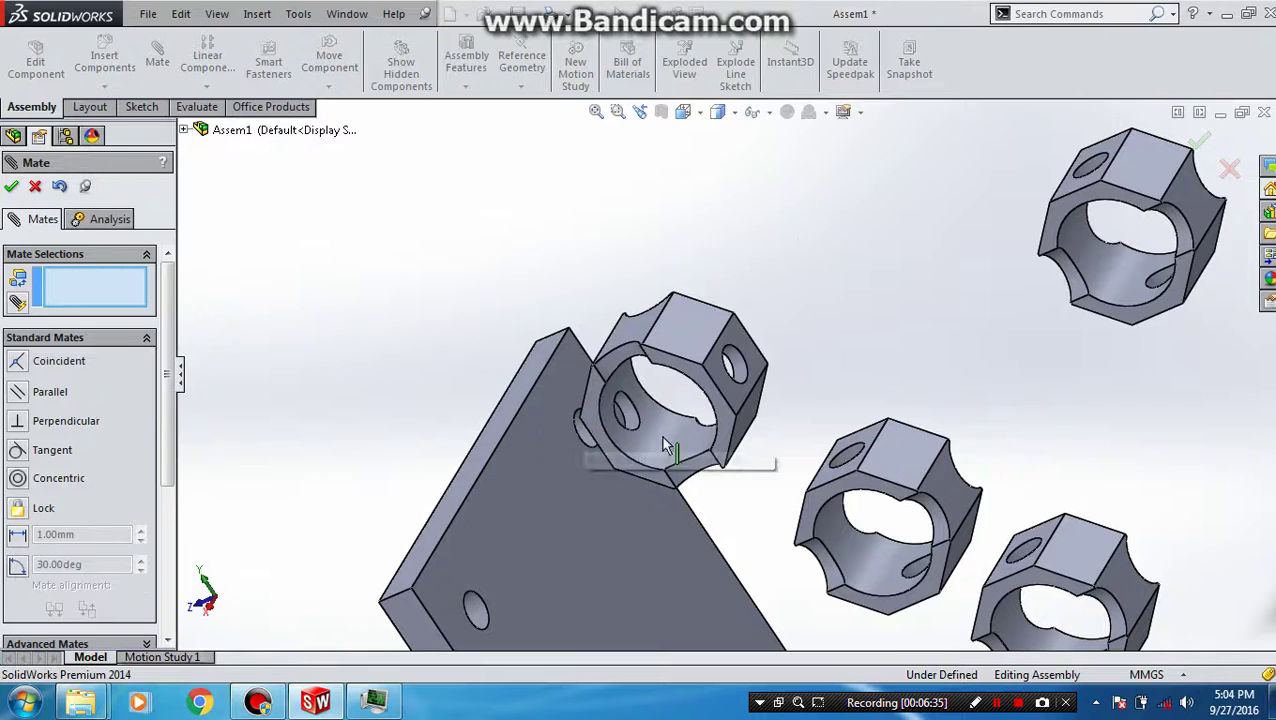
{"action": "left_click", "coordinate": [848, 456]}
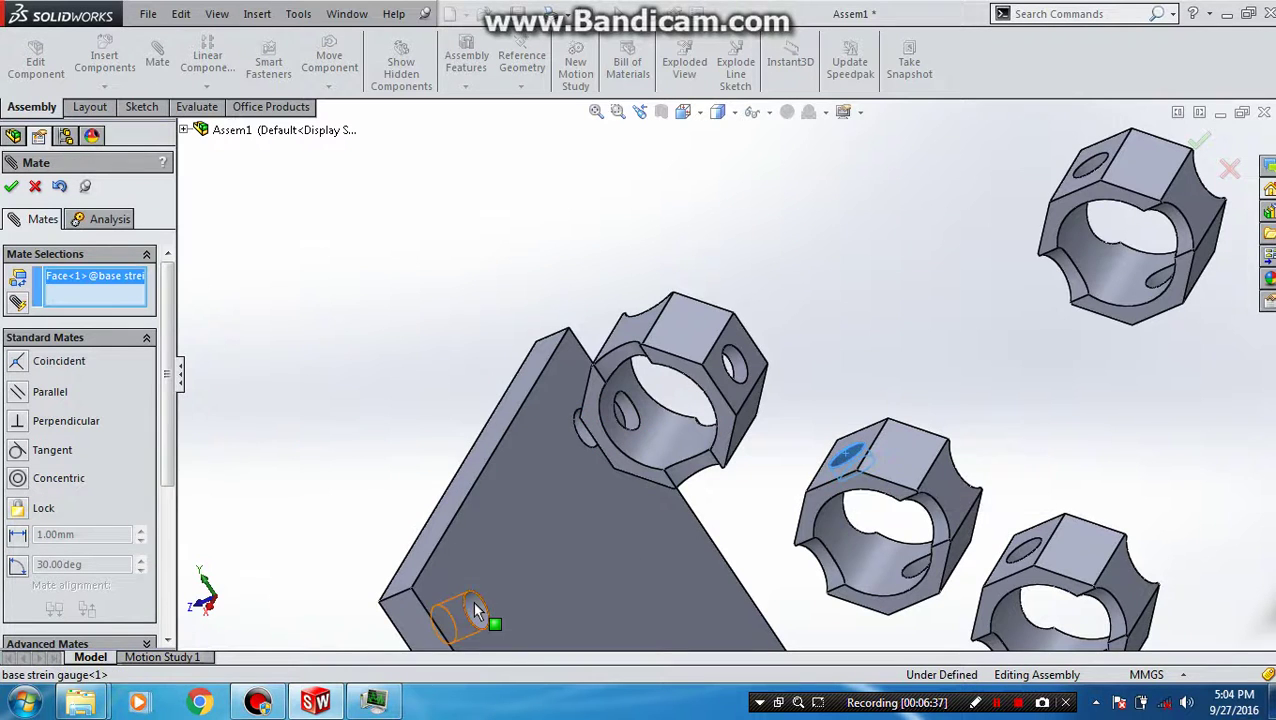
{"action": "left_click", "coordinate": [474, 608]}
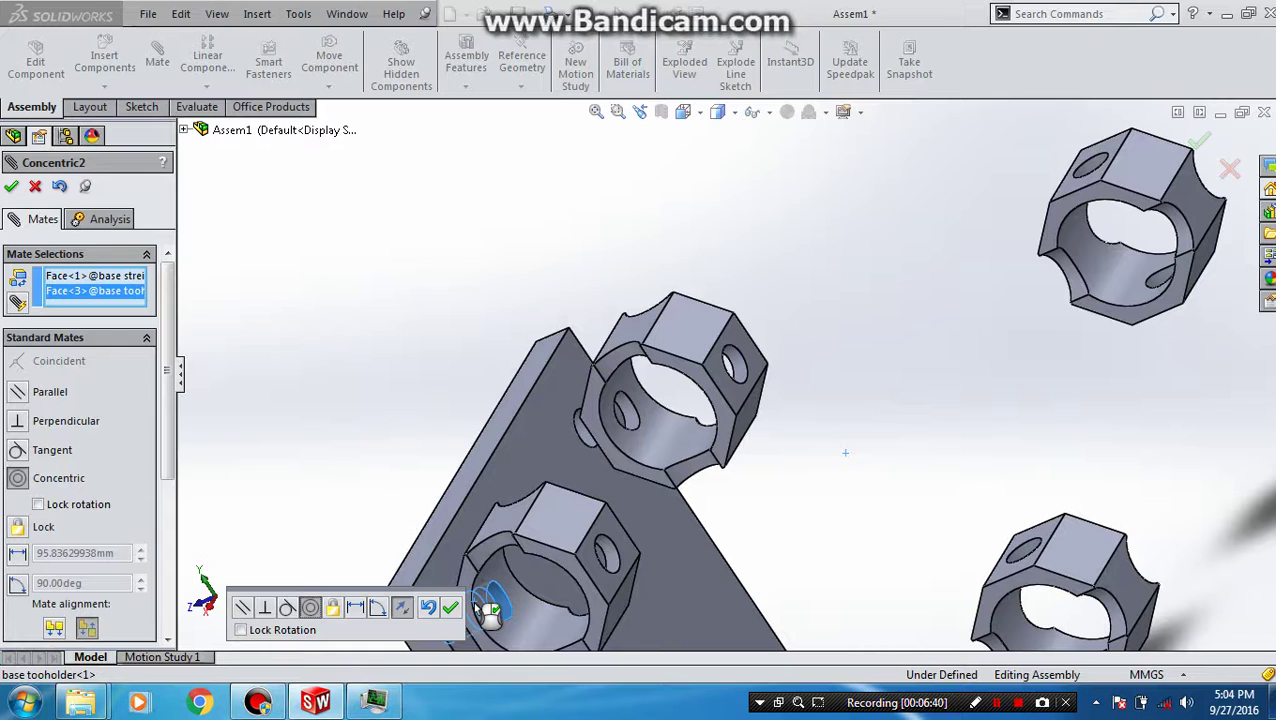
{"action": "right_click", "coordinate": [478, 600]}
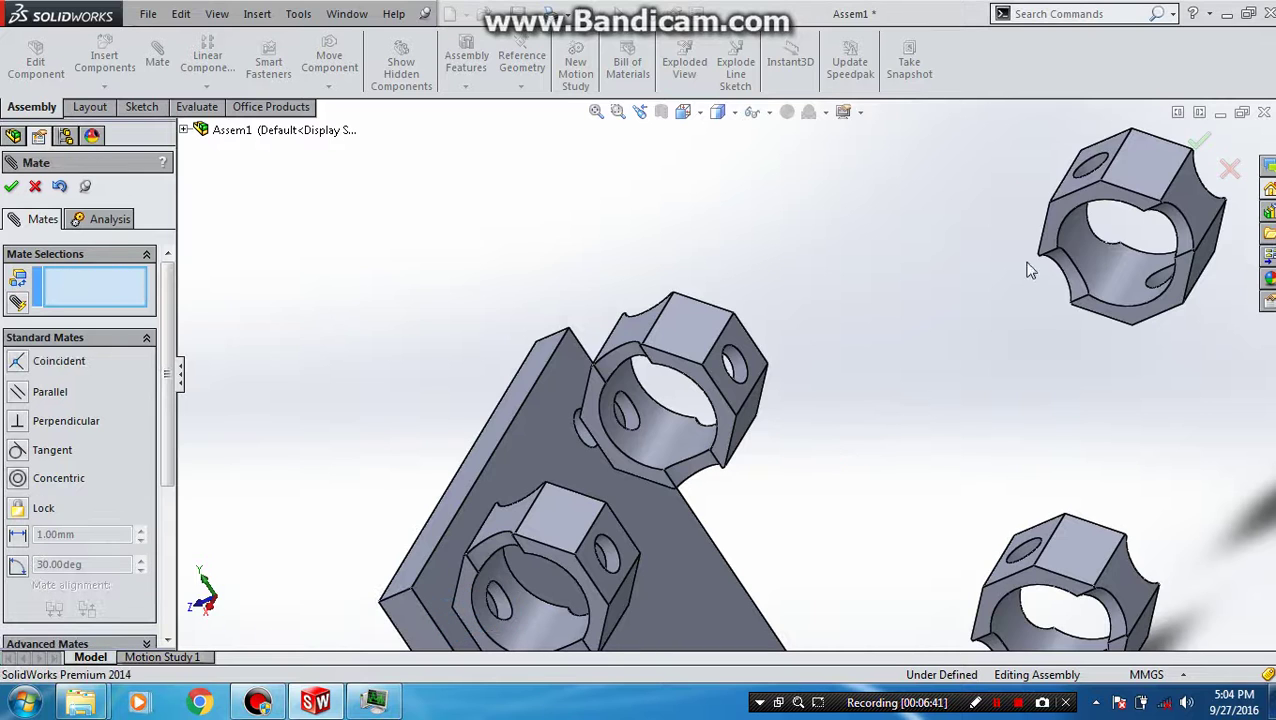
Mate the remaining two rings' side holes concentric with plate holes.
{"action": "left_click", "coordinate": [1105, 192]}
{"action": "scroll", "coordinate": [884, 465], "scroll_direction": "up", "scroll_amount": 5}
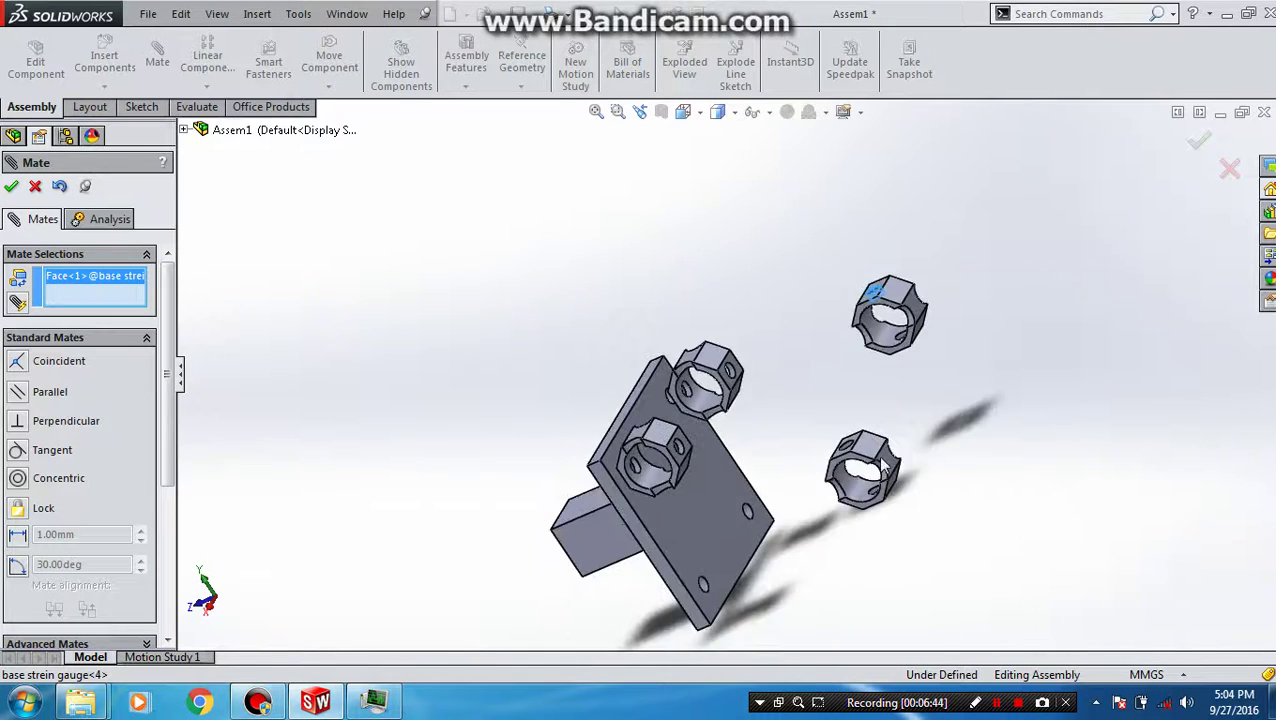
{"action": "scroll", "coordinate": [666, 581], "scroll_direction": "down", "scroll_amount": 3}
{"action": "left_click", "coordinate": [666, 581]}
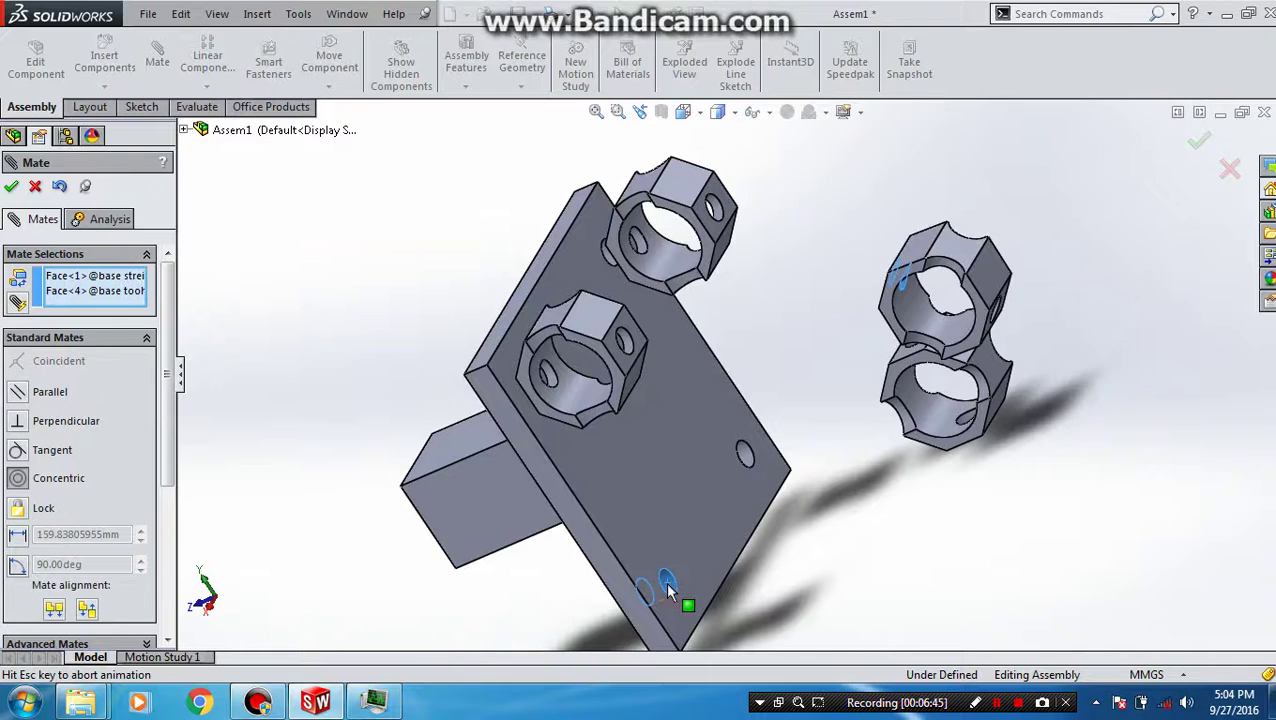
{"action": "key", "text": "Return"}
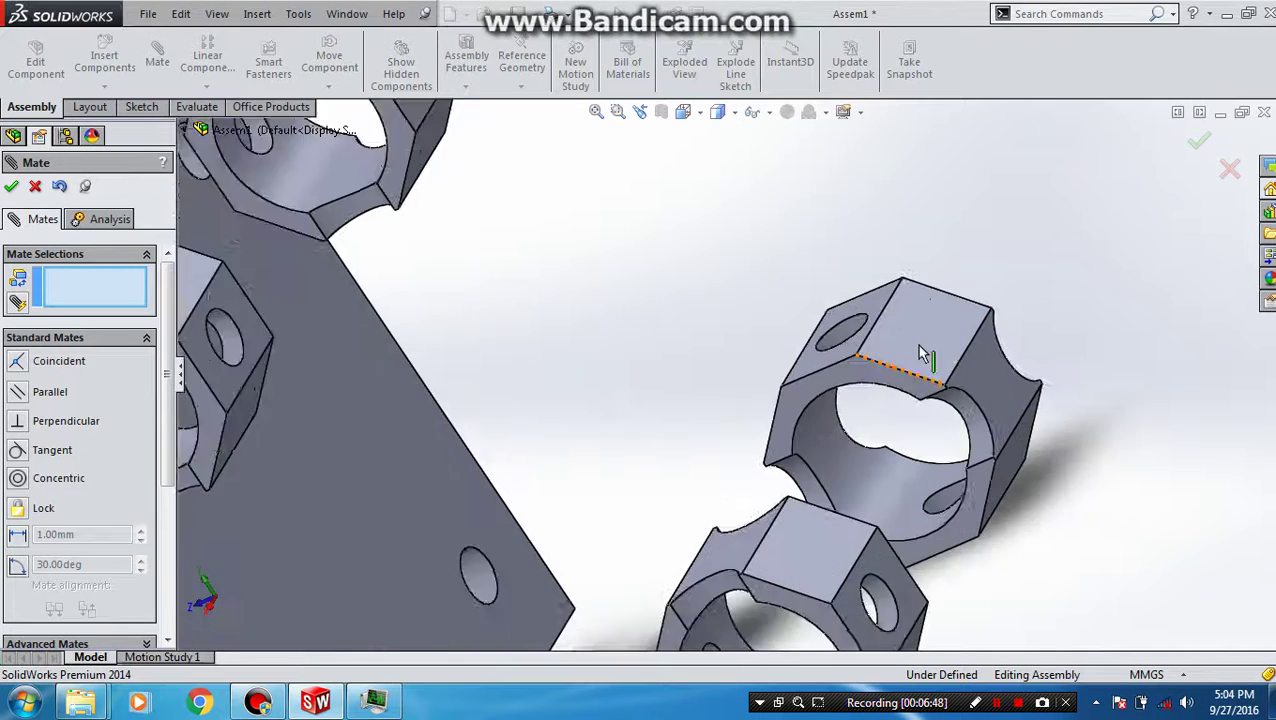
{"action": "scroll", "coordinate": [880, 360], "scroll_direction": "down", "scroll_amount": 5}
{"action": "left_click", "coordinate": [821, 334]}
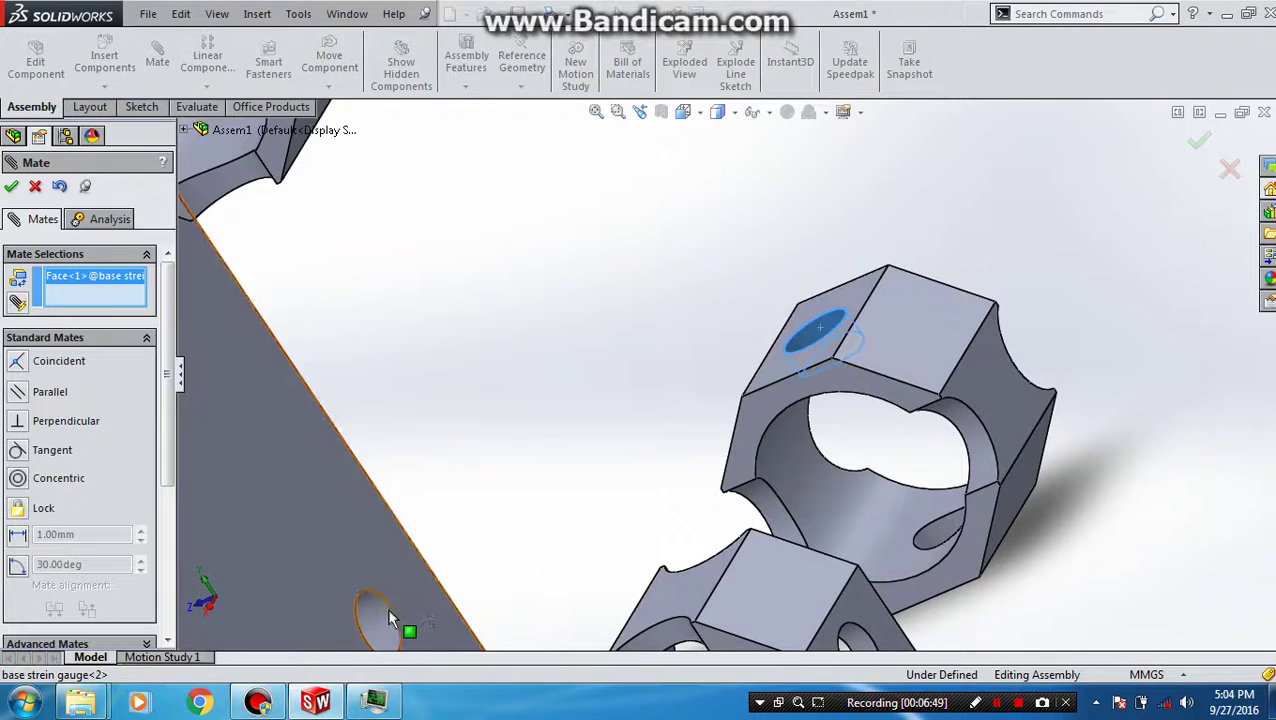
{"action": "left_click", "coordinate": [372, 623]}
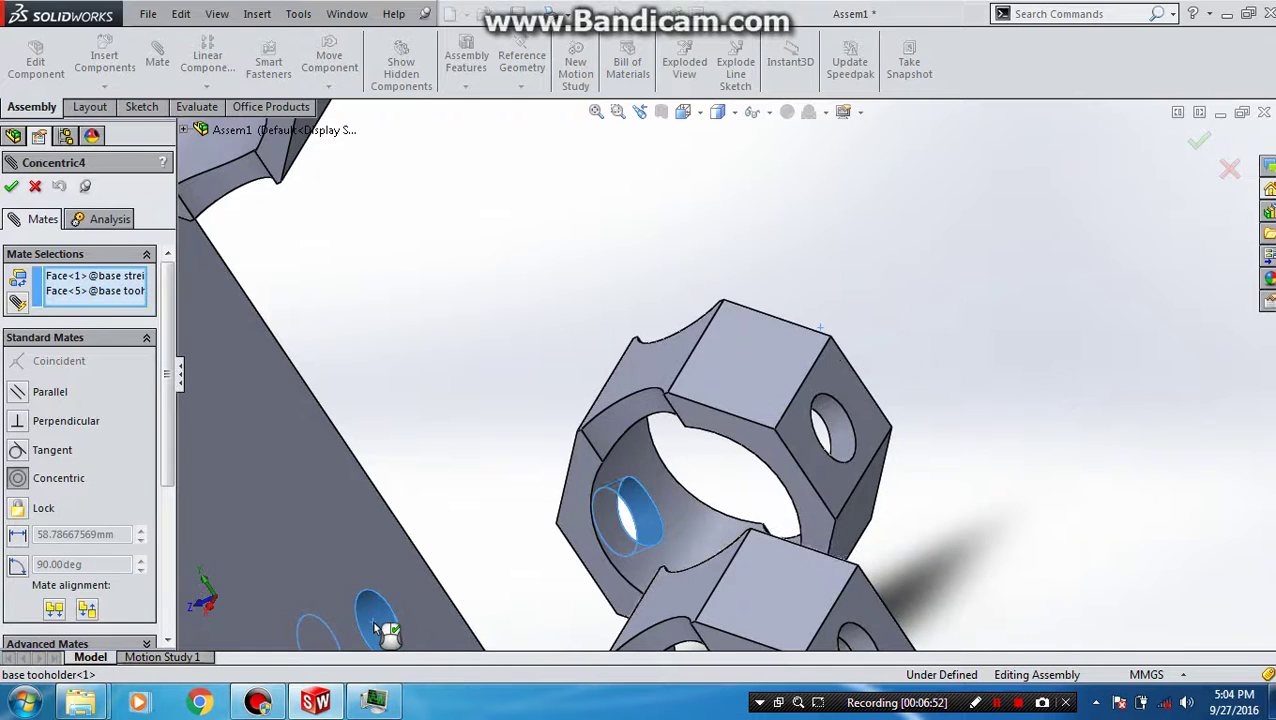
{"action": "left_click", "coordinate": [350, 607]}
{"action": "scroll", "coordinate": [467, 506], "scroll_direction": "up", "scroll_amount": 5}
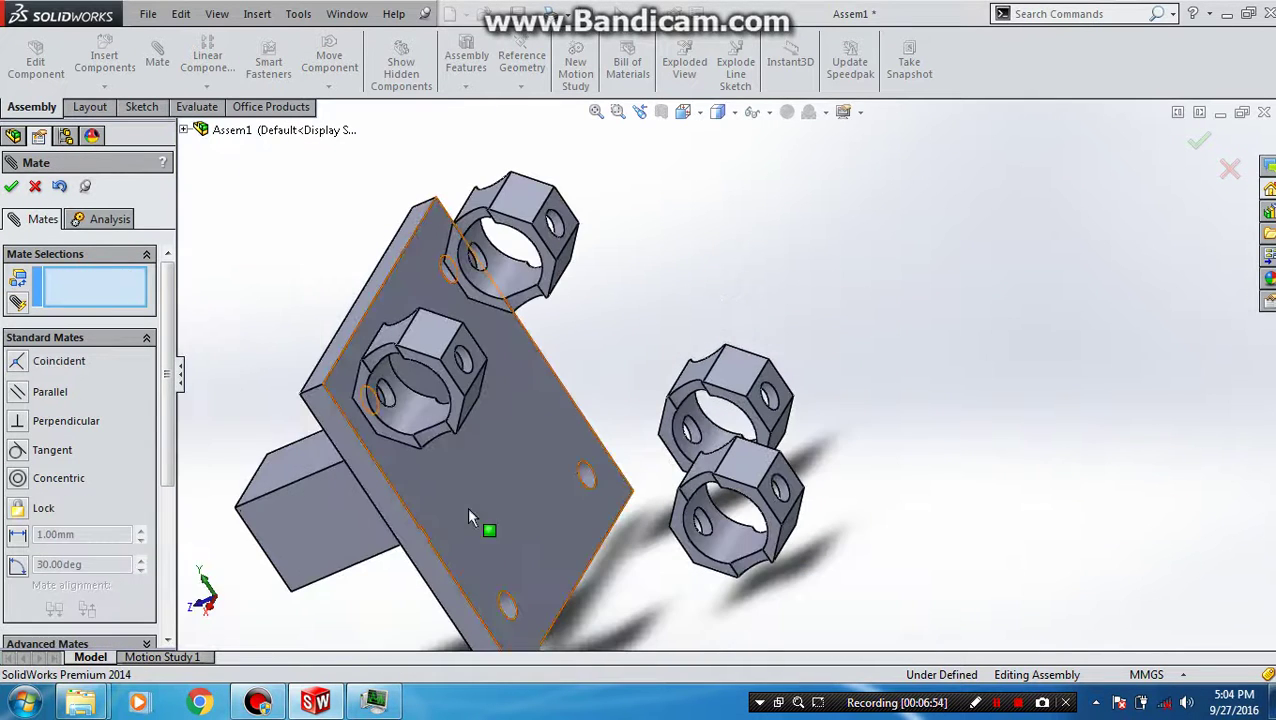
{"action": "middle_click_drag", "start_coordinate": [445, 470], "coordinate": [455, 474]}
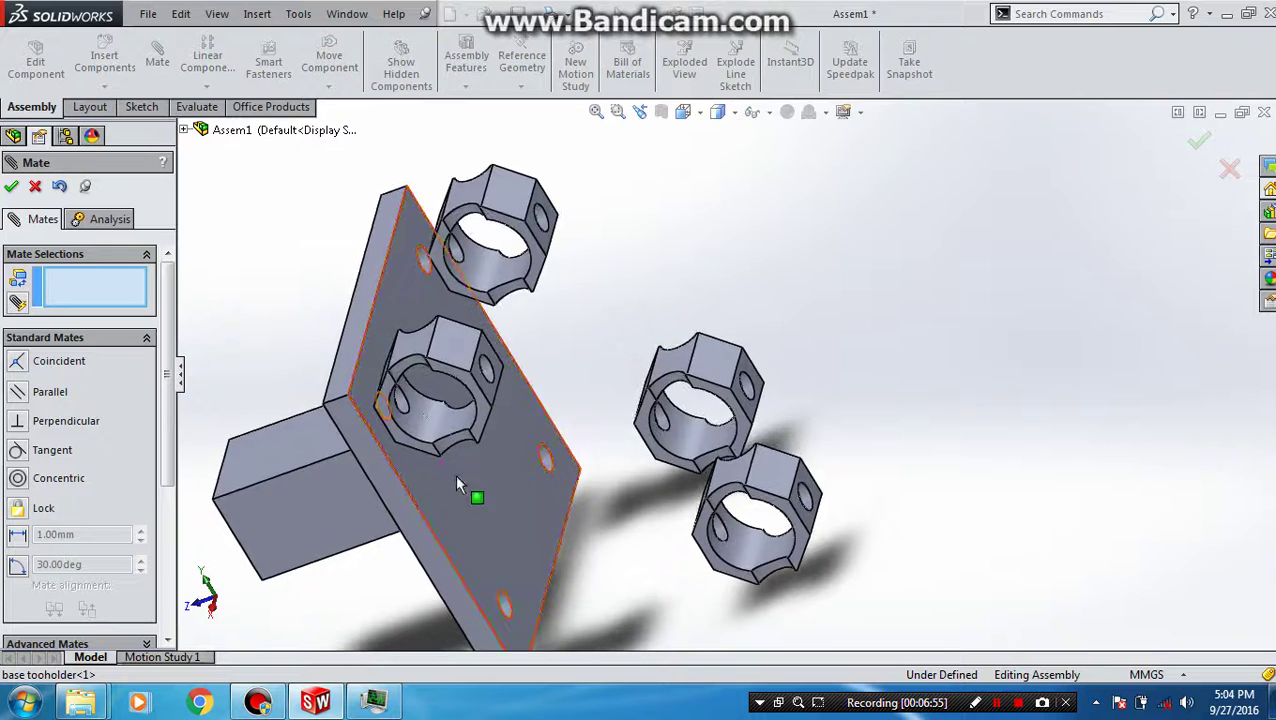
{"action": "scroll", "coordinate": [424, 418], "scroll_direction": "up", "scroll_amount": 2}
{"action": "scroll", "coordinate": [421, 406], "scroll_direction": "down", "scroll_amount": 2}
{"action": "scroll", "coordinate": [430, 407], "scroll_direction": "down", "scroll_amount": 2}
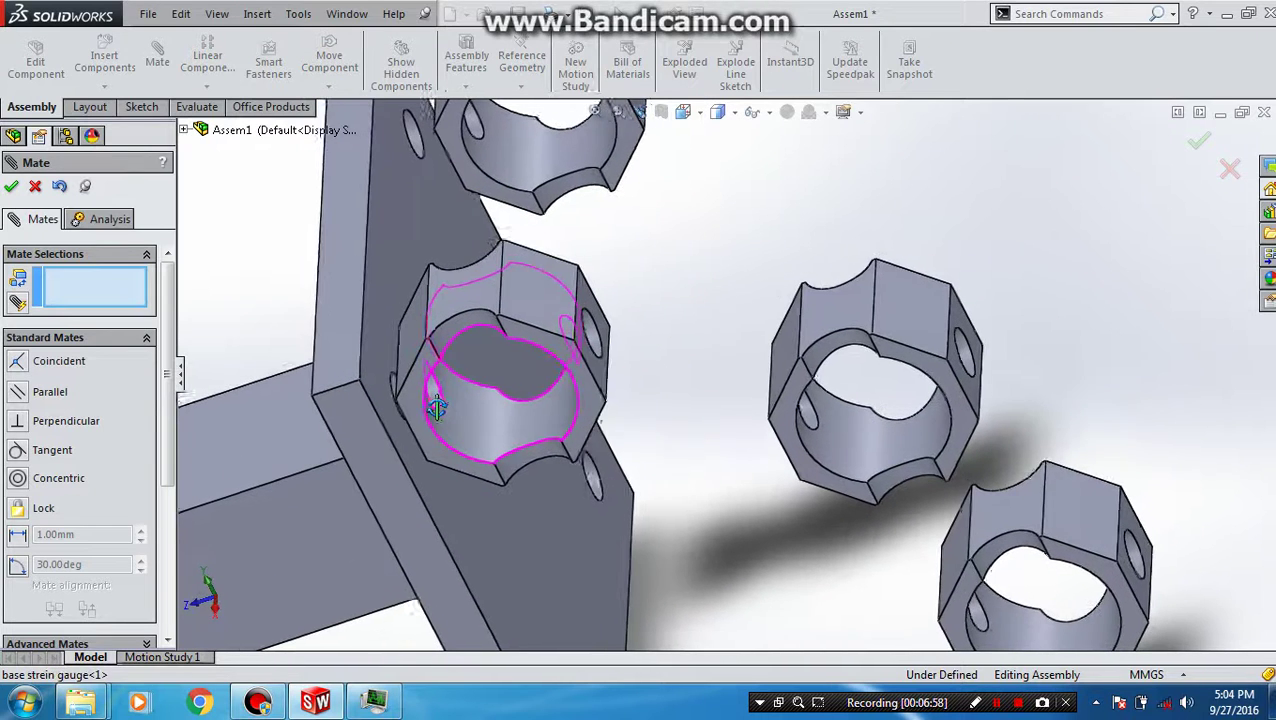
Make the first two rings' flat faces coincident with the base plate face.
{"action": "left_click_drag", "start_coordinate": [469, 416], "coordinate": [634, 356]}
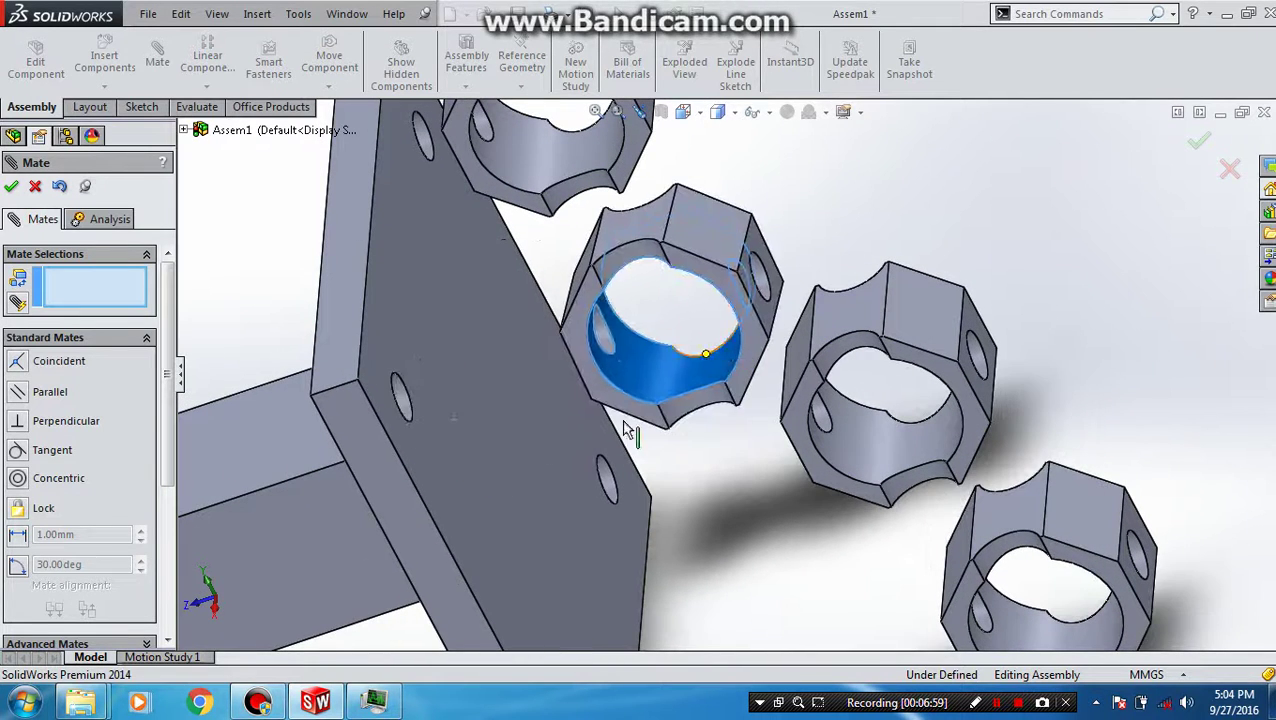
{"action": "left_click", "coordinate": [509, 456]}
{"action": "middle_click_drag", "start_coordinate": [491, 390], "coordinate": [533, 400]}
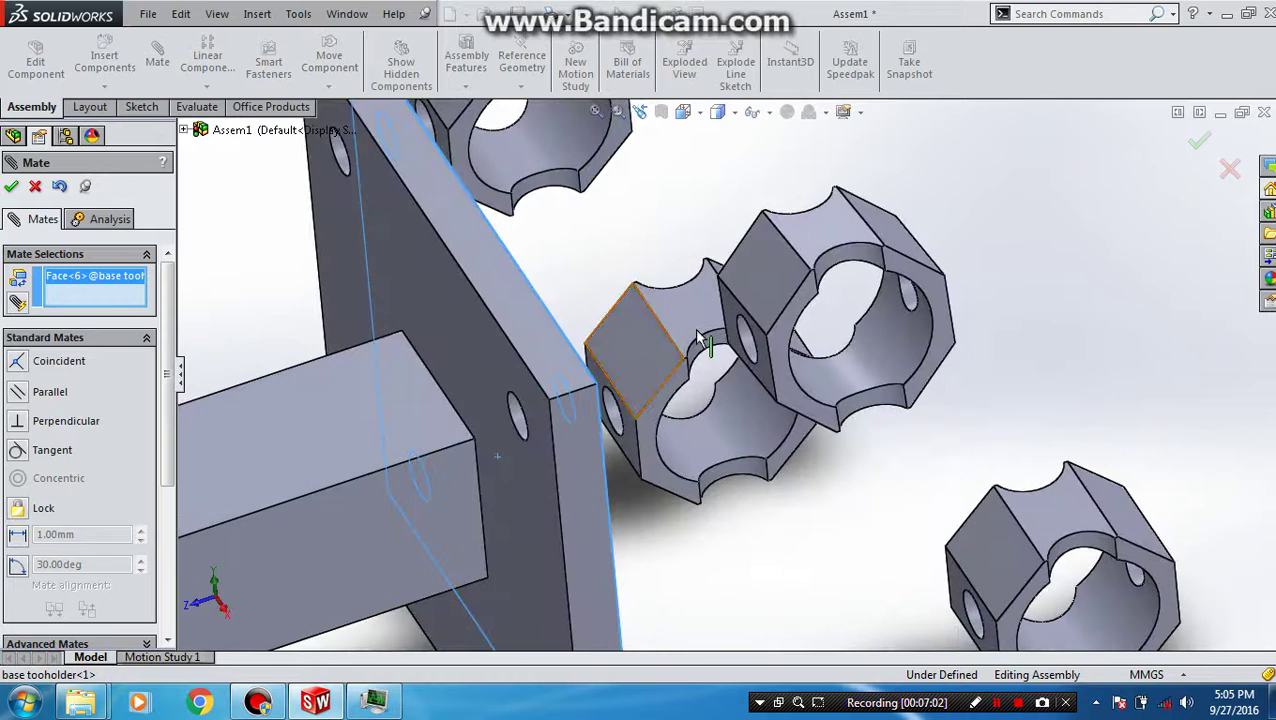
{"action": "left_click", "coordinate": [728, 323]}
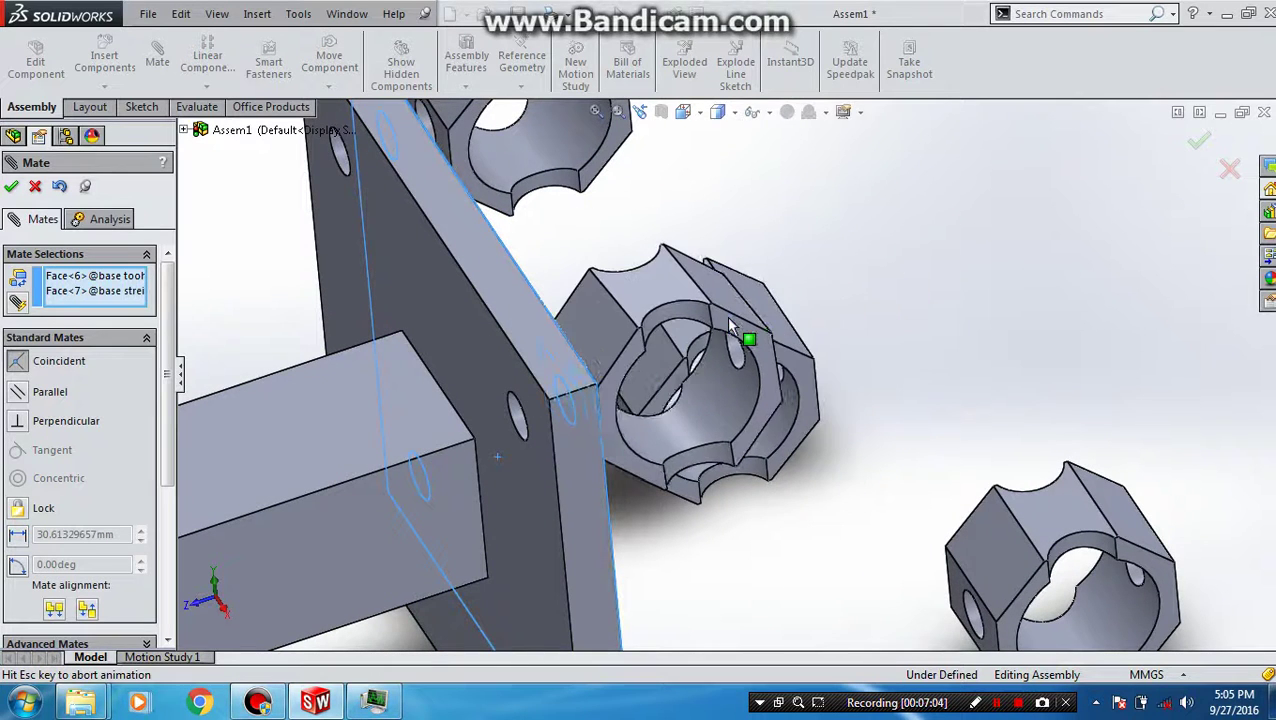
{"action": "key", "text": "Return"}
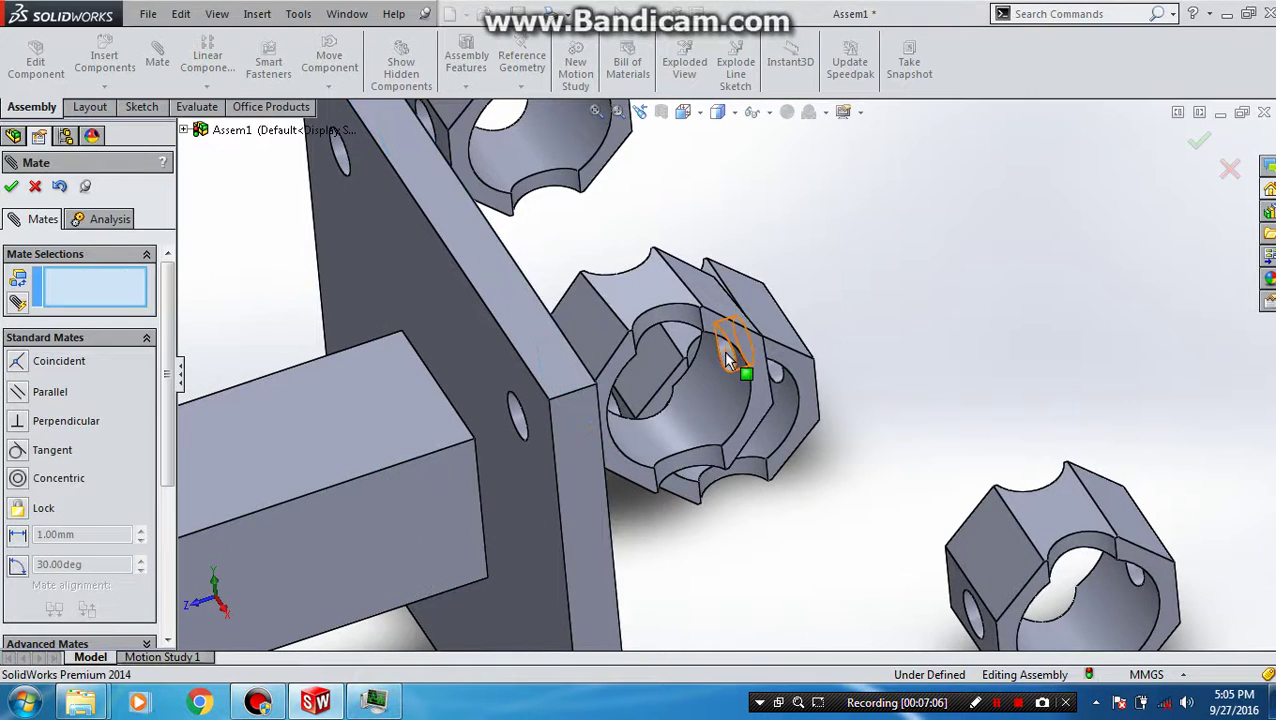
{"action": "middle_click_drag", "start_coordinate": [723, 350], "coordinate": [610, 270]}
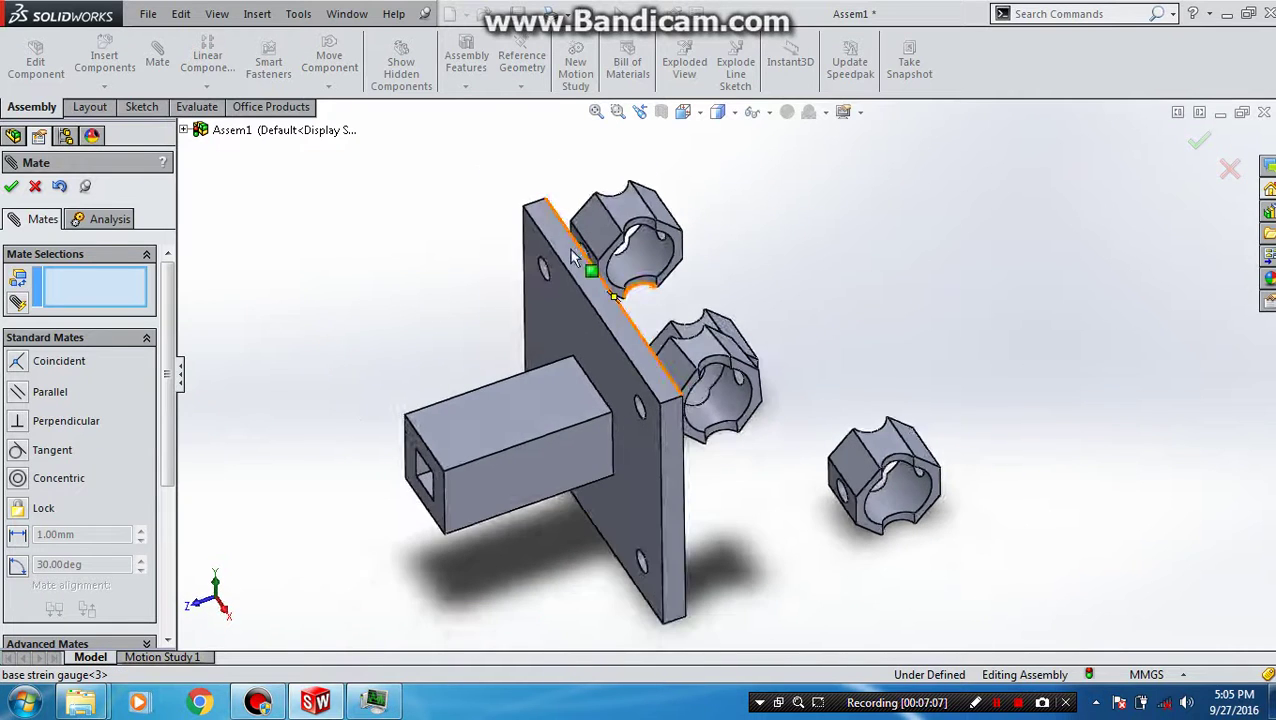
{"action": "scroll", "coordinate": [600, 268], "scroll_direction": "down", "scroll_amount": 3}
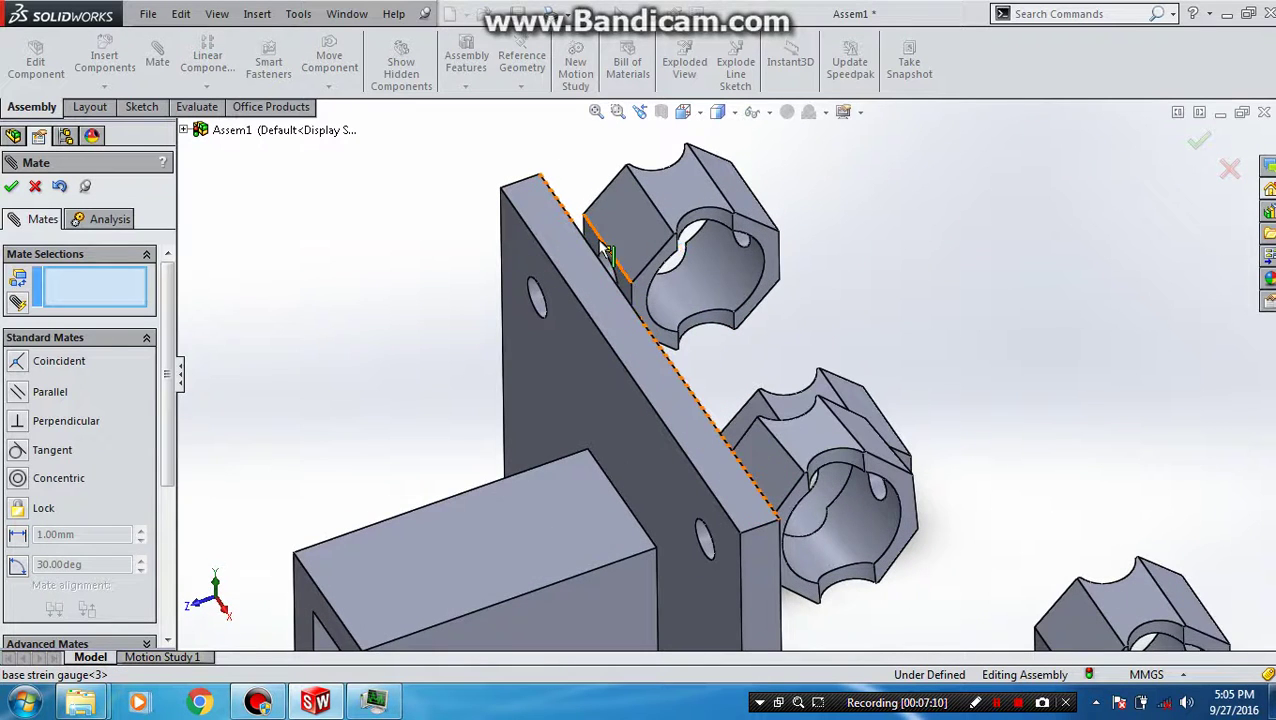
{"action": "left_click", "coordinate": [589, 237]}
{"action": "left_click", "coordinate": [604, 294]}
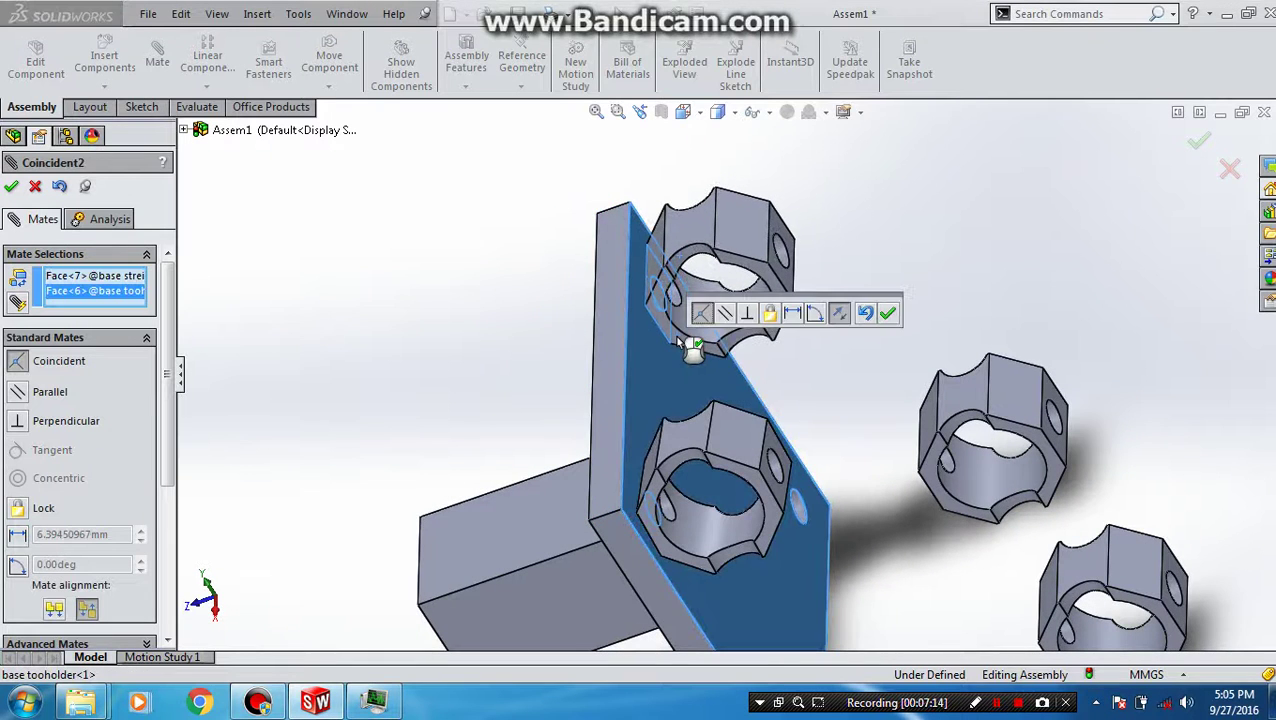
{"action": "key", "text": "Return"}
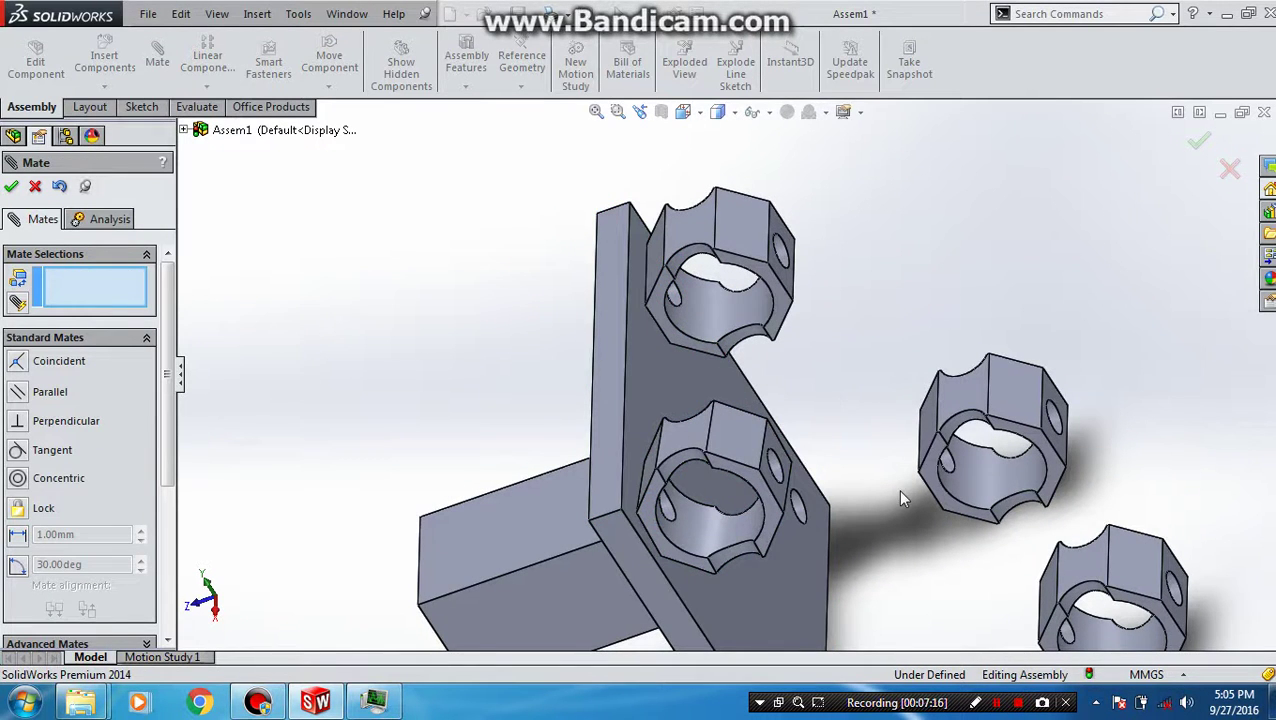
Seat the remaining two rings flush on the plate with coincident mates.
{"action": "mouse_move", "coordinate": [897, 488]}
{"action": "middle_mouse_down"}
{"action": "mouse_move", "coordinate": [940, 405]}
{"action": "mouse_move", "coordinate": [925, 478]}
{"action": "mouse_move", "coordinate": [955, 455]}
{"action": "middle_mouse_up"}
{"action": "left_click", "coordinate": [897, 467]}
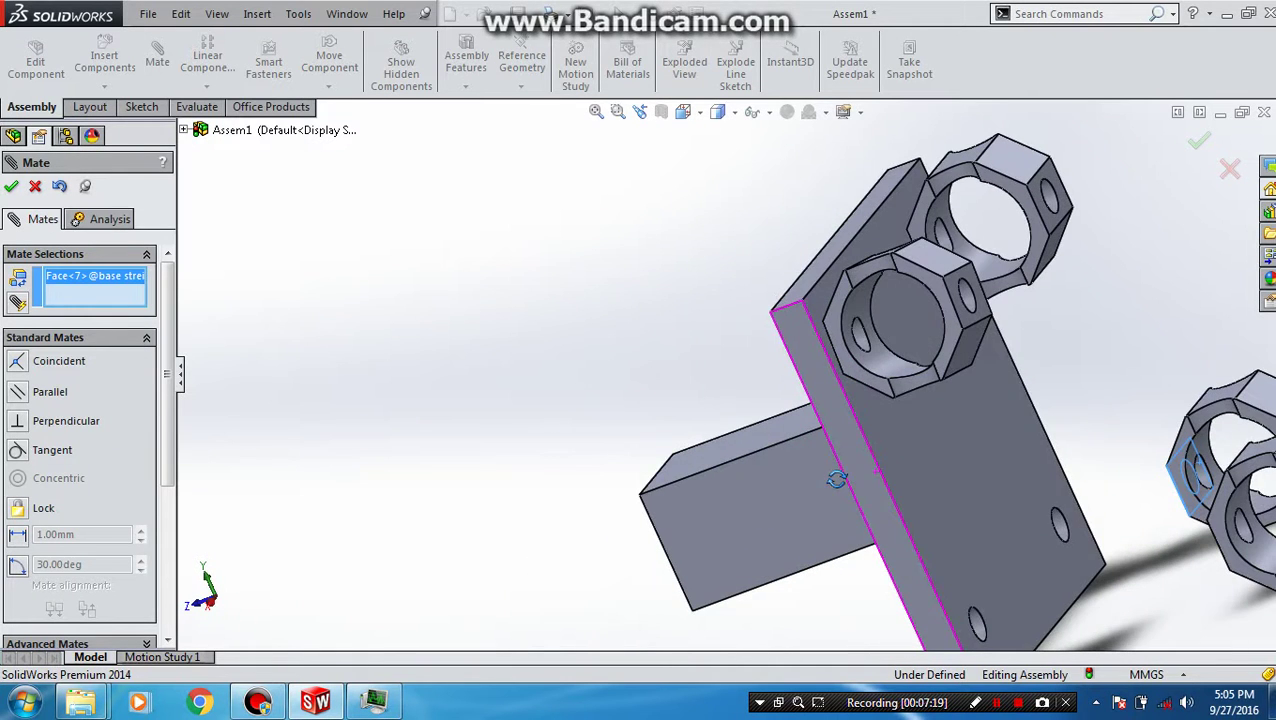
{"action": "left_click", "coordinate": [955, 455]}
{"action": "key", "text": "Return"}
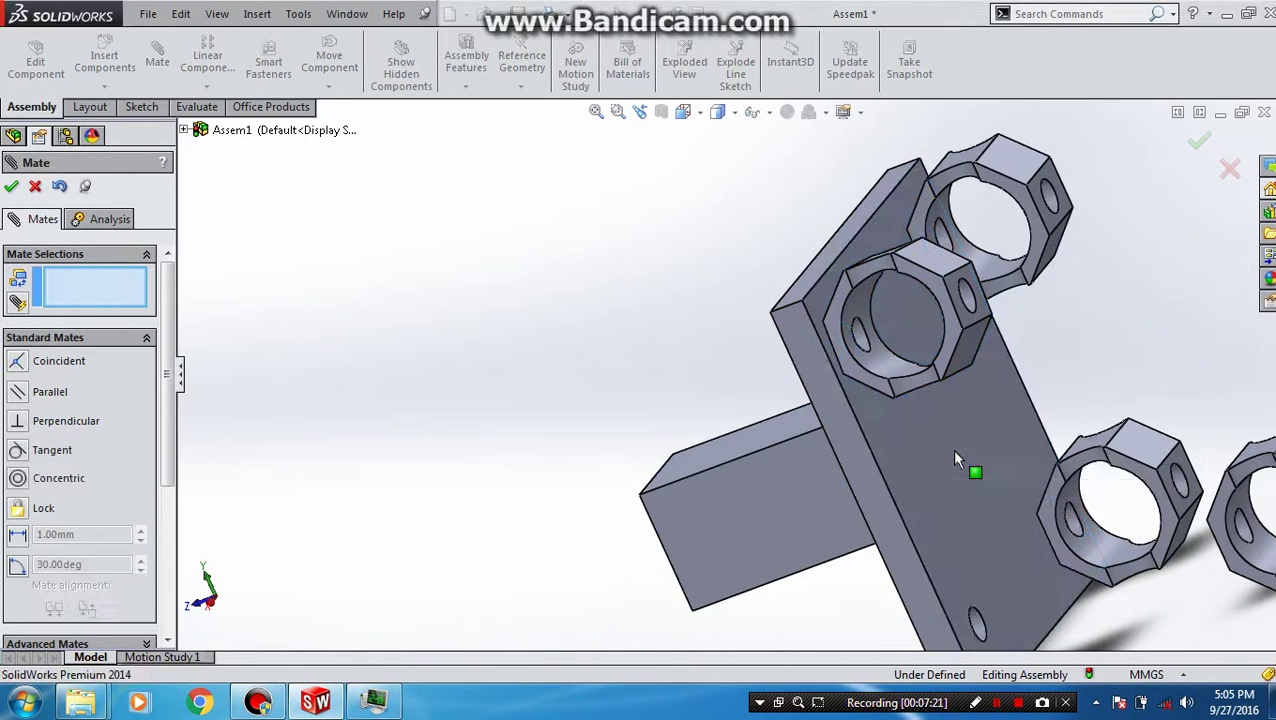
{"action": "middle_click_drag", "start_coordinate": [955, 458], "coordinate": [1014, 462]}
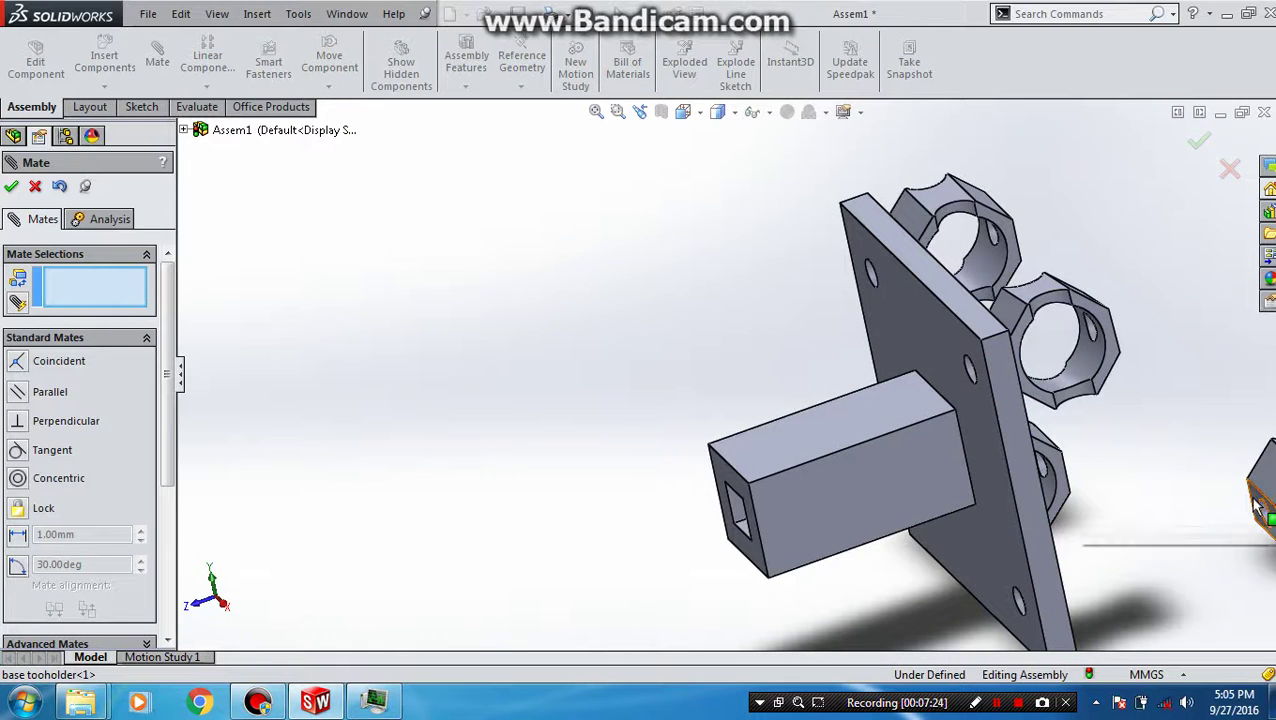
{"action": "left_click", "coordinate": [1253, 501]}
{"action": "middle_click_drag", "start_coordinate": [1068, 495], "coordinate": [960, 480]}
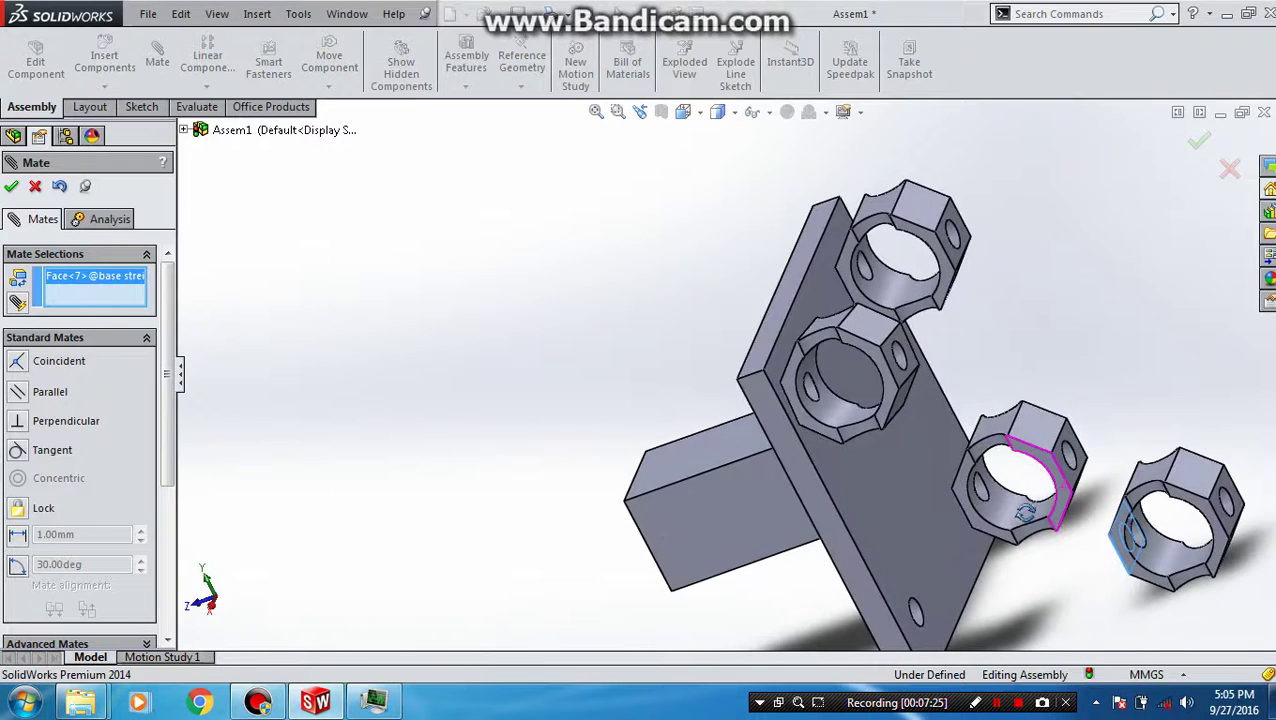
{"action": "left_click", "coordinate": [910, 505]}
{"action": "key", "text": "Return"}
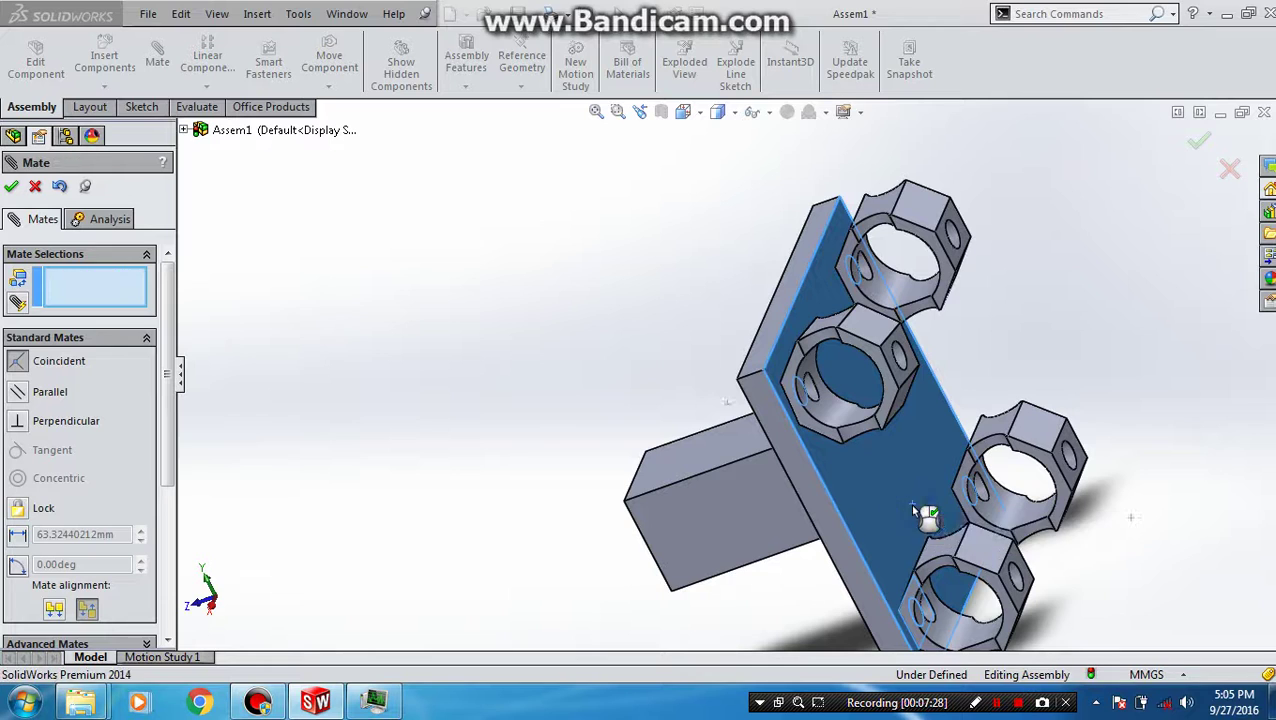
Mate a strain-gauge ring face parallel to the base plate's edge face.
{"action": "scroll", "coordinate": [792, 417], "scroll_direction": "down", "scroll_amount": 2}
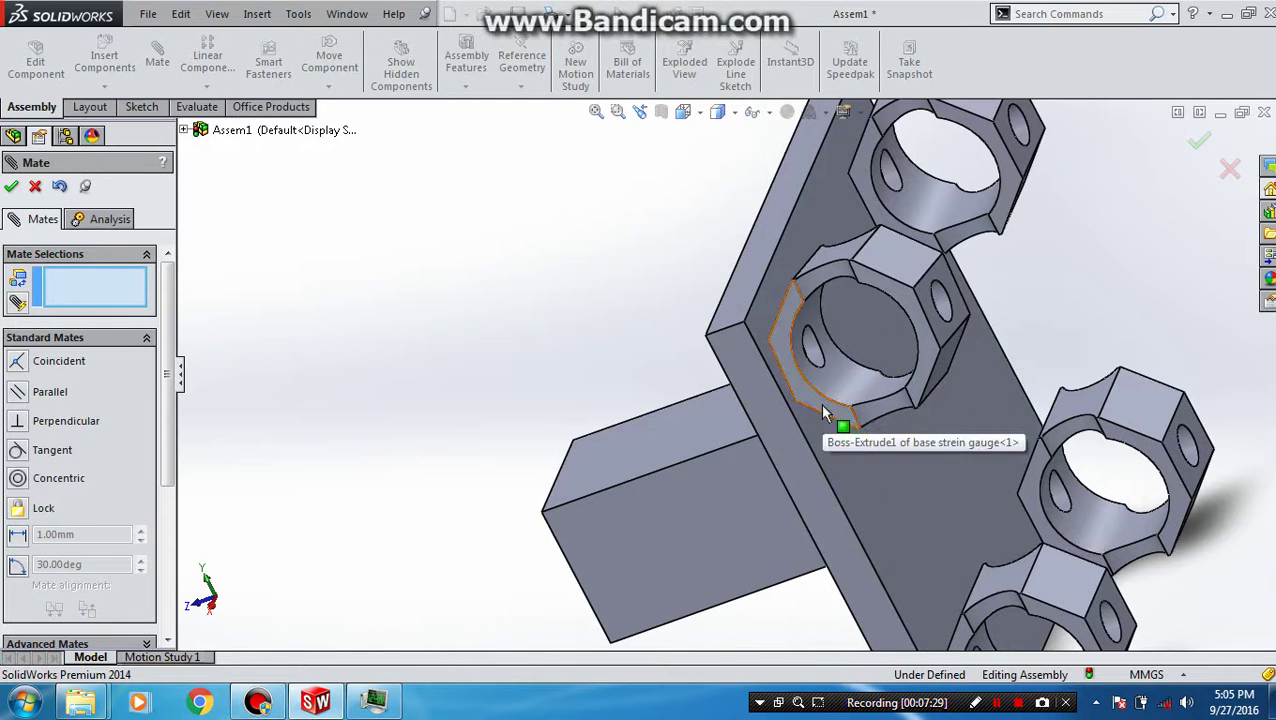
{"action": "left_click", "coordinate": [799, 434]}
{"action": "left_click", "coordinate": [772, 440]}
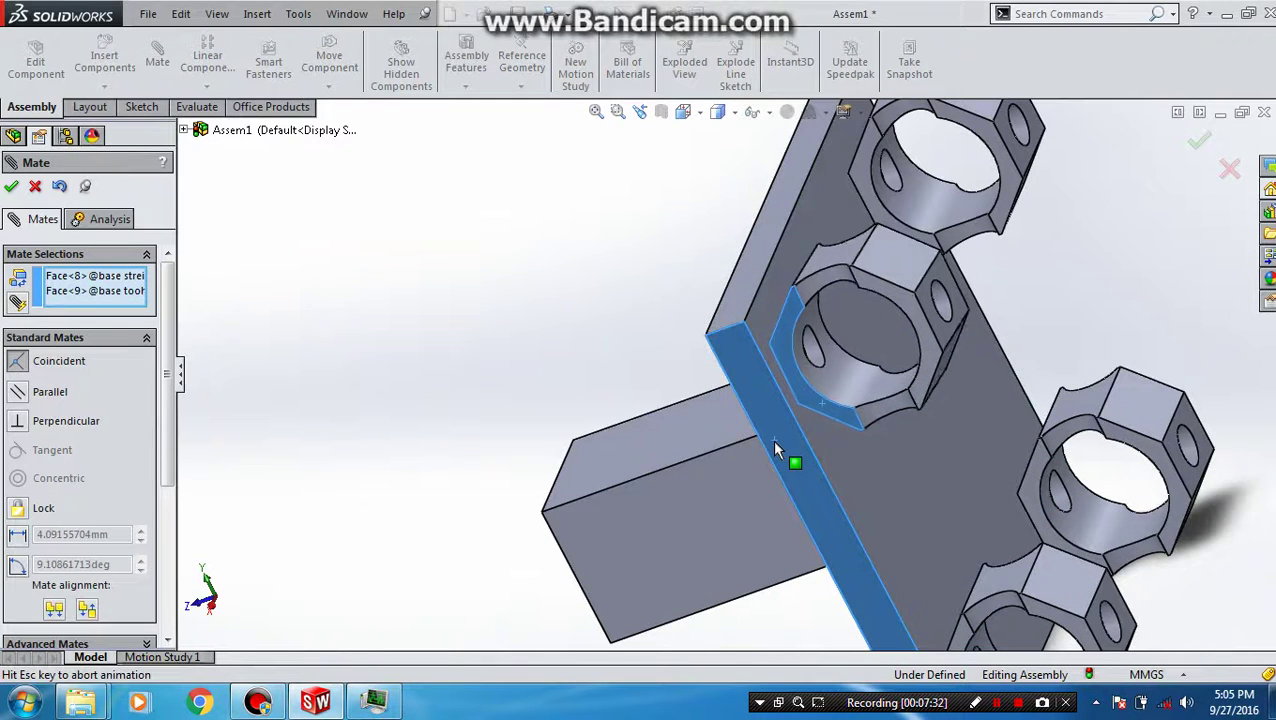
{"action": "key", "text": "Return"}
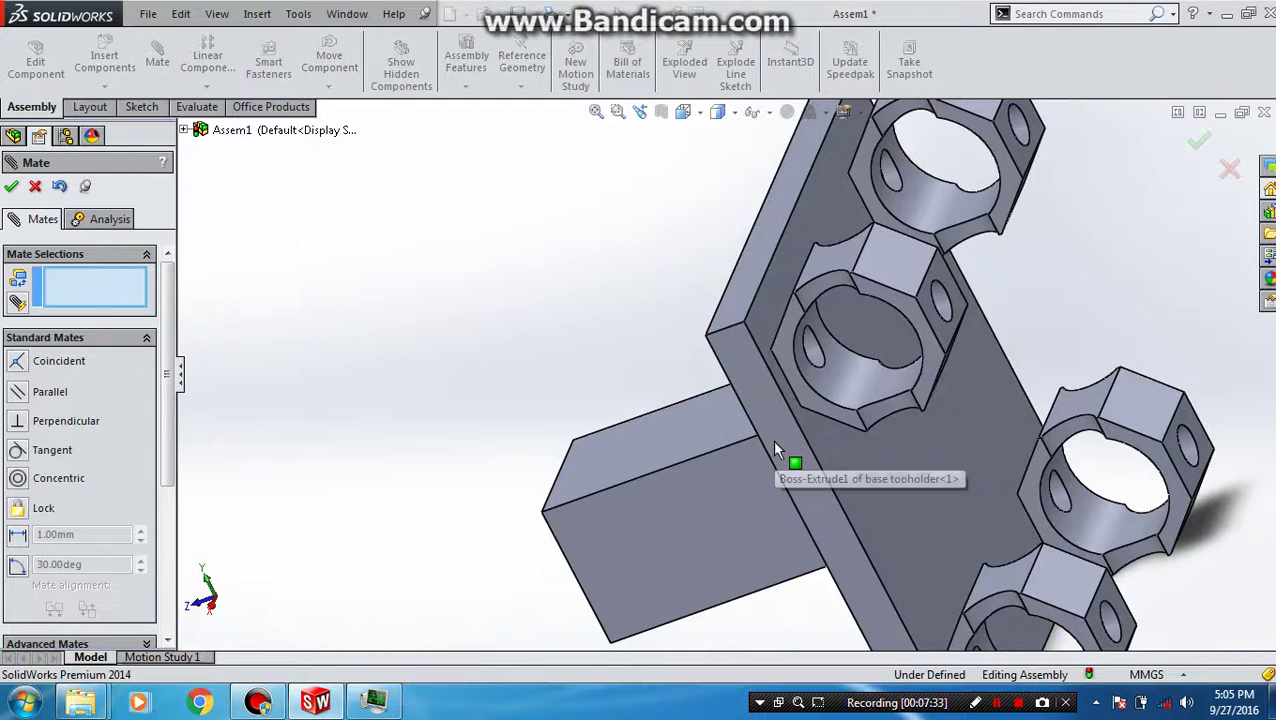
Make the lower and upper rings' flat side faces coincident.
{"action": "scroll", "coordinate": [800, 478], "scroll_direction": "up", "scroll_amount": 3}
{"action": "scroll", "coordinate": [800, 478], "scroll_direction": "down", "scroll_amount": 2}
{"action": "scroll", "coordinate": [847, 526], "scroll_direction": "down", "scroll_amount": 2}
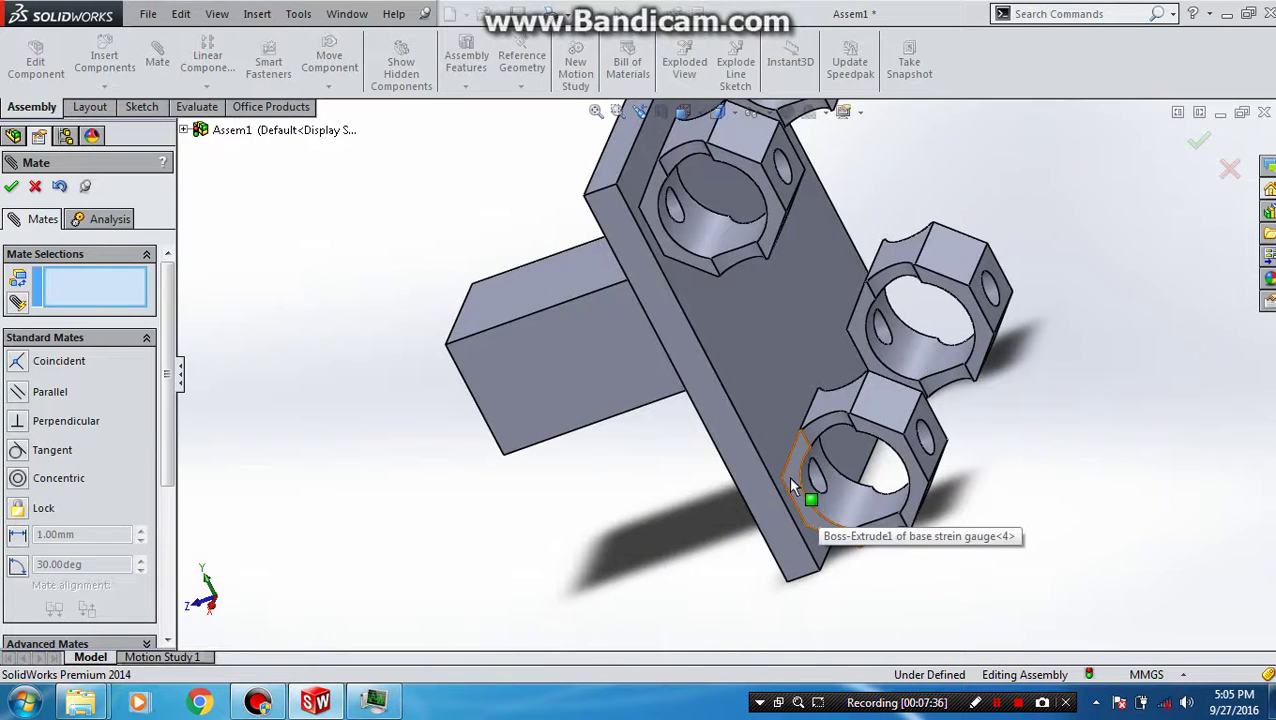
{"action": "left_click", "coordinate": [805, 485]}
{"action": "left_click", "coordinate": [698, 268]}
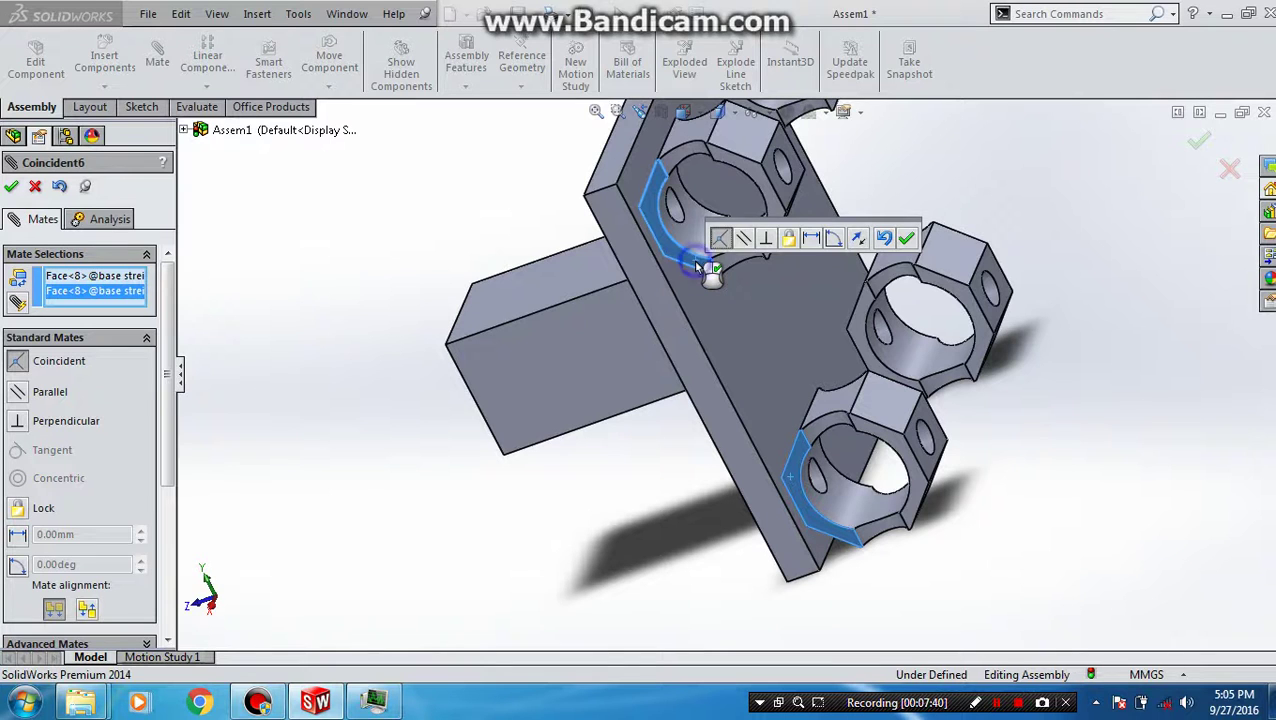
{"action": "left_click", "coordinate": [906, 237]}
Mate the next ring and the right-hand ring parallel to the base plate's edge faces.
{"action": "left_click", "coordinate": [855, 333]}
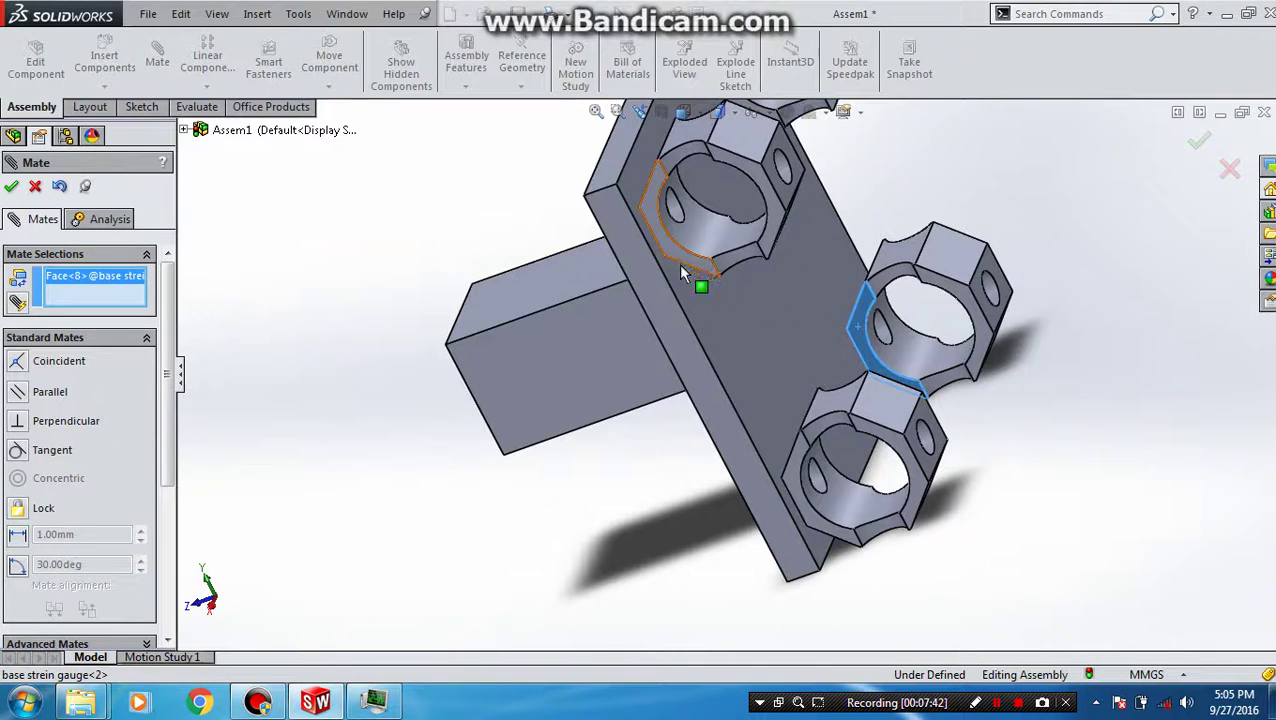
{"action": "left_click", "coordinate": [655, 284]}
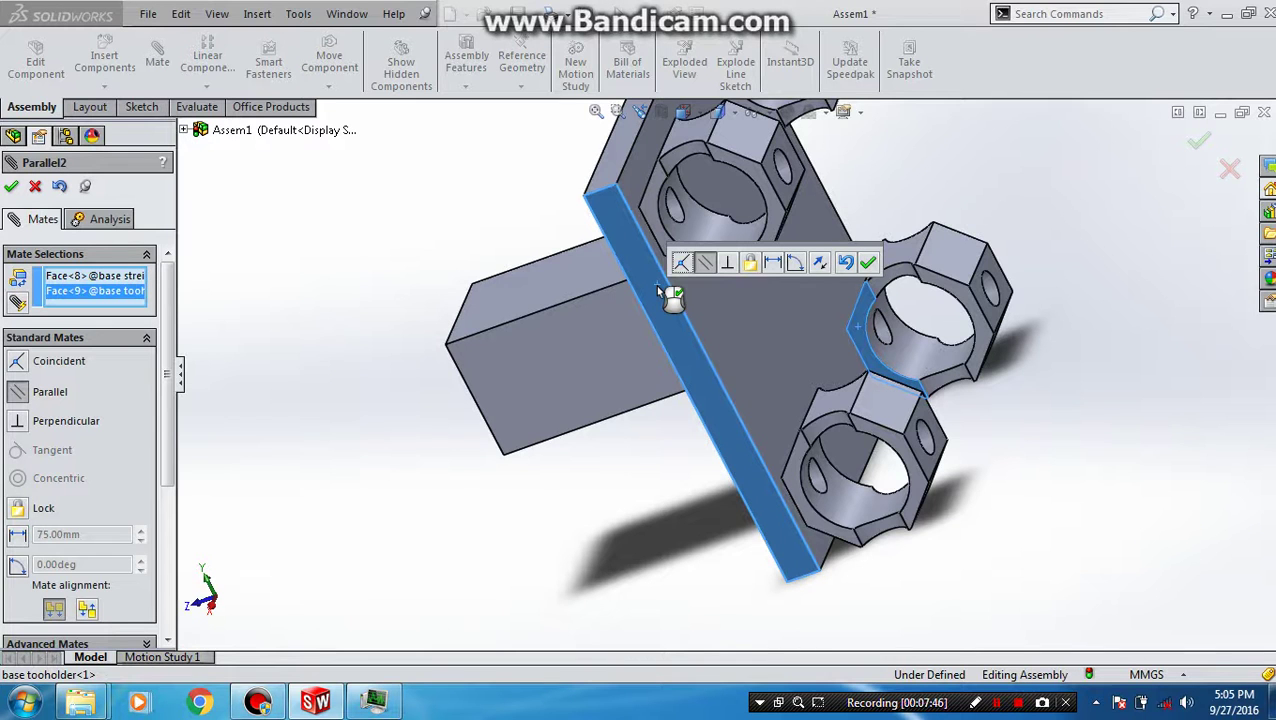
{"action": "key", "text": "Return"}
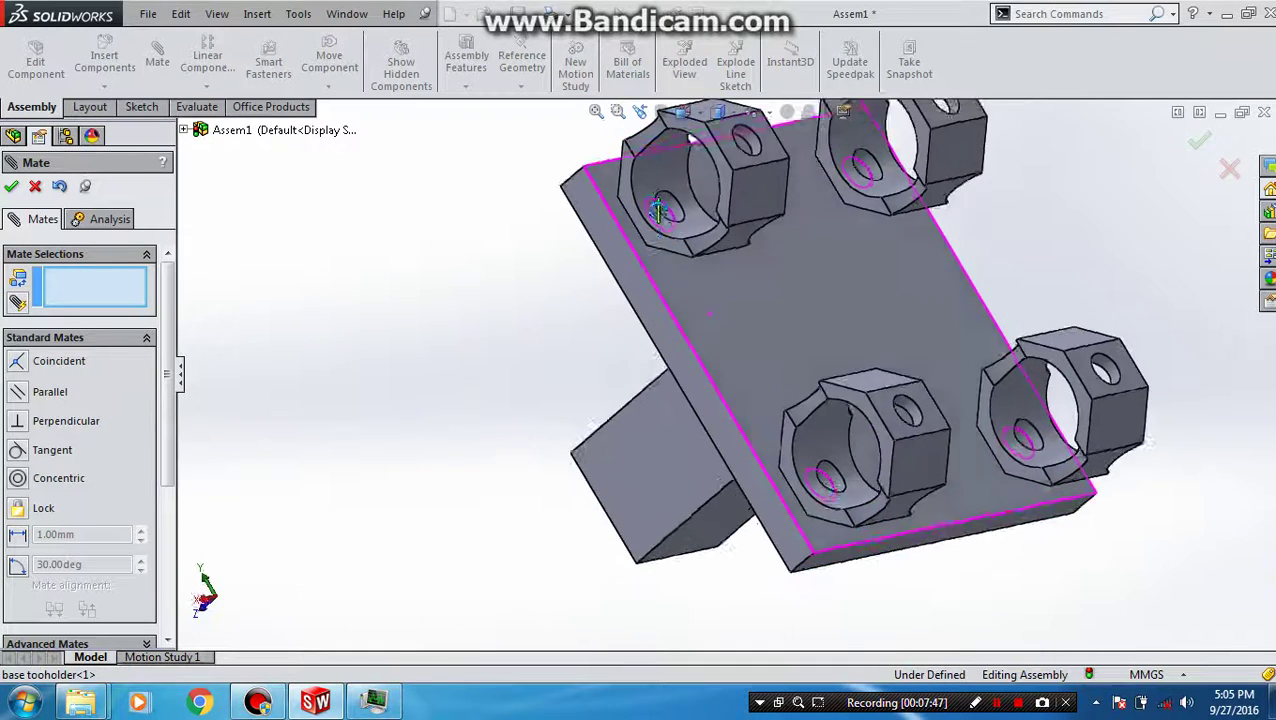
{"action": "mouse_move", "coordinate": [660, 210]}
{"action": "middle_mouse_down"}
{"action": "mouse_move", "coordinate": [524, 87]}
{"action": "mouse_move", "coordinate": [800, 290]}
{"action": "middle_mouse_up"}
{"action": "left_click_drag", "start_coordinate": [985, 290], "coordinate": [1012, 370]}
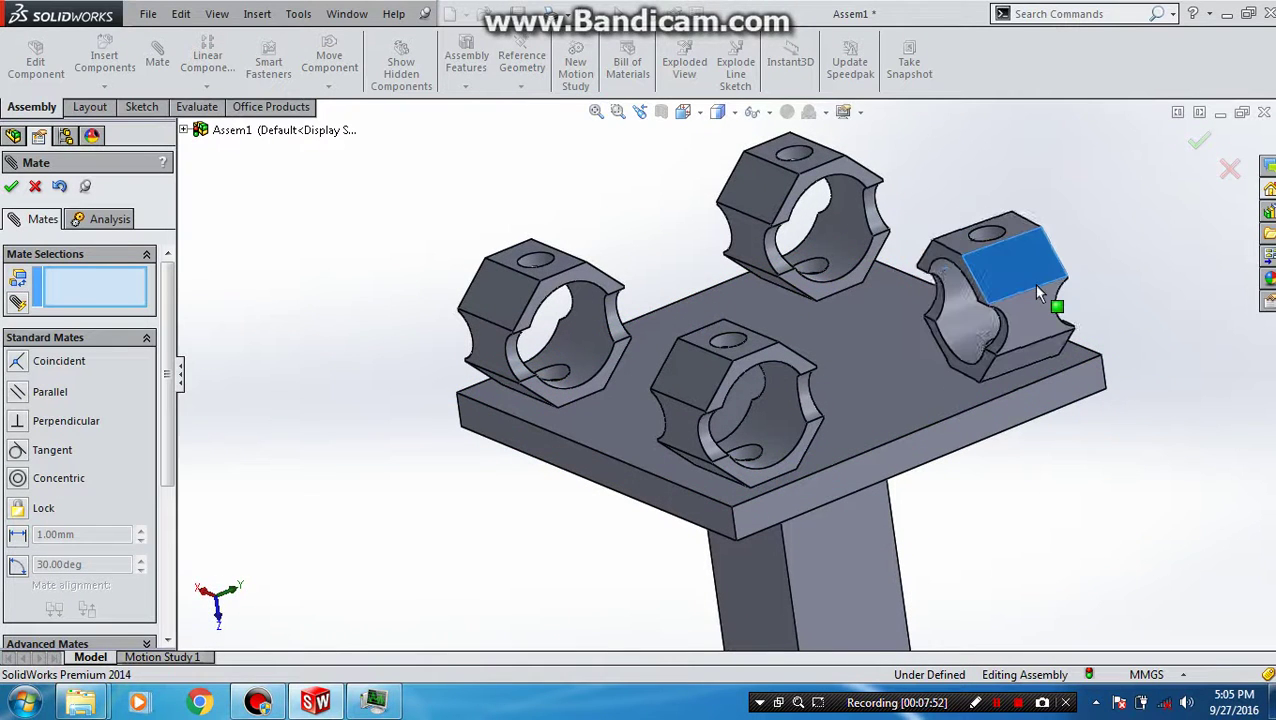
{"action": "left_click", "coordinate": [984, 367]}
{"action": "left_click", "coordinate": [989, 422]}
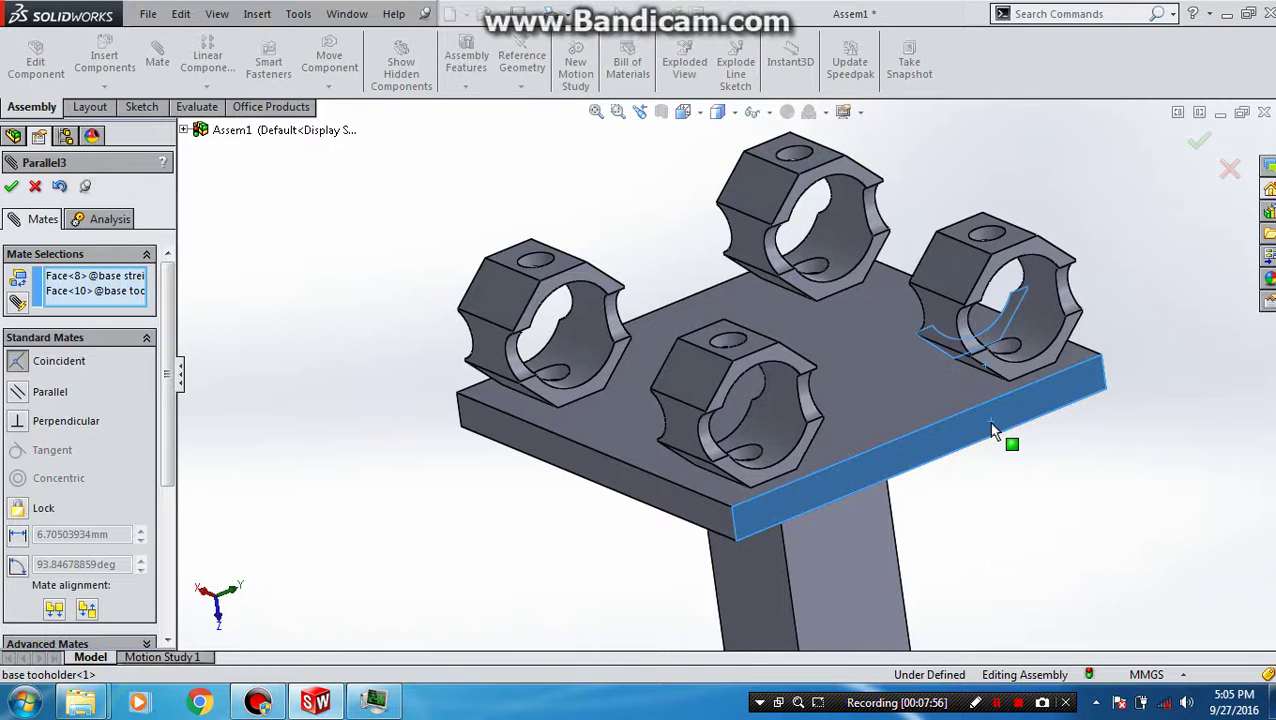
{"action": "right_click", "coordinate": [991, 427]}
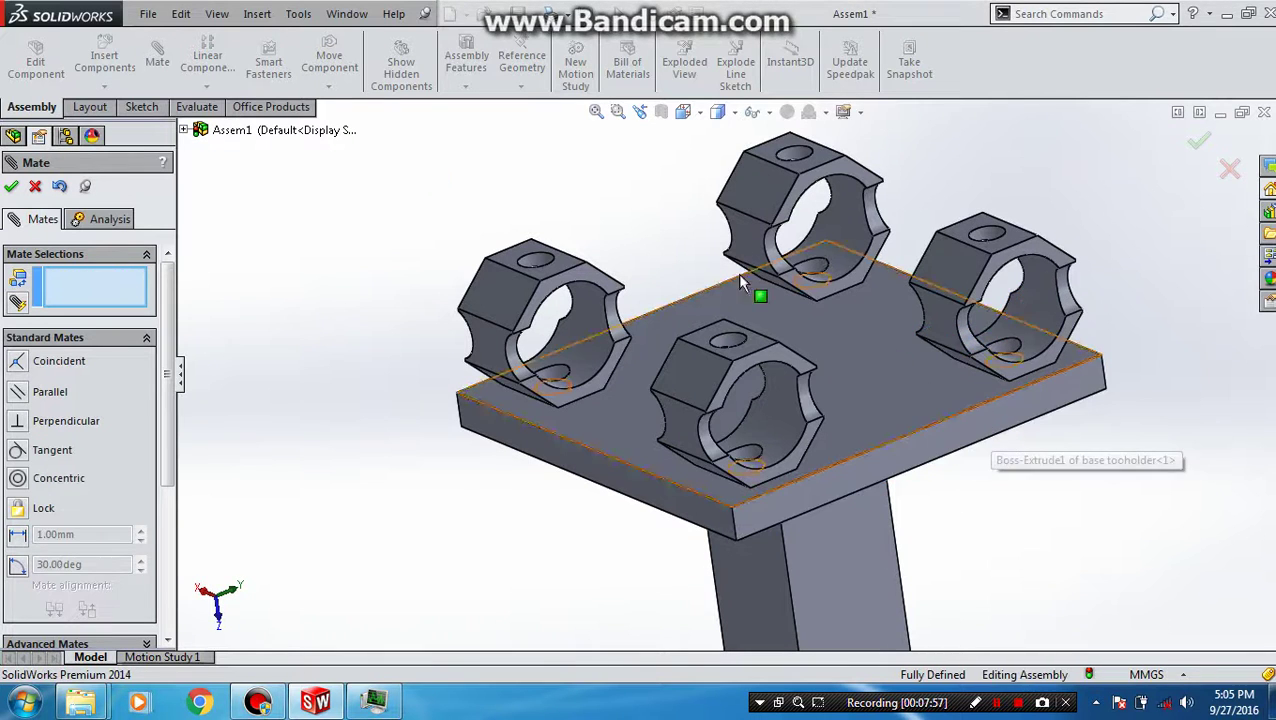
Close the mate command and check the rings from top, bottom and isometric front views.
{"action": "key", "text": "Escape"}
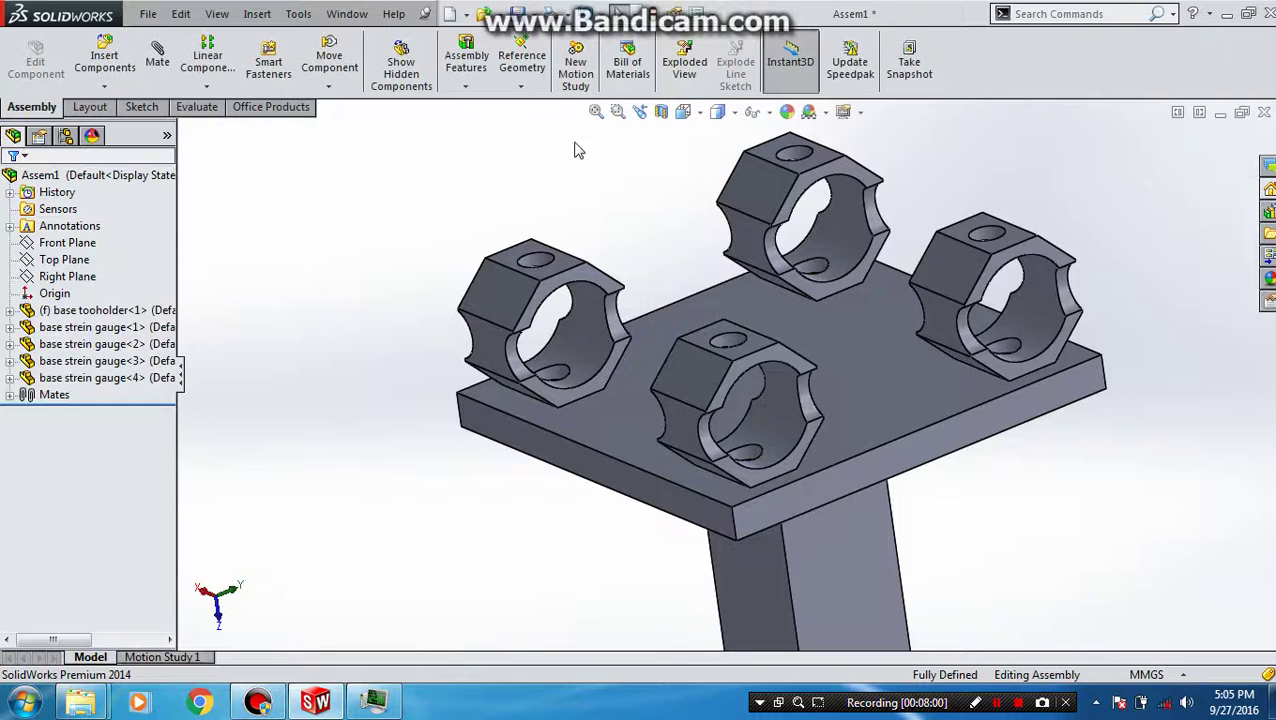
{"action": "left_click", "coordinate": [683, 112]}
{"action": "left_click", "coordinate": [681, 114]}
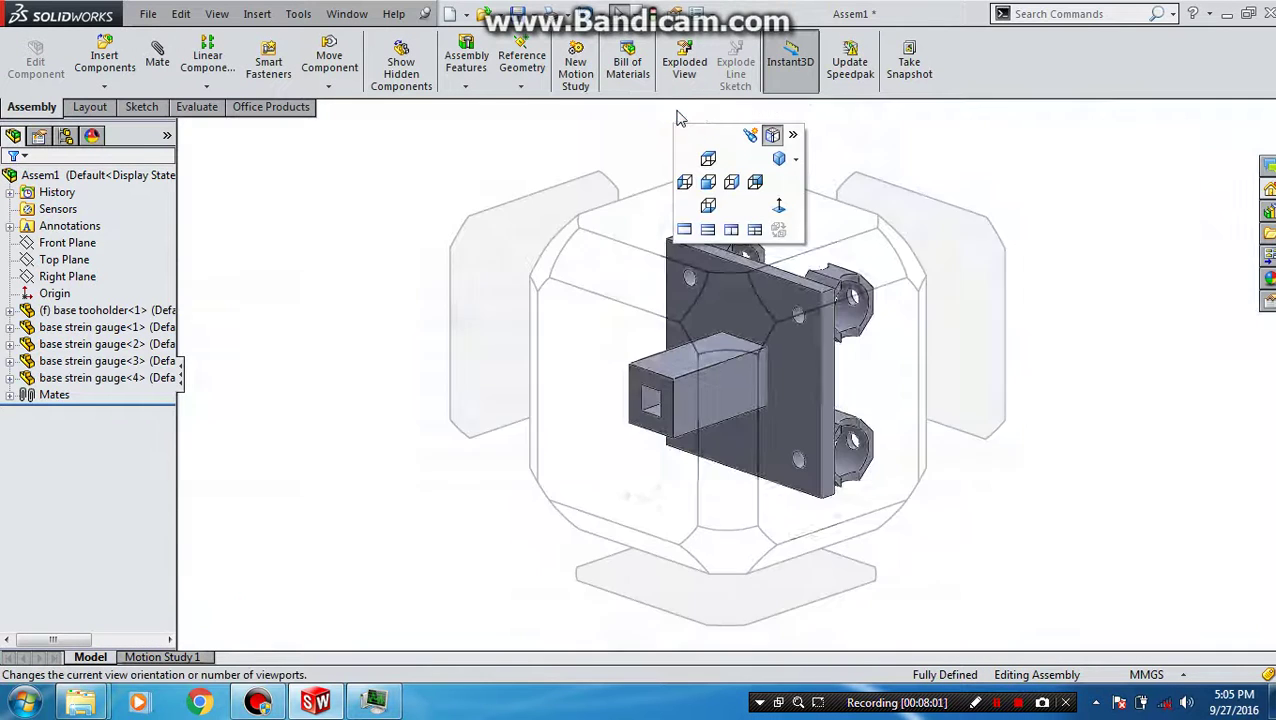
{"action": "left_click", "coordinate": [916, 262]}
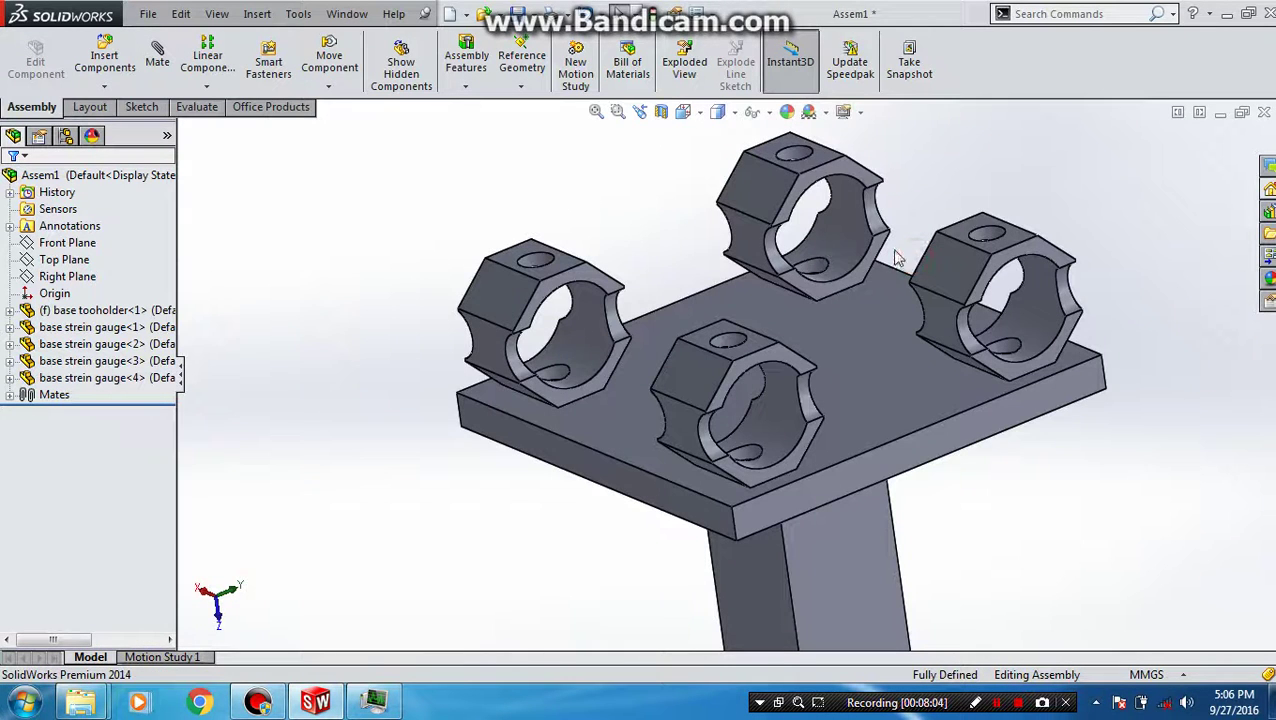
{"action": "left_click", "coordinate": [683, 112]}
{"action": "left_click", "coordinate": [757, 197]}
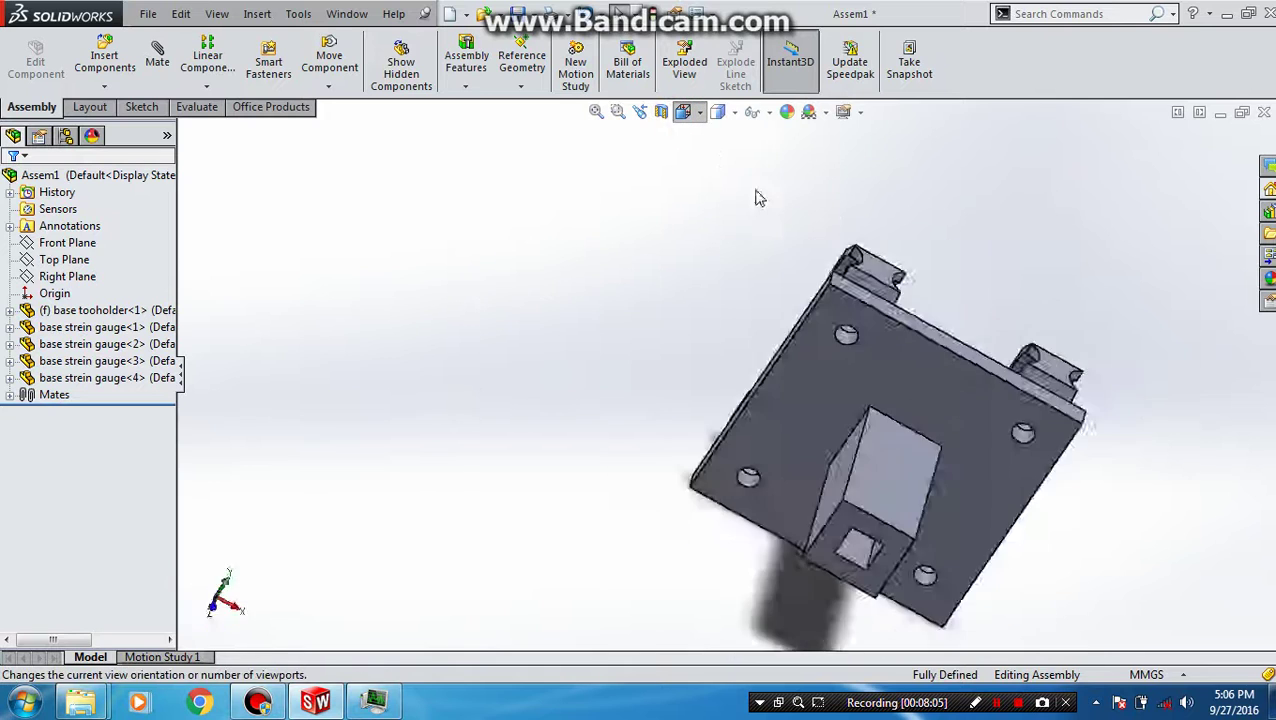
{"action": "left_click", "coordinate": [683, 112]}
{"action": "left_click", "coordinate": [907, 268]}
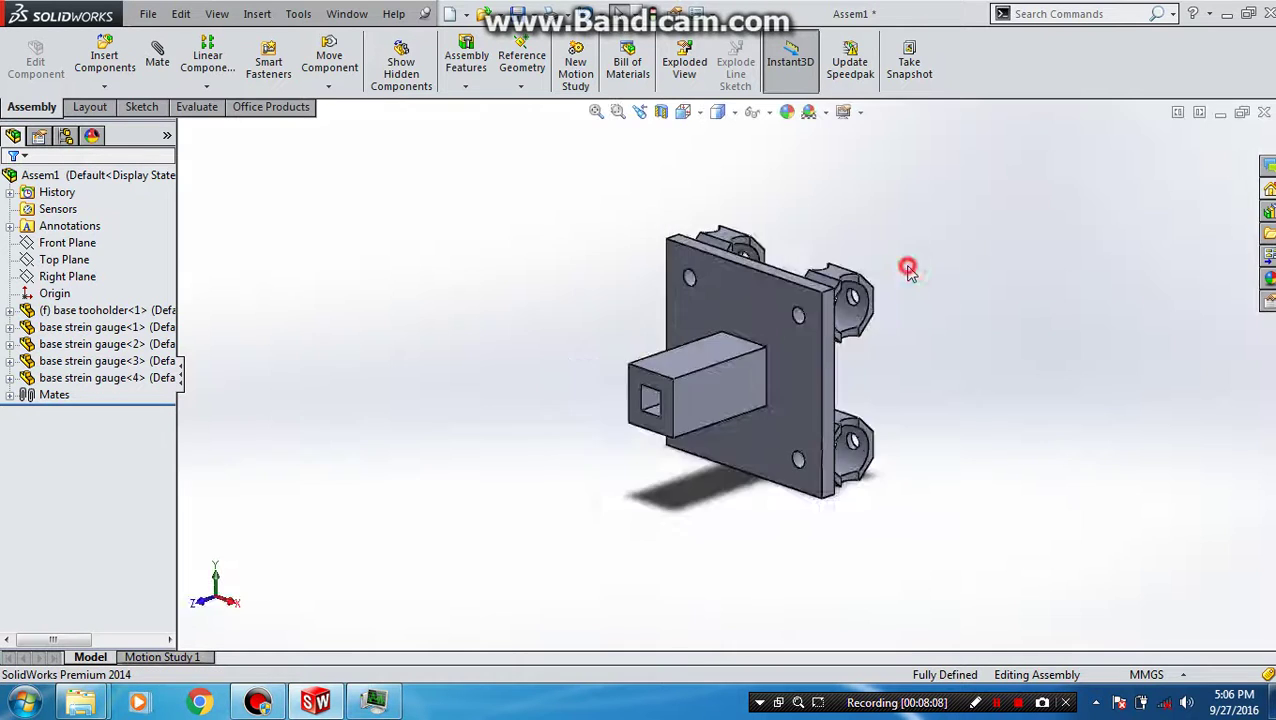
Insert the kedudukan mata pahat part to the right of the holder and select it.
{"action": "left_click", "coordinate": [105, 58]}
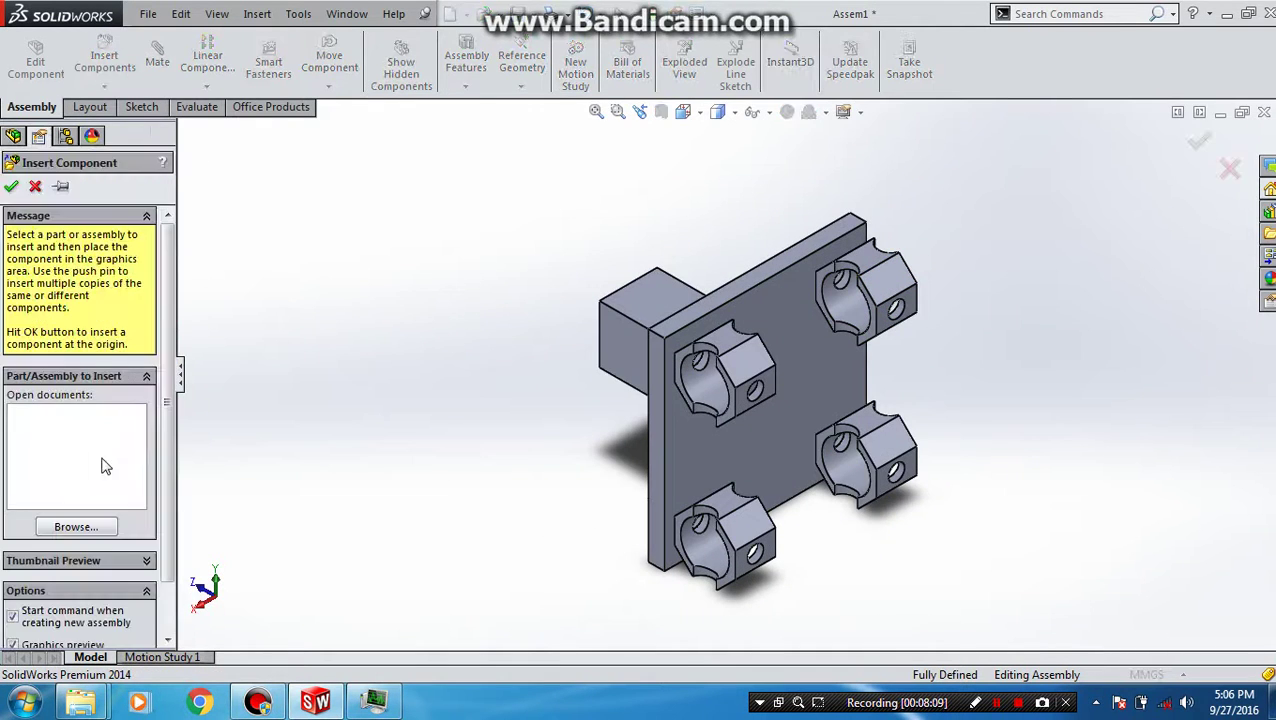
{"action": "left_click", "coordinate": [100, 528]}
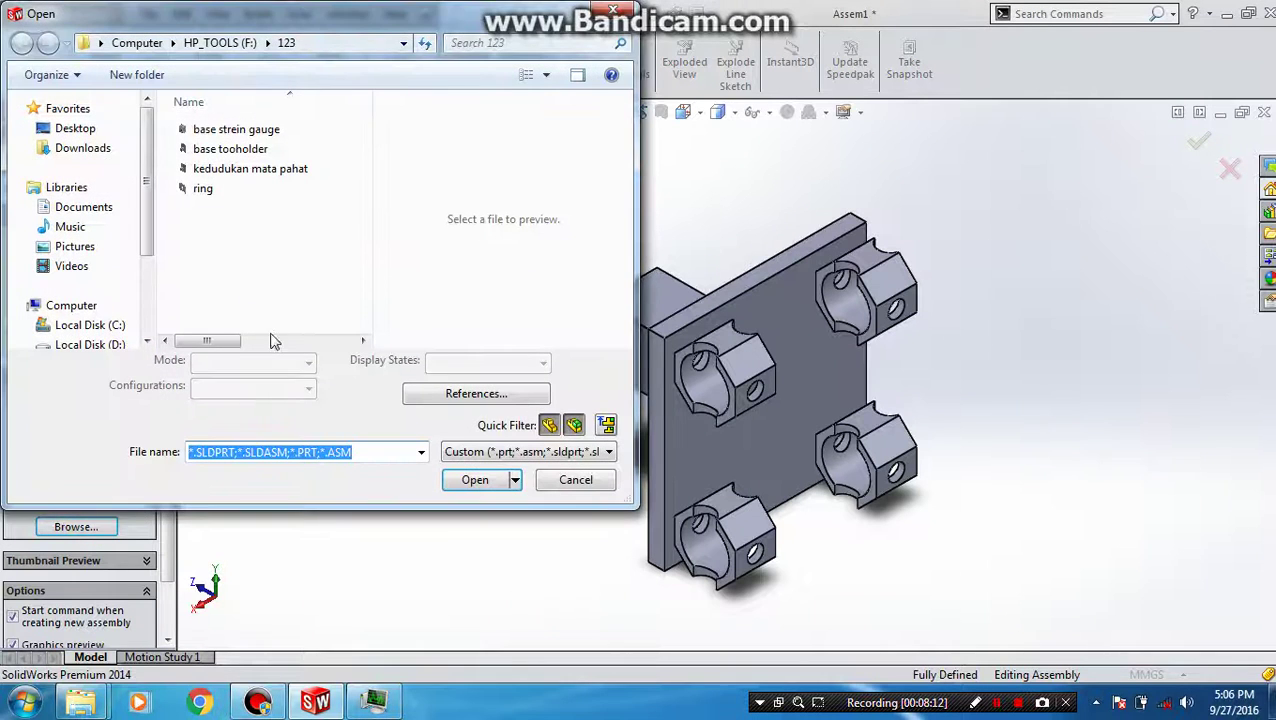
{"action": "left_click", "coordinate": [226, 168]}
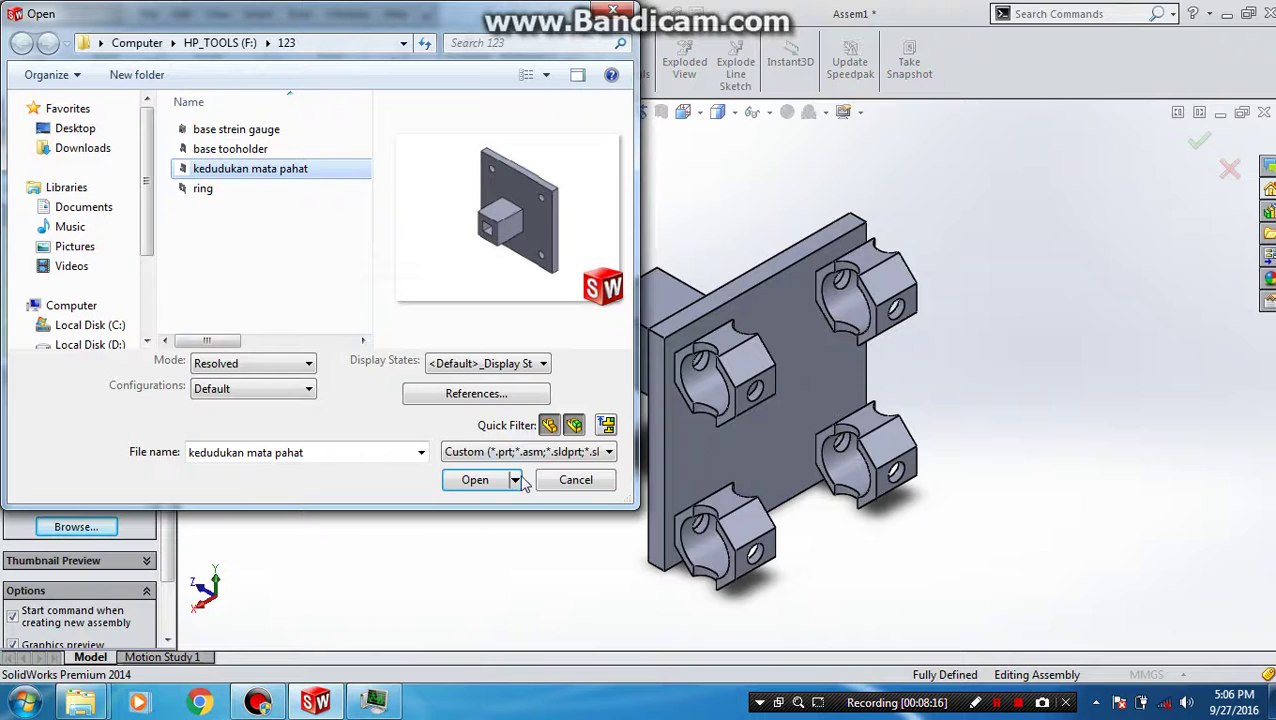
{"action": "left_click", "coordinate": [478, 481]}
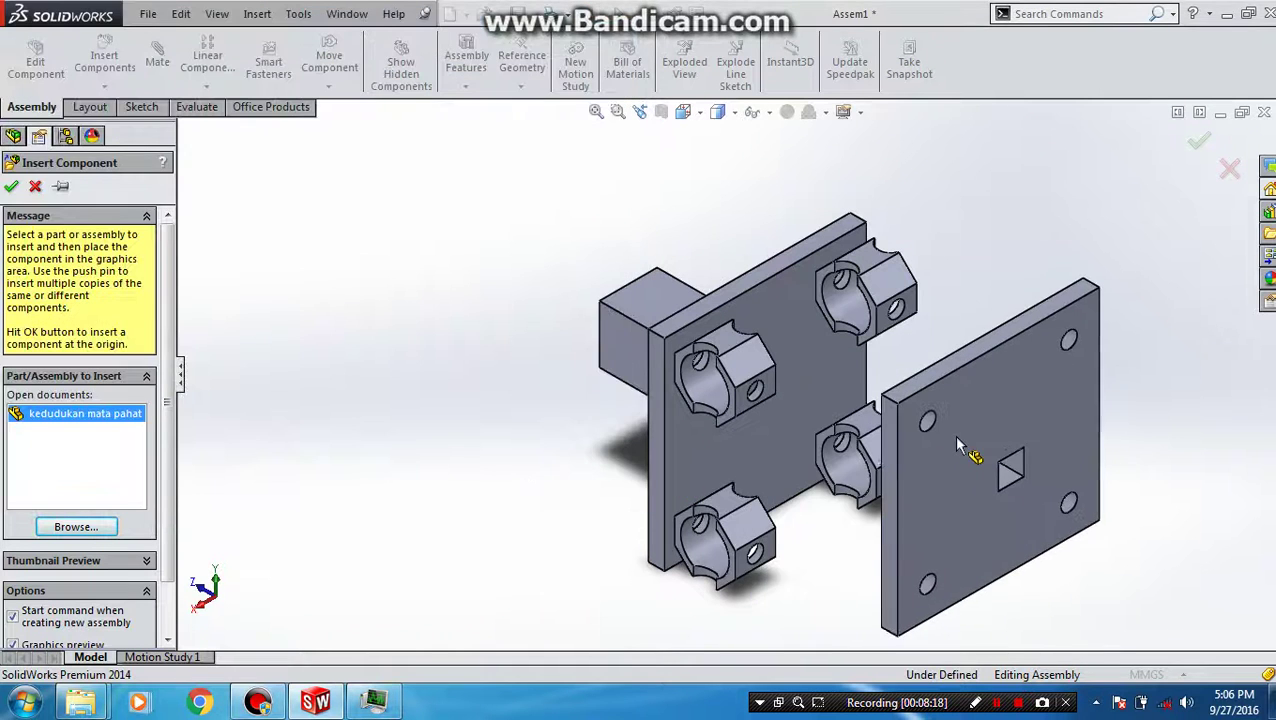
{"action": "left_click", "coordinate": [1095, 449]}
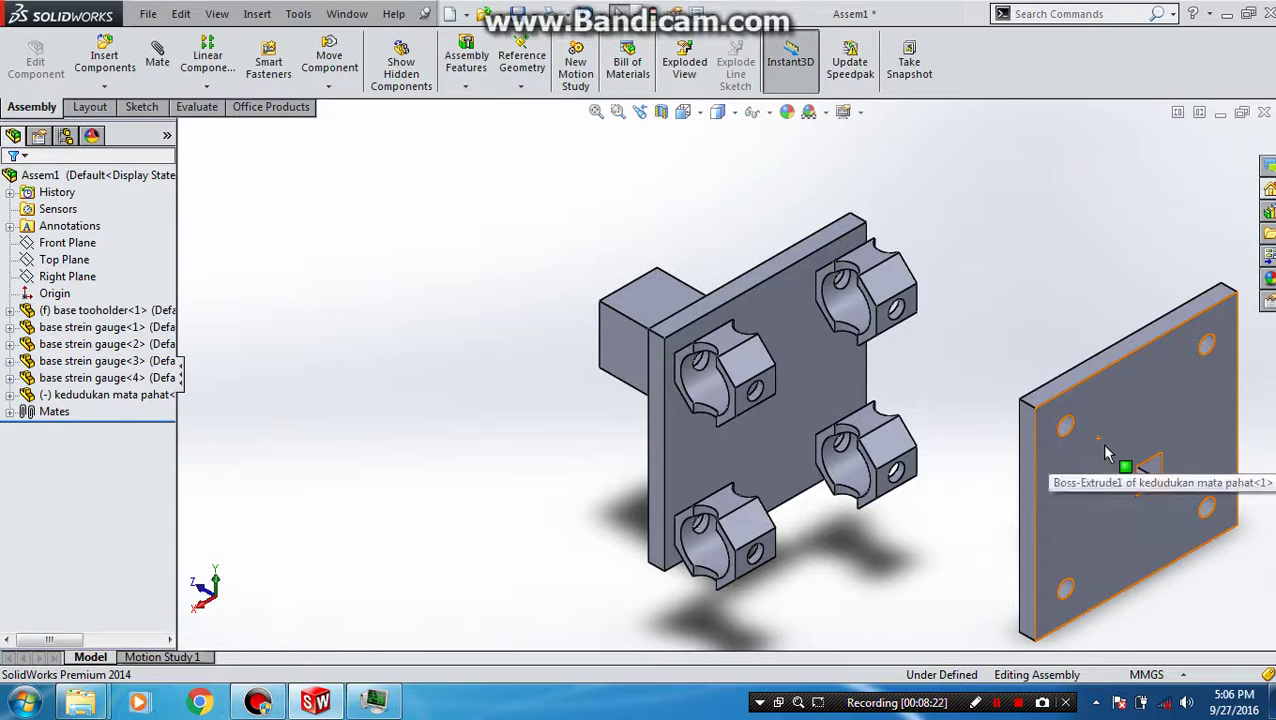
{"action": "left_click", "coordinate": [1106, 453]}
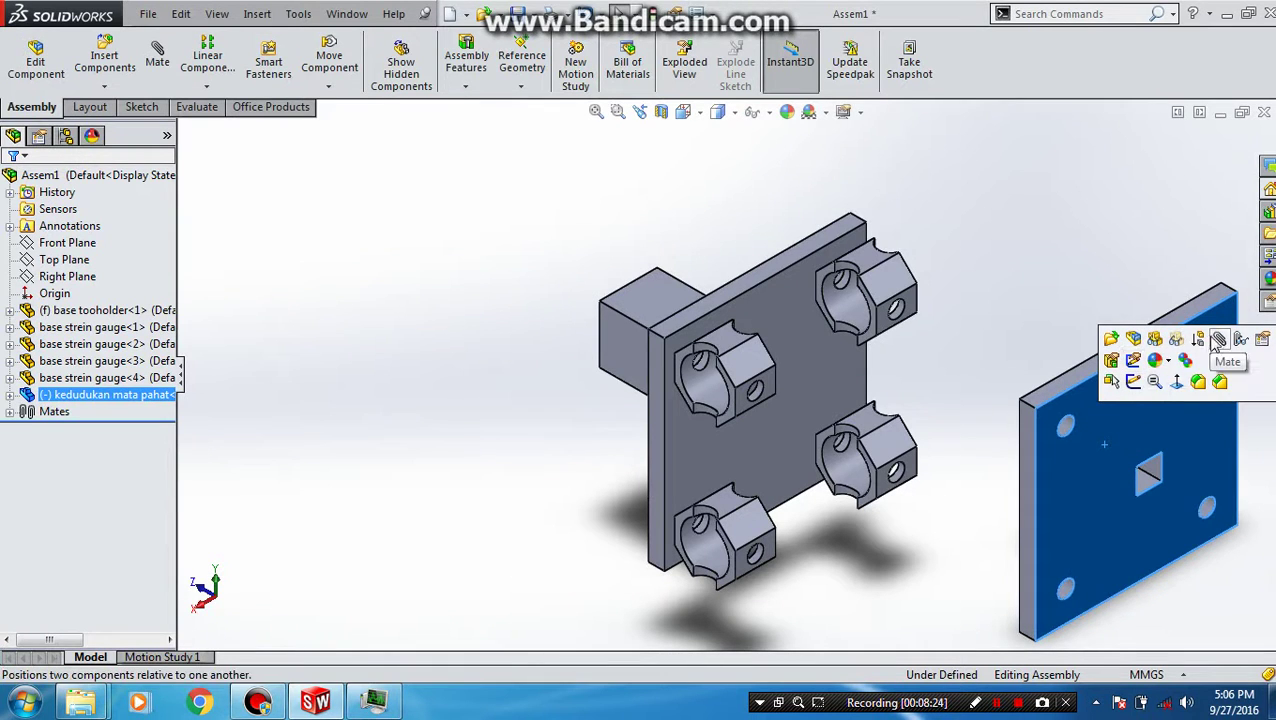
Seat the chisel seat plate coincident against the strain-gauge ring face.
{"action": "left_click", "coordinate": [1210, 342]}
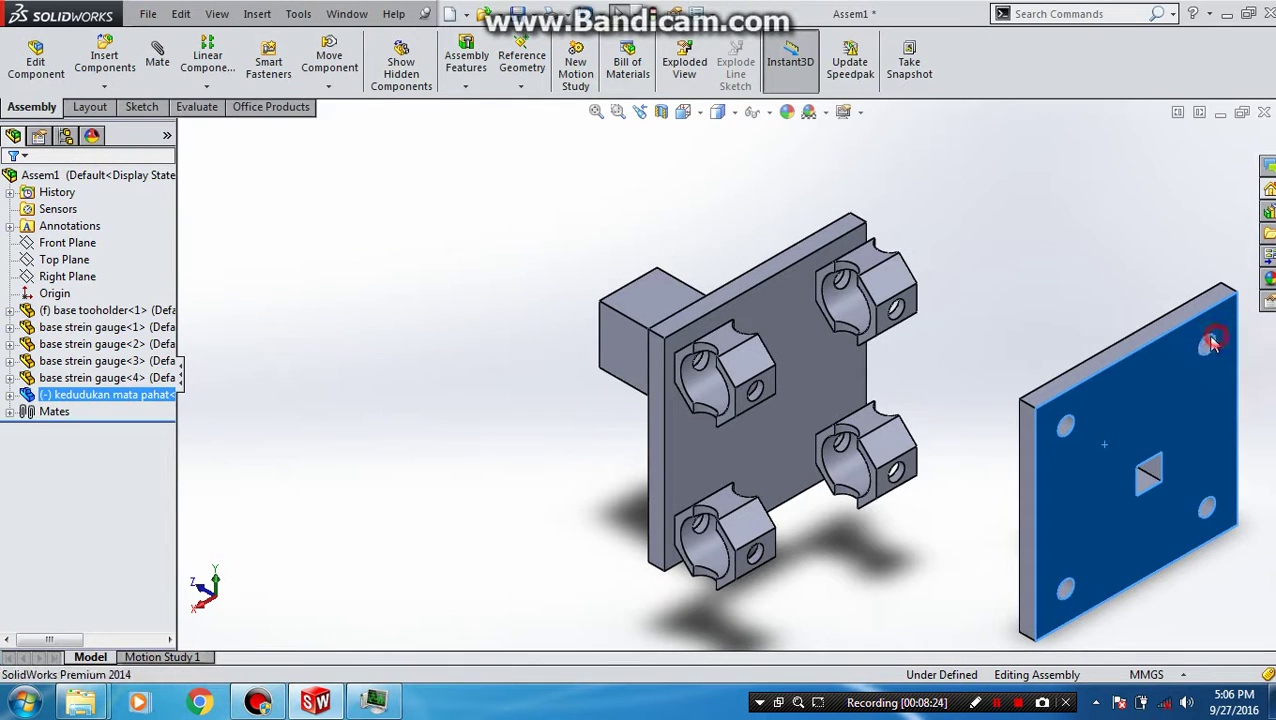
{"action": "left_click", "coordinate": [881, 325]}
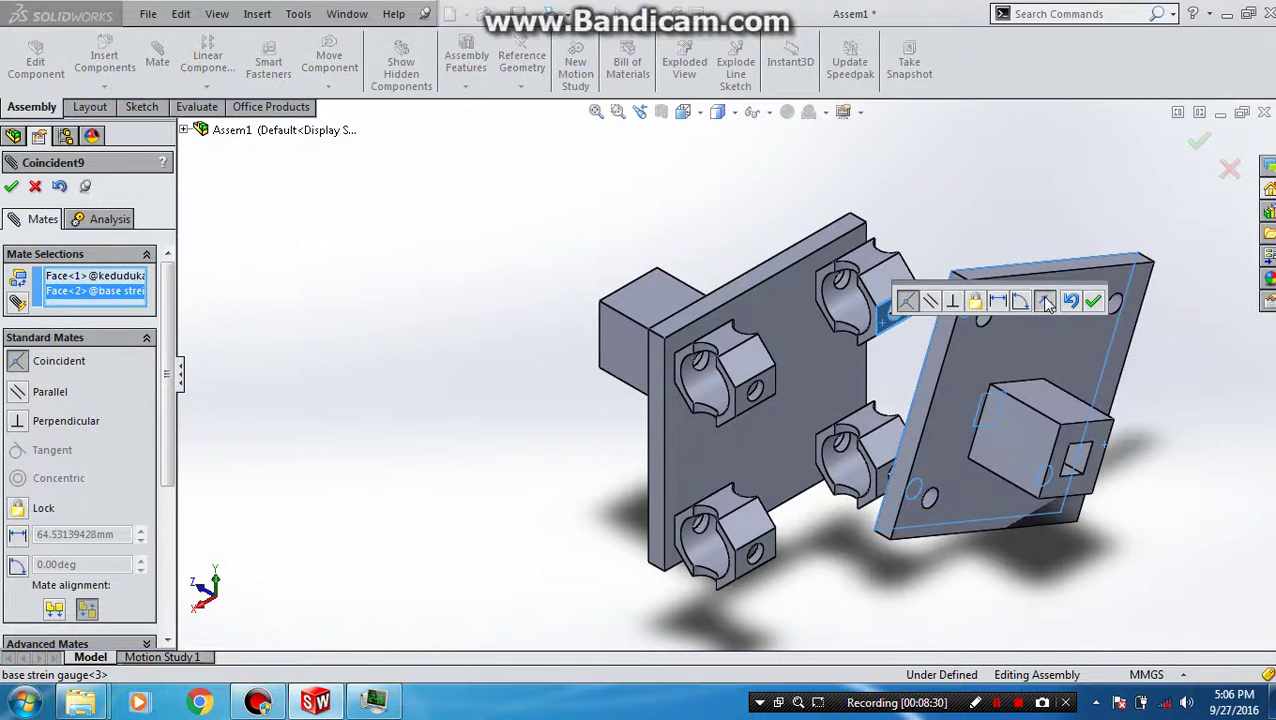
{"action": "left_click", "coordinate": [1094, 301]}
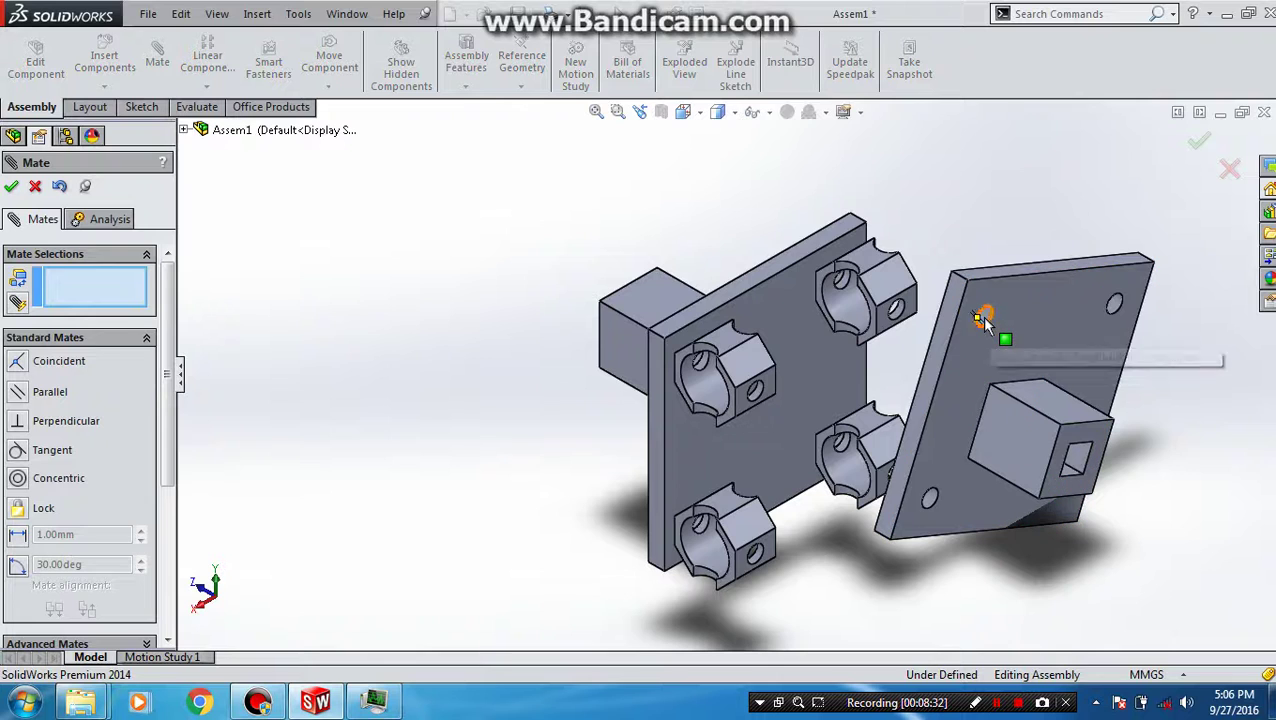
Make two plate holes concentric with the matching ring holes and finish mating.
{"action": "left_click", "coordinate": [786, 398]}
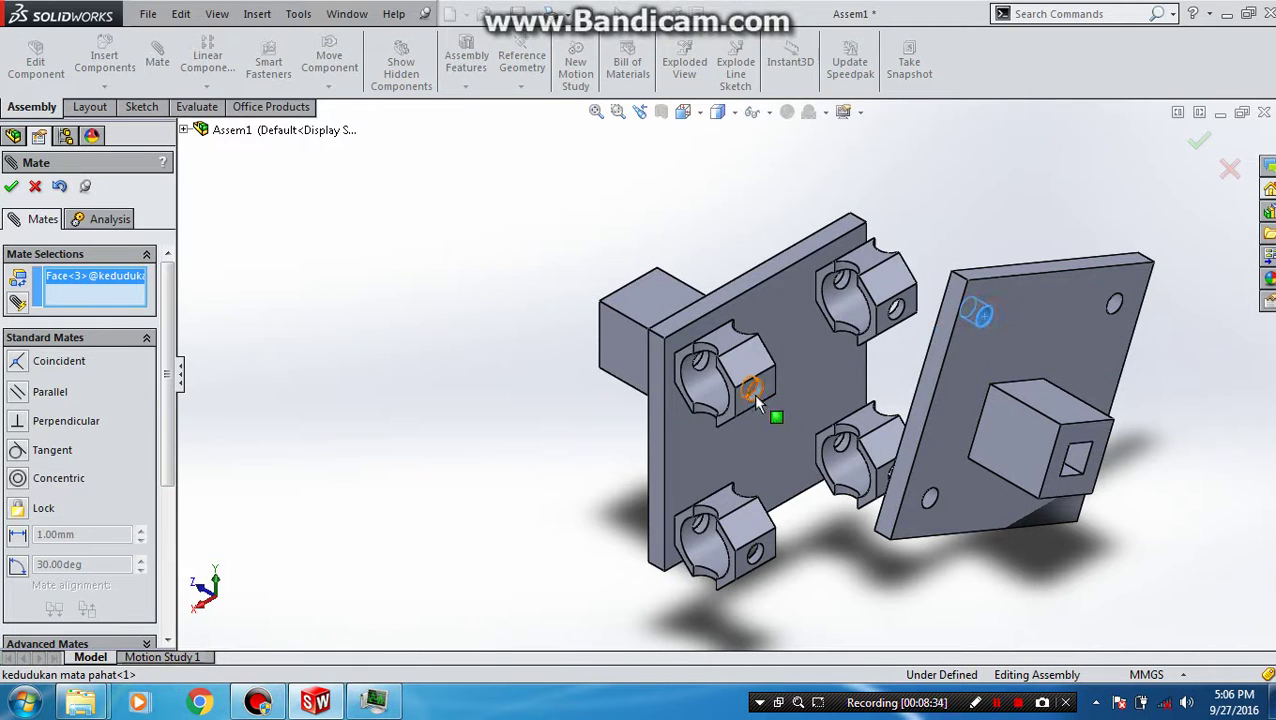
{"action": "left_click", "coordinate": [978, 314]}
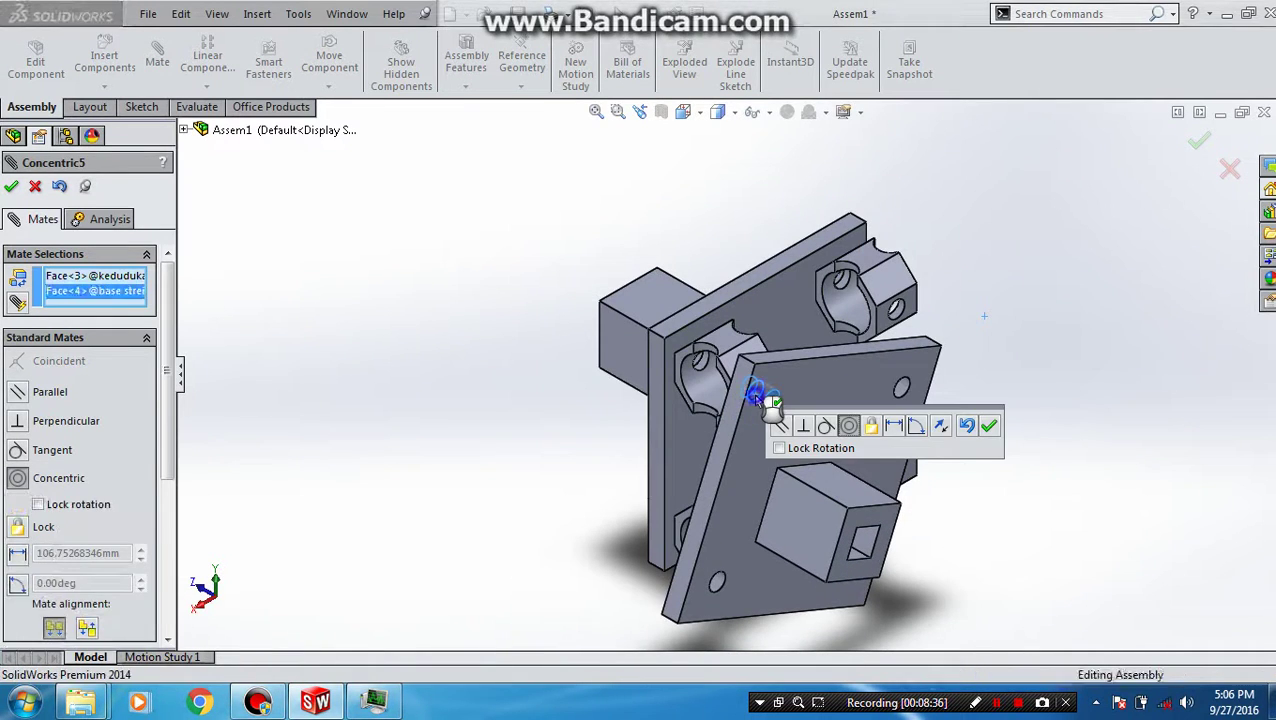
{"action": "key", "text": "Return"}
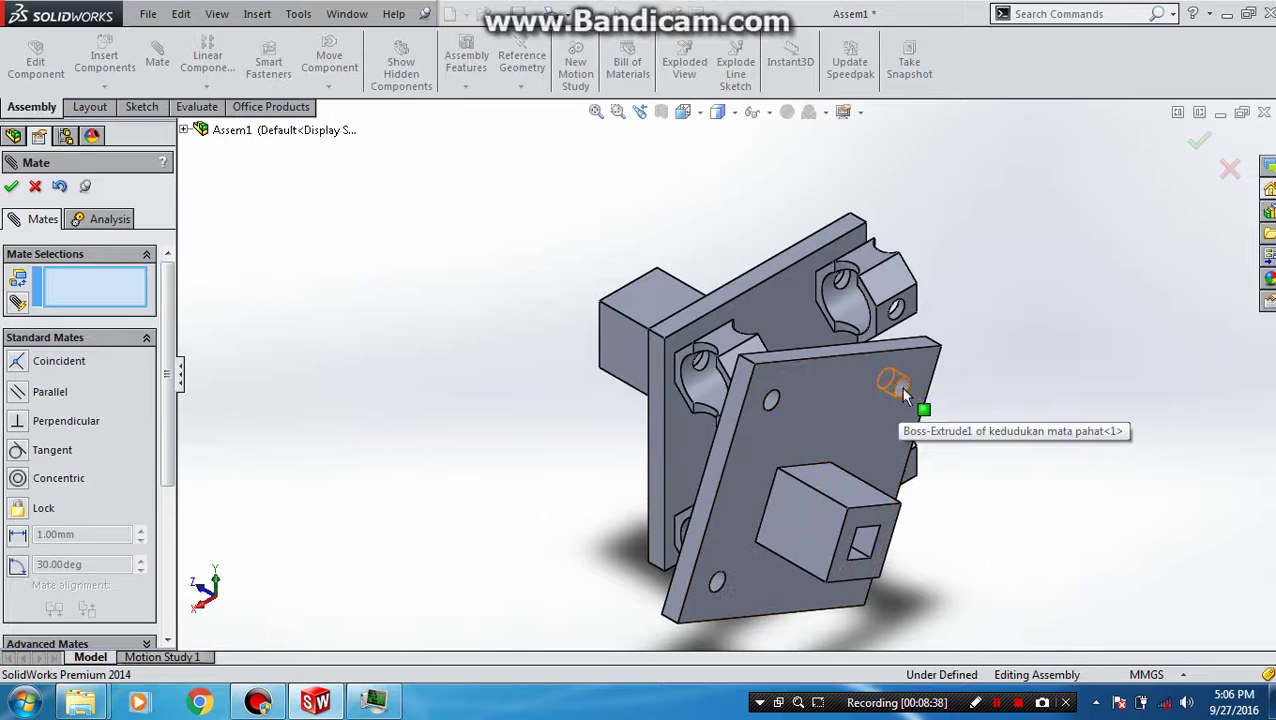
{"action": "left_click", "coordinate": [898, 386]}
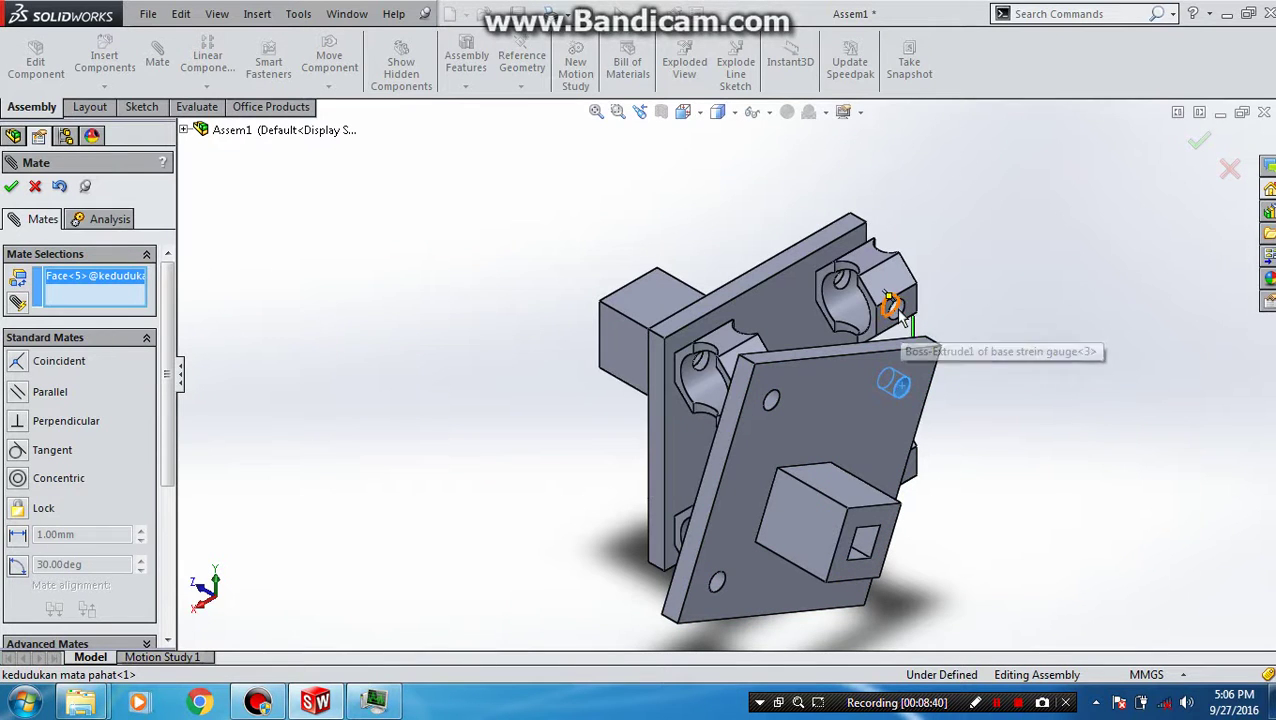
{"action": "left_click", "coordinate": [897, 315]}
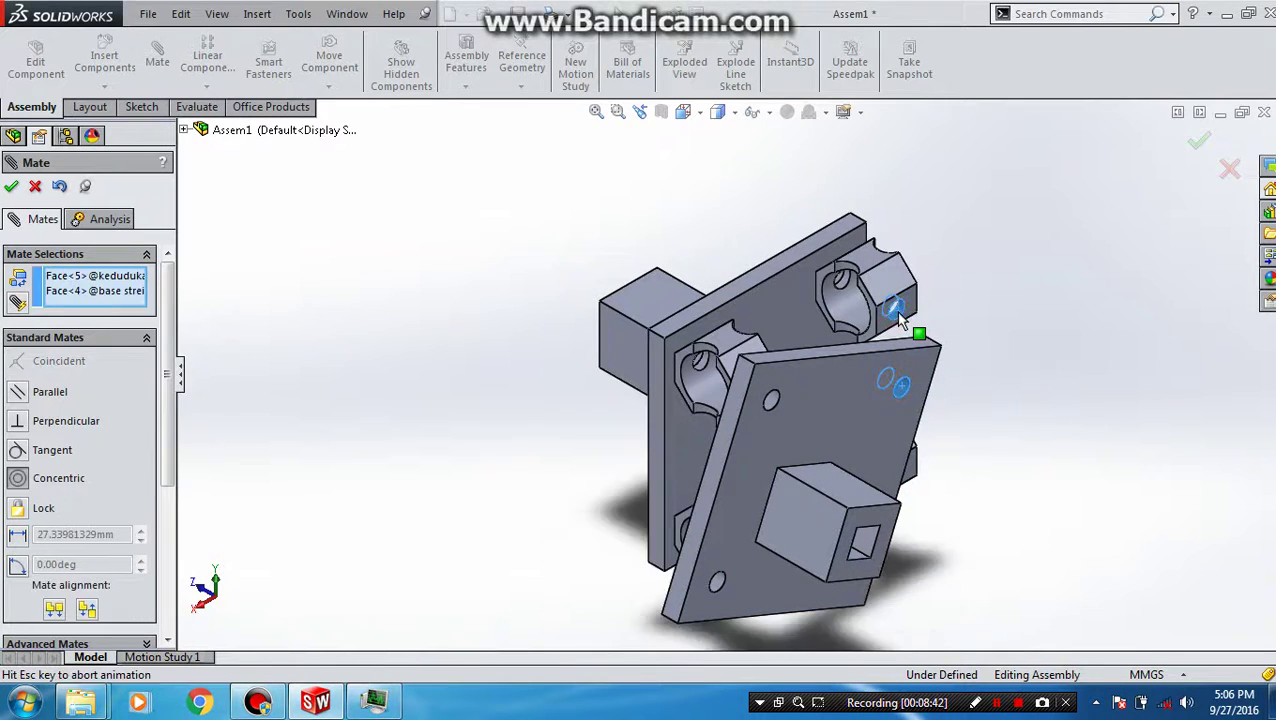
{"action": "key", "text": "Return"}
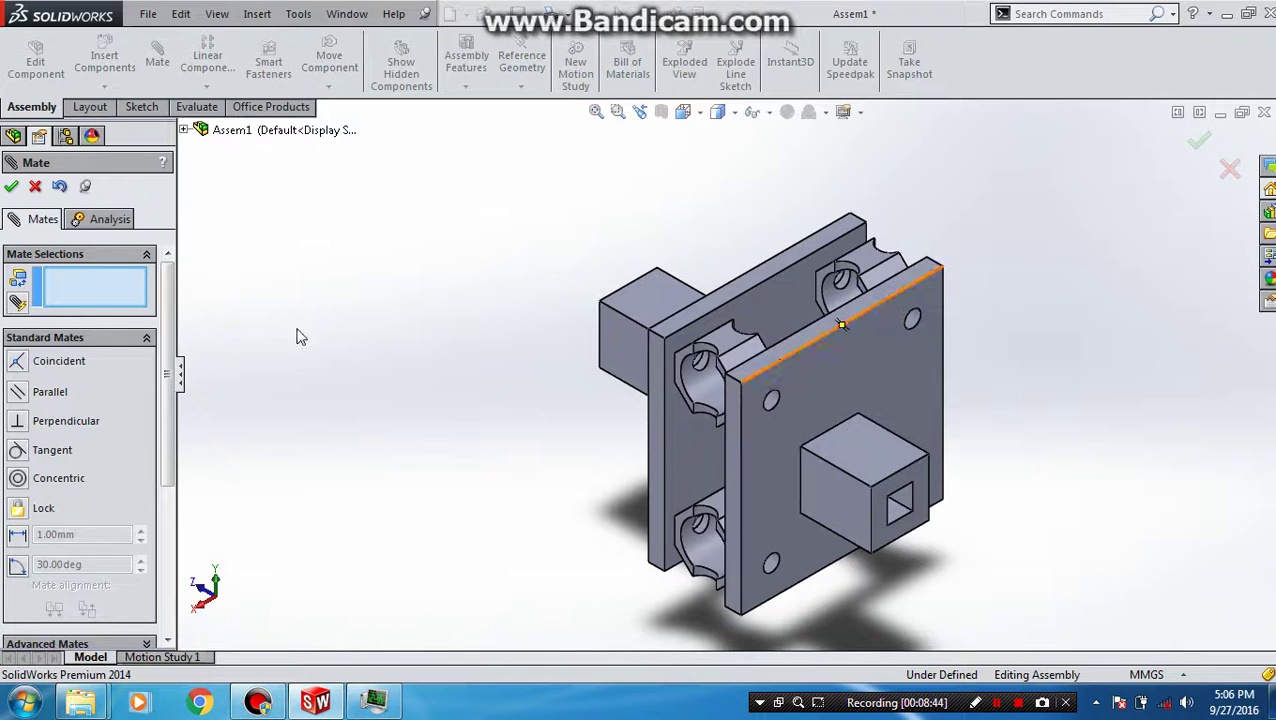
{"action": "middle_click_drag", "start_coordinate": [555, 440], "coordinate": [578, 396]}
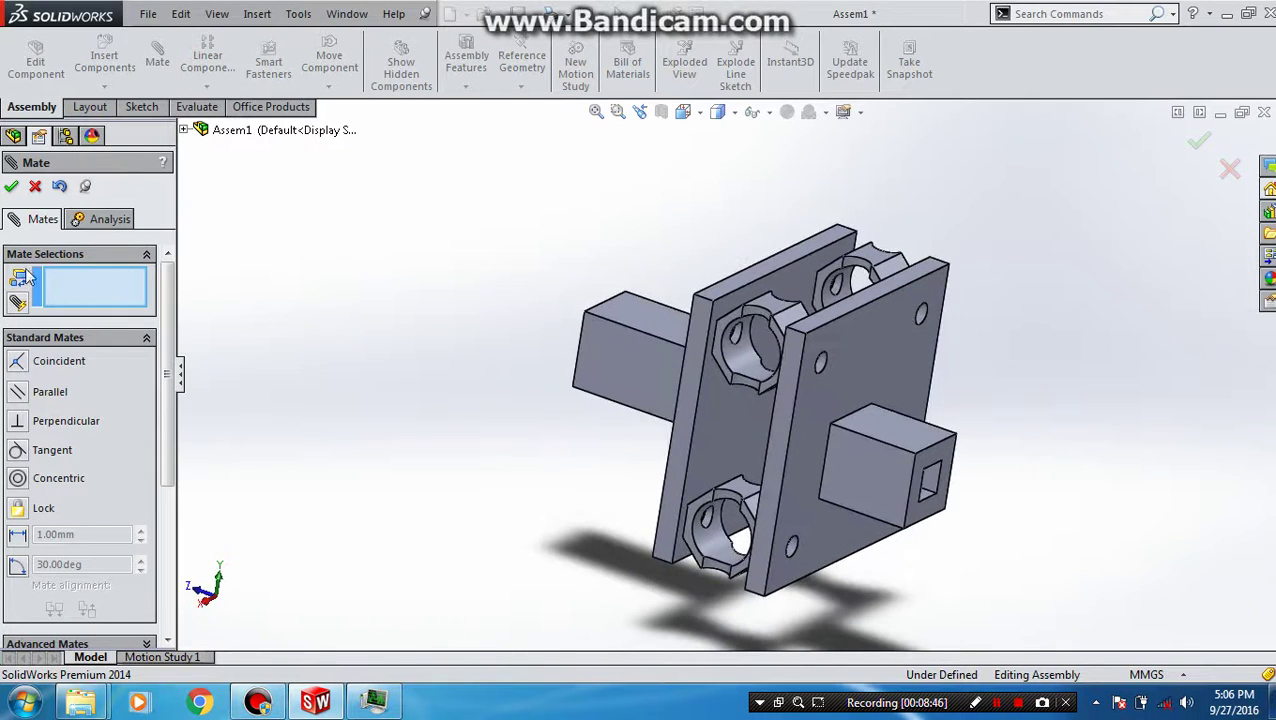
{"action": "left_click", "coordinate": [11, 188]}
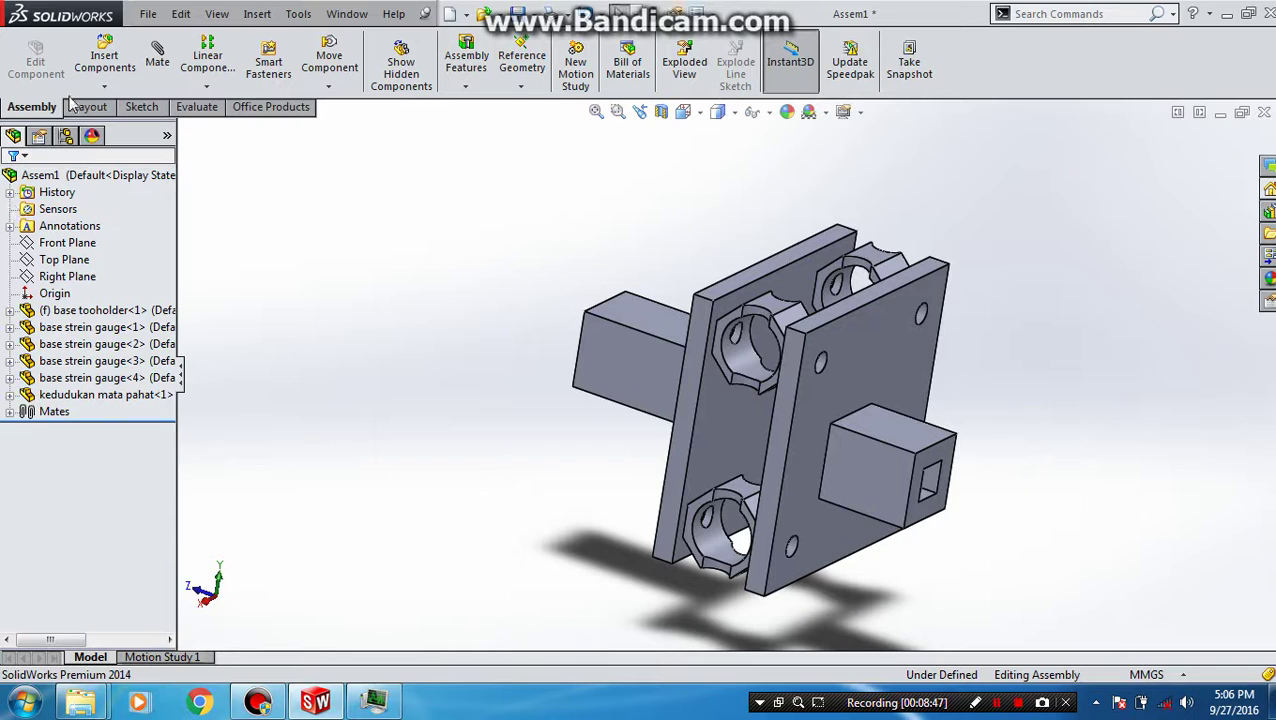
Insert the 'ring' part and place it near the upper strain-gauge ring.
{"action": "left_click", "coordinate": [105, 60]}
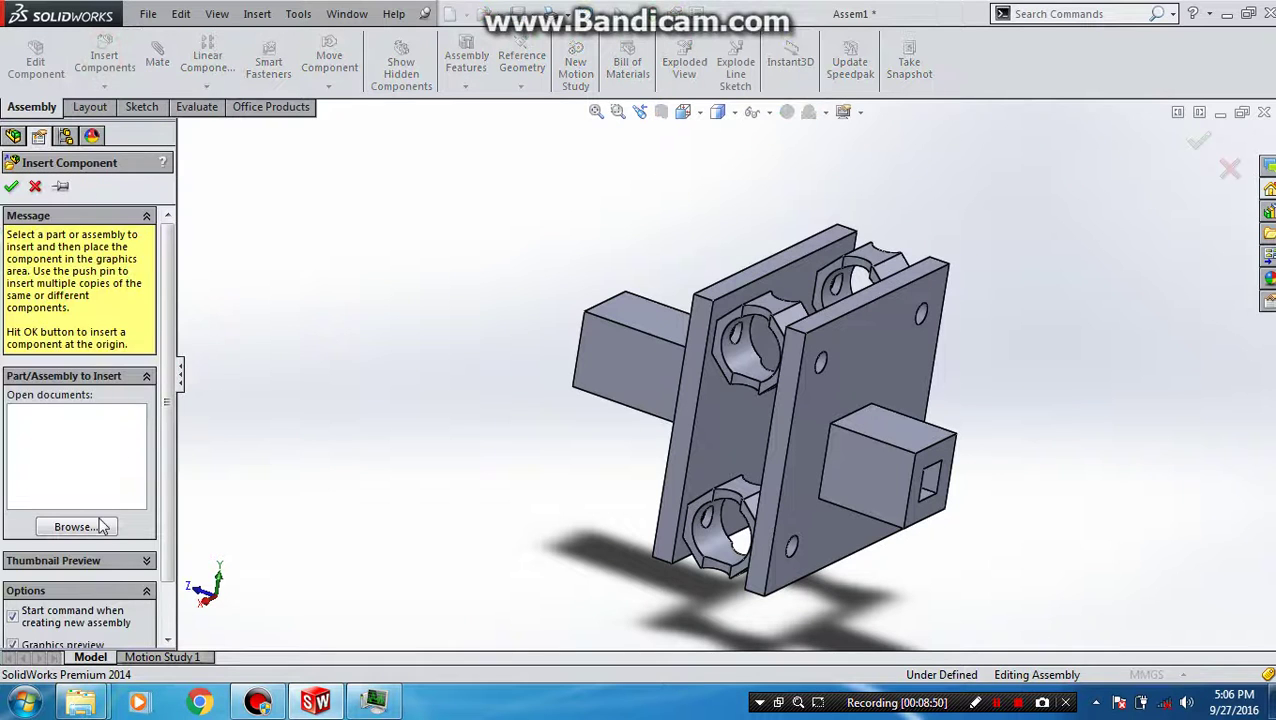
{"action": "left_click", "coordinate": [91, 531]}
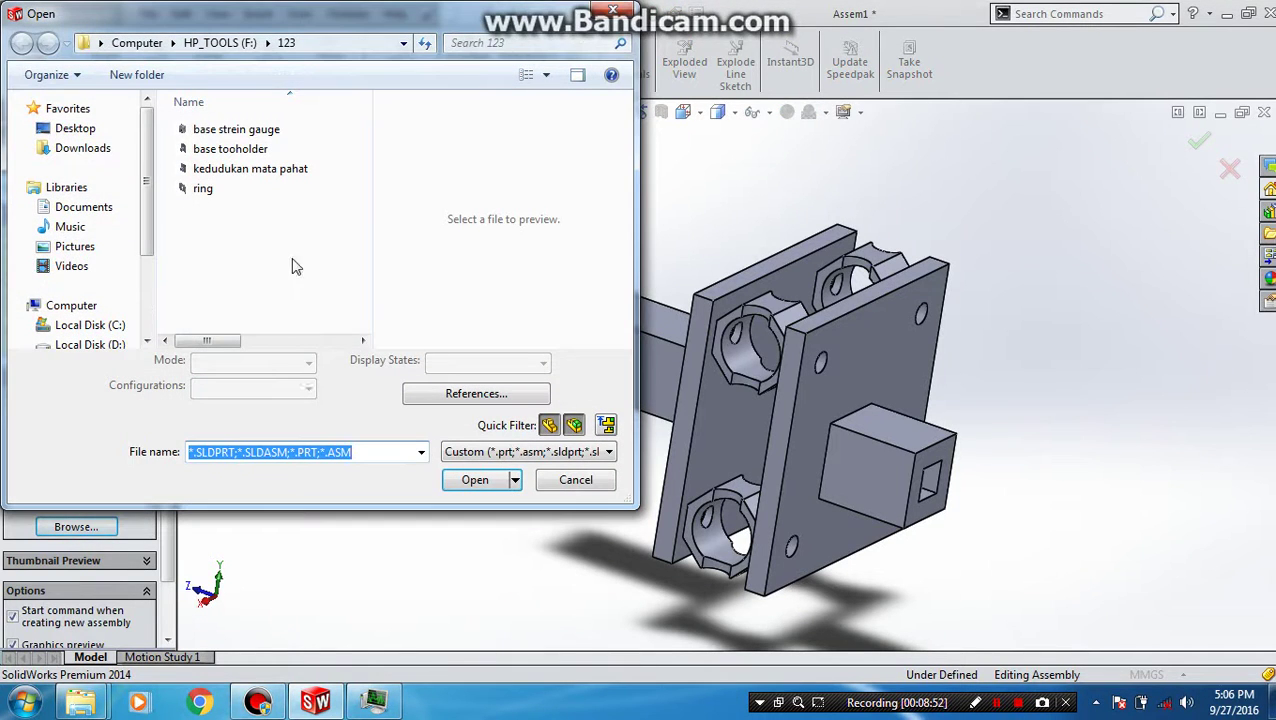
{"action": "left_click", "coordinate": [203, 189]}
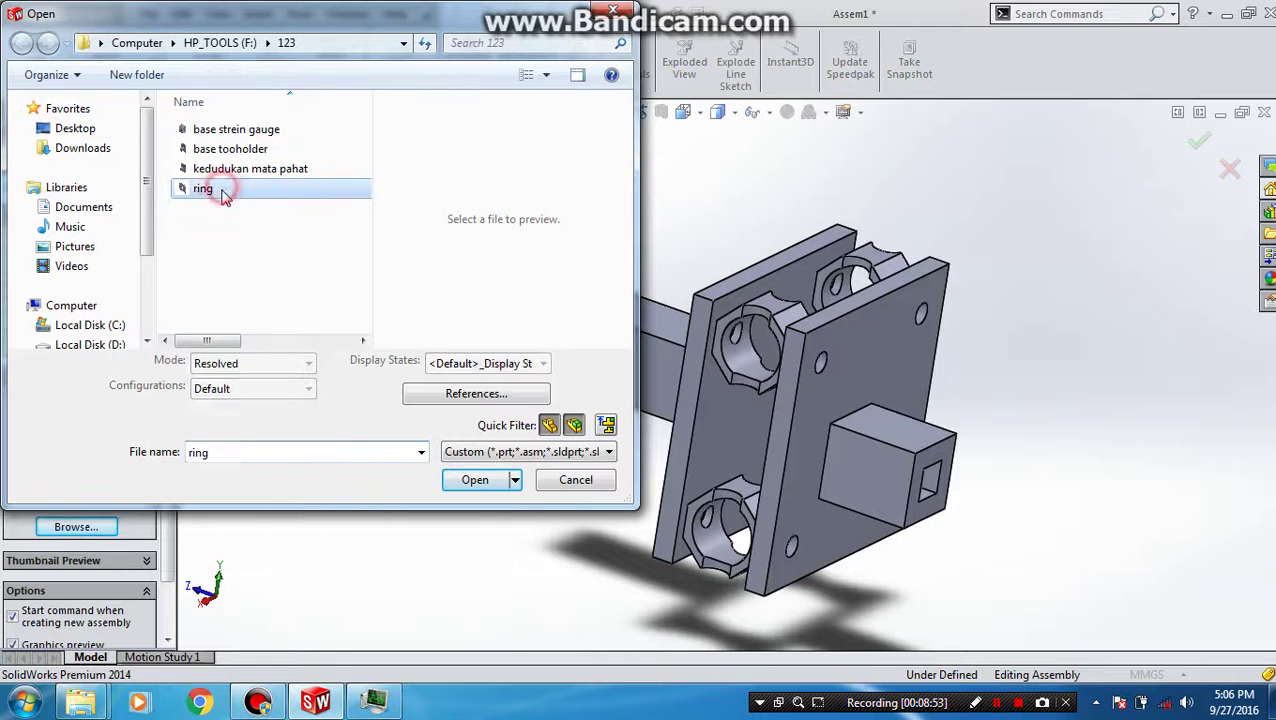
{"action": "left_click", "coordinate": [478, 481]}
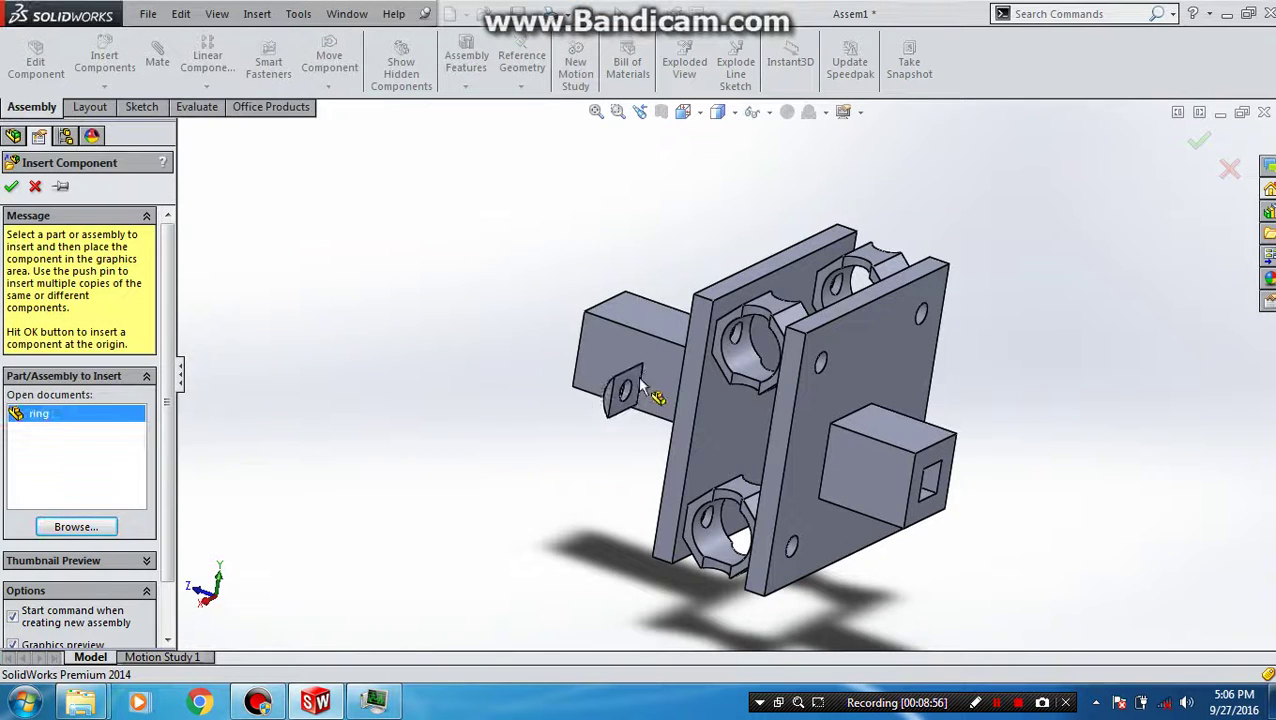
{"action": "scroll", "coordinate": [715, 363], "scroll_direction": "down", "scroll_amount": 3}
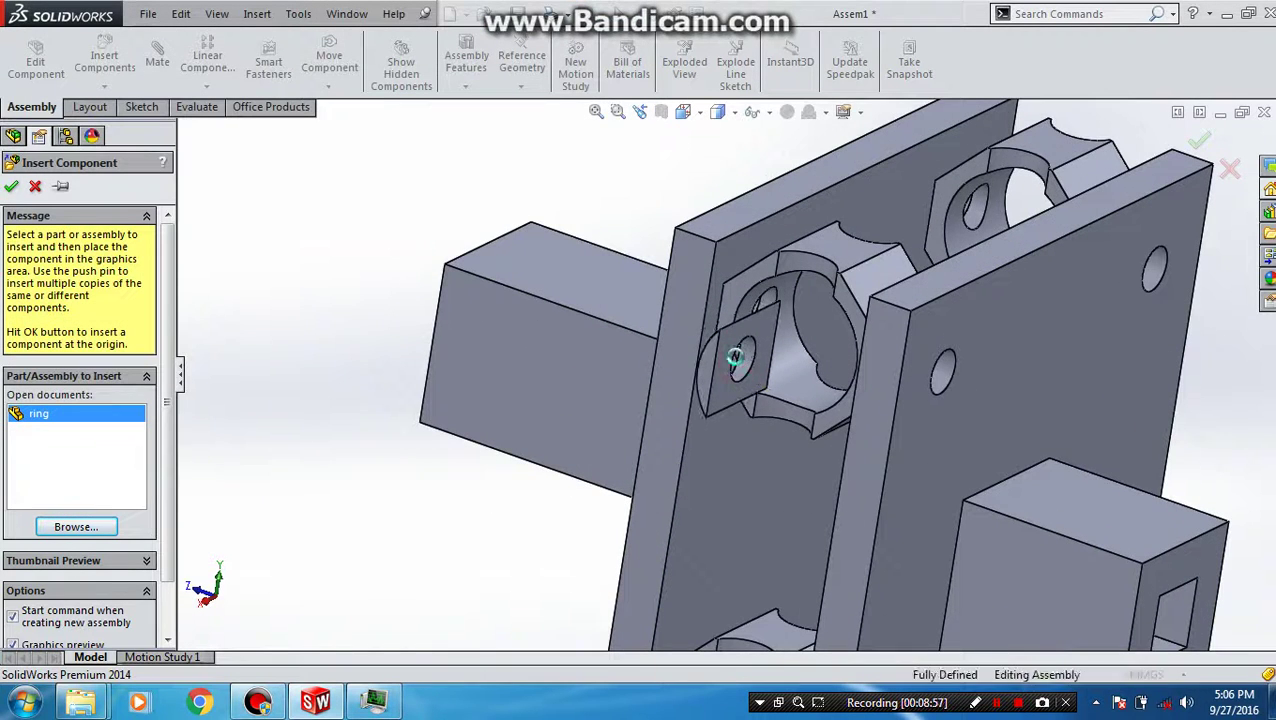
{"action": "left_click", "coordinate": [735, 357]}
{"action": "scroll", "coordinate": [742, 350], "scroll_direction": "down", "scroll_amount": 3}
Make ring<1> concentric with the strain-gauge hole.
{"action": "left_click", "coordinate": [746, 353]}
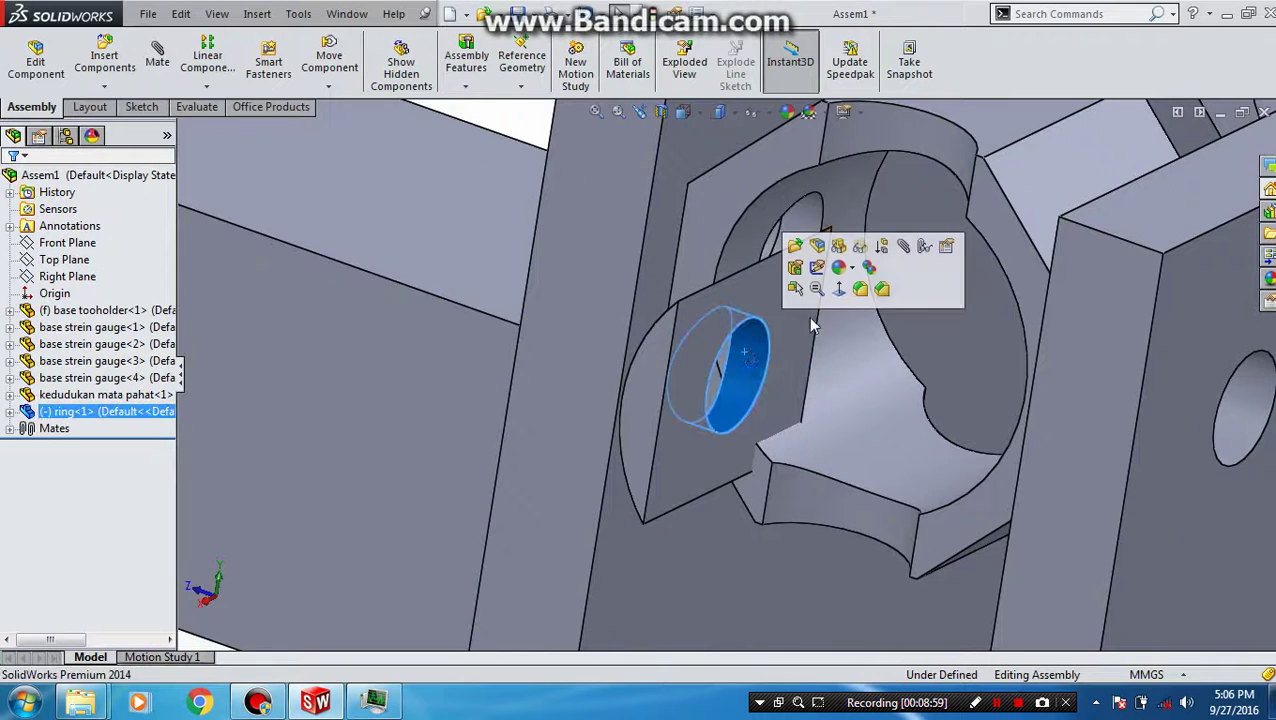
{"action": "left_click", "coordinate": [903, 246]}
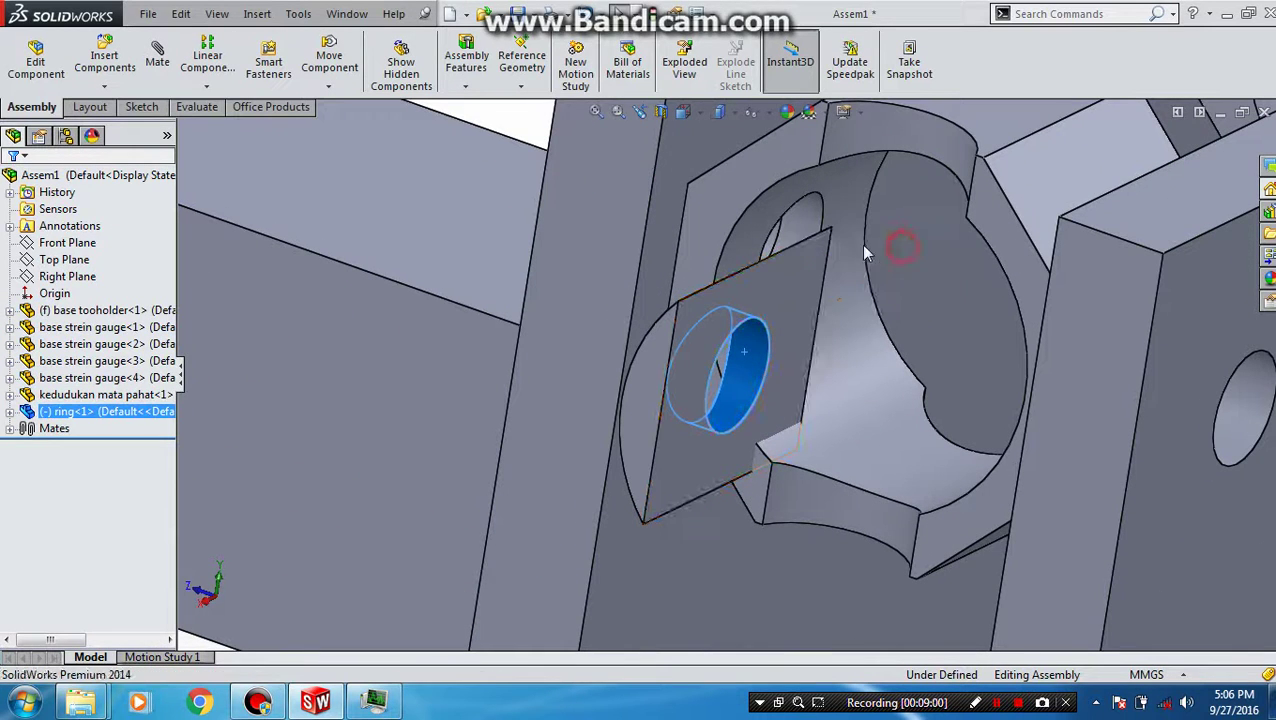
{"action": "left_click", "coordinate": [803, 220]}
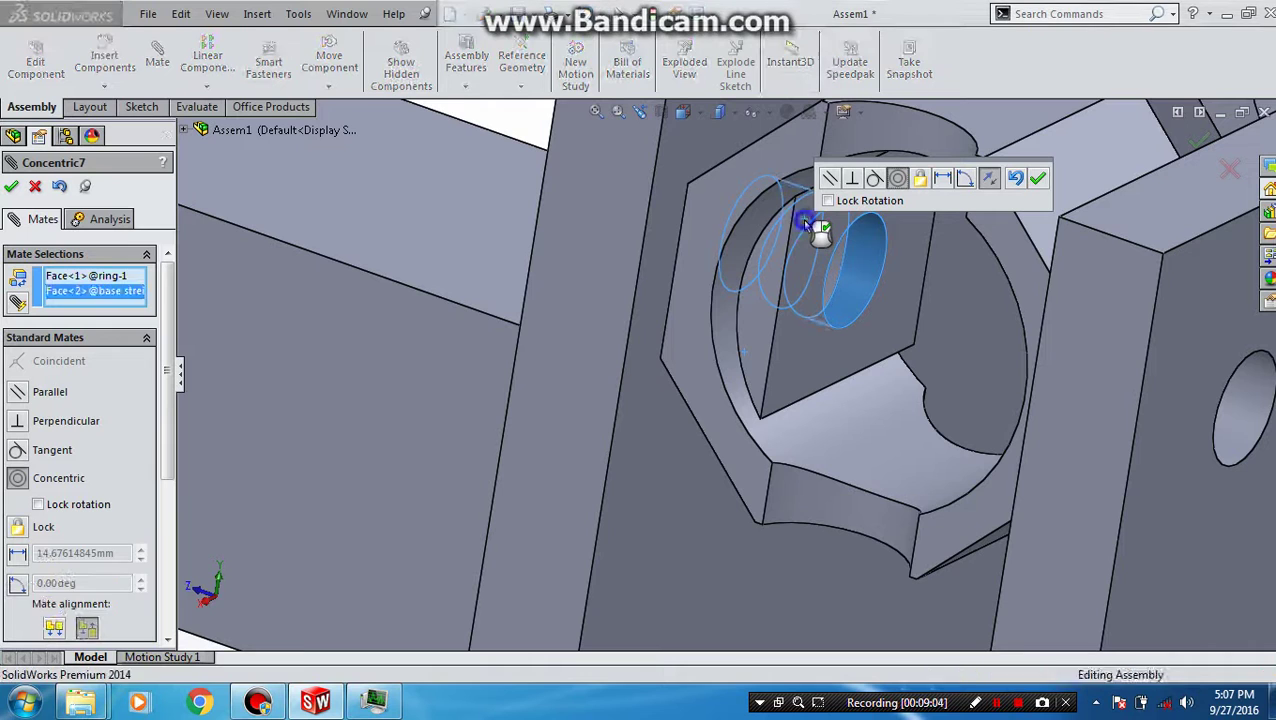
{"action": "key", "text": "Return"}
Add a second concentric mate between the gauge's inner round face and the ring.
{"action": "left_click", "coordinate": [749, 242]}
{"action": "scroll", "coordinate": [776, 248], "scroll_direction": "down", "scroll_amount": 3}
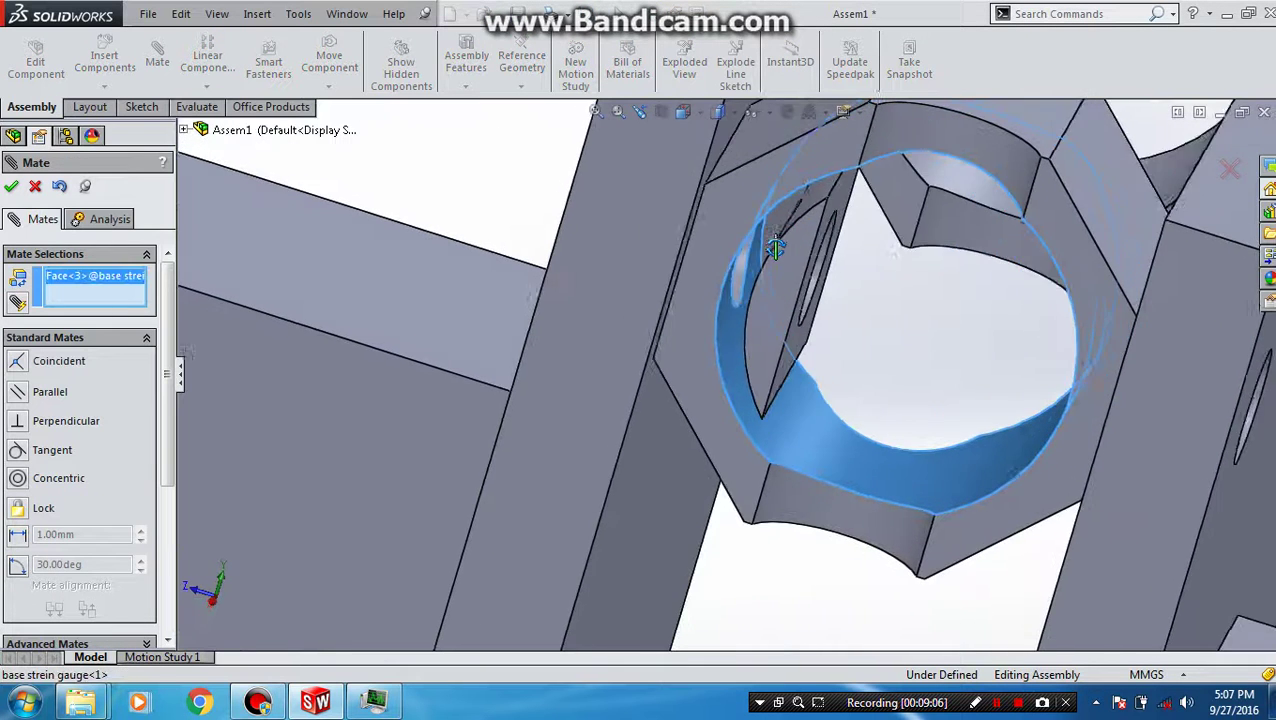
{"action": "left_click", "coordinate": [779, 241]}
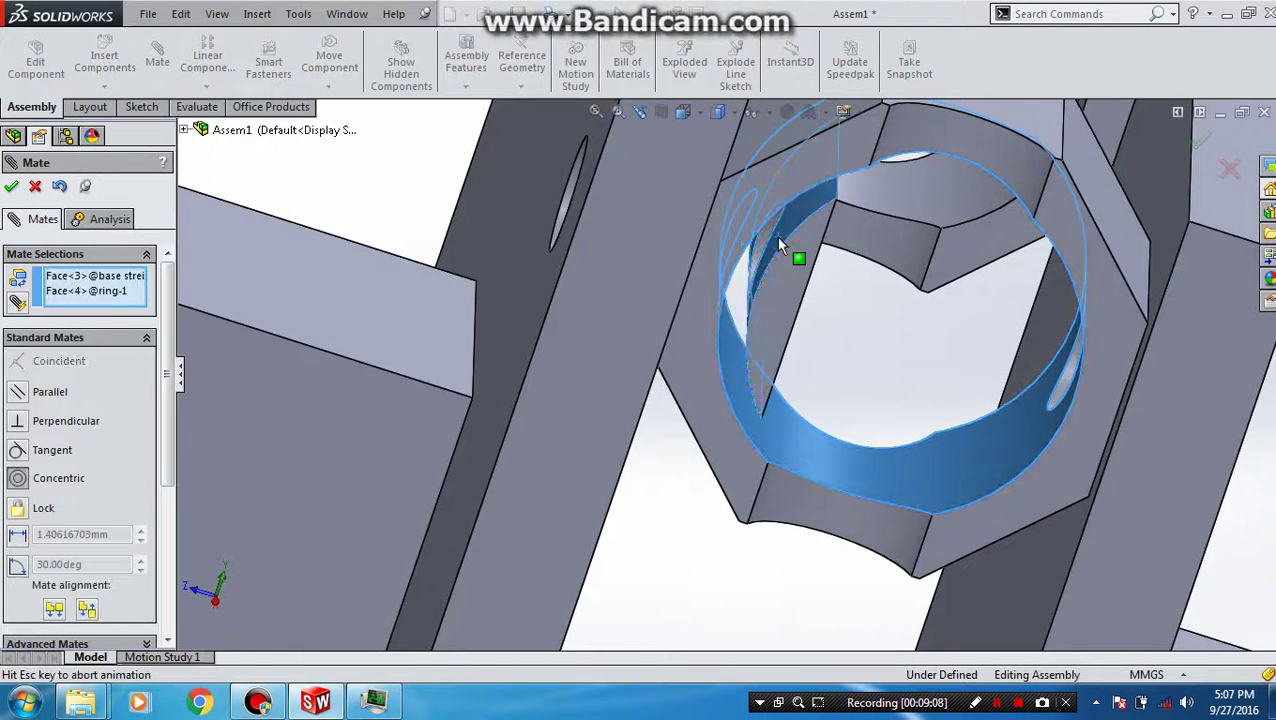
{"action": "key", "text": "Return"}
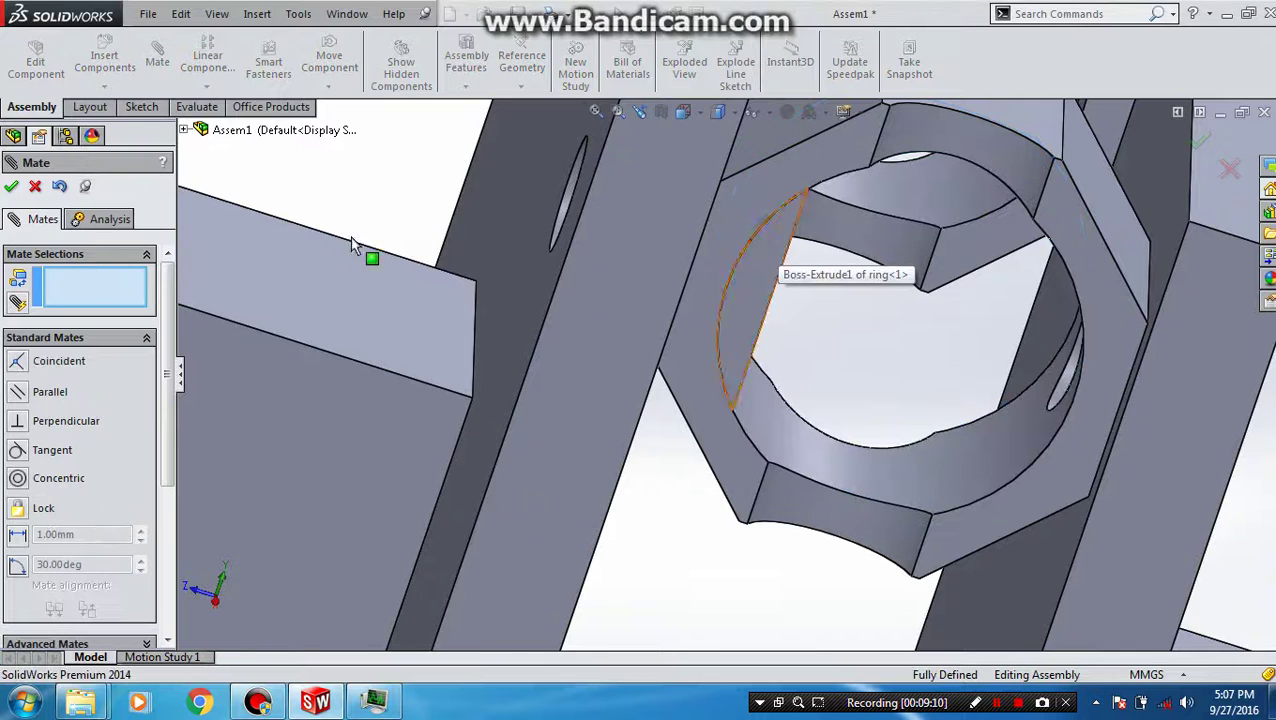
{"action": "left_click", "coordinate": [12, 188]}
{"action": "middle_click_drag", "start_coordinate": [640, 352], "coordinate": [727, 348]}
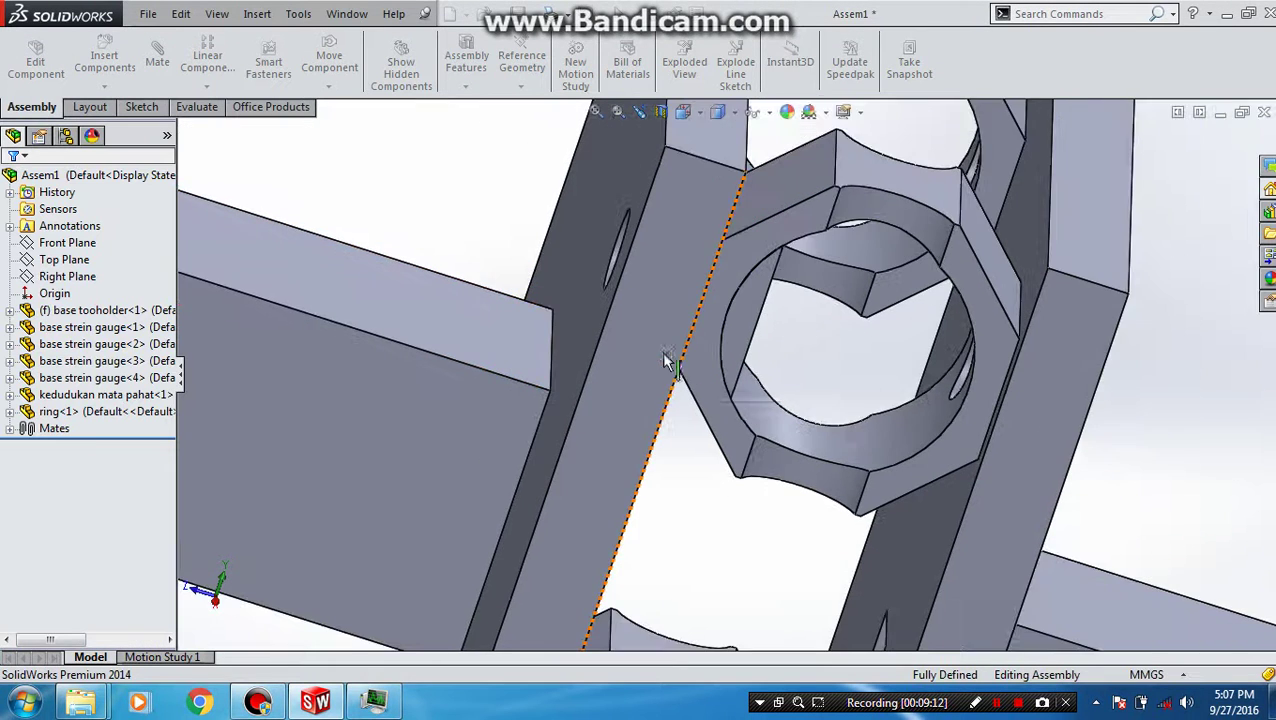
{"action": "left_click", "coordinate": [757, 350]}
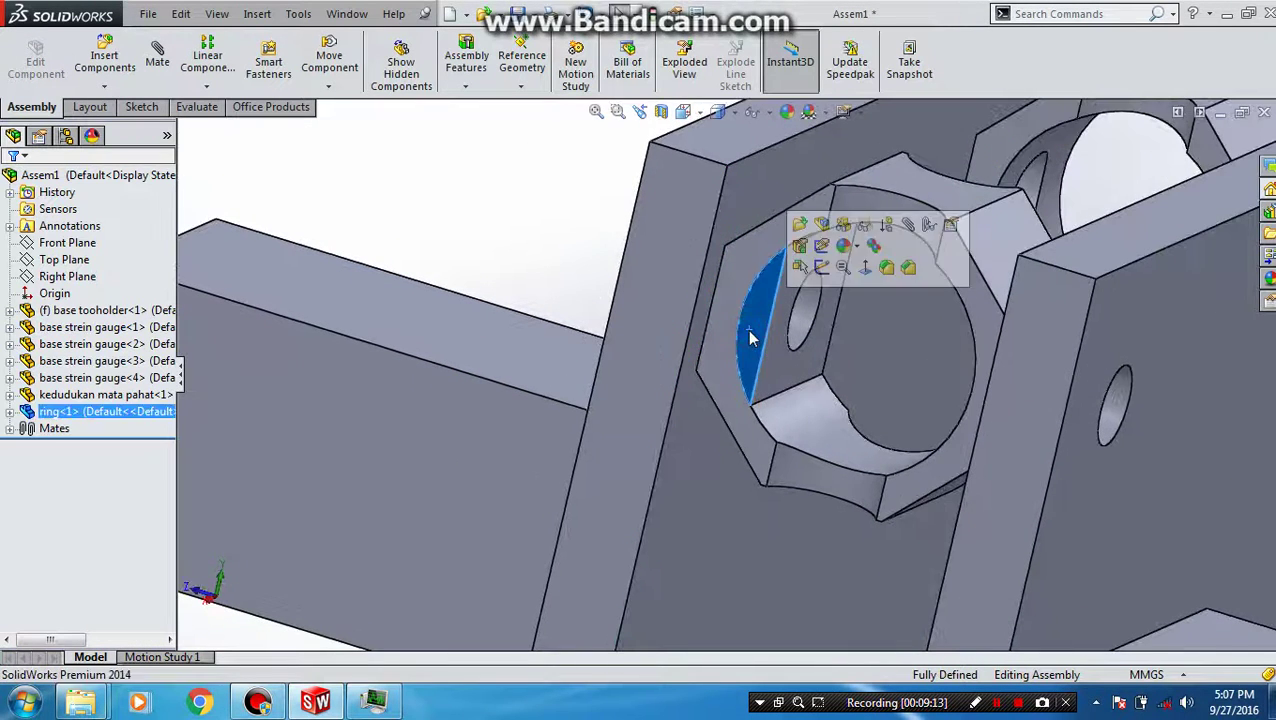
Copy the ring with its Concentric7 and Concentric8 mates onto another gauge's hole faces.
{"action": "right_click", "coordinate": [753, 345]}
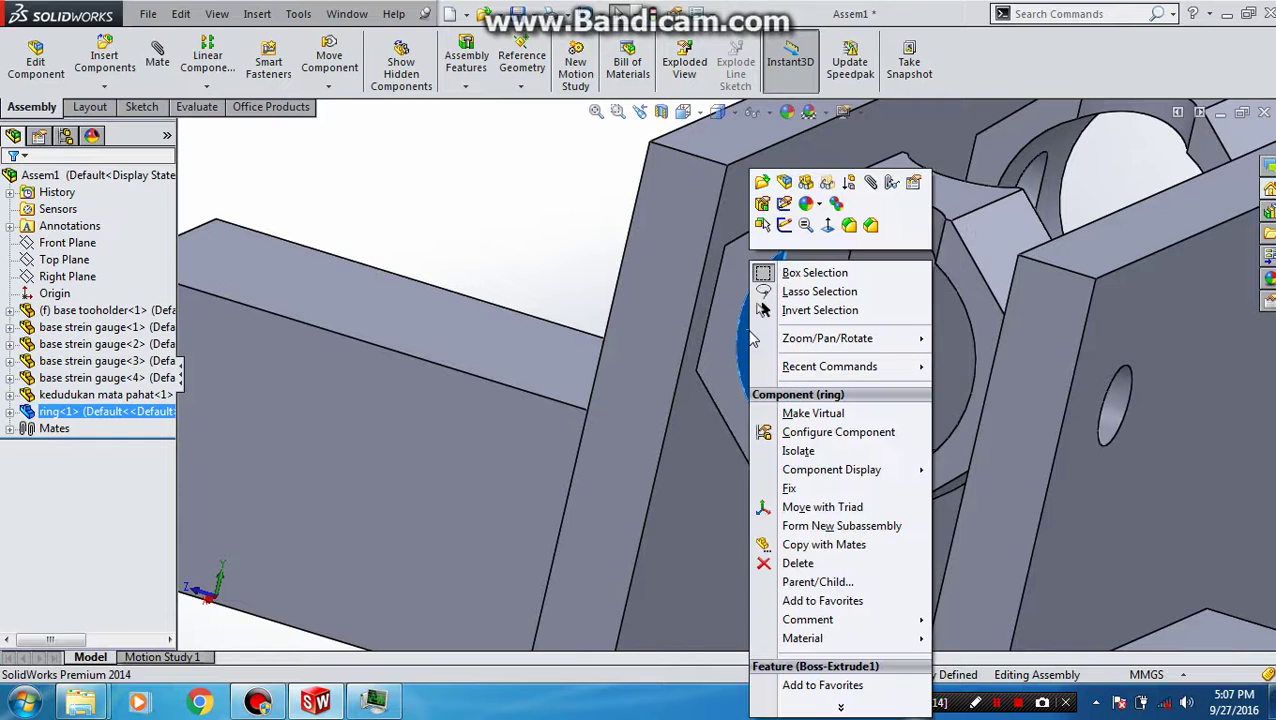
{"action": "left_click", "coordinate": [800, 545]}
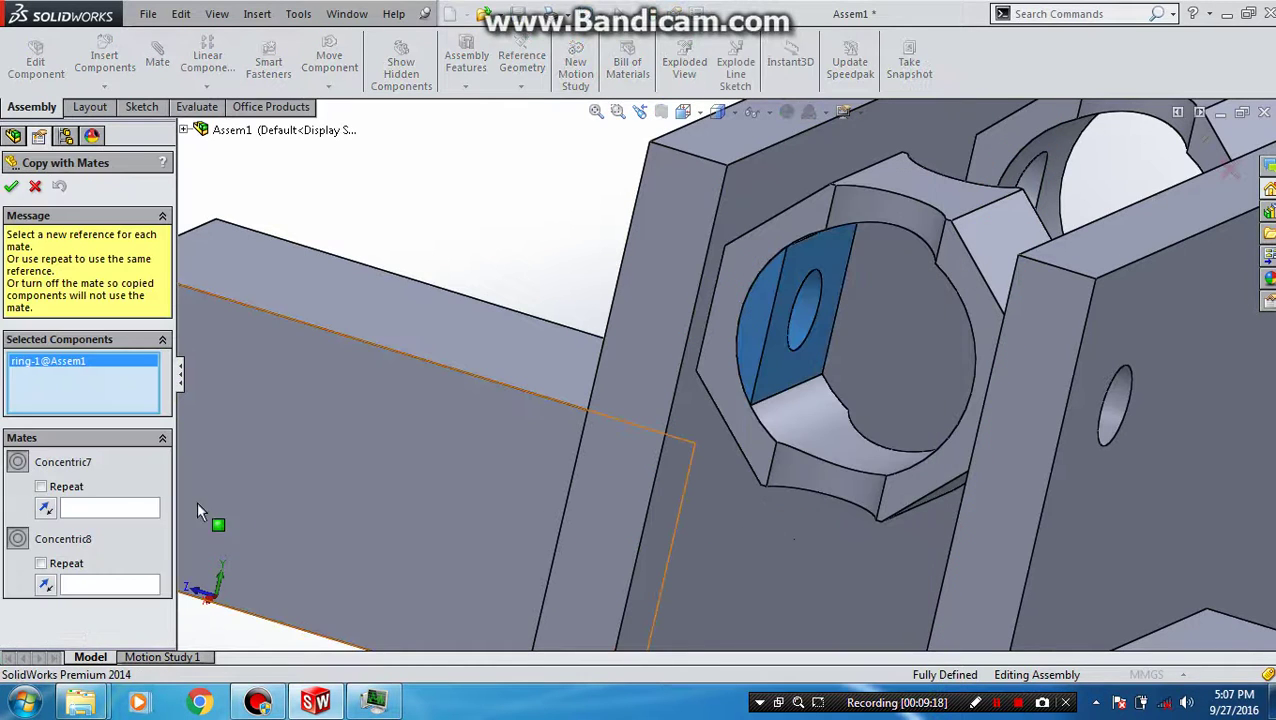
{"action": "left_click", "coordinate": [90, 510]}
{"action": "middle_click_drag", "start_coordinate": [531, 500], "coordinate": [589, 491]}
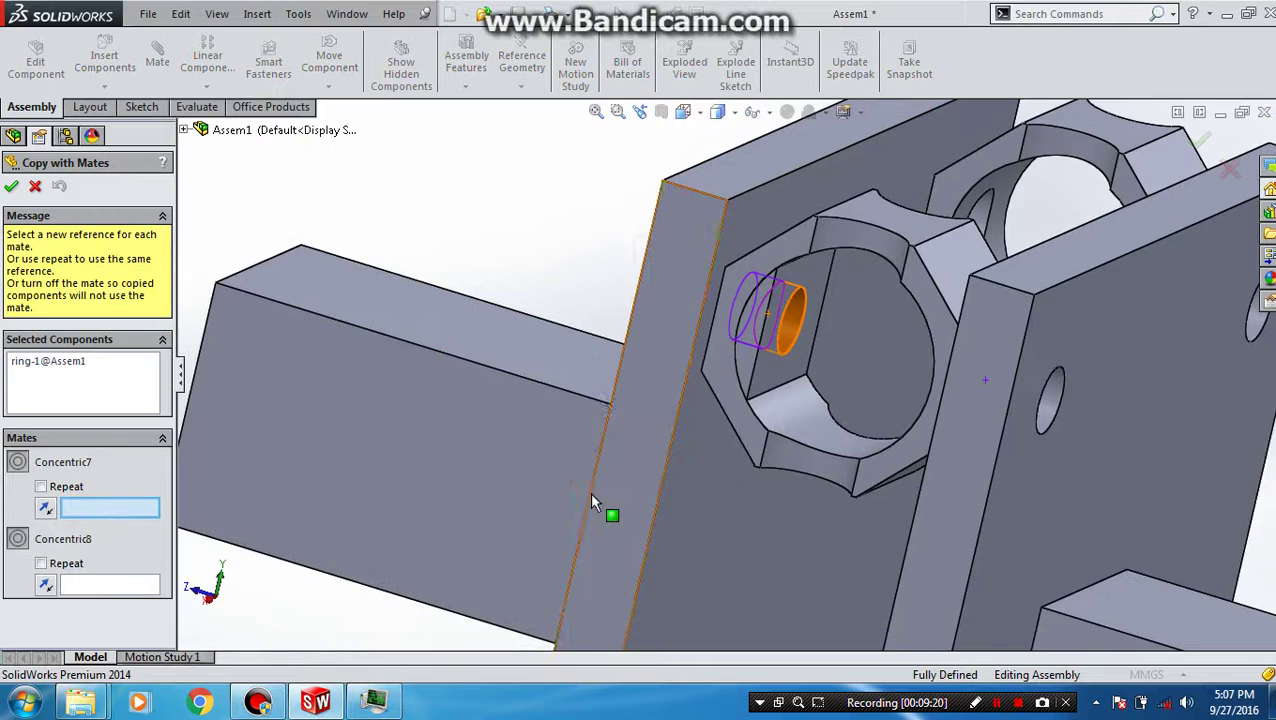
{"action": "middle_click_drag", "start_coordinate": [781, 441], "coordinate": [806, 441]}
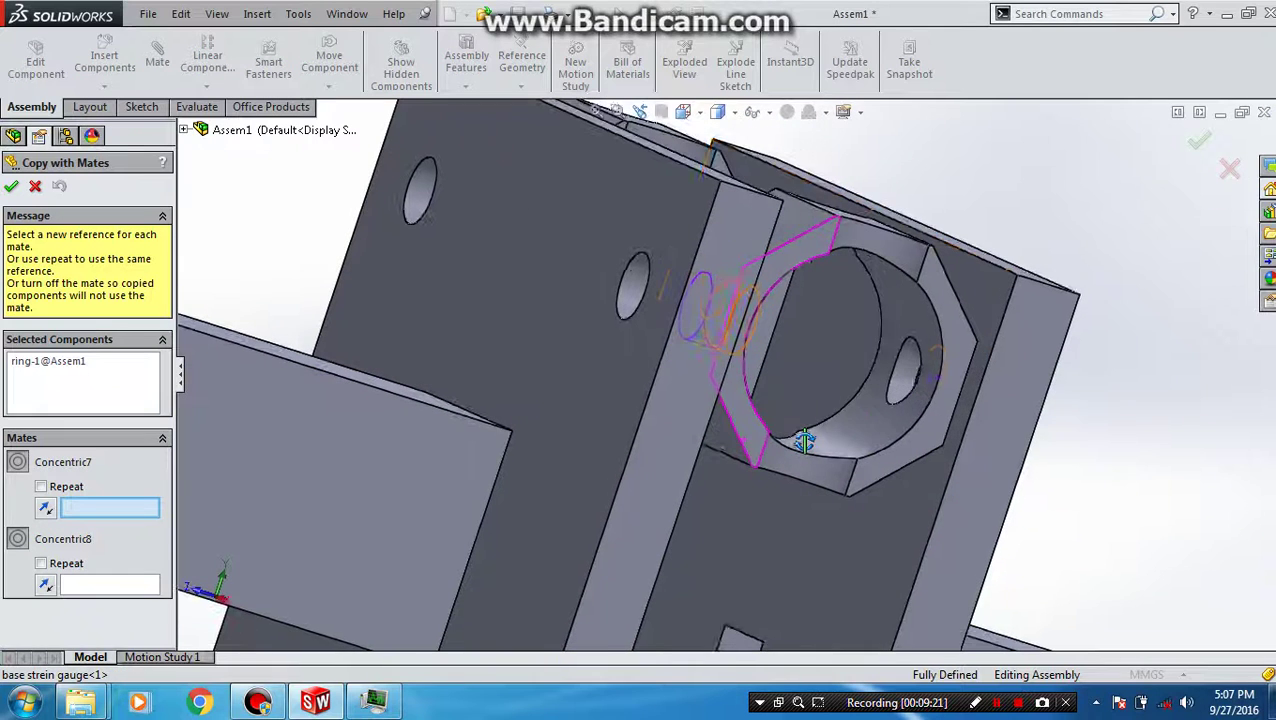
{"action": "left_click", "coordinate": [900, 377]}
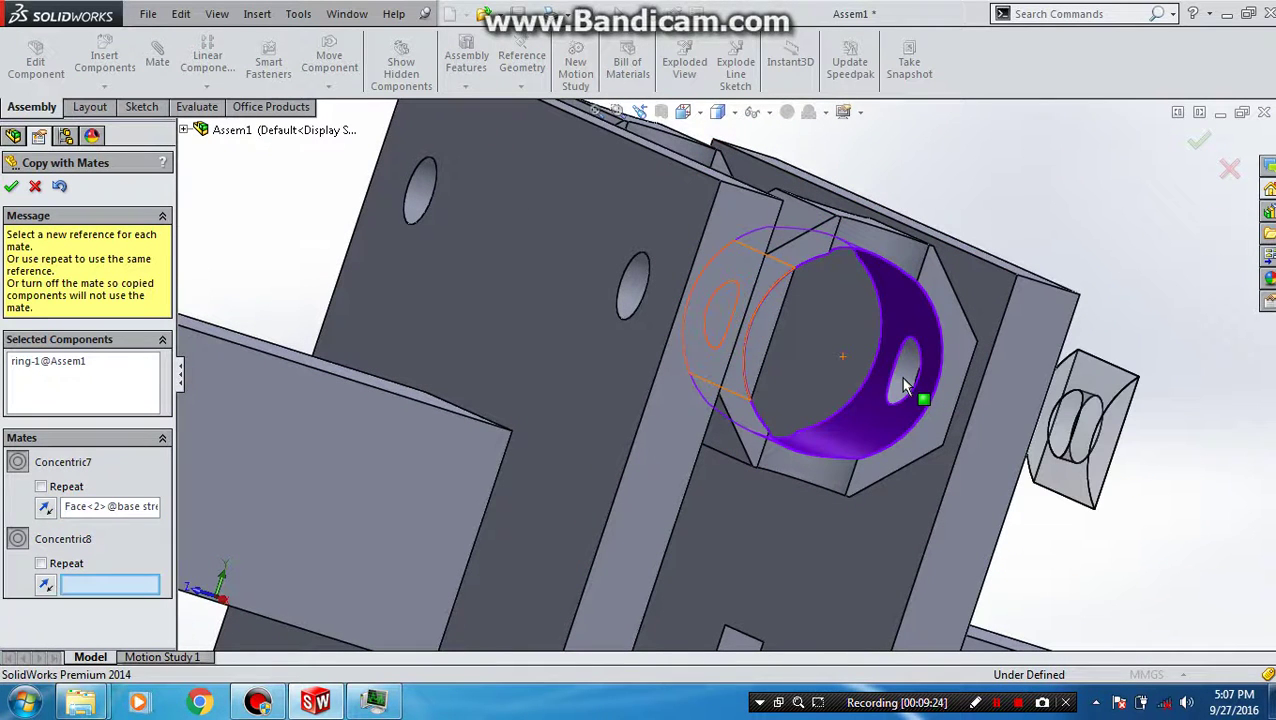
{"action": "left_click", "coordinate": [875, 411]}
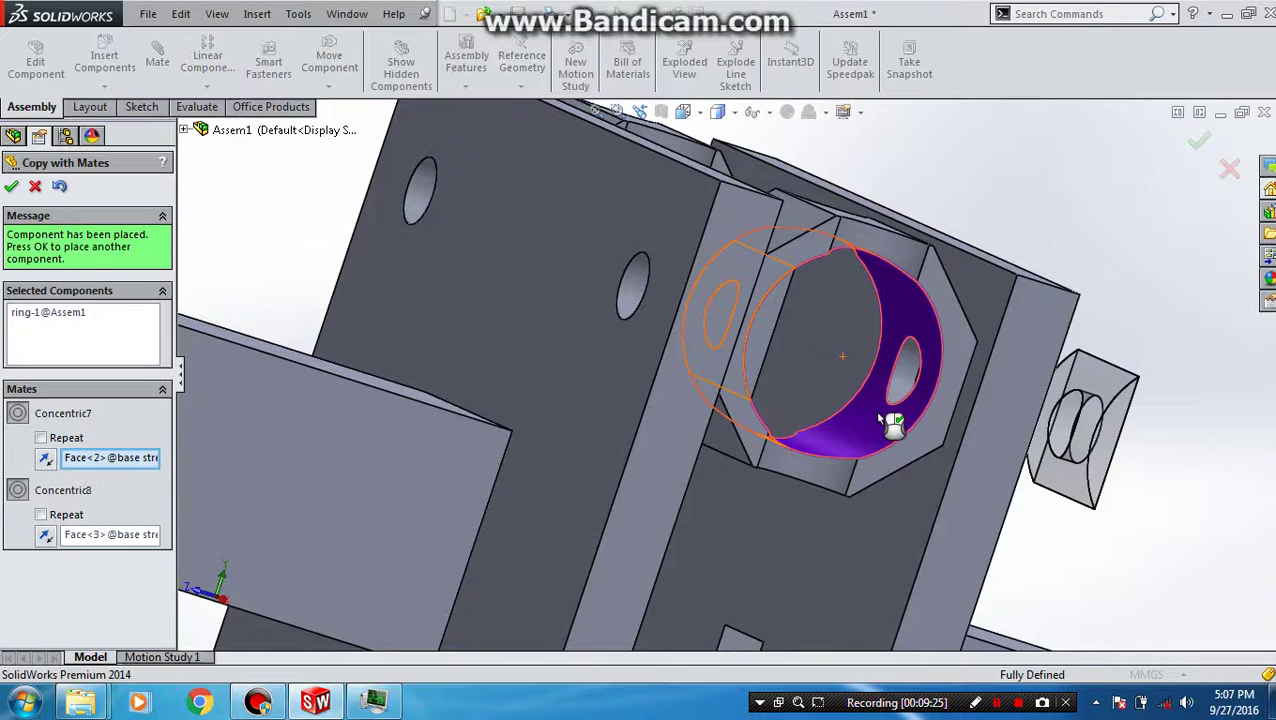
{"action": "middle_click_drag", "start_coordinate": [878, 418], "coordinate": [789, 421]}
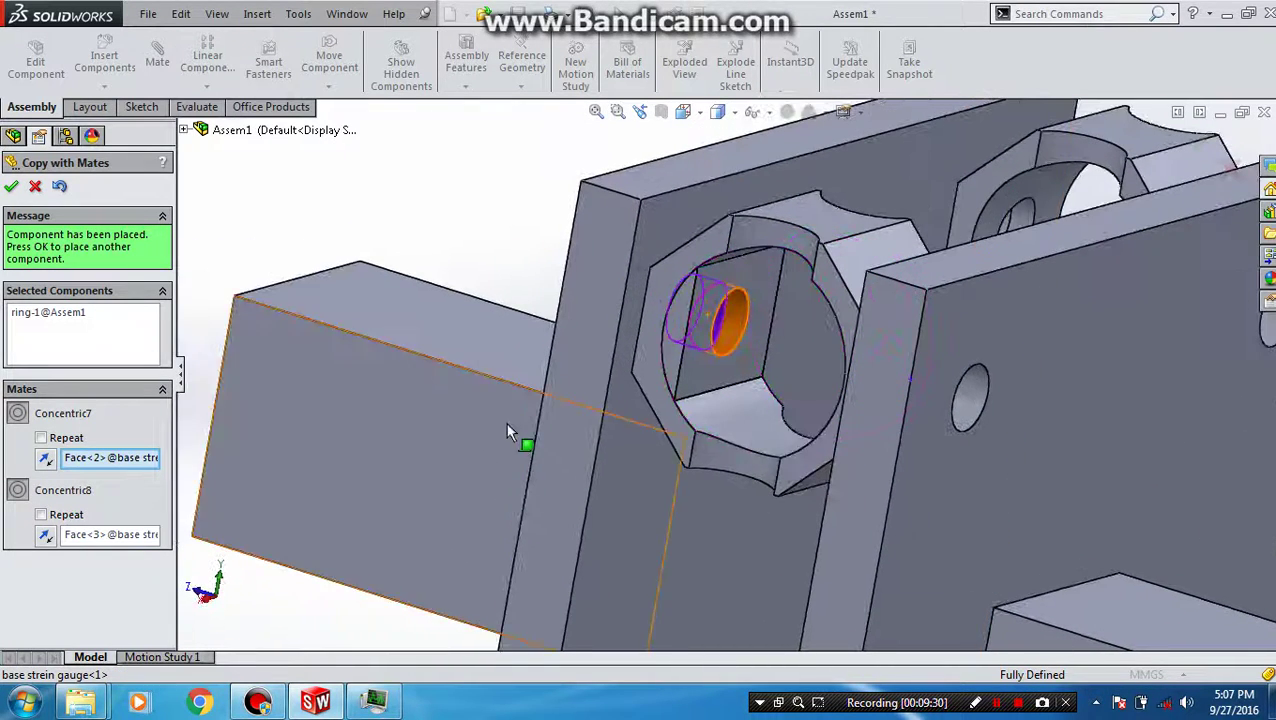
{"action": "left_click", "coordinate": [64, 192]}
Clear Concentric7's reference and place a ring copy on the lower gauge's faces.
{"action": "scroll", "coordinate": [717, 366], "scroll_direction": "up", "scroll_amount": 5}
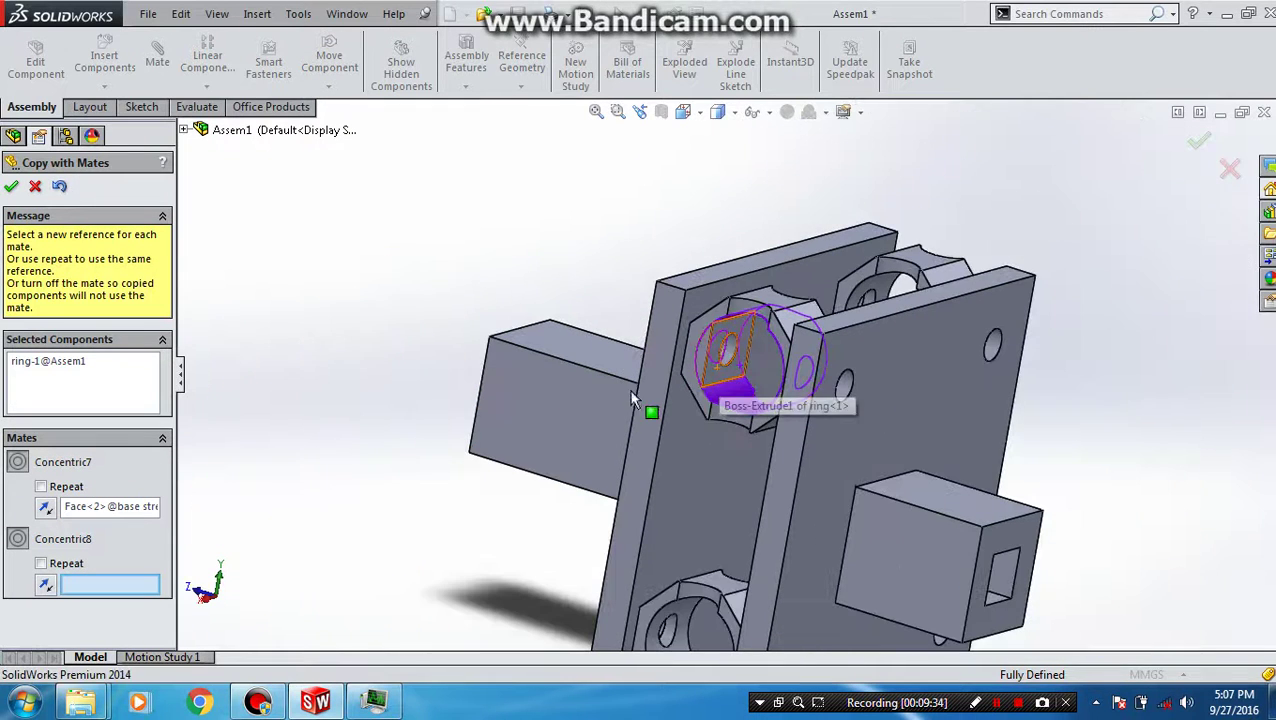
{"action": "right_click", "coordinate": [120, 510]}
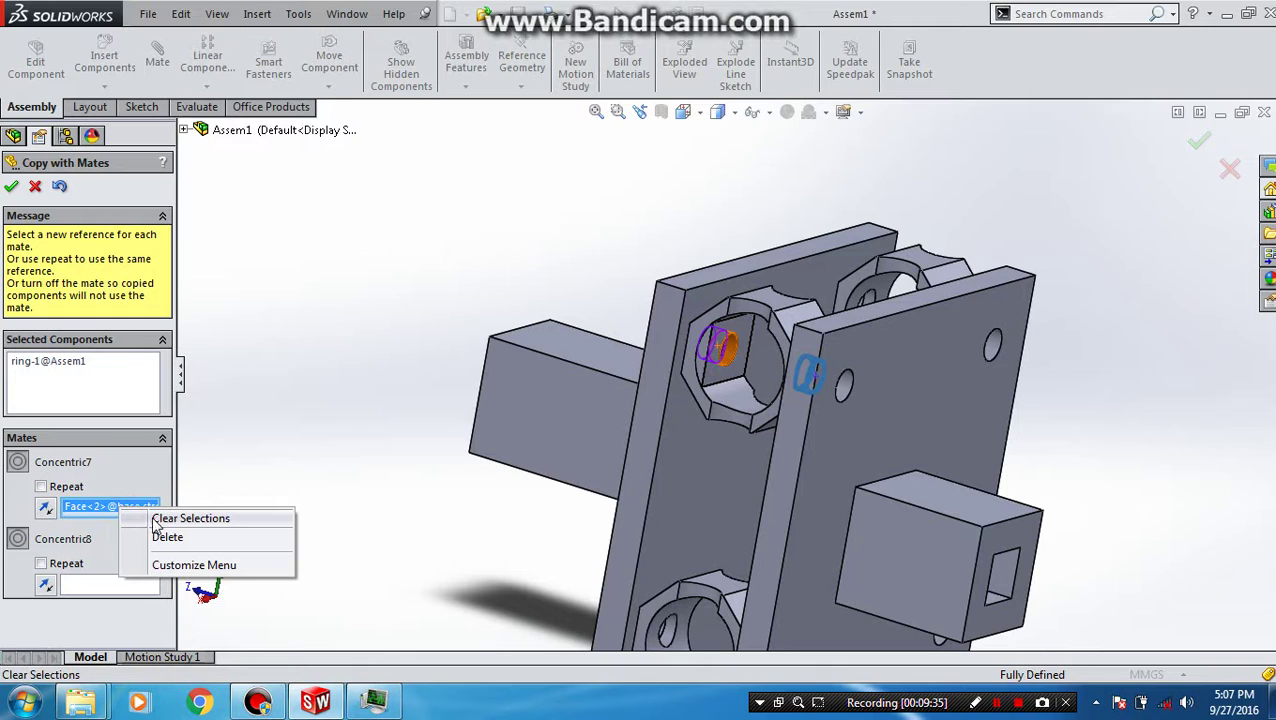
{"action": "left_click", "coordinate": [155, 519]}
{"action": "scroll", "coordinate": [648, 532], "scroll_direction": "up", "scroll_amount": 3}
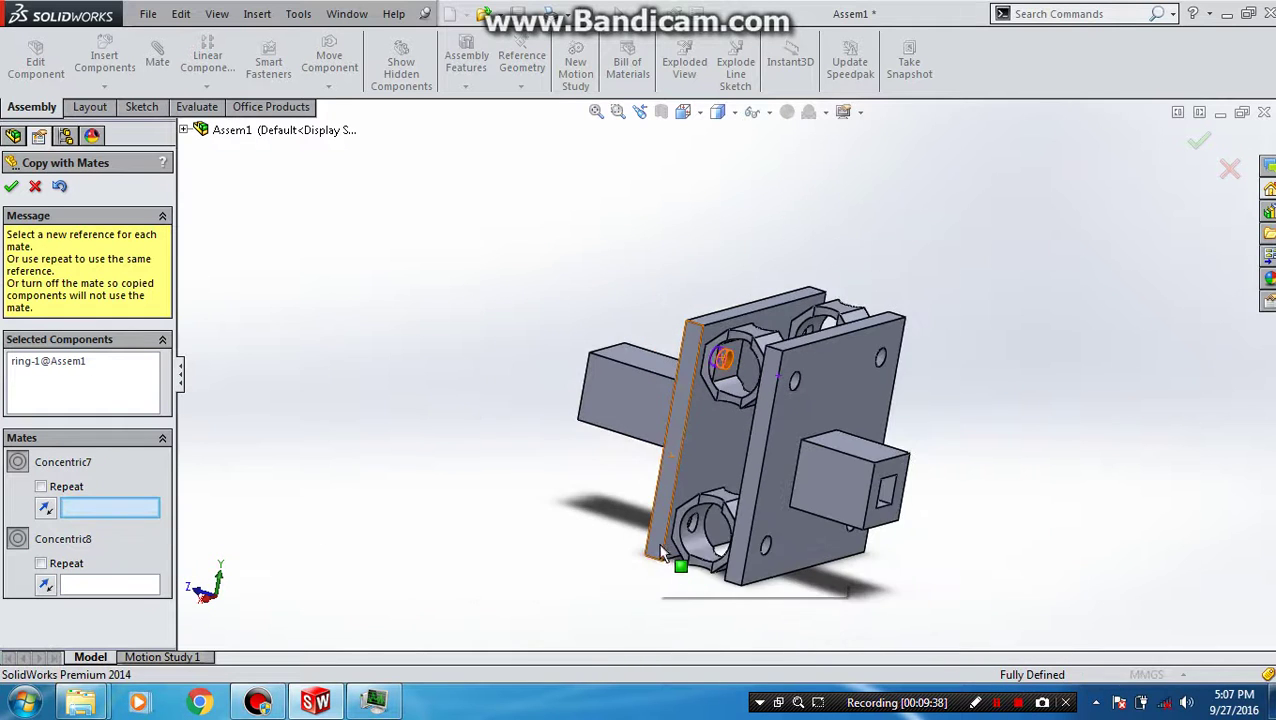
{"action": "scroll", "coordinate": [660, 552], "scroll_direction": "down", "scroll_amount": 5}
{"action": "left_click", "coordinate": [730, 475]}
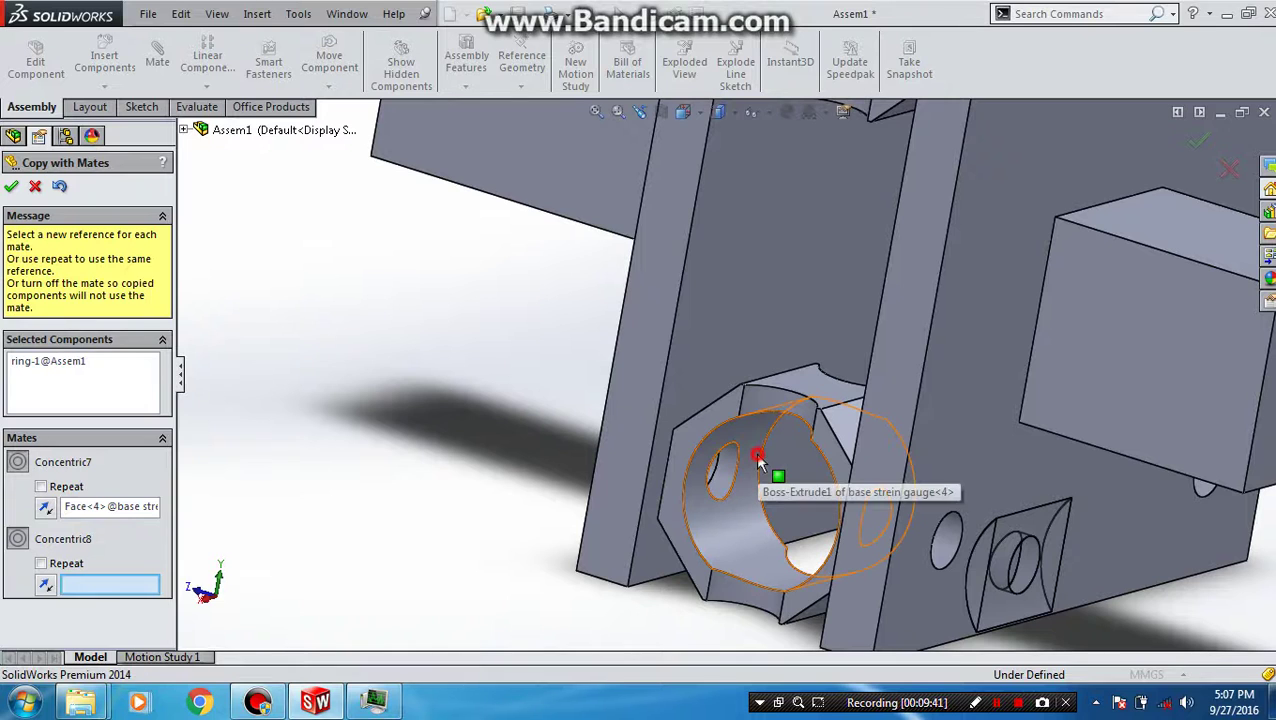
{"action": "left_click", "coordinate": [757, 459]}
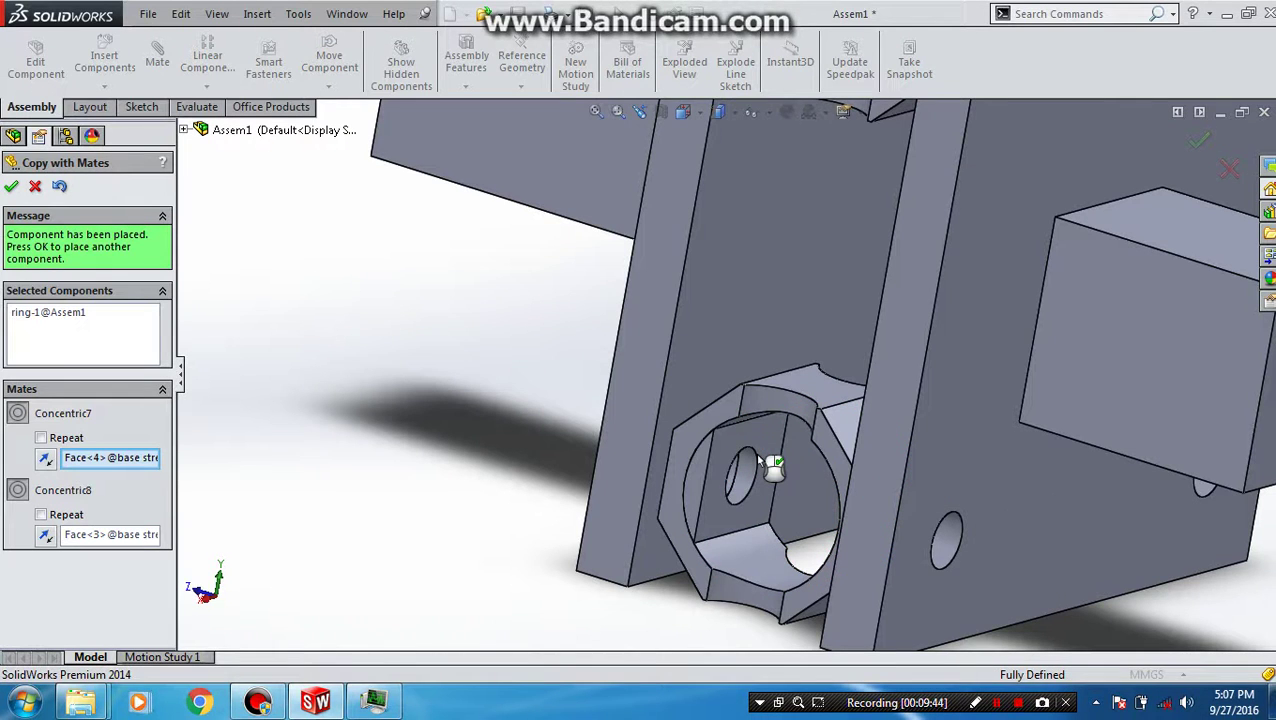
{"action": "right_click", "coordinate": [757, 459]}
Pick gauge faces for the next ring copy, leaving the assembly Over Defined.
{"action": "scroll", "coordinate": [760, 455], "scroll_direction": "up", "scroll_amount": 3}
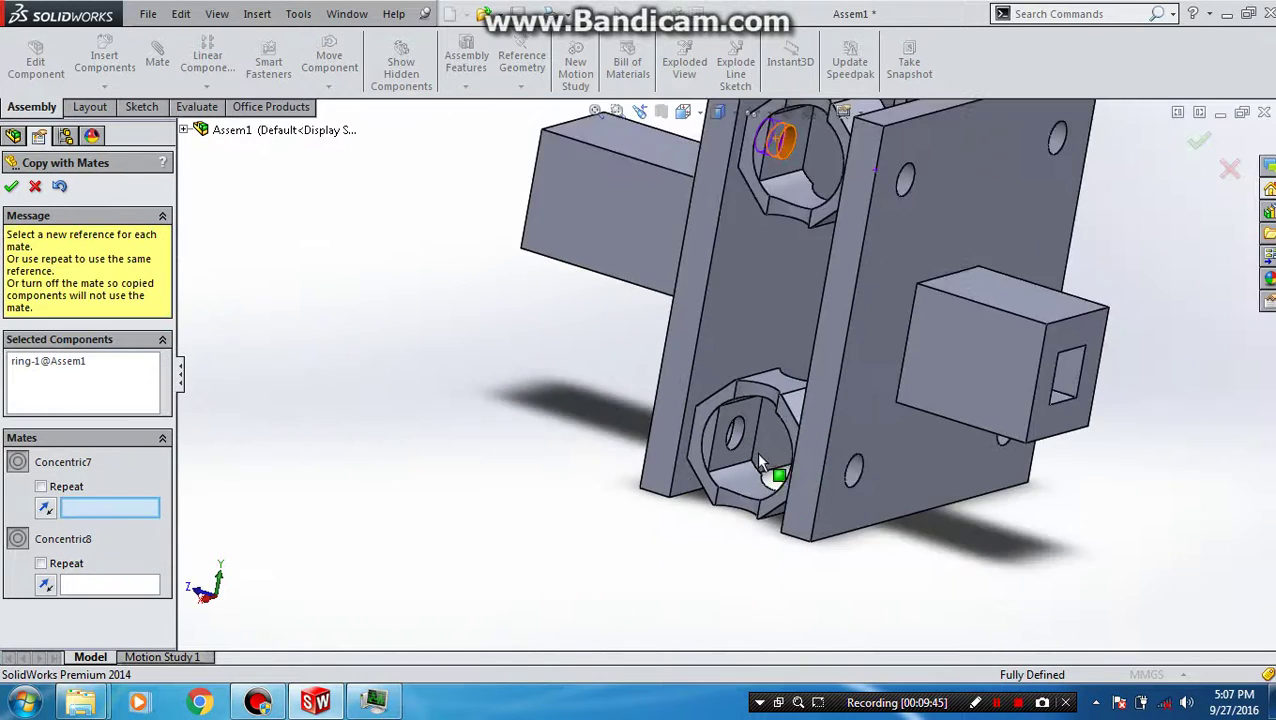
{"action": "scroll", "coordinate": [785, 455], "scroll_direction": "up", "scroll_amount": 3}
{"action": "scroll", "coordinate": [800, 440], "scroll_direction": "down", "scroll_amount": 4}
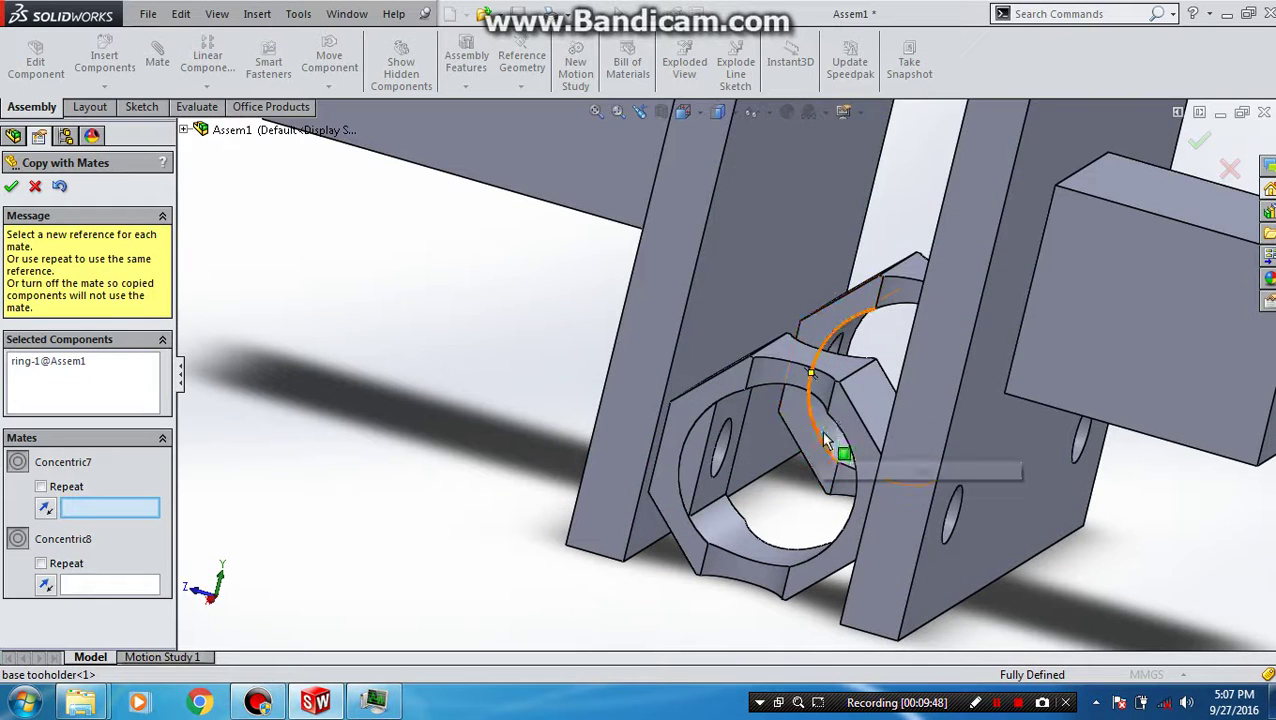
{"action": "left_click", "coordinate": [834, 438]}
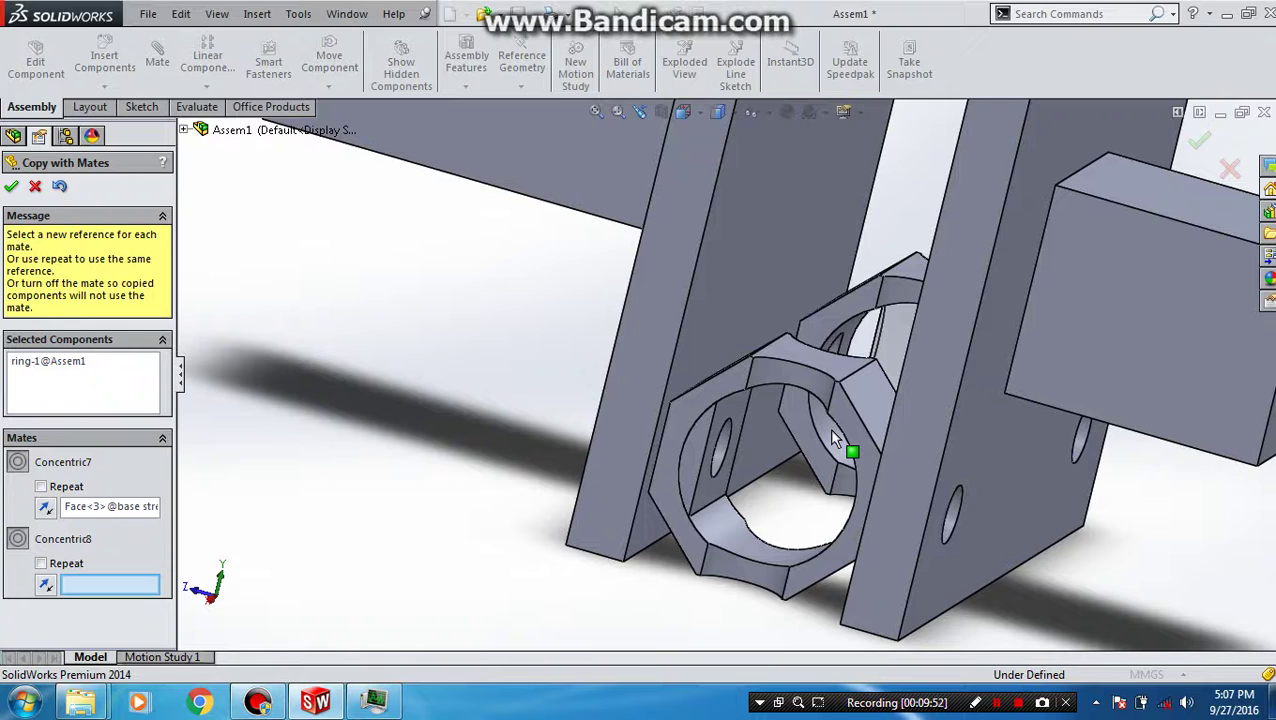
{"action": "left_click", "coordinate": [831, 434]}
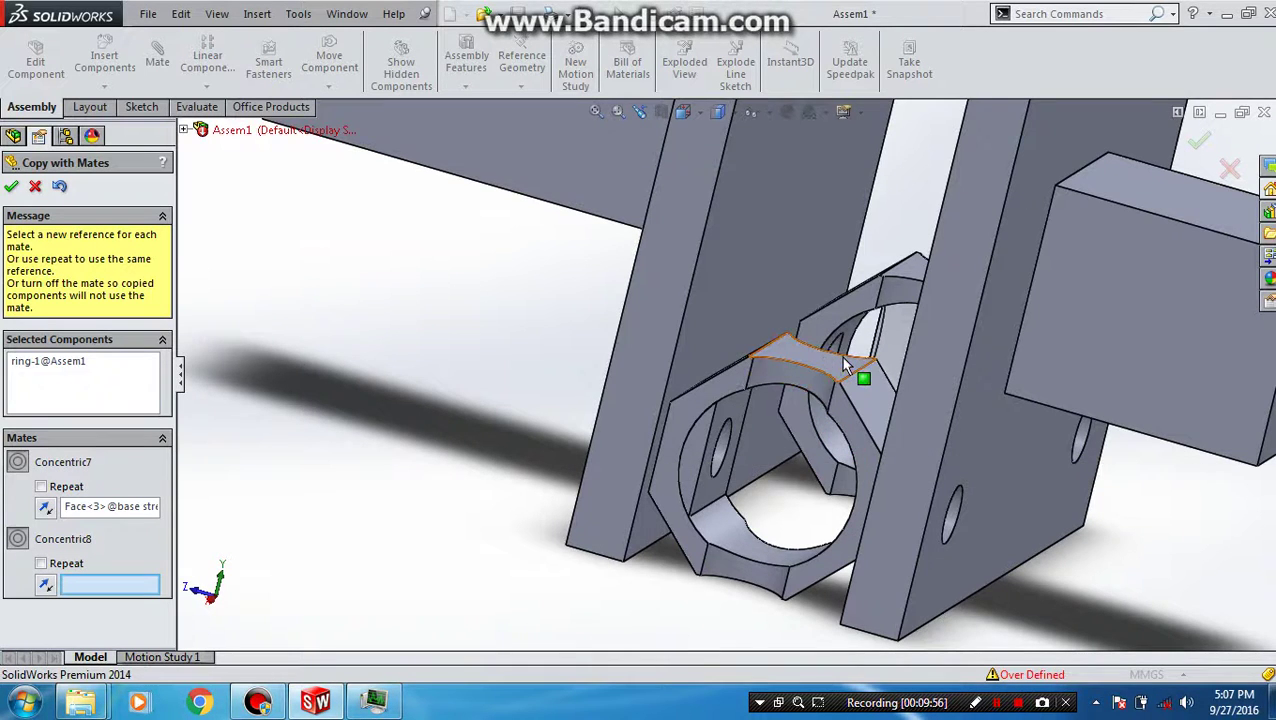
{"action": "scroll", "coordinate": [845, 365], "scroll_direction": "down", "scroll_amount": 3}
{"action": "scroll", "coordinate": [845, 378], "scroll_direction": "up", "scroll_amount": 3}
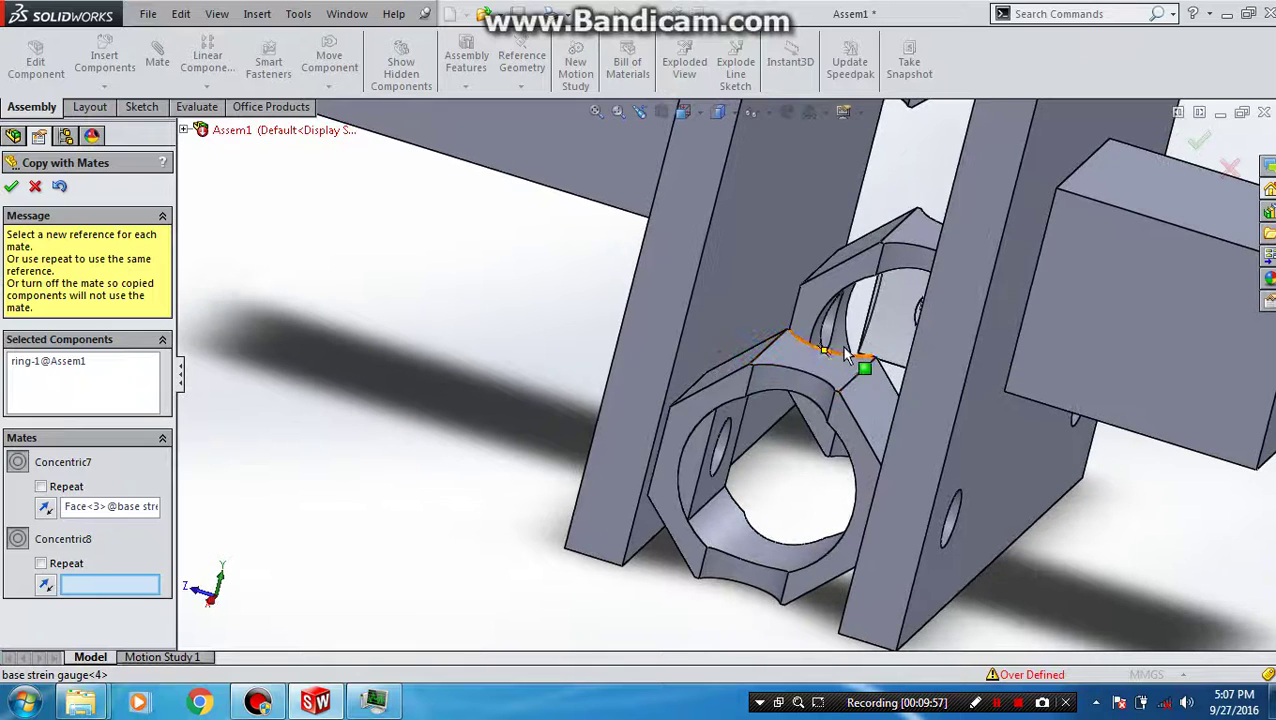